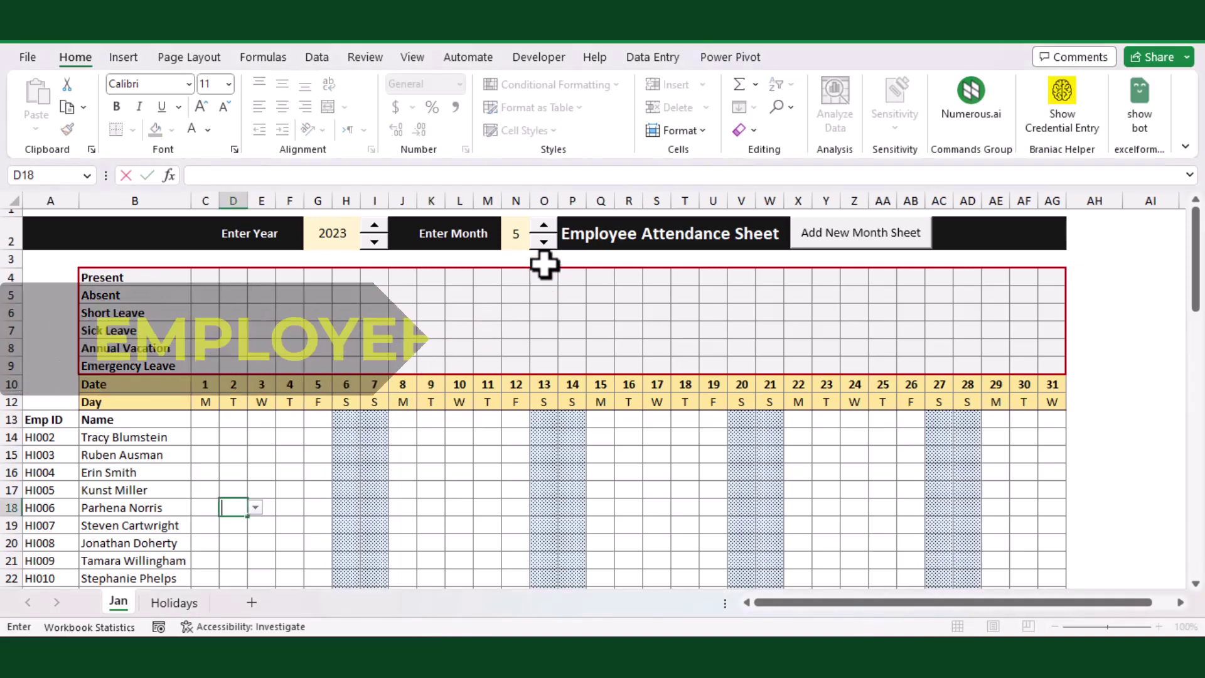
- Clear cell C13, step the month spinner up to 7, and view the Holidays sheet
{"action": "left_click", "coordinate": [263, 491]}
{"action": "left_click", "coordinate": [204, 421]}
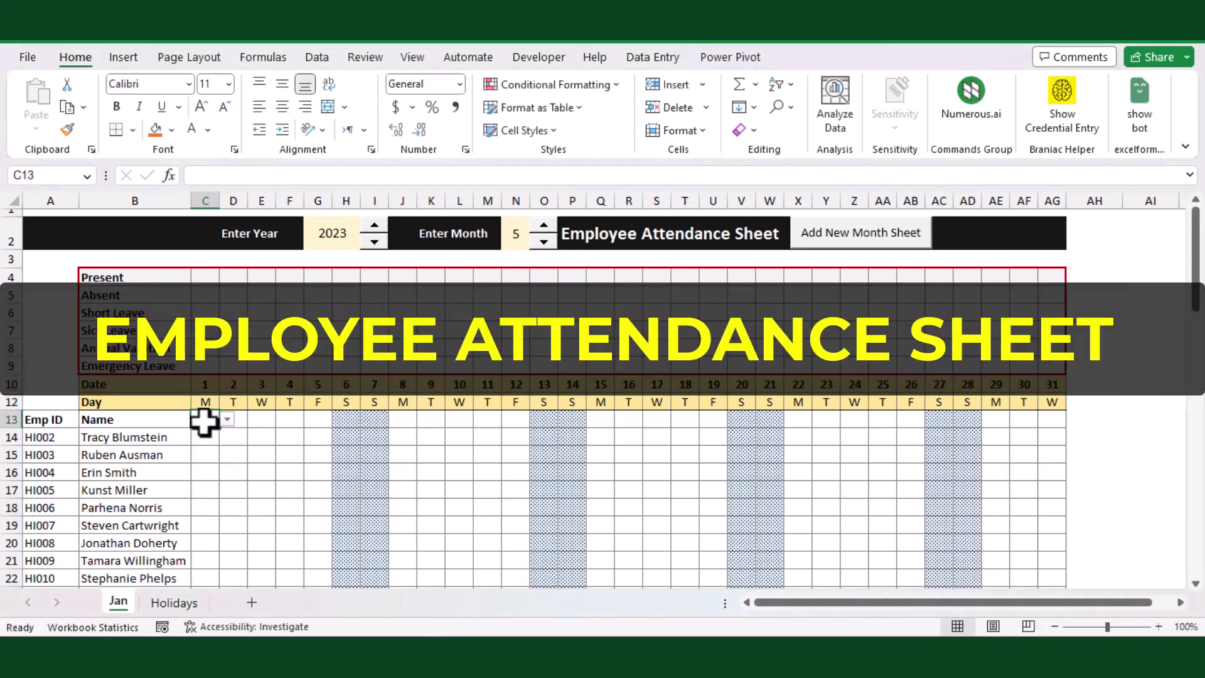
{"action": "key", "text": "BackSpace"}
{"action": "left_click", "coordinate": [543, 228]}
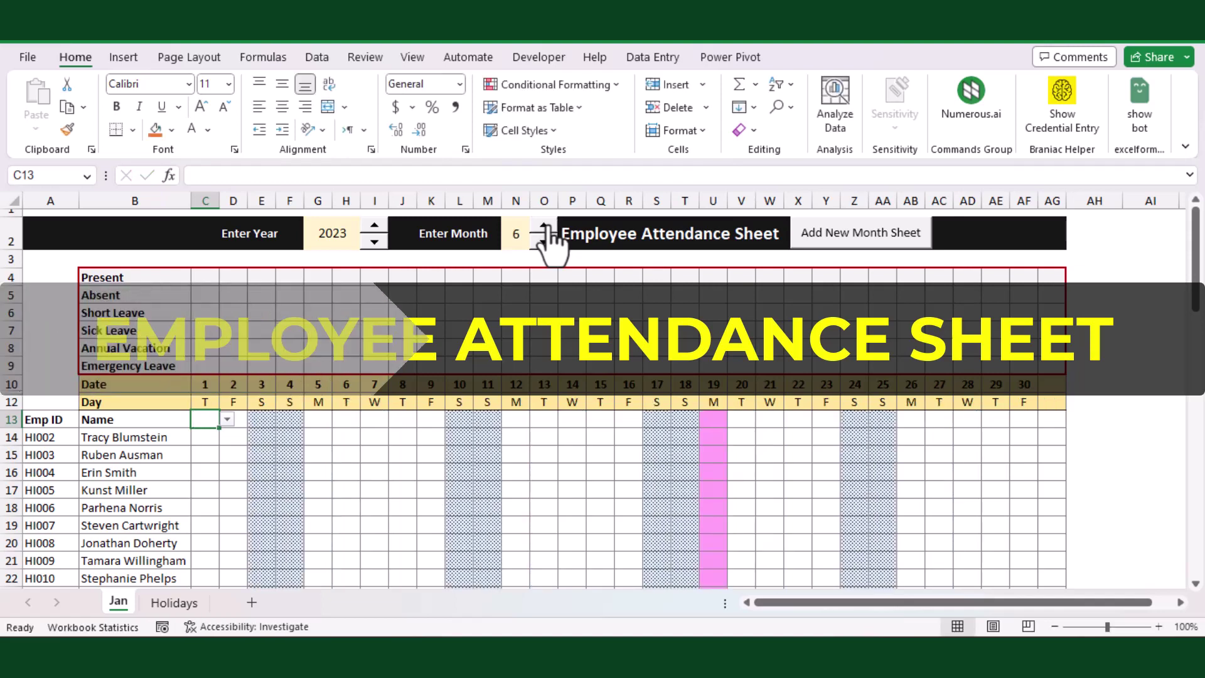
{"action": "left_click", "coordinate": [543, 228]}
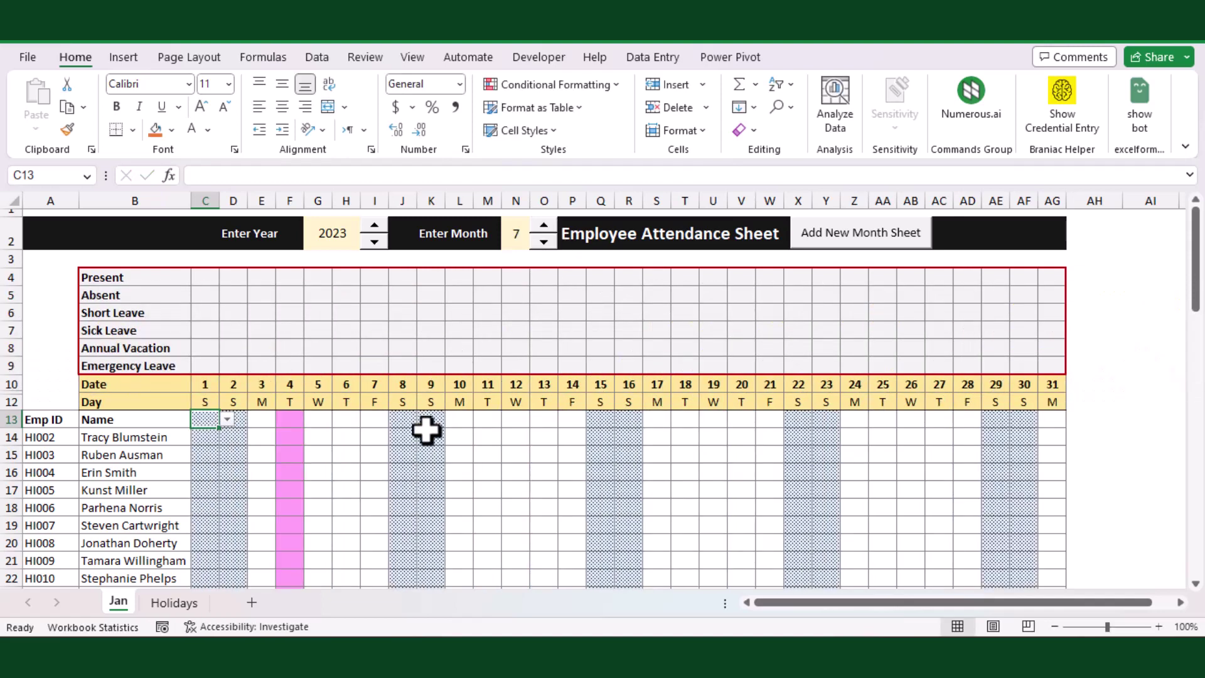
{"action": "scroll", "coordinate": [427, 430], "scroll_direction": "down", "scroll_amount": 1}
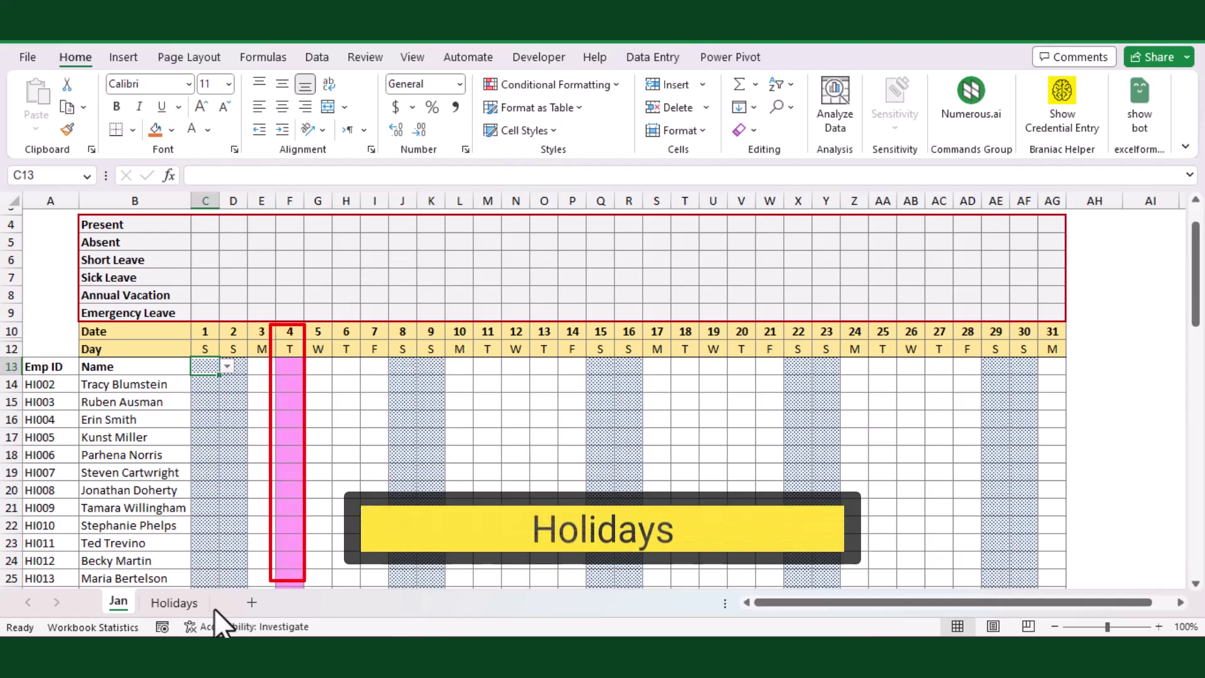
{"action": "left_click", "coordinate": [178, 603]}
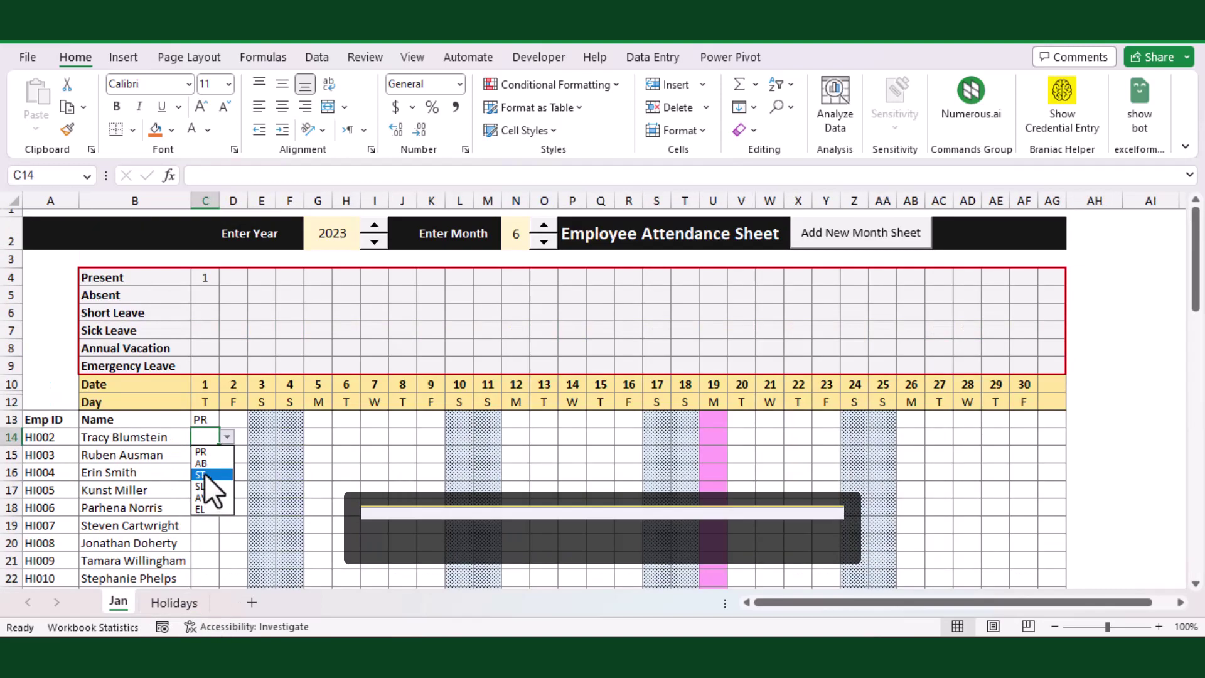
- Mark day 1 codes: ST, SL in C16, and PR in C15 and C17, filled down through C21
{"action": "left_click", "coordinate": [210, 475]}
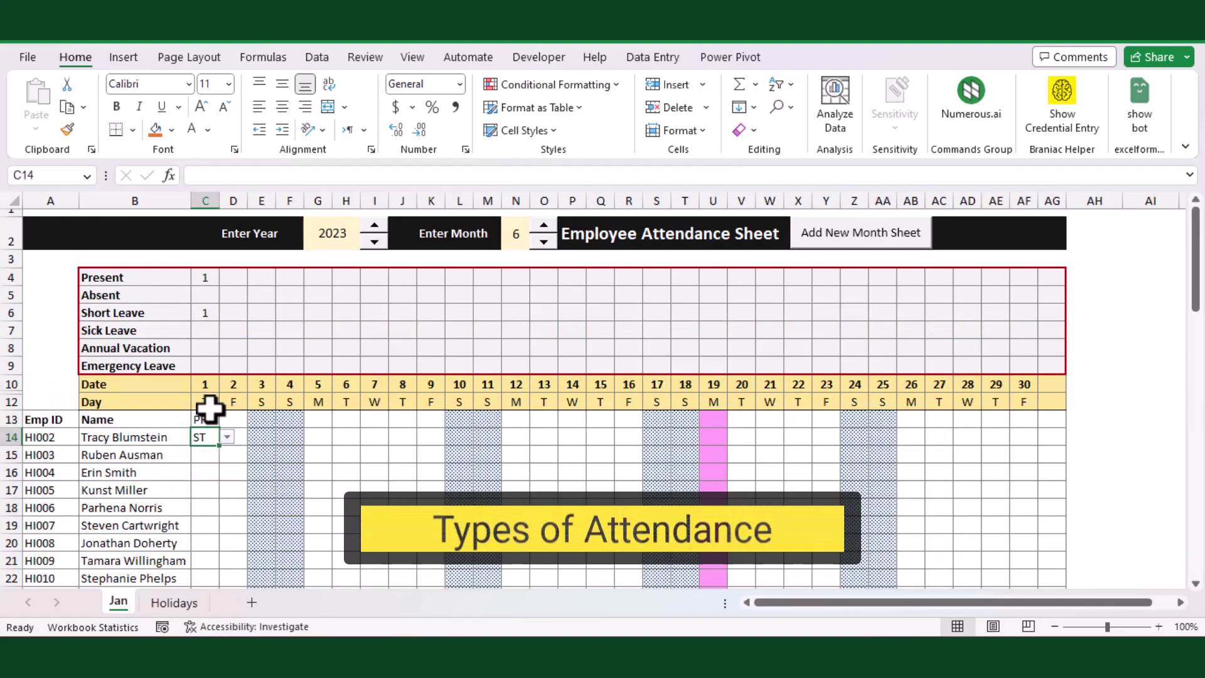
{"action": "left_click", "coordinate": [215, 472]}
{"action": "left_click", "coordinate": [227, 472]}
{"action": "left_click", "coordinate": [208, 523]}
{"action": "left_click", "coordinate": [228, 486]}
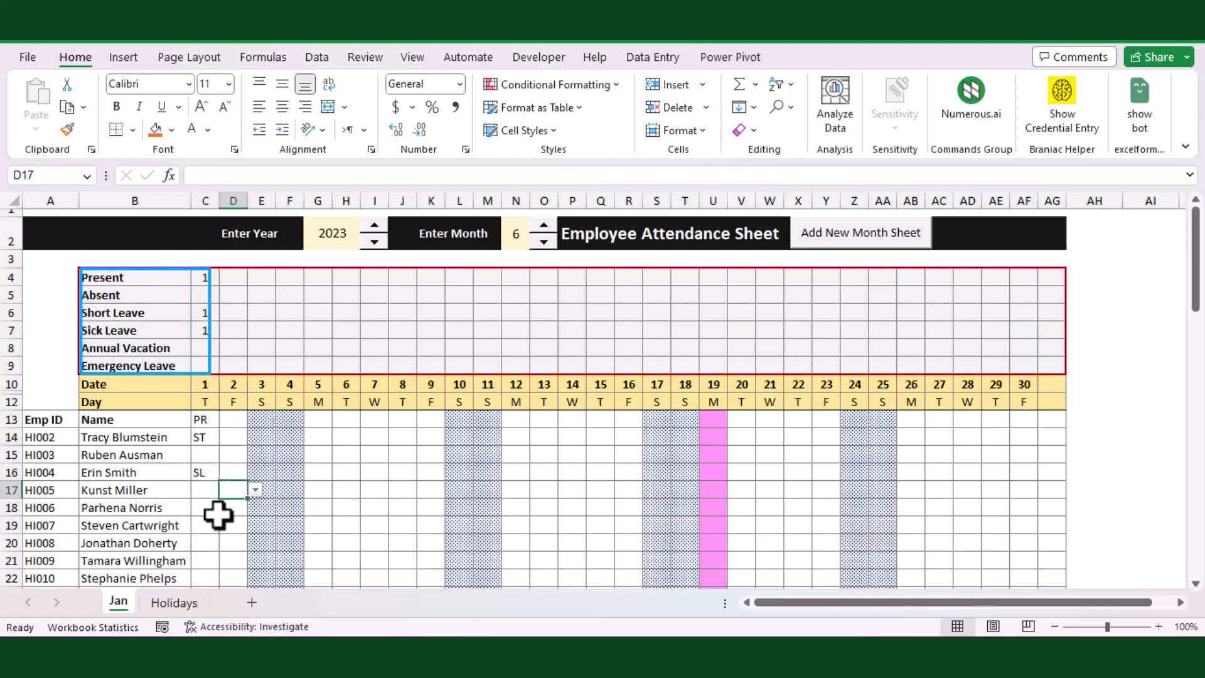
{"action": "left_click", "coordinate": [207, 491]}
{"action": "left_click", "coordinate": [207, 453]}
{"action": "left_click", "coordinate": [228, 455]}
{"action": "left_click", "coordinate": [208, 472]}
{"action": "scroll", "coordinate": [201, 520], "scroll_direction": "down", "scroll_amount": 1}
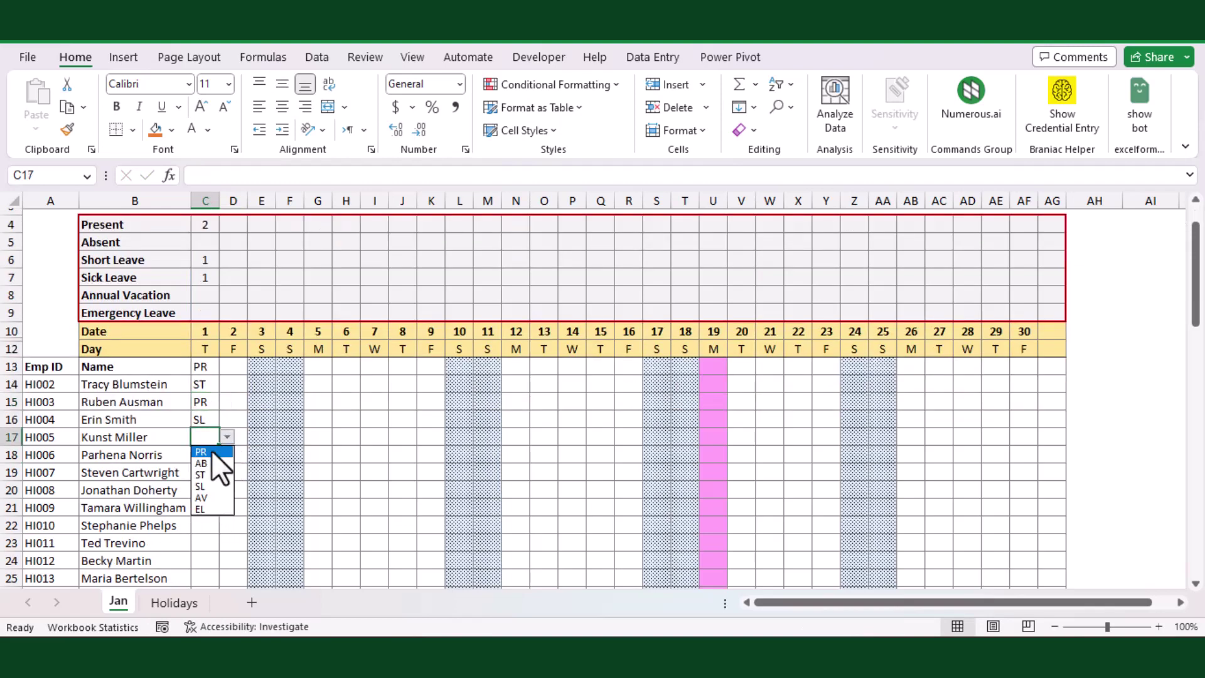
{"action": "left_click", "coordinate": [209, 452]}
{"action": "left_click_drag", "start_coordinate": [219, 444], "coordinate": [213, 511]}
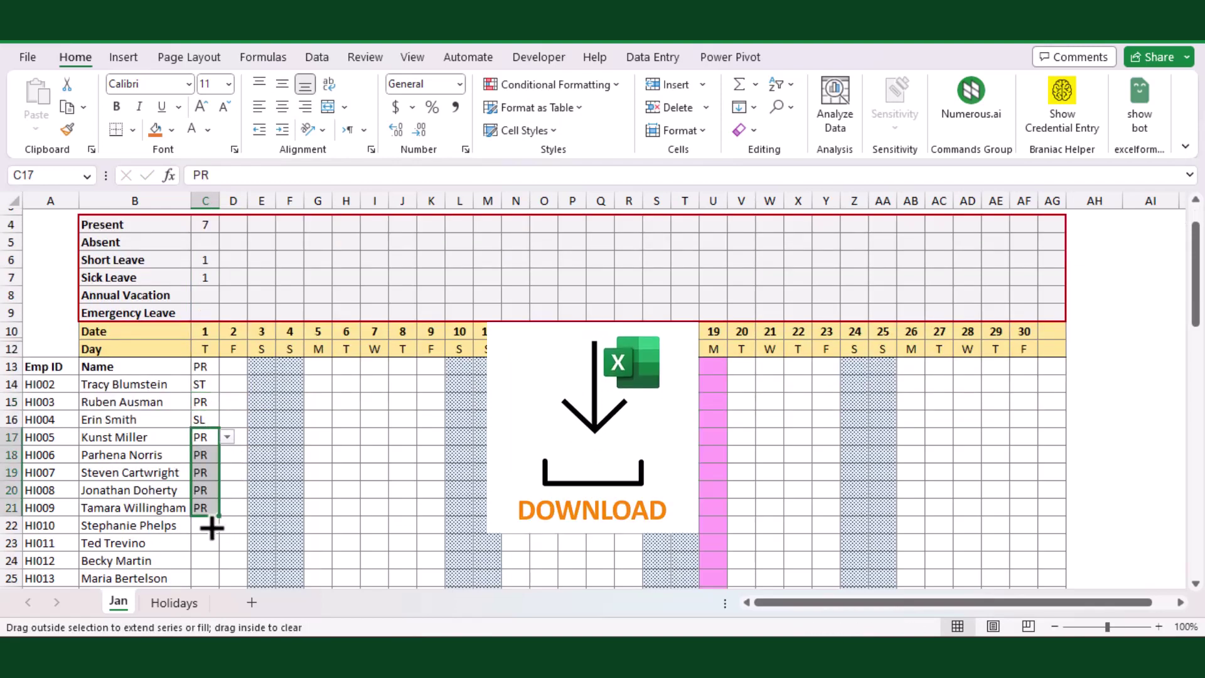
- Mark G14 as AB absent for day 5 and bring up the codes for G19
{"action": "left_click", "coordinate": [320, 383]}
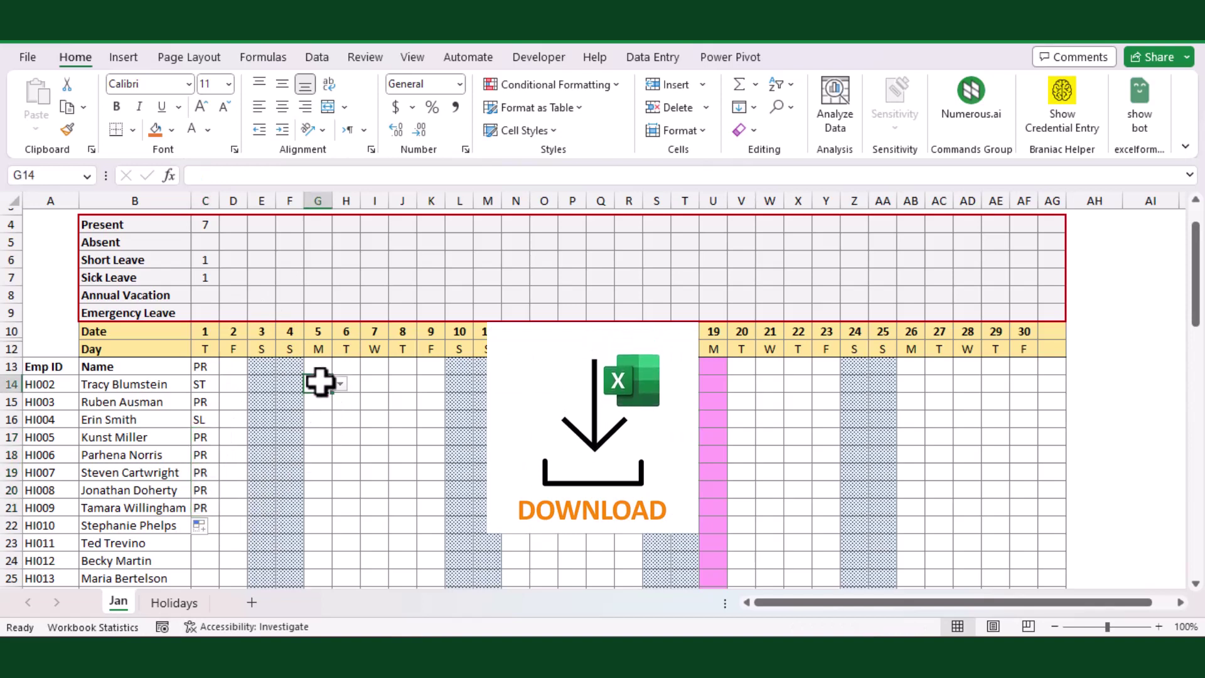
{"action": "left_click", "coordinate": [340, 384]}
{"action": "left_click", "coordinate": [326, 410]}
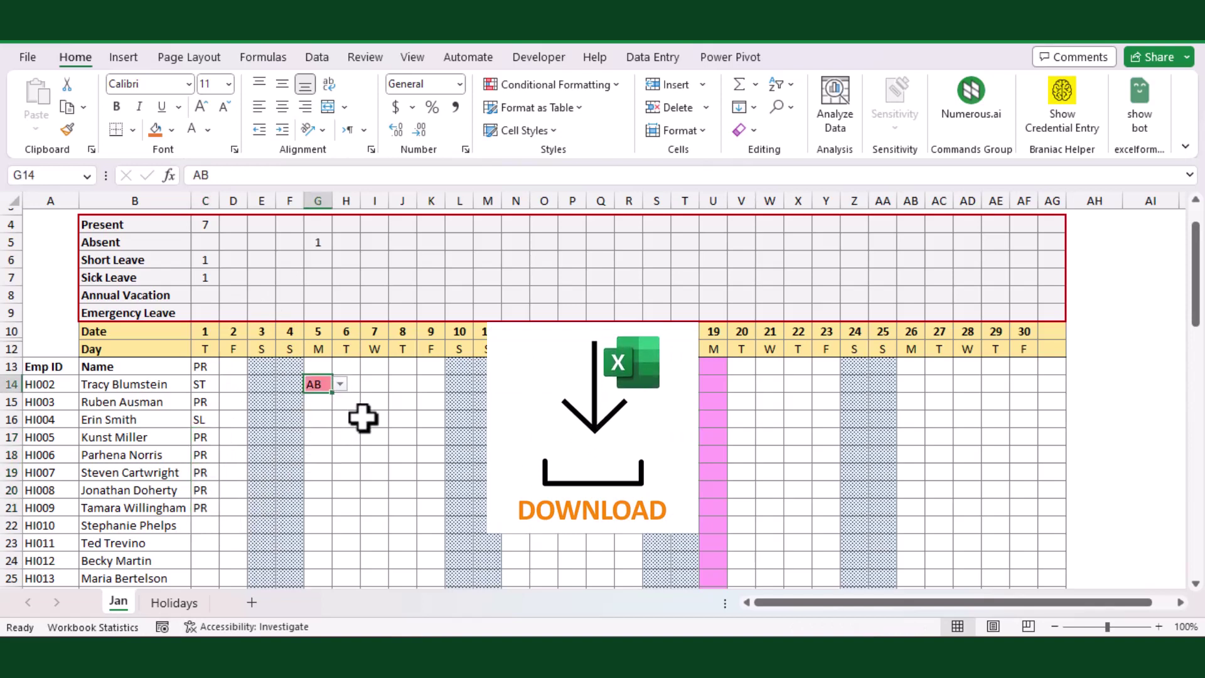
{"action": "left_click", "coordinate": [323, 472]}
{"action": "left_click", "coordinate": [340, 472]}
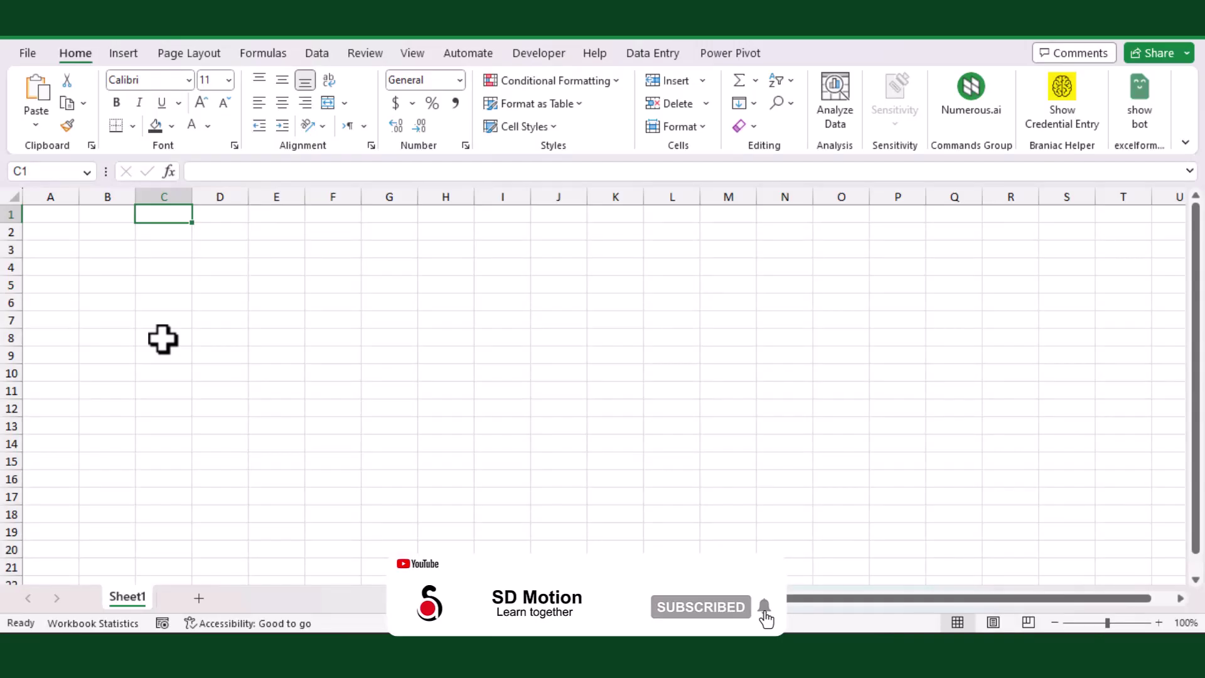
- Enter the Enter Year and Enter Month labels, widen columns C and F, and begin the Employee title
{"action": "type", "text": "Enter Y"}
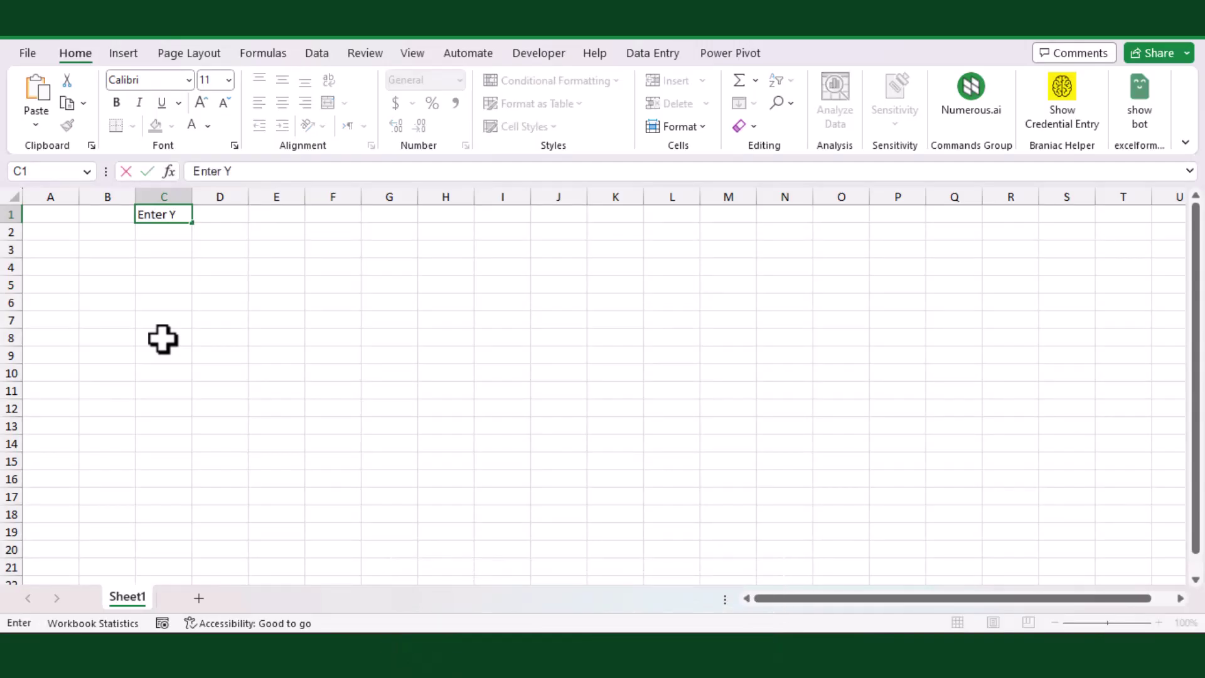
{"action": "type", "text": "ear"}
{"action": "key", "text": "Tab"}
{"action": "key", "text": "Tab"}
{"action": "key", "text": "Tab"}
{"action": "type", "text": "Enter Month"}
{"action": "key", "text": "Tab"}
{"action": "key", "text": "Tab"}
{"action": "key", "text": "Tab"}
{"action": "left_click_drag", "start_coordinate": [192, 196], "coordinate": [199, 196]}
{"action": "left_click_drag", "start_coordinate": [368, 196], "coordinate": [386, 197]}
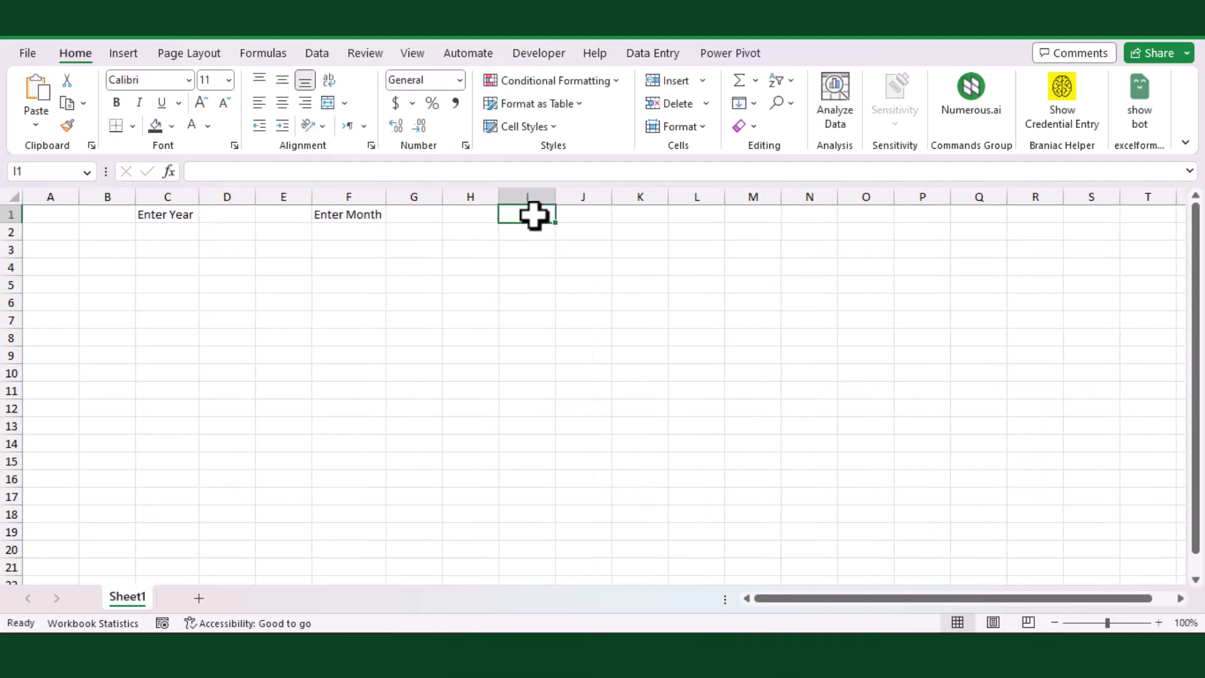
{"action": "type", "text": "EMployee Attendance Sheet"}
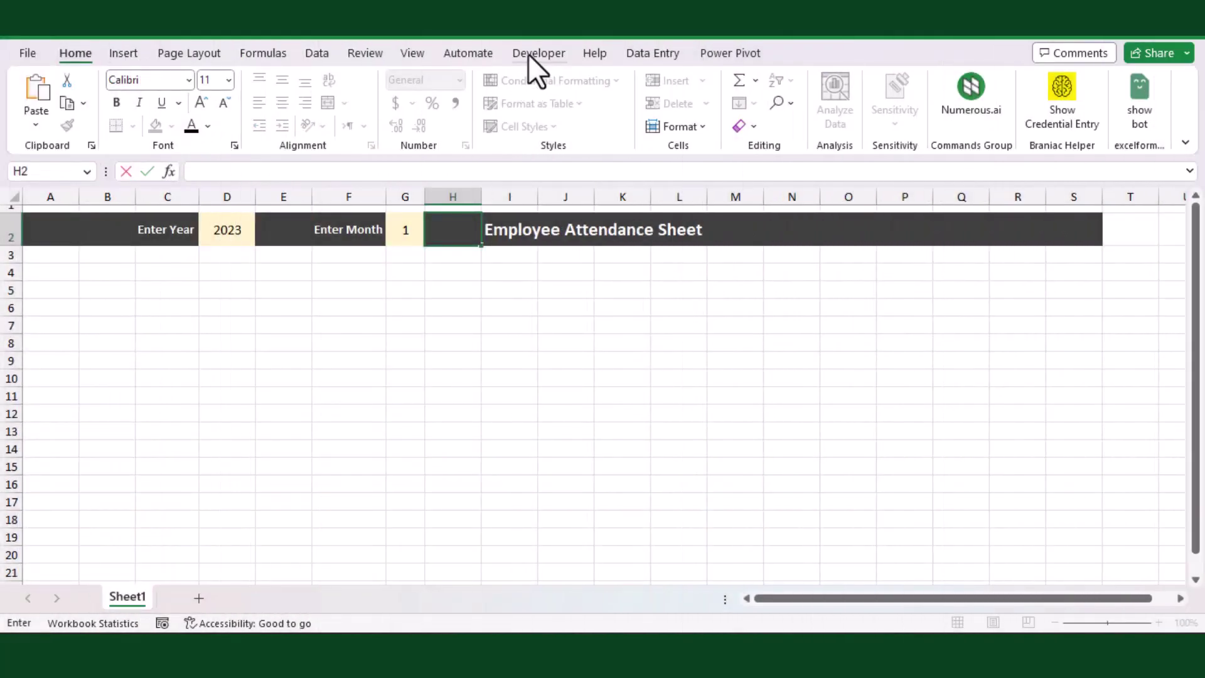
- Draw a Form Control spin button beside the year cell from the Developer tab
{"action": "left_click", "coordinate": [529, 54]}
{"action": "left_click", "coordinate": [485, 321]}
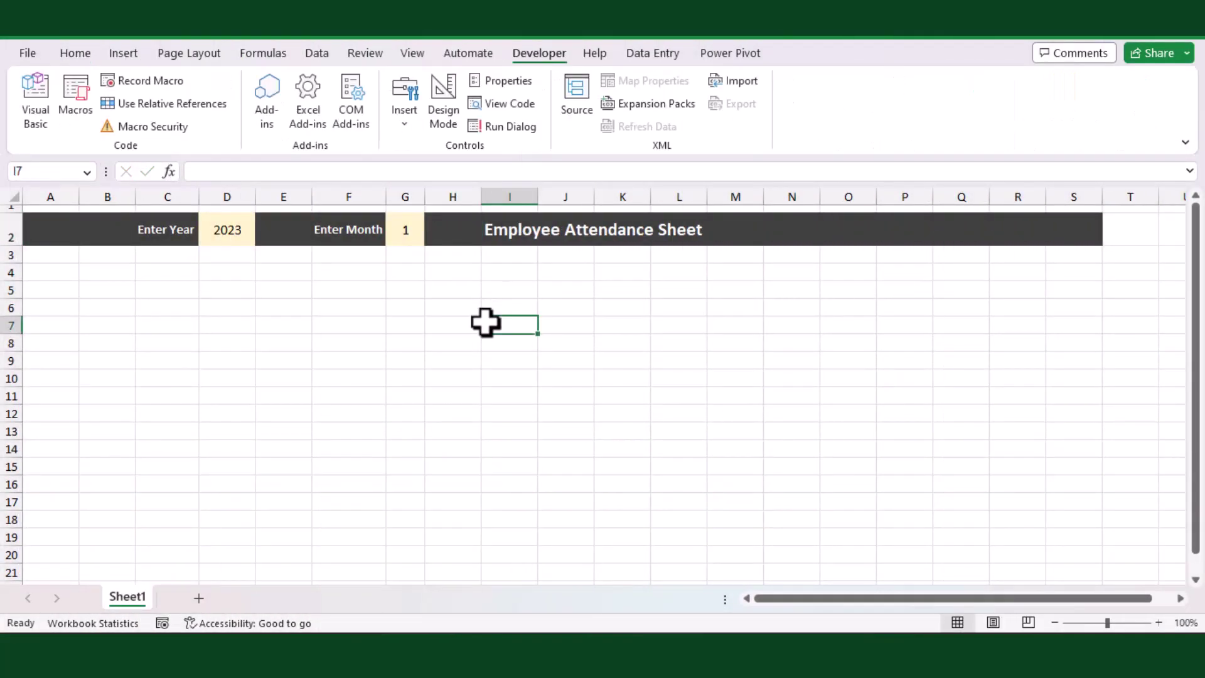
{"action": "left_click", "coordinate": [408, 125]}
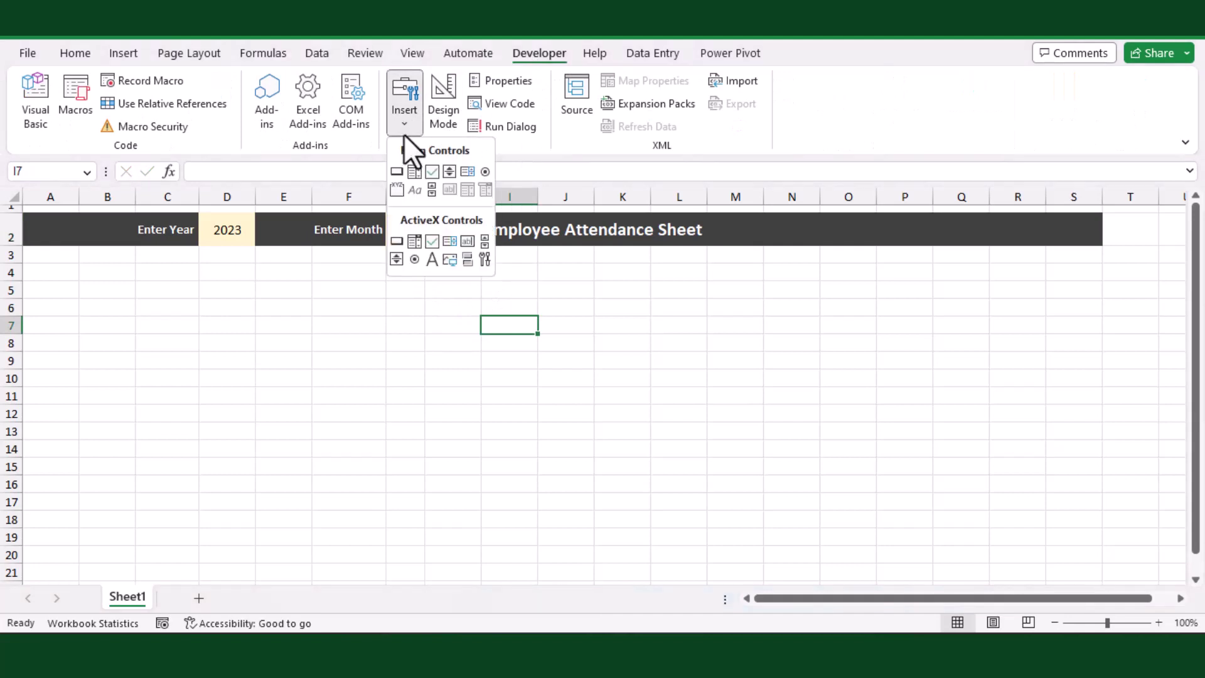
{"action": "left_click", "coordinate": [450, 171]}
{"action": "mouse_move", "coordinate": [264, 215]}
{"action": "left_mouse_down"}
{"action": "mouse_move", "coordinate": [345, 301]}
{"action": "mouse_move", "coordinate": [283, 245]}
{"action": "left_mouse_up"}
{"action": "left_click", "coordinate": [278, 278]}
- Link the year spinner to $D$2 with a maximum of 2100, then test it
{"action": "right_click", "coordinate": [273, 231]}
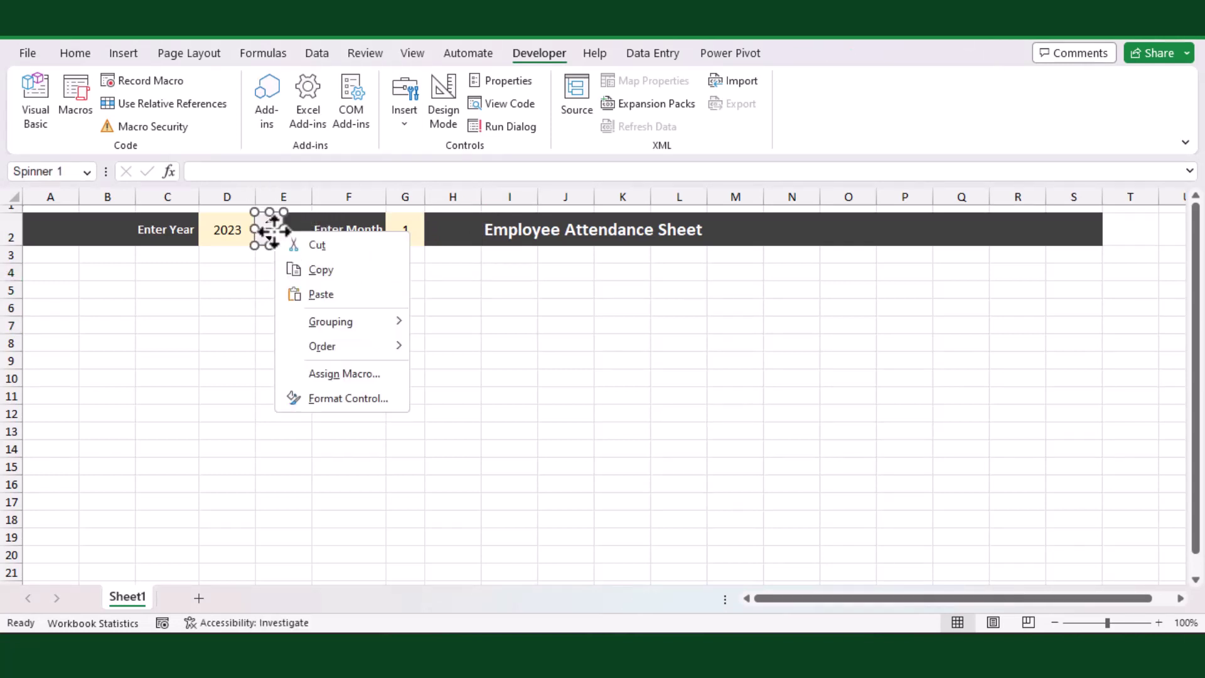
{"action": "left_click", "coordinate": [333, 399]}
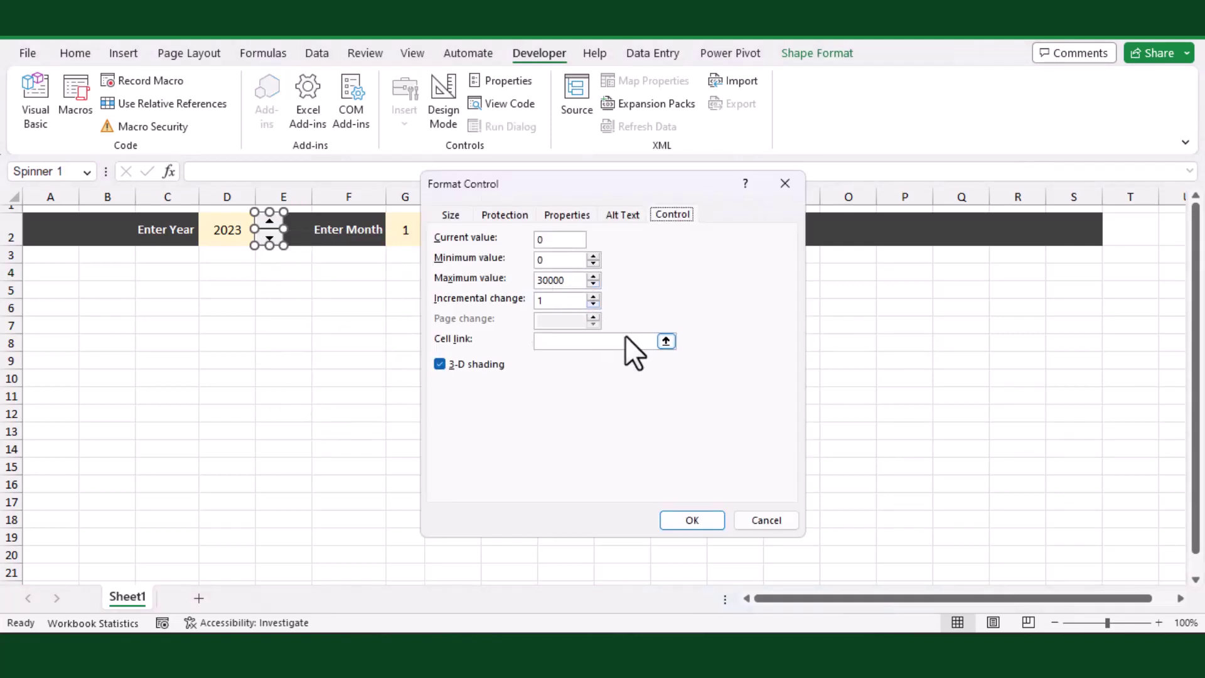
{"action": "left_click", "coordinate": [666, 341]}
{"action": "left_click", "coordinate": [227, 232]}
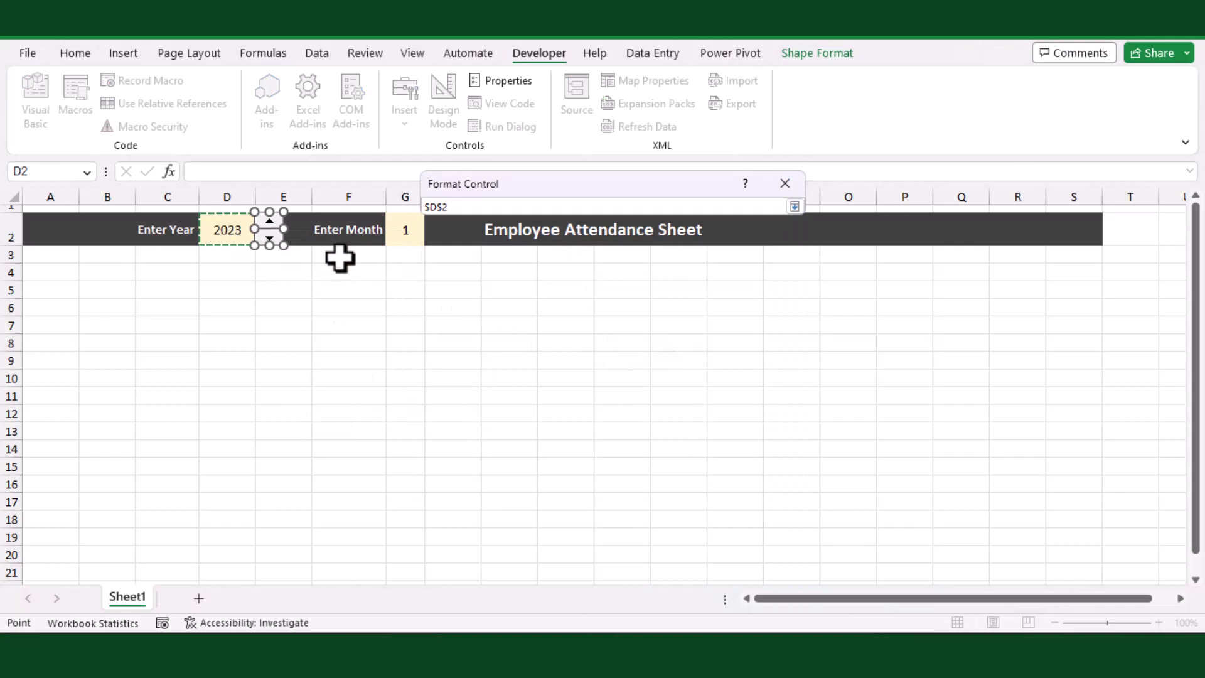
{"action": "key", "text": "Return"}
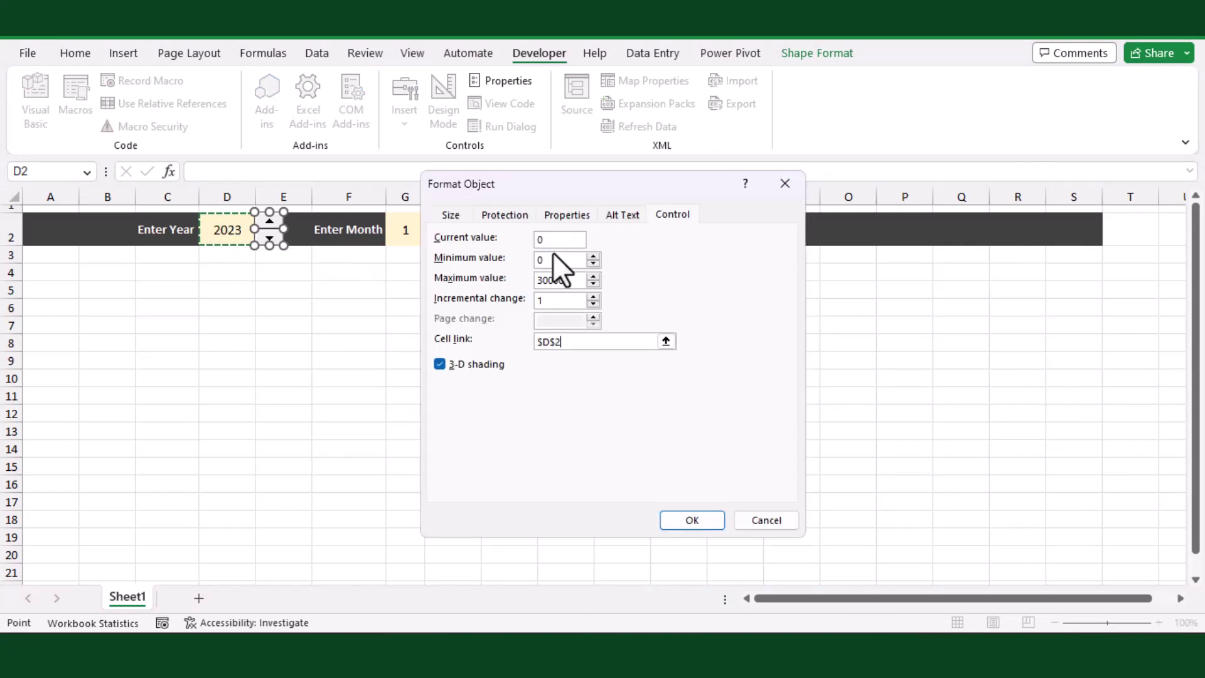
{"action": "double_click", "coordinate": [568, 279]}
{"action": "type", "text": "2100"}
{"action": "left_click", "coordinate": [551, 302]}
{"action": "left_click", "coordinate": [691, 520]}
{"action": "left_click", "coordinate": [283, 307]}
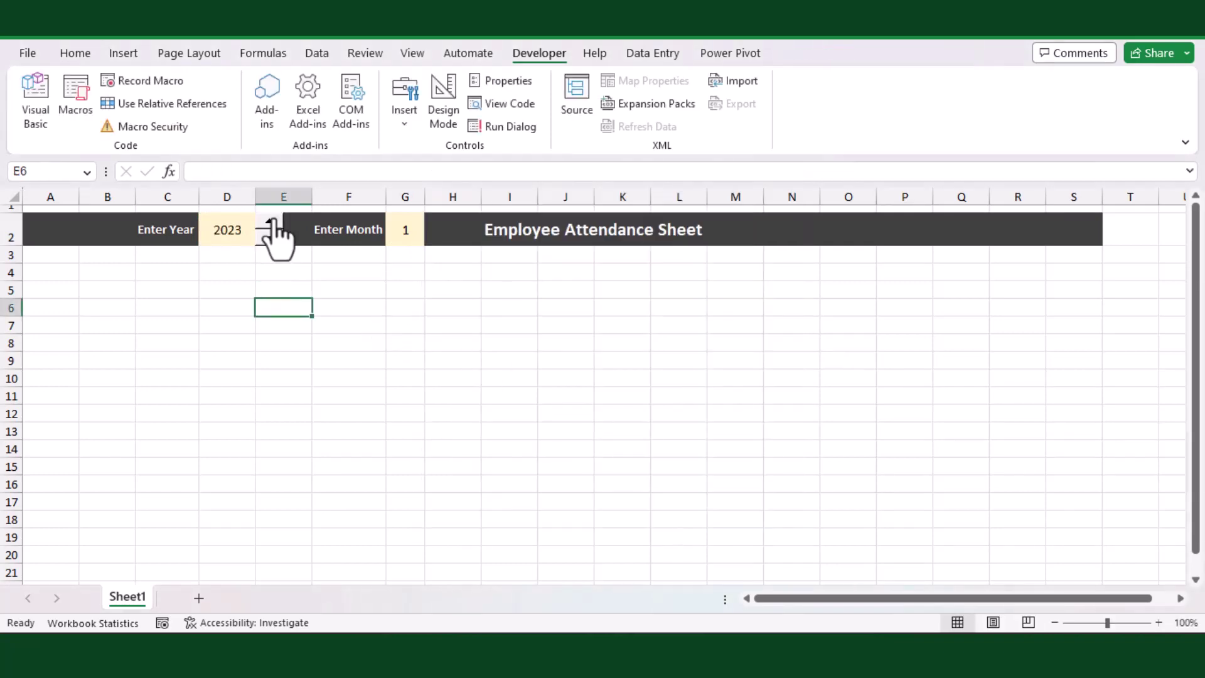
- Duplicate the year spinner and place the copy beside month cell G2
{"action": "right_click", "coordinate": [270, 239]}
{"action": "left_click", "coordinate": [307, 279]}
{"action": "left_click", "coordinate": [344, 314]}
{"action": "key", "text": "ctrl+v"}
{"action": "left_click_drag", "start_coordinate": [343, 306], "coordinate": [455, 220]}
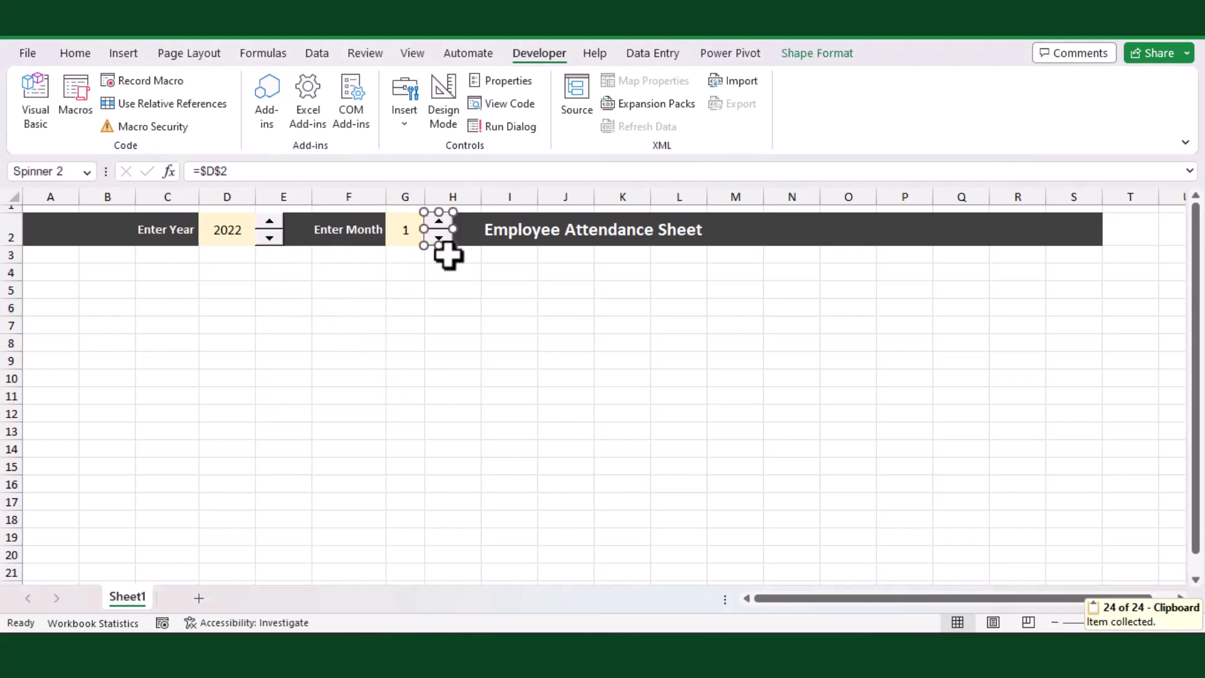
- Link the copied spinner to G2 with limits 1–12, then step the year down twice
{"action": "right_click", "coordinate": [442, 237]}
{"action": "left_click", "coordinate": [483, 404]}
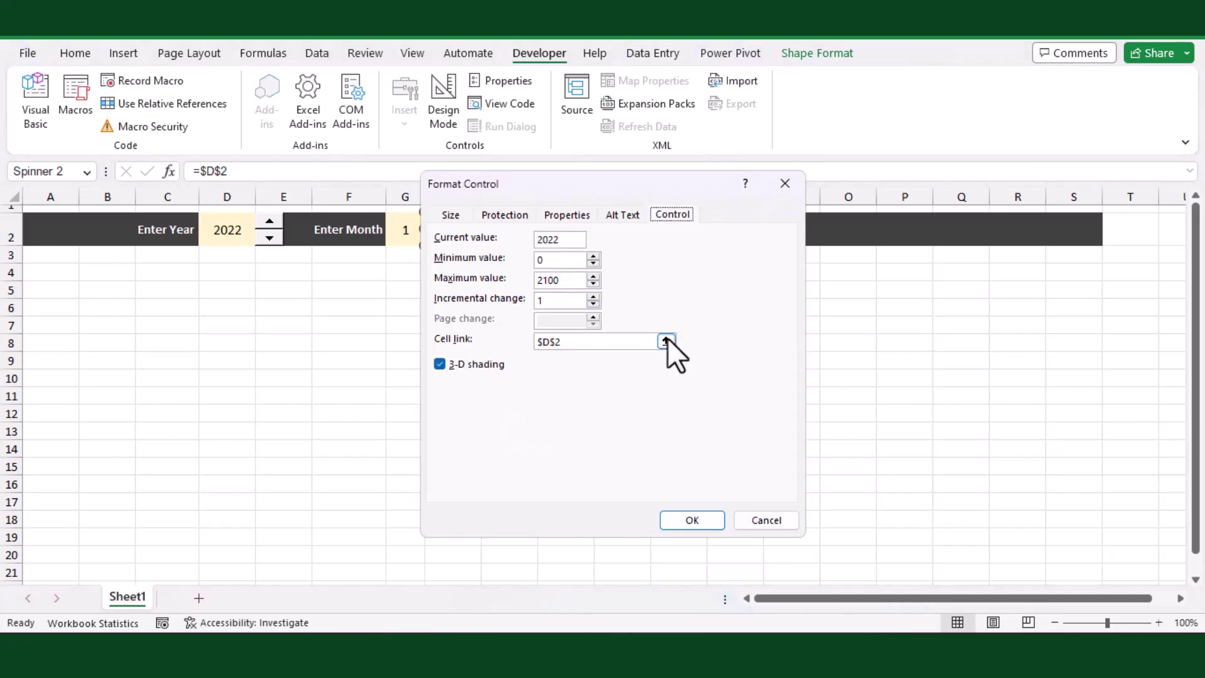
{"action": "left_click", "coordinate": [666, 341]}
{"action": "left_click", "coordinate": [405, 230]}
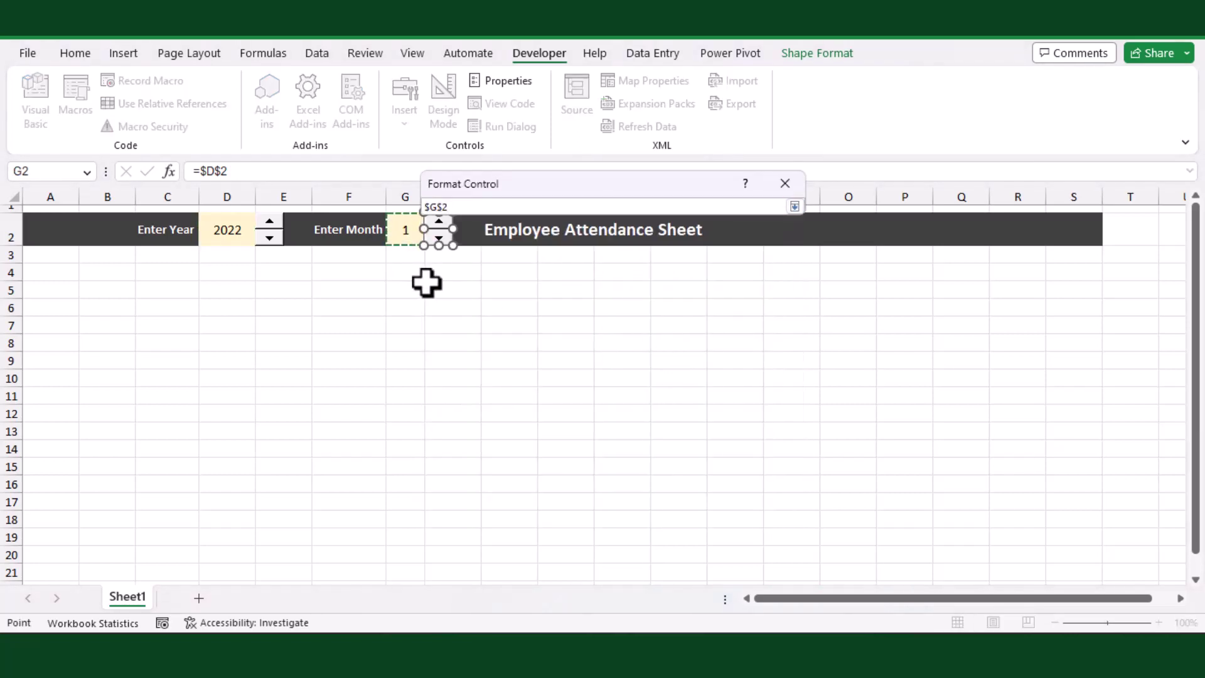
{"action": "key", "text": "Return"}
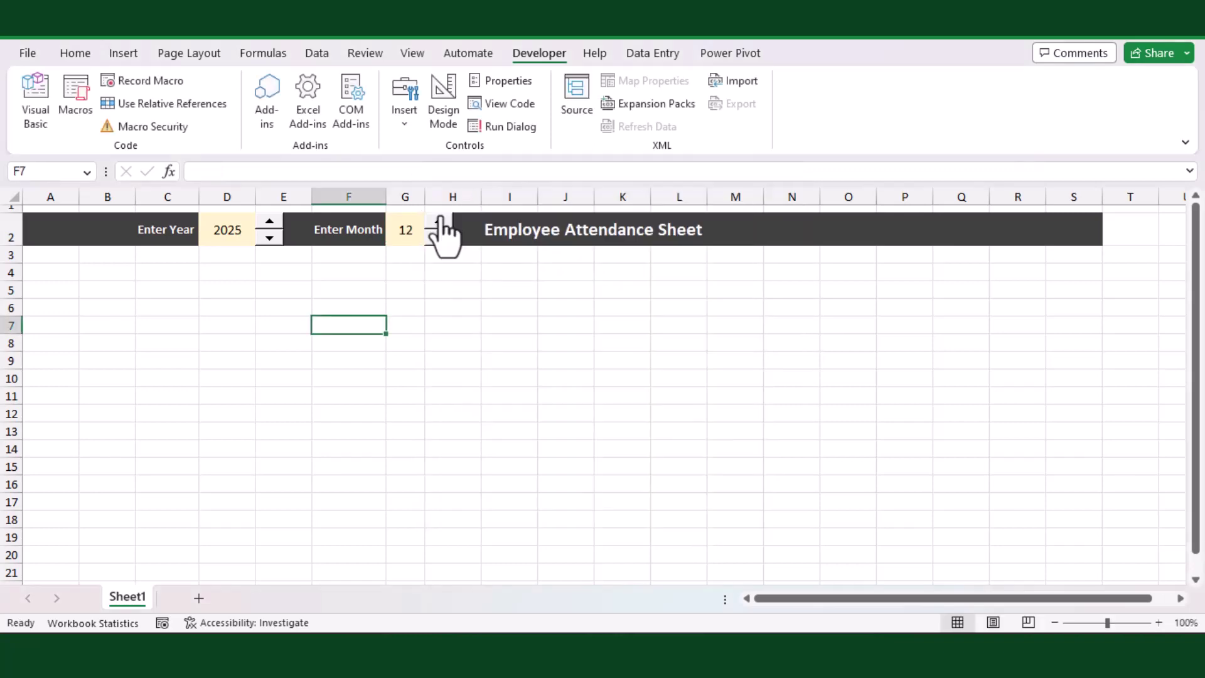
{"action": "left_click", "coordinate": [439, 238]}
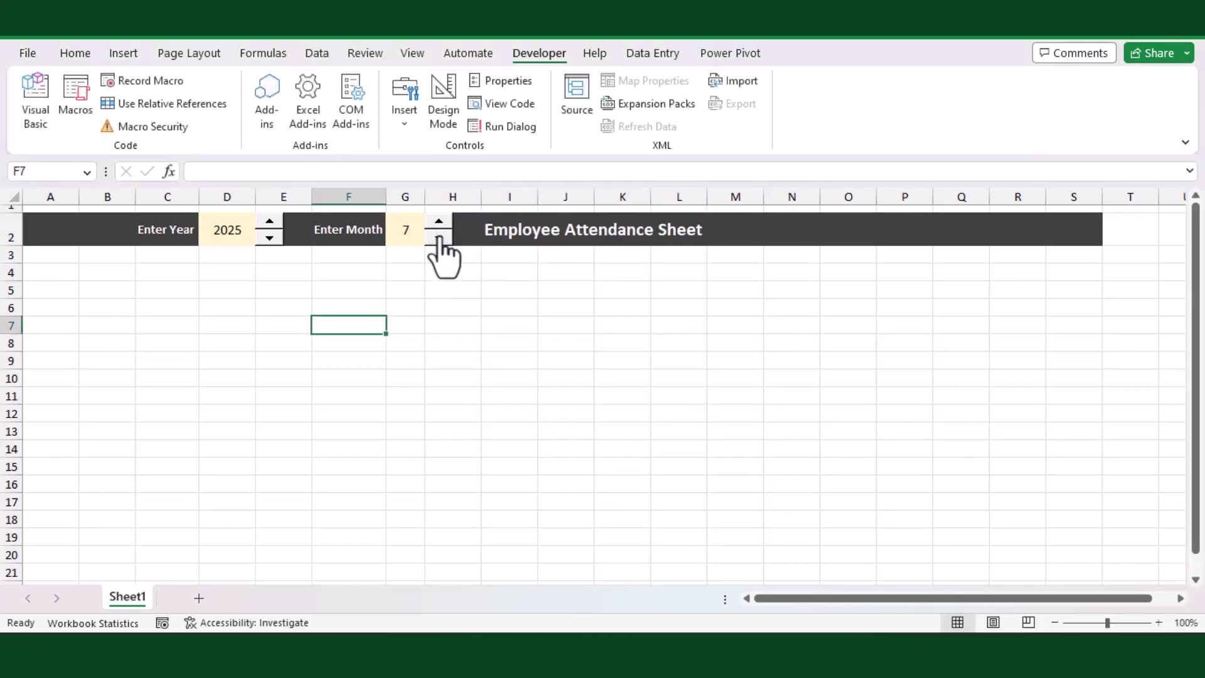
{"action": "left_click", "coordinate": [405, 321]}
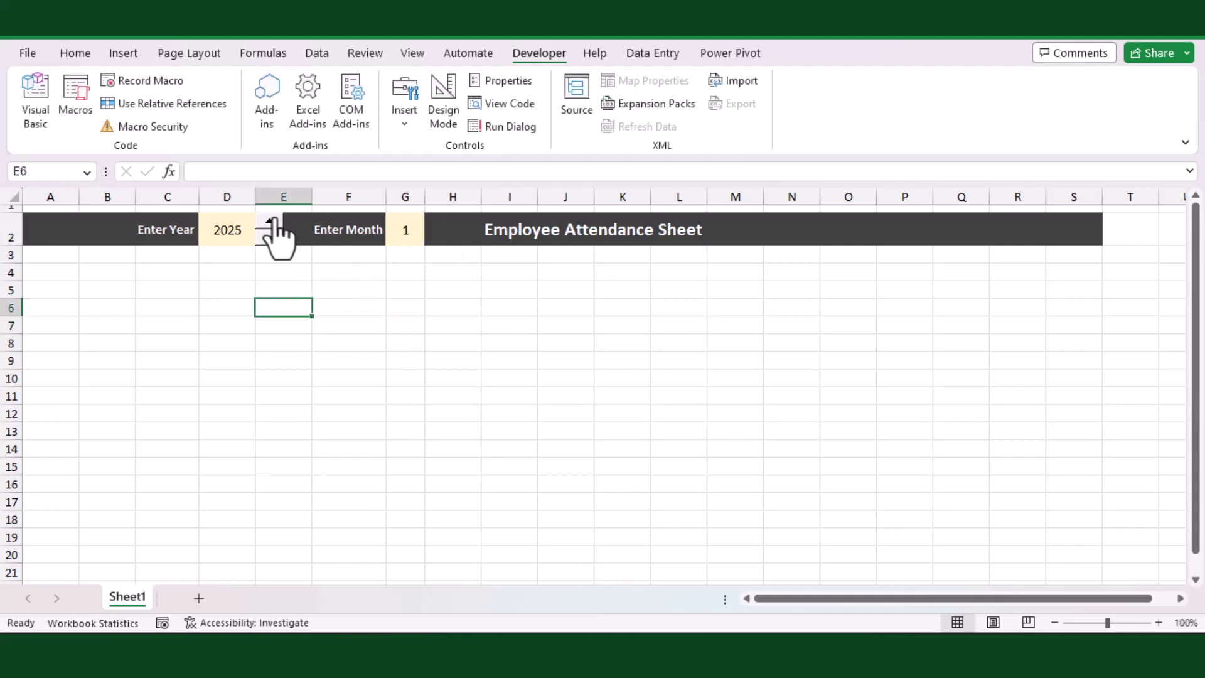
{"action": "left_click", "coordinate": [269, 238]}
{"action": "left_click", "coordinate": [269, 238]}
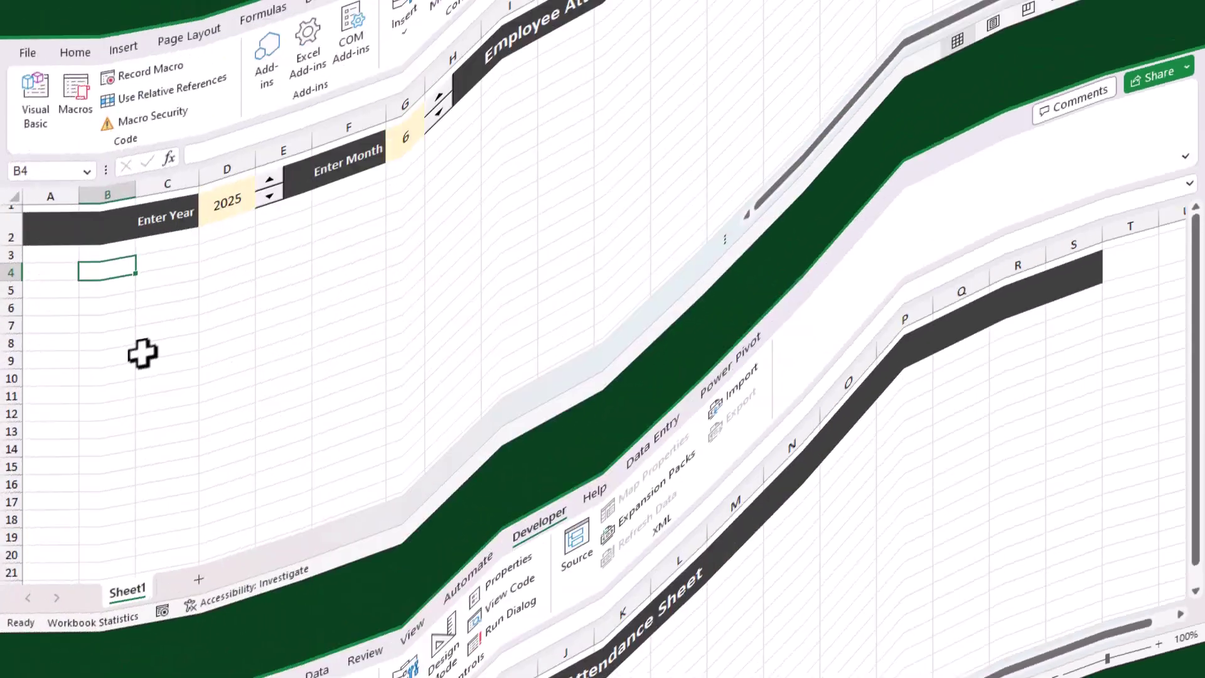
- Add a Date label and enter =DATE(D2,G2,1) in C4, showing 6/1/2025
{"action": "type", "text": "Date"}
{"action": "key", "text": "Return"}
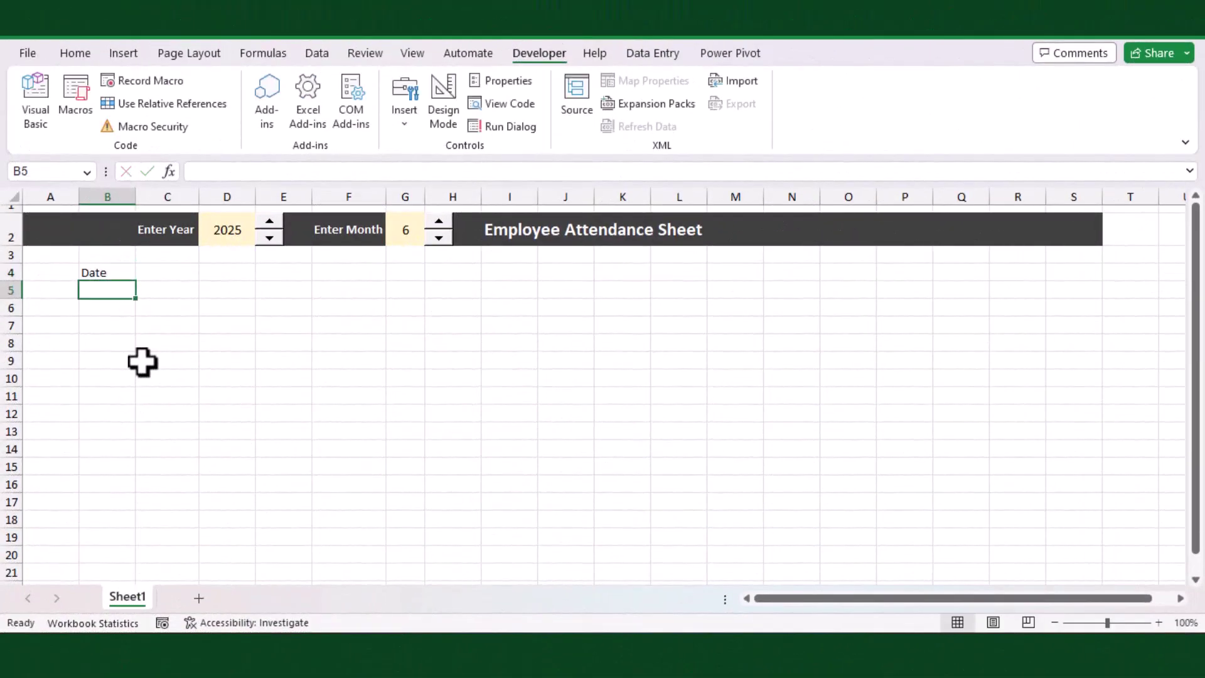
{"action": "left_click", "coordinate": [189, 277]}
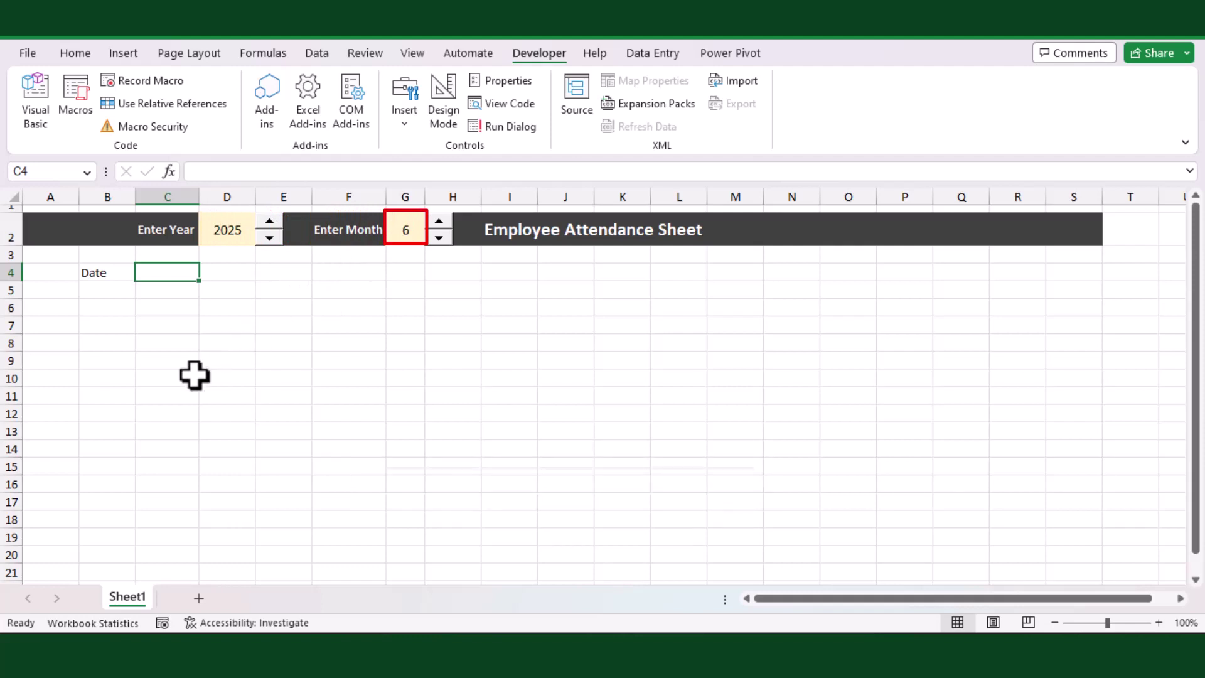
{"action": "type", "text": "=date"}
{"action": "key", "text": "Tab"}
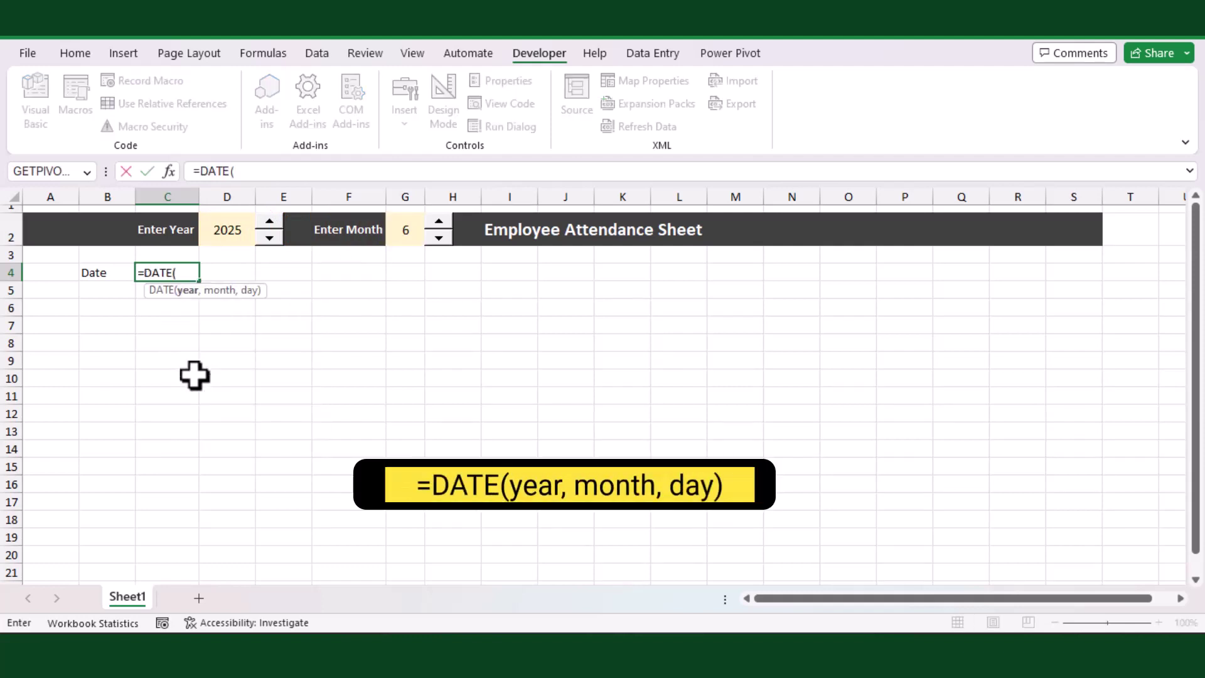
{"action": "left_click", "coordinate": [219, 231]}
{"action": "type", "text": ","}
{"action": "left_click", "coordinate": [406, 230]}
{"action": "type", "text": ",1)"}
{"action": "key", "text": "Return"}
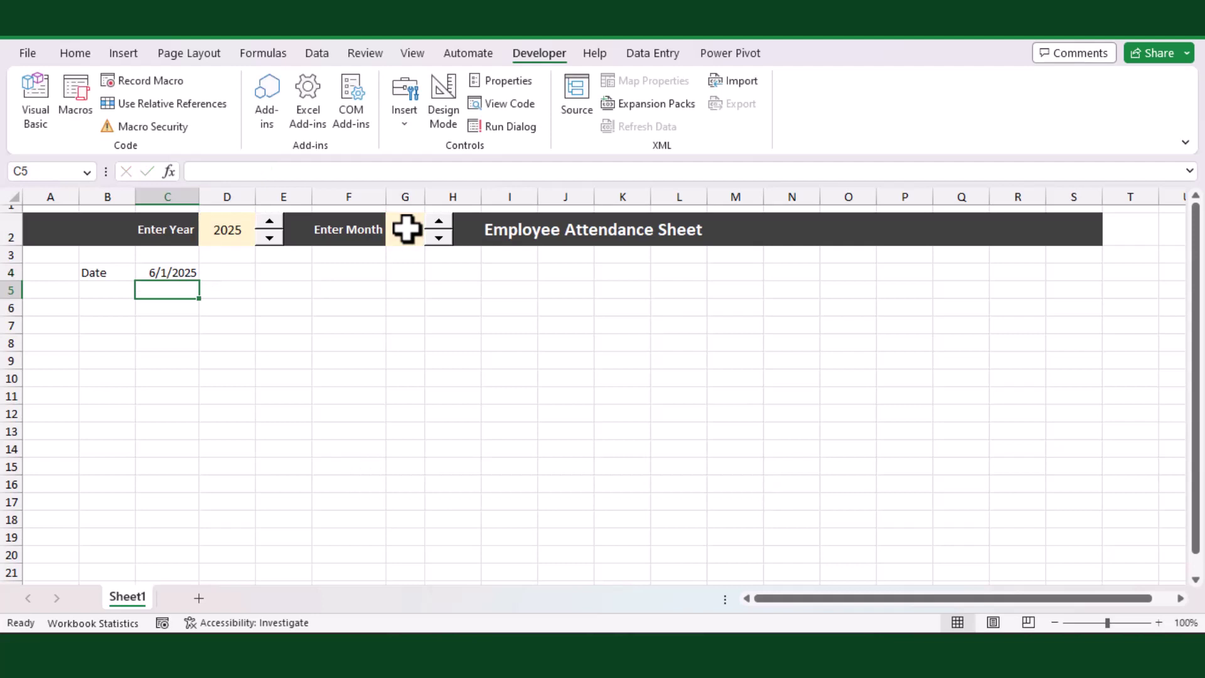
{"action": "left_click", "coordinate": [182, 271]}
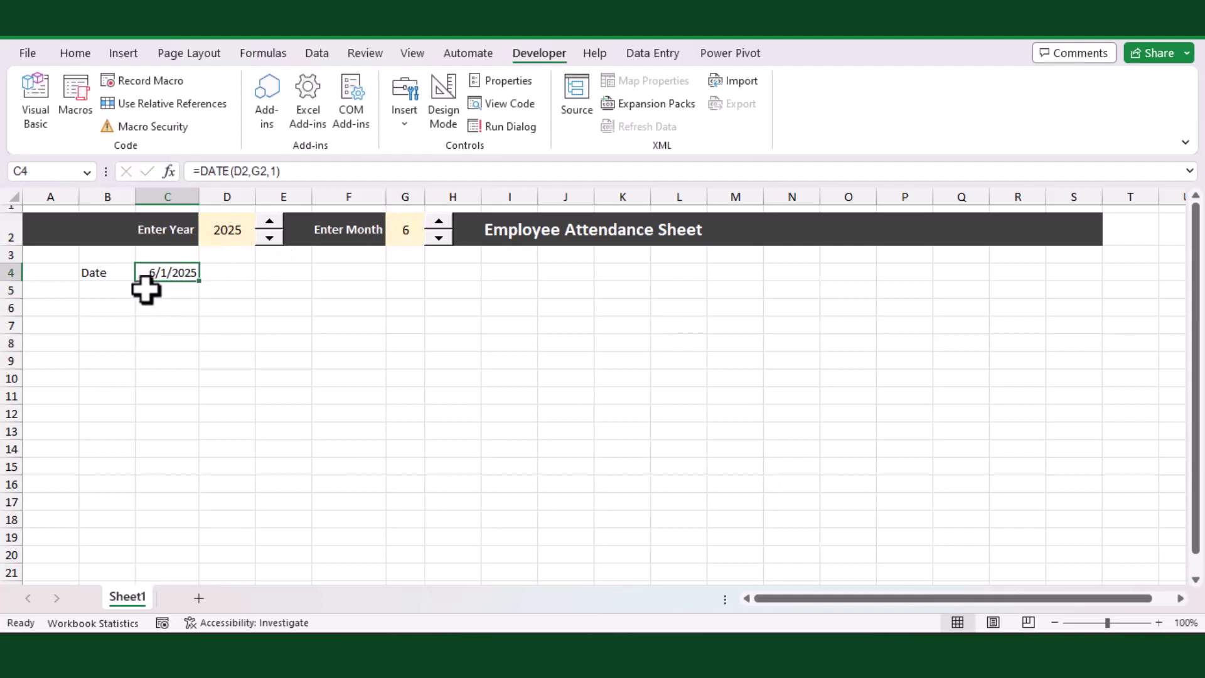
- Apply the custom number format "d" to C4 so its date displays as 1
{"action": "right_click", "coordinate": [161, 275]}
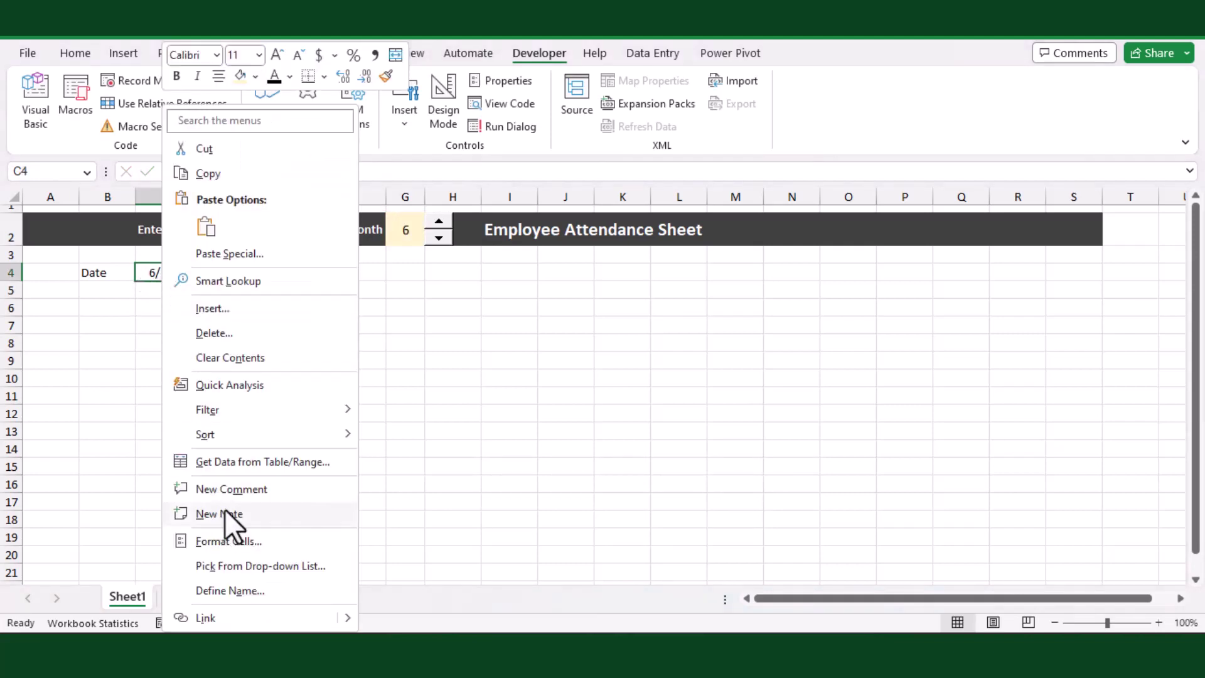
{"action": "left_click", "coordinate": [232, 543]}
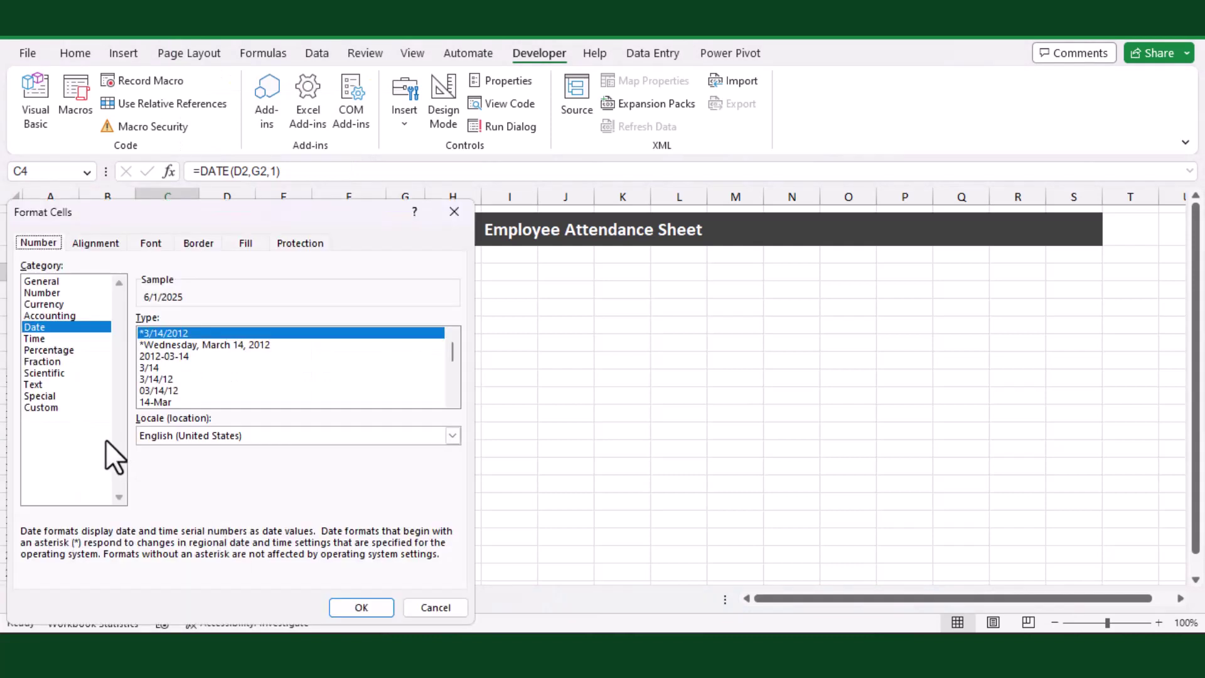
{"action": "left_click", "coordinate": [66, 408]}
{"action": "triple_click", "coordinate": [135, 333]}
{"action": "type", "text": "d"}
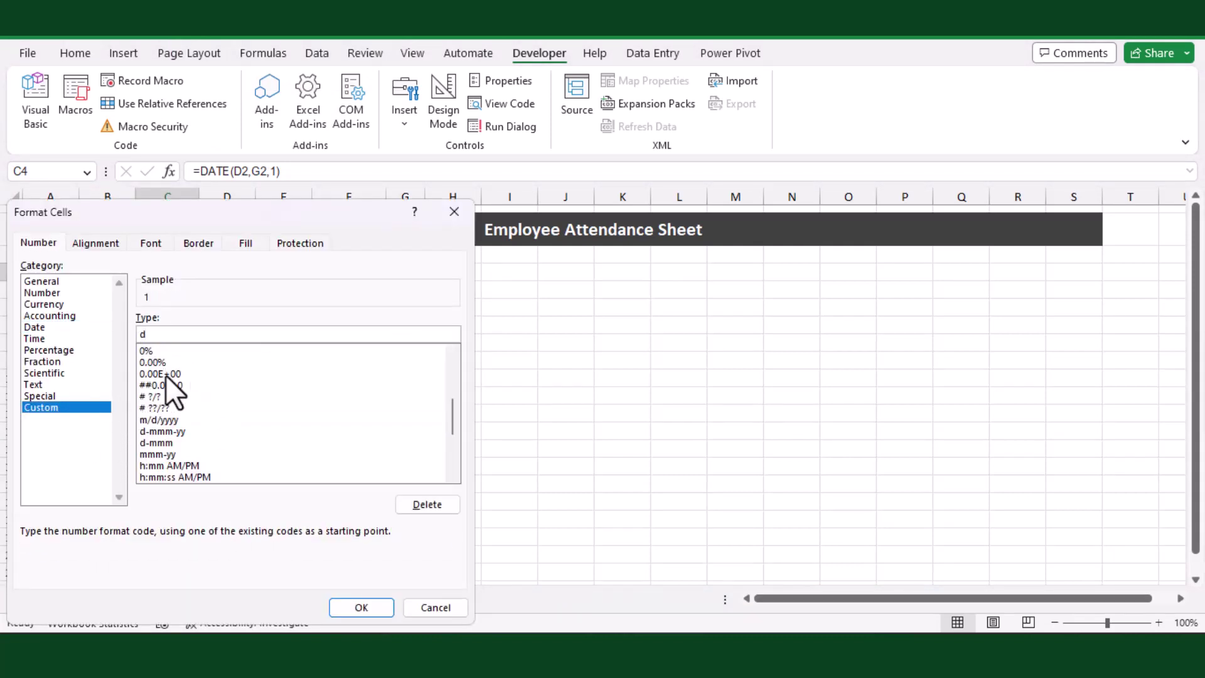
{"action": "left_click", "coordinate": [362, 607]}
{"action": "left_click", "coordinate": [262, 324]}
{"action": "left_click", "coordinate": [168, 274]}
{"action": "left_click", "coordinate": [218, 276]}
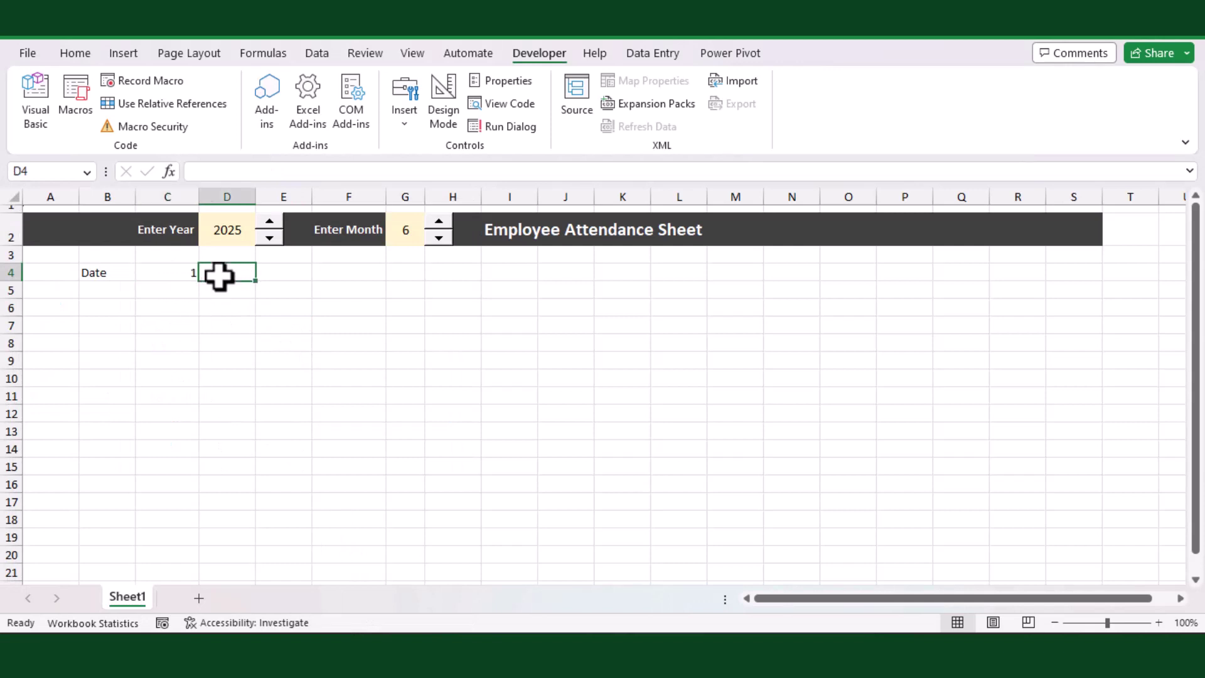
- Enter =C4+1 in D4 and fill it across row 4 through AG4
{"action": "type", "text": "="}
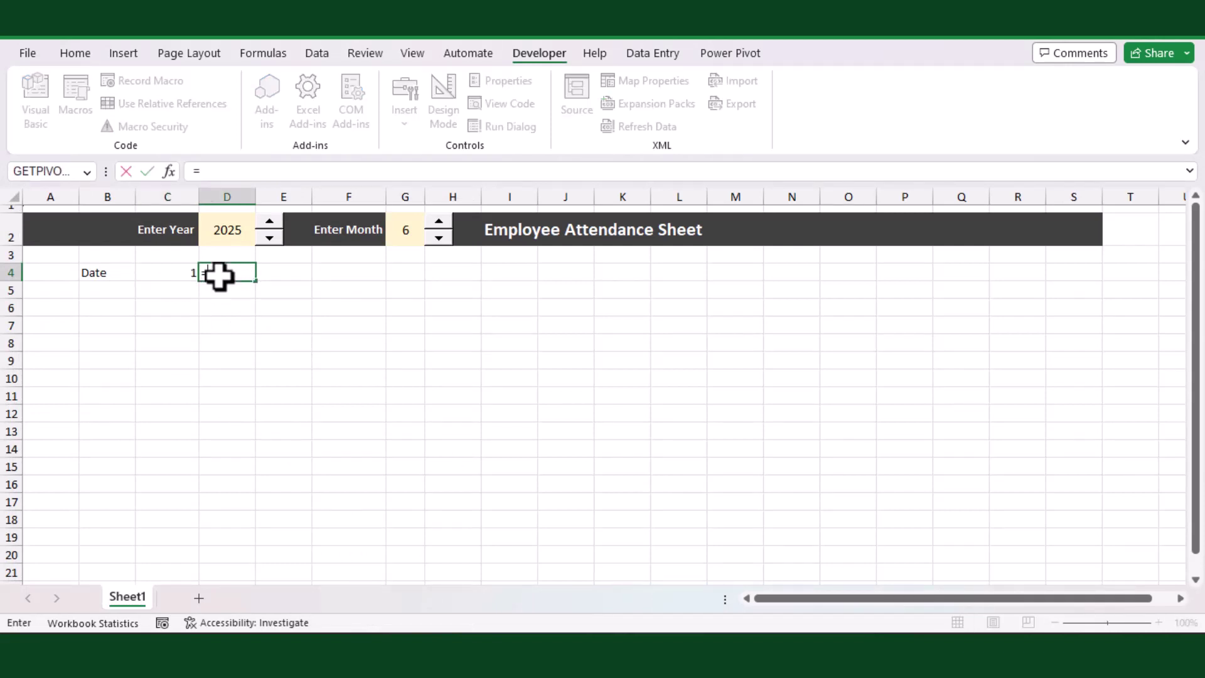
{"action": "left_click", "coordinate": [170, 277]}
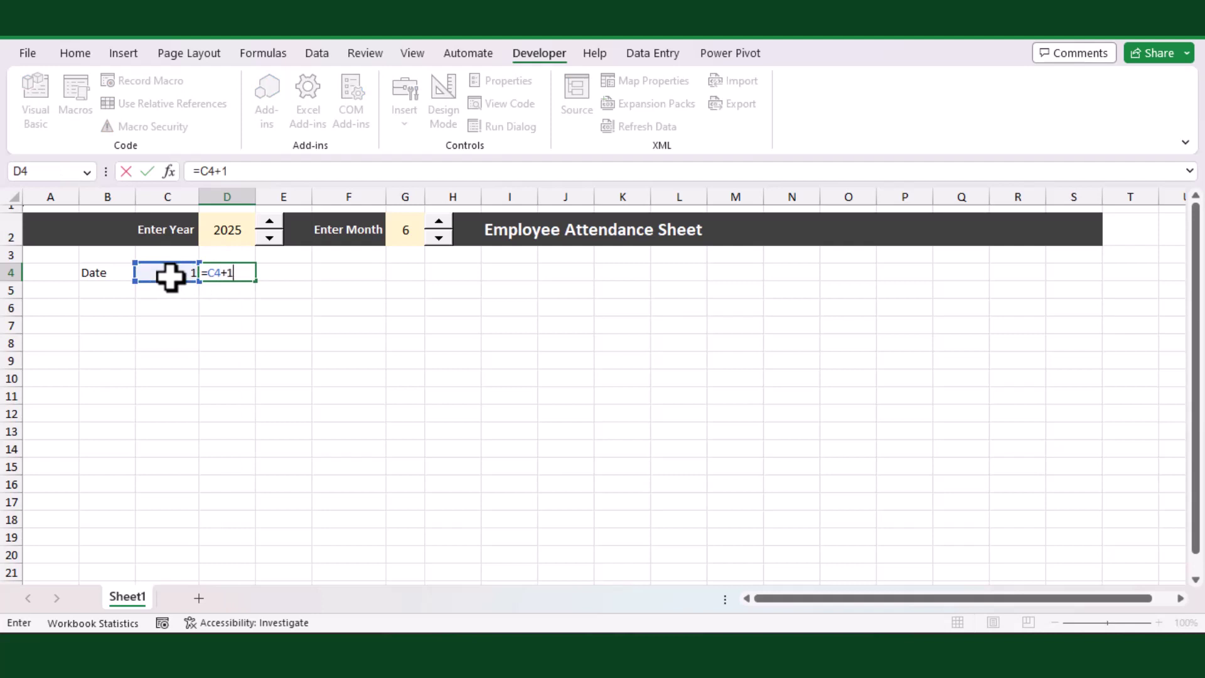
{"action": "type", "text": "+1"}
{"action": "key", "text": "Return"}
{"action": "left_click", "coordinate": [224, 273]}
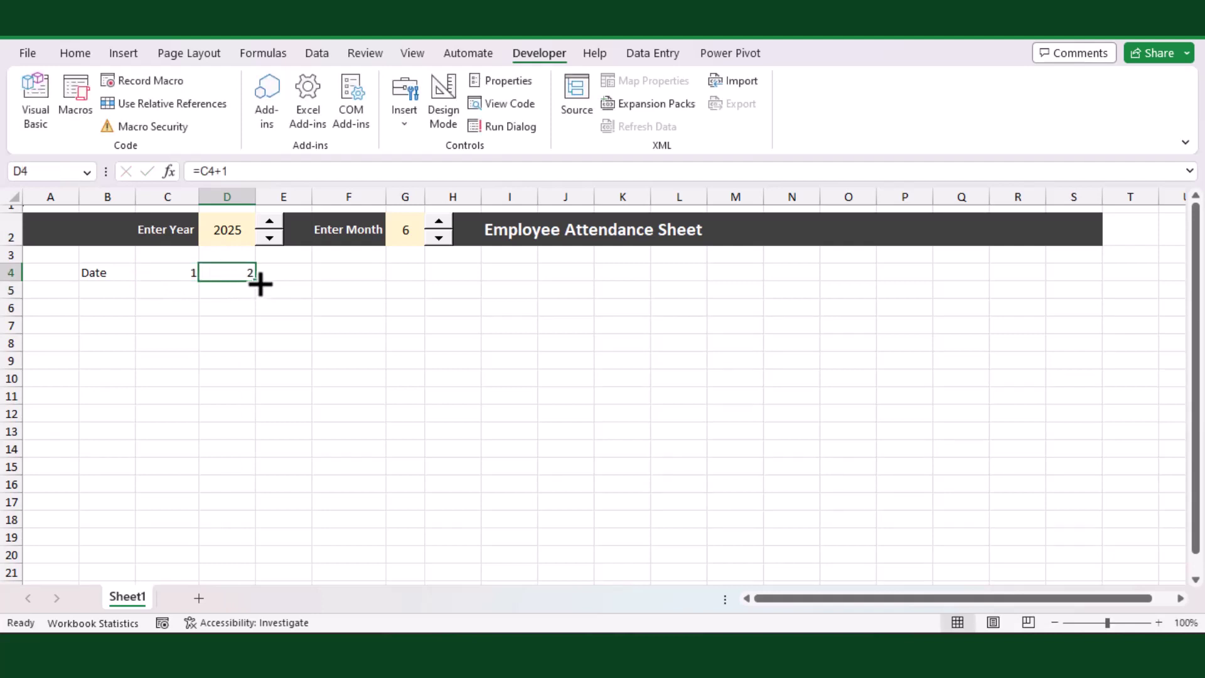
{"action": "left_click_drag", "start_coordinate": [264, 283], "coordinate": [873, 283]}
{"action": "left_click_drag", "start_coordinate": [923, 598], "coordinate": [1187, 599]}
{"action": "left_click", "coordinate": [1179, 597]}
{"action": "left_click_drag", "start_coordinate": [418, 280], "coordinate": [1155, 280]}
{"action": "left_click", "coordinate": [1180, 598]}
{"action": "left_click", "coordinate": [891, 414]}
{"action": "left_click", "coordinate": [1110, 196]}
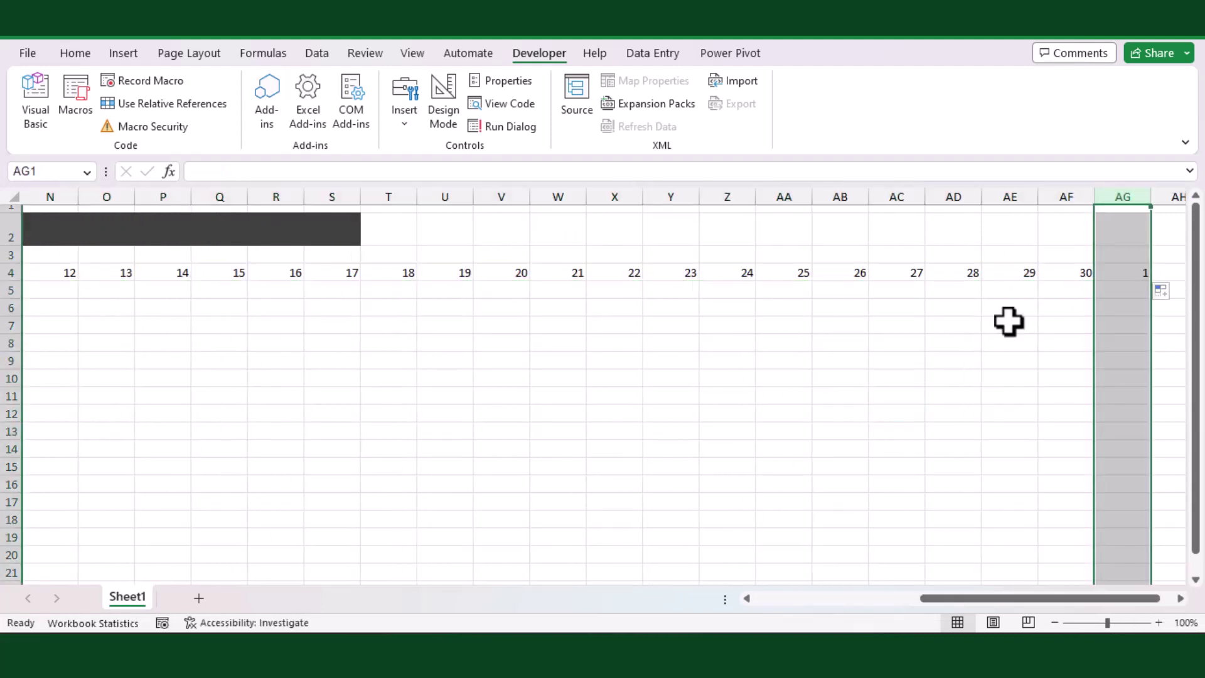
{"action": "left_click_drag", "start_coordinate": [964, 602], "coordinate": [752, 600]}
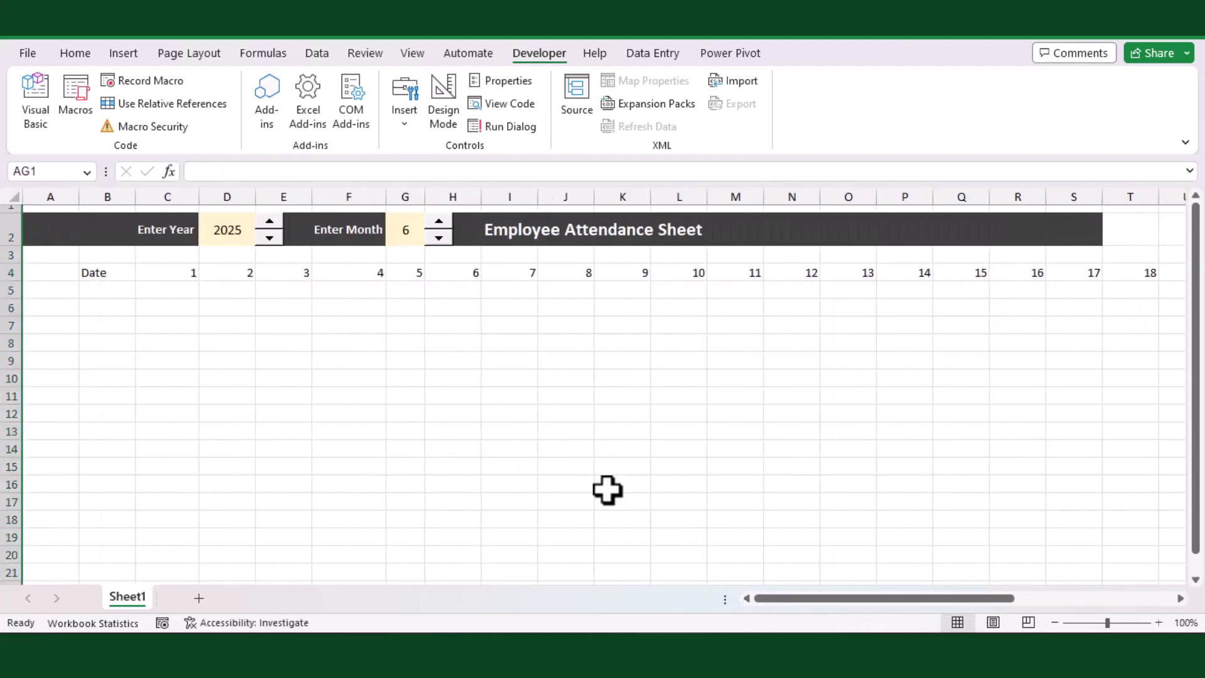
- Narrow the date columns C through AG to a width of about 3.86
{"action": "left_click", "coordinate": [175, 195]}
{"action": "key", "text": "ctrl+shift+Right"}
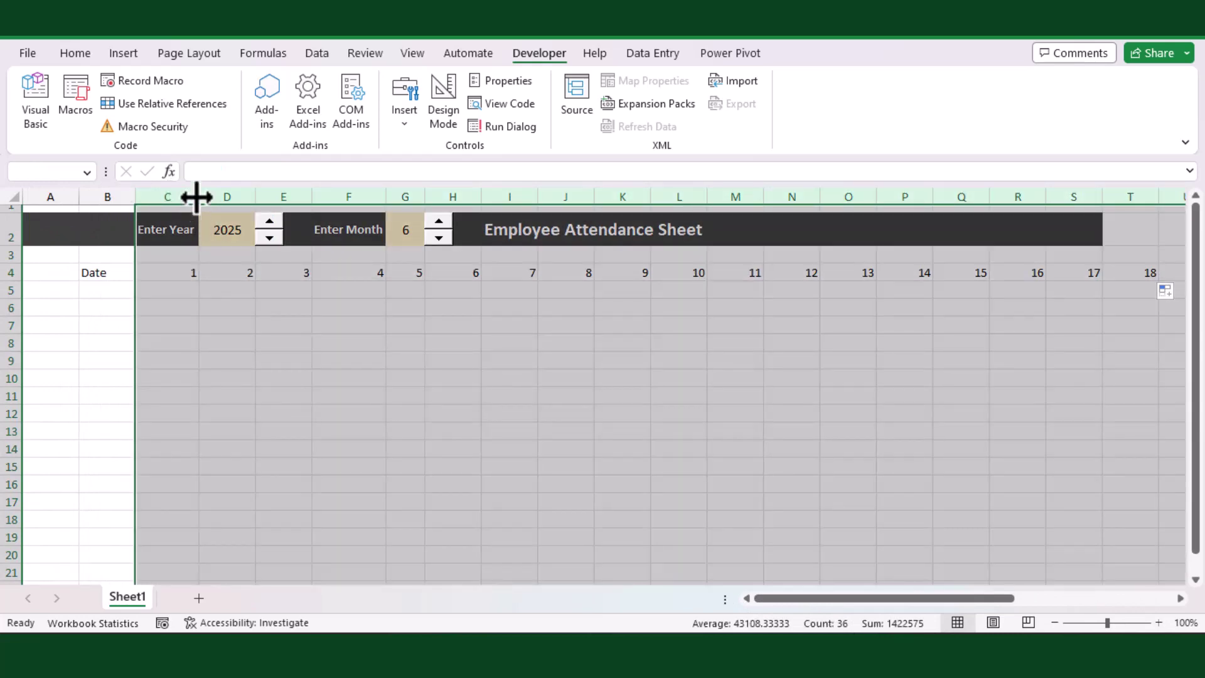
{"action": "left_click_drag", "start_coordinate": [196, 196], "coordinate": [162, 194]}
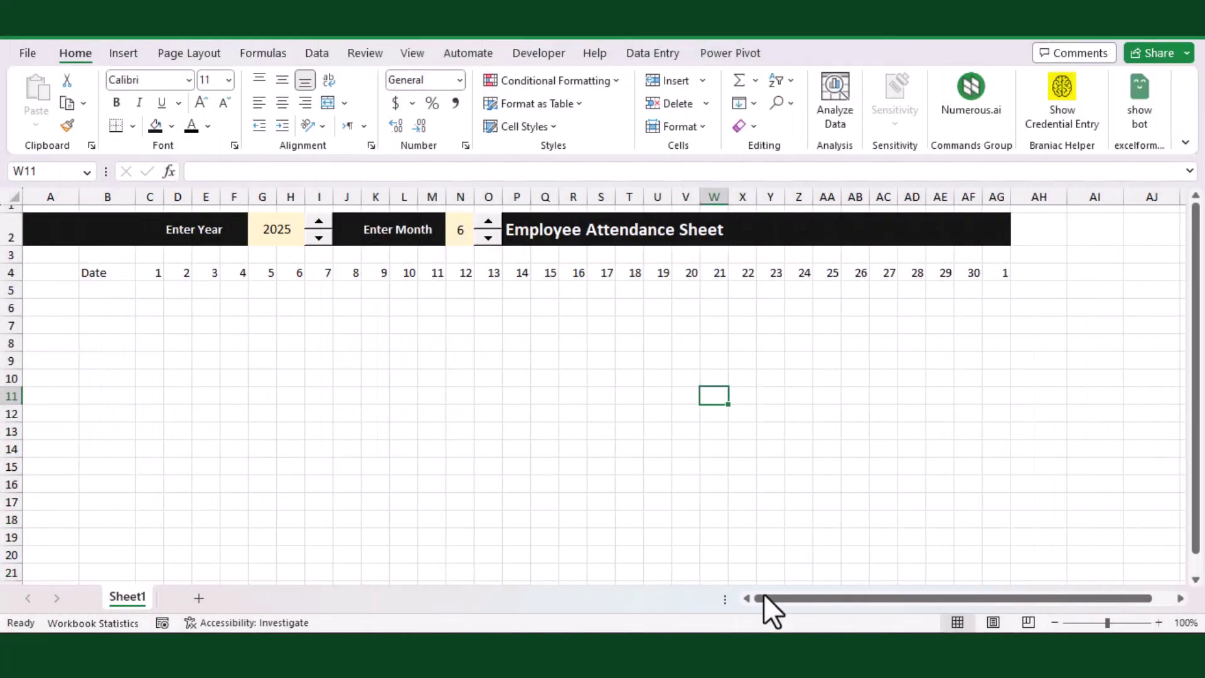
{"action": "key", "text": "ctrl+End"}
{"action": "left_click", "coordinate": [142, 291]}
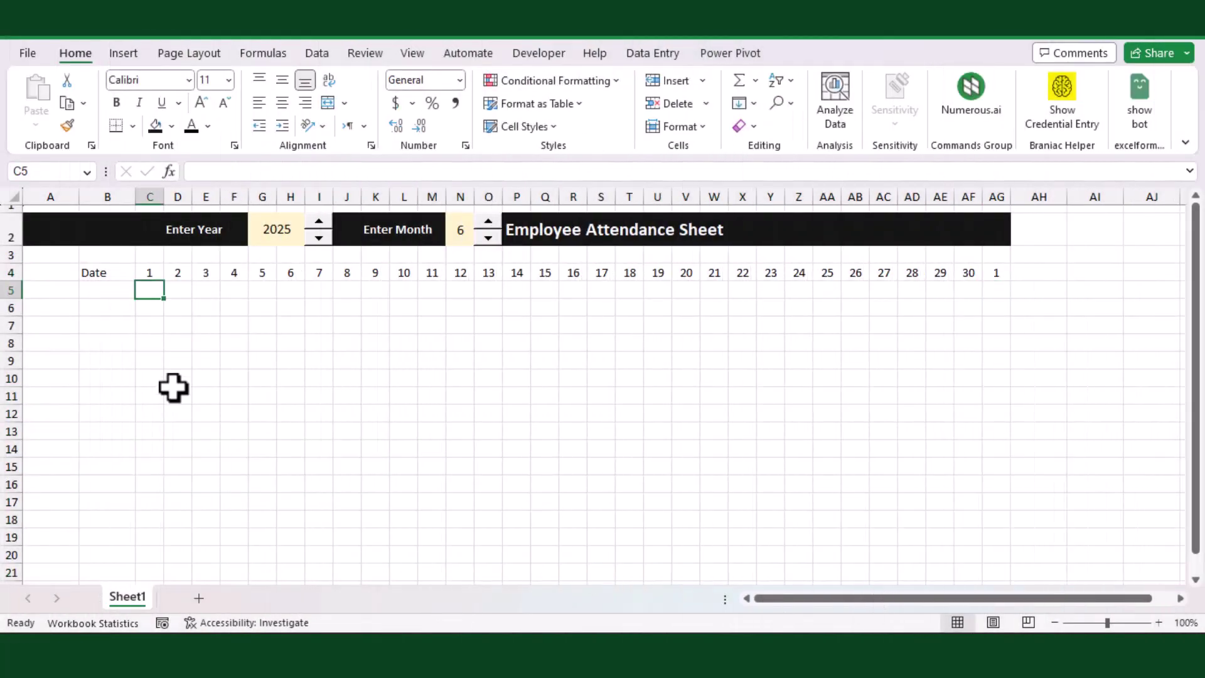
- Enter =MONTH(C4) in C5 and fill it across to AG5
{"action": "type", "text": "=mon"}
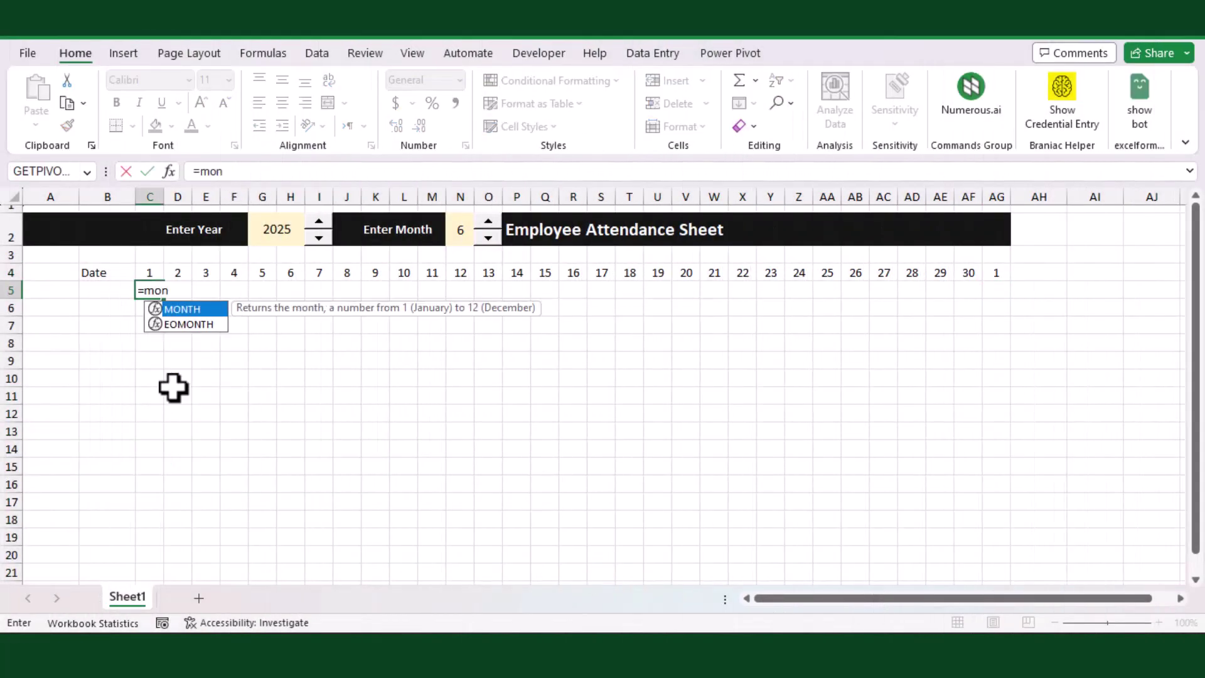
{"action": "key", "text": "Tab"}
{"action": "key", "text": "Return"}
{"action": "left_click", "coordinate": [154, 292]}
{"action": "left_click_drag", "start_coordinate": [199, 305], "coordinate": [998, 300]}
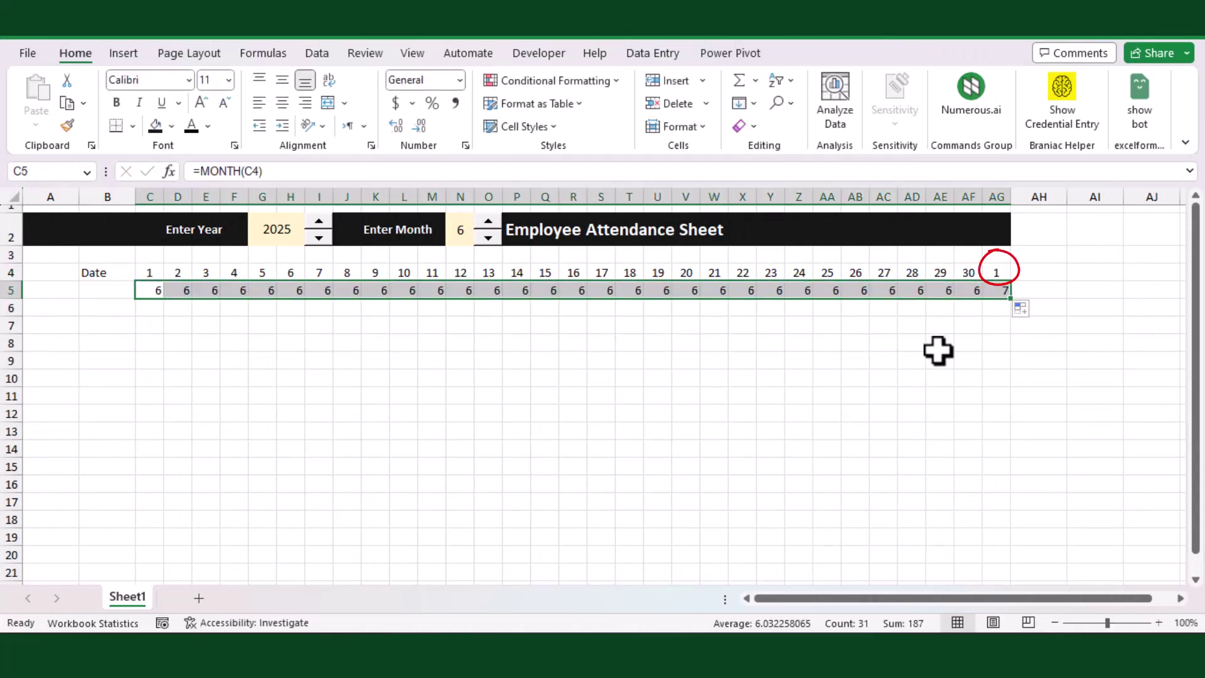
{"action": "left_click", "coordinate": [988, 374]}
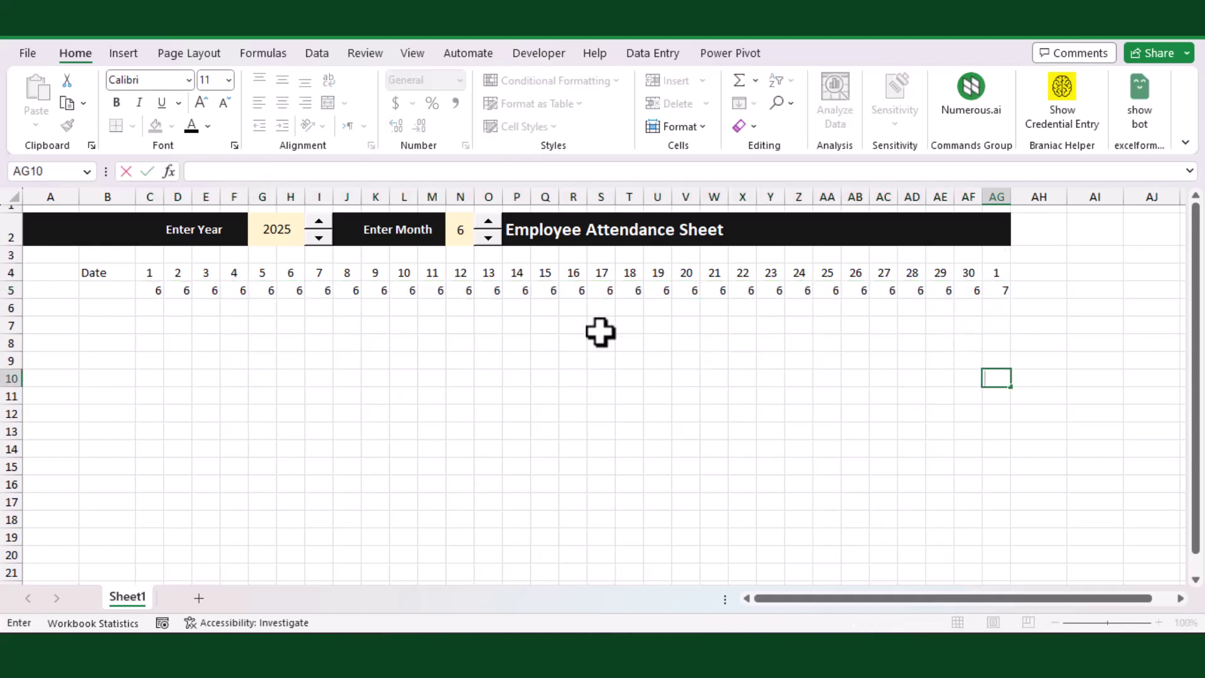
{"action": "left_click", "coordinate": [178, 272]}
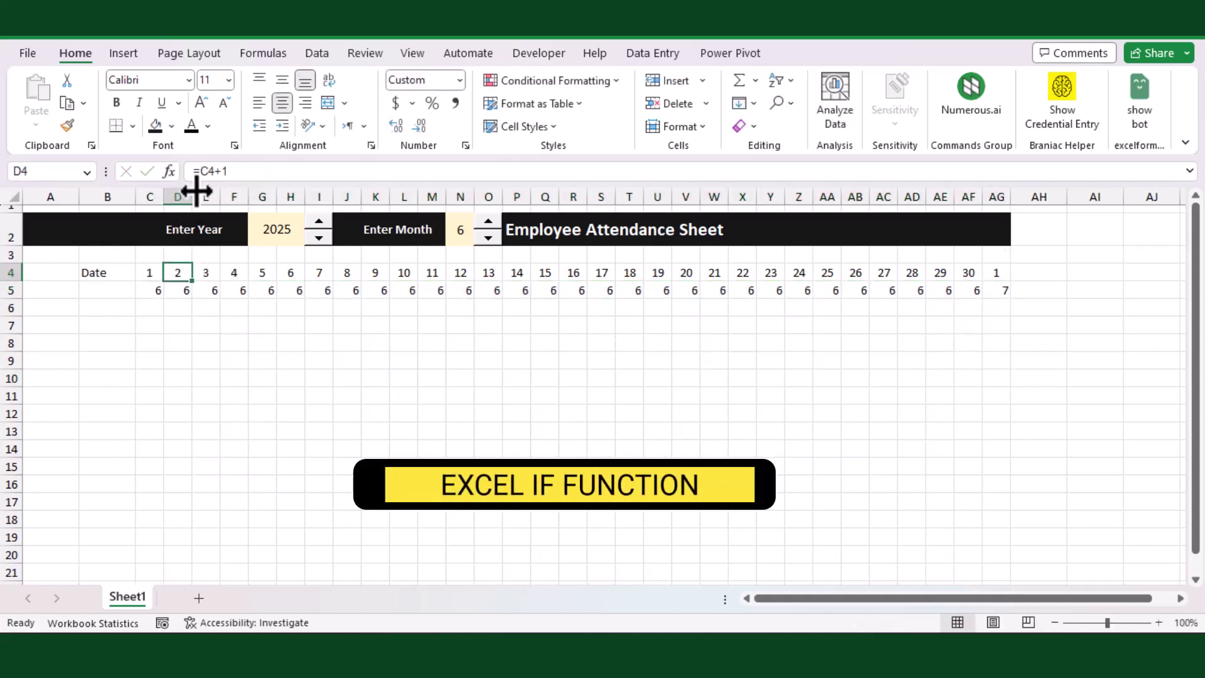
- Change D4 to =IF(MONTH(C4+1)=$N$2,C4+1,"") and fill it across to AG4
{"action": "left_click", "coordinate": [202, 170]}
{"action": "type", "text": "IF("}
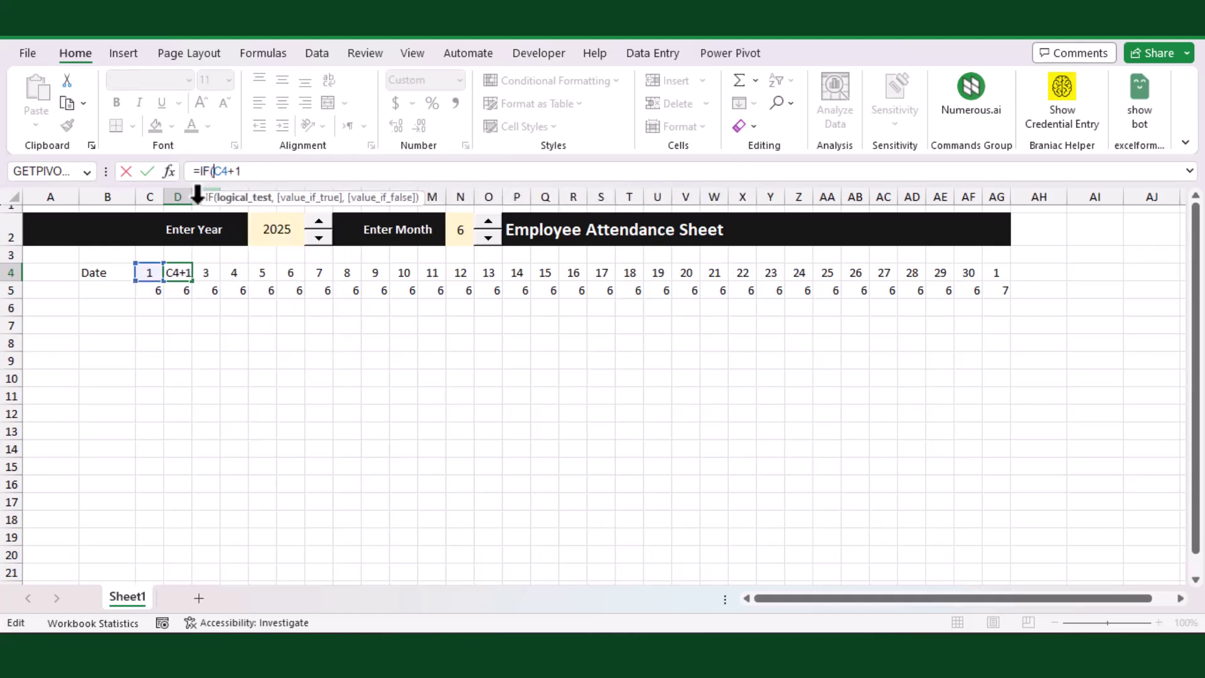
{"action": "type", "text": "mo"}
{"action": "key", "text": "Down"}
{"action": "key", "text": "Down"}
{"action": "key", "text": "Down"}
{"action": "key", "text": "Tab"}
{"action": "type", "text": ")"}
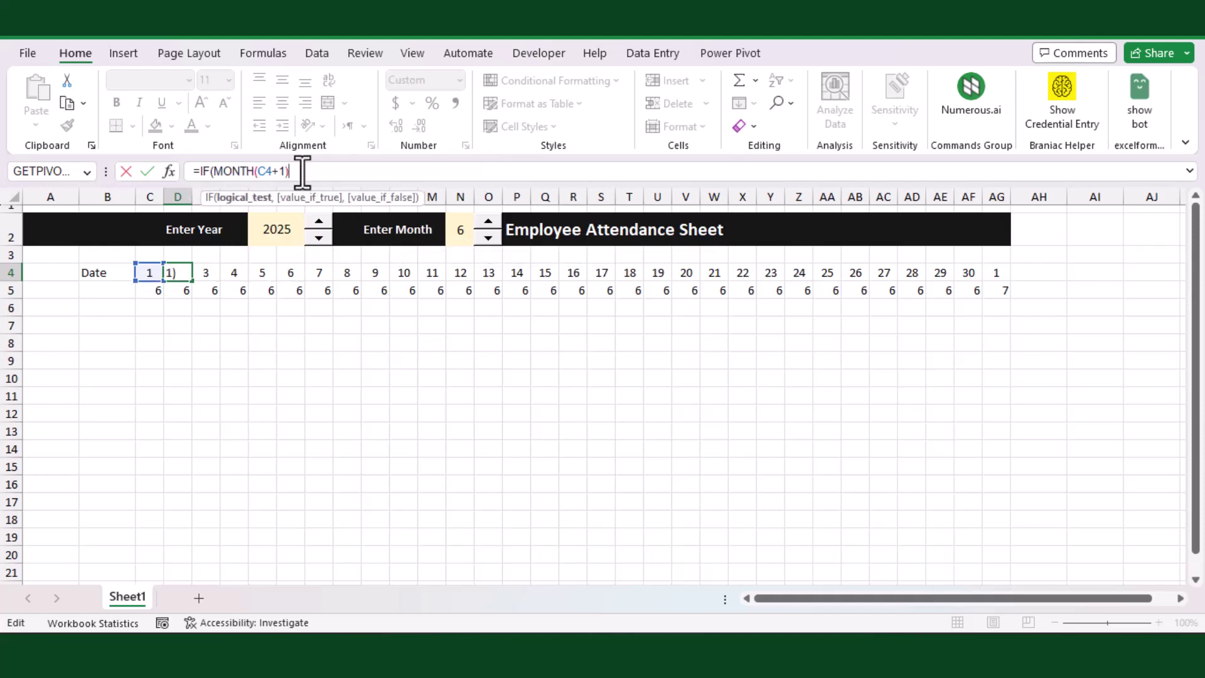
{"action": "left_click", "coordinate": [462, 233]}
{"action": "type", "text": ",c4+"}
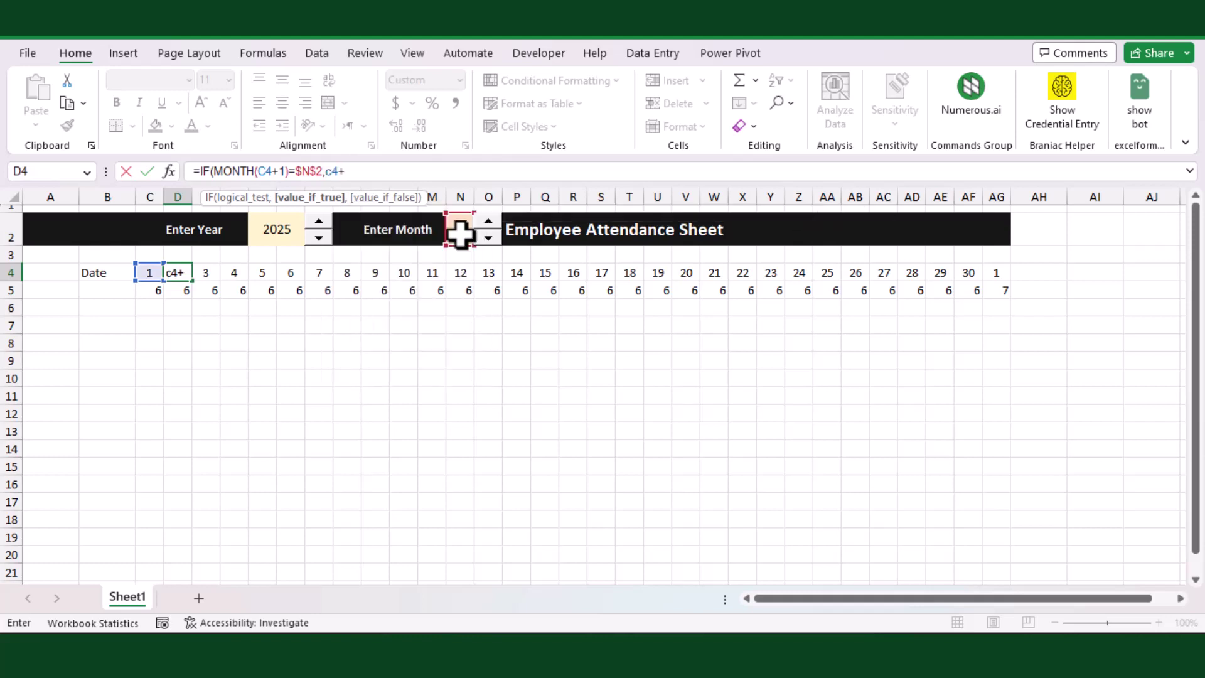
{"action": "type", "text": "1,"}
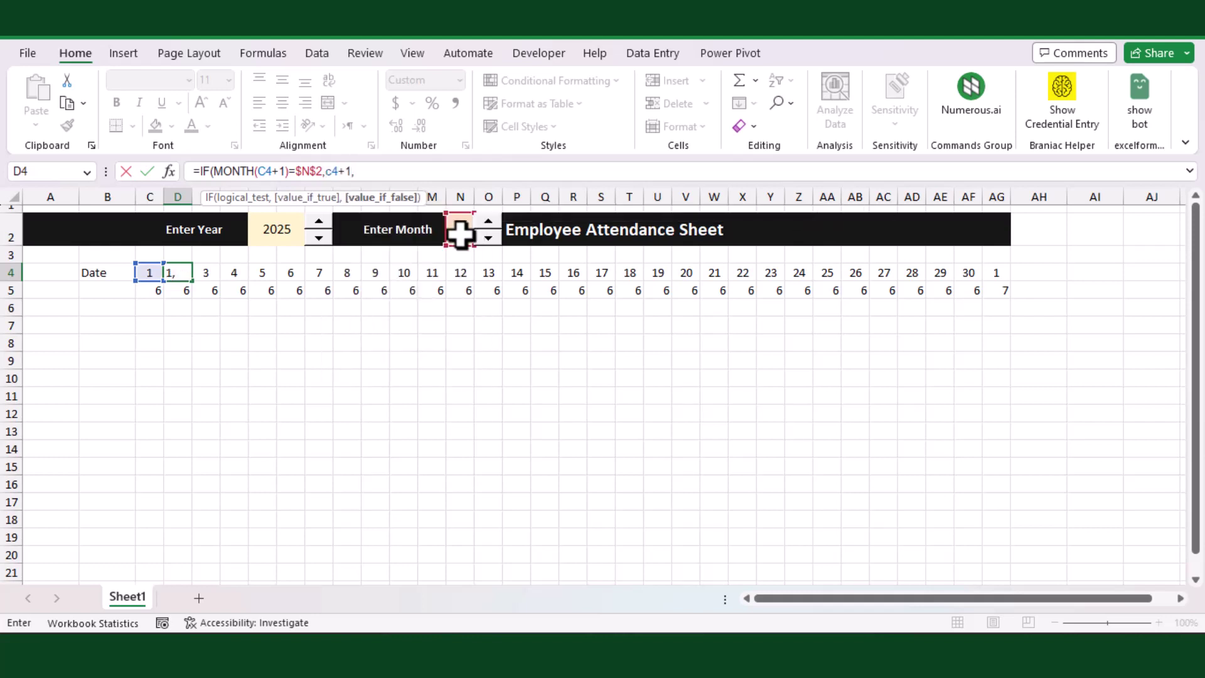
{"action": "type", "text": "\"\")"}
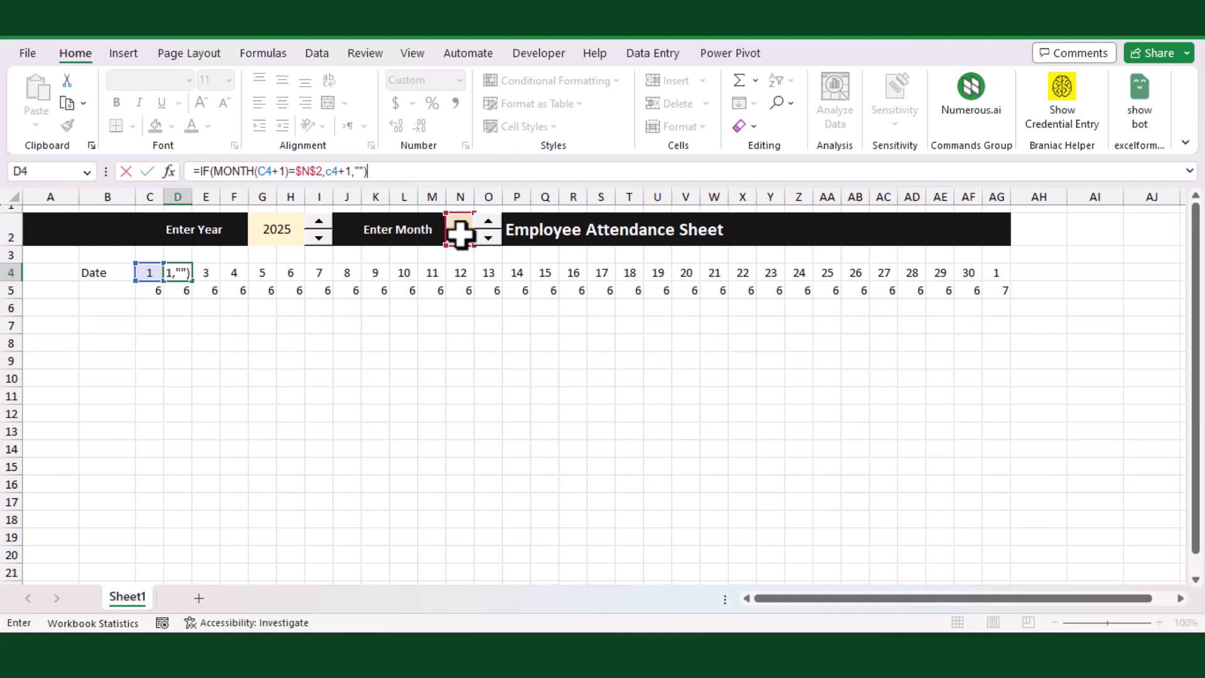
{"action": "key", "text": "Return"}
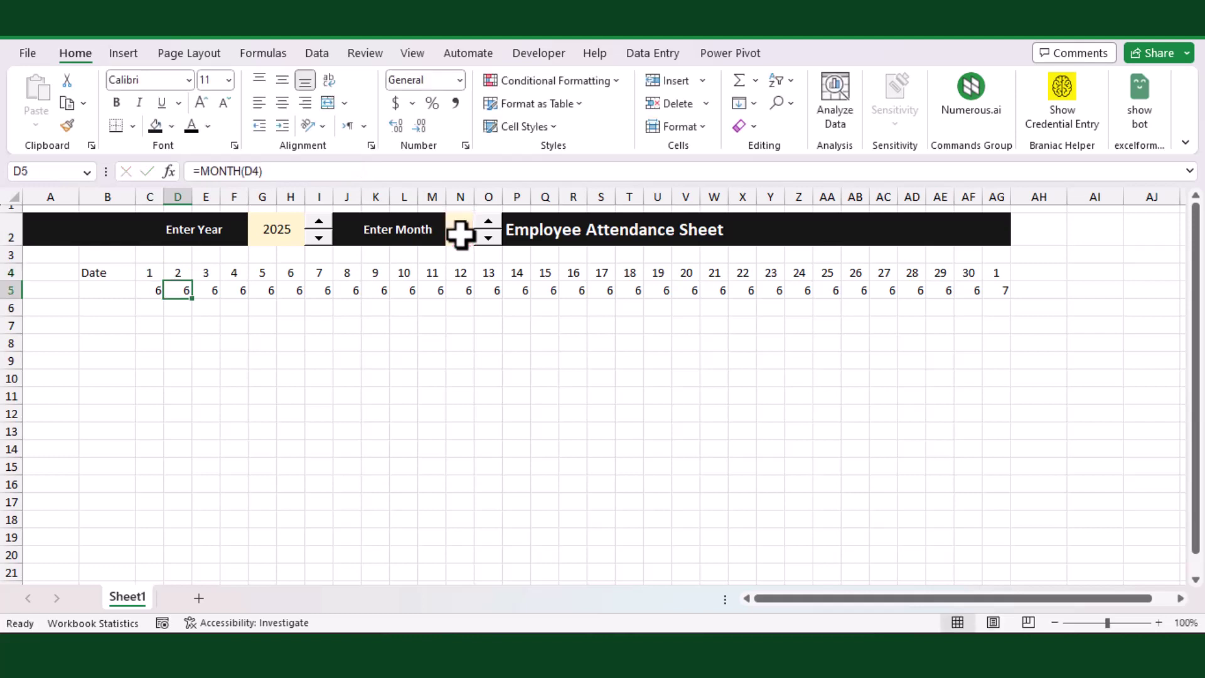
{"action": "left_click", "coordinate": [175, 272]}
{"action": "left_click_drag", "start_coordinate": [196, 284], "coordinate": [1007, 280]}
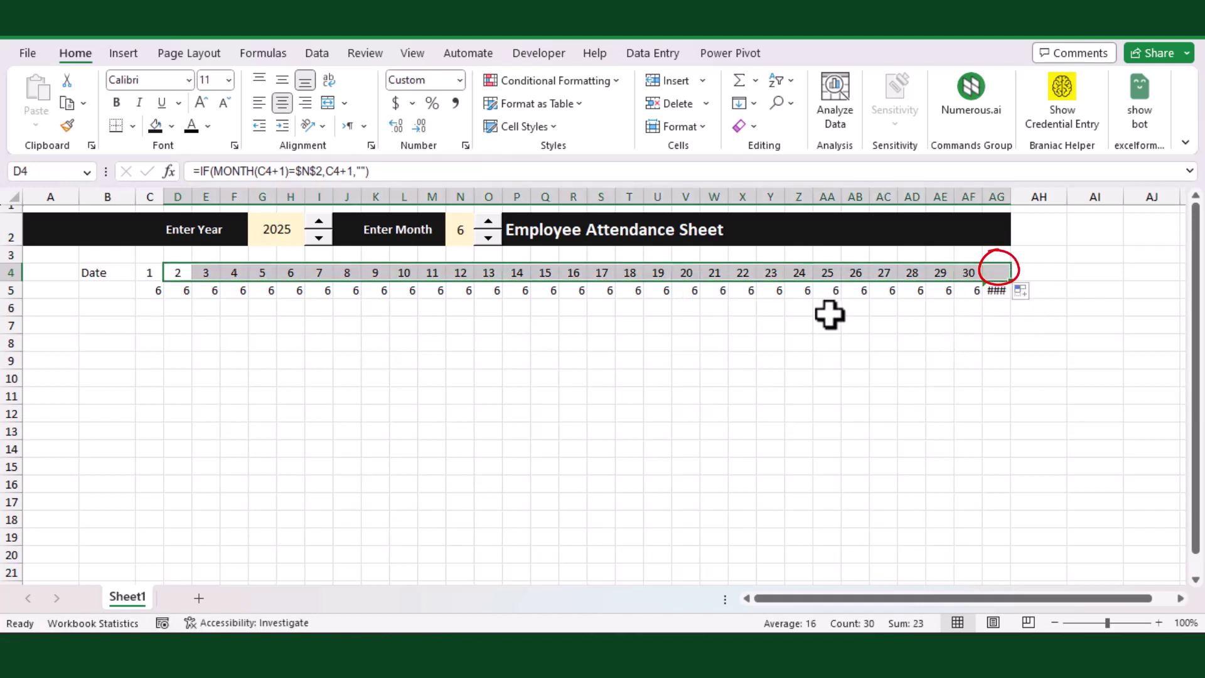
{"action": "left_click", "coordinate": [155, 289]}
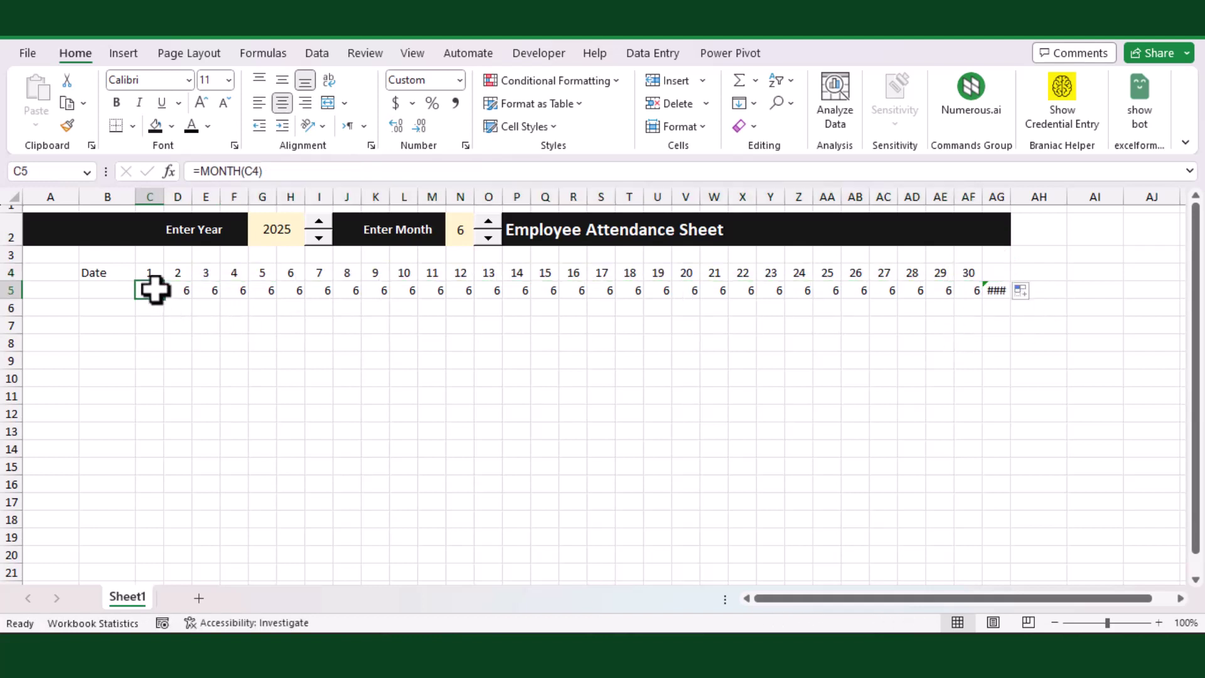
- Clear the row 5 month check and step the chosen month down
{"action": "left_click", "coordinate": [990, 290], "text": "shift"}
{"action": "key", "text": "Delete"}
{"action": "key", "text": "Up"}
{"action": "left_click", "coordinate": [488, 238]}
{"action": "left_click", "coordinate": [488, 238]}
{"action": "left_click", "coordinate": [488, 239]}
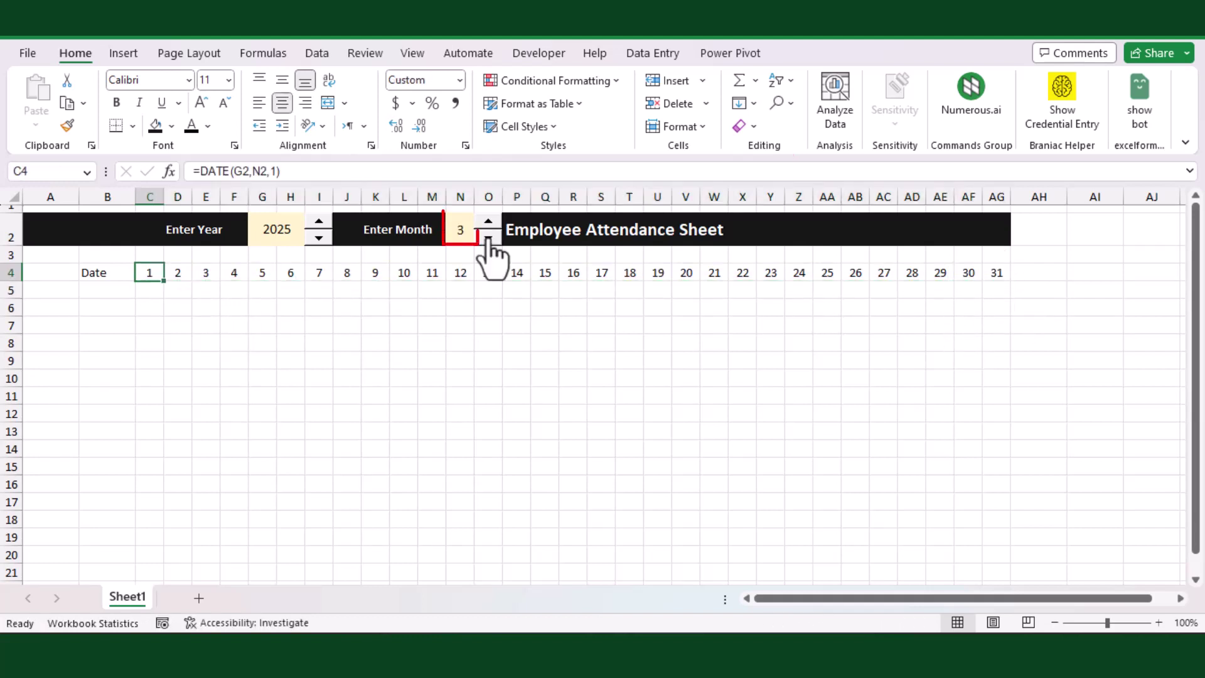
{"action": "left_click", "coordinate": [488, 239]}
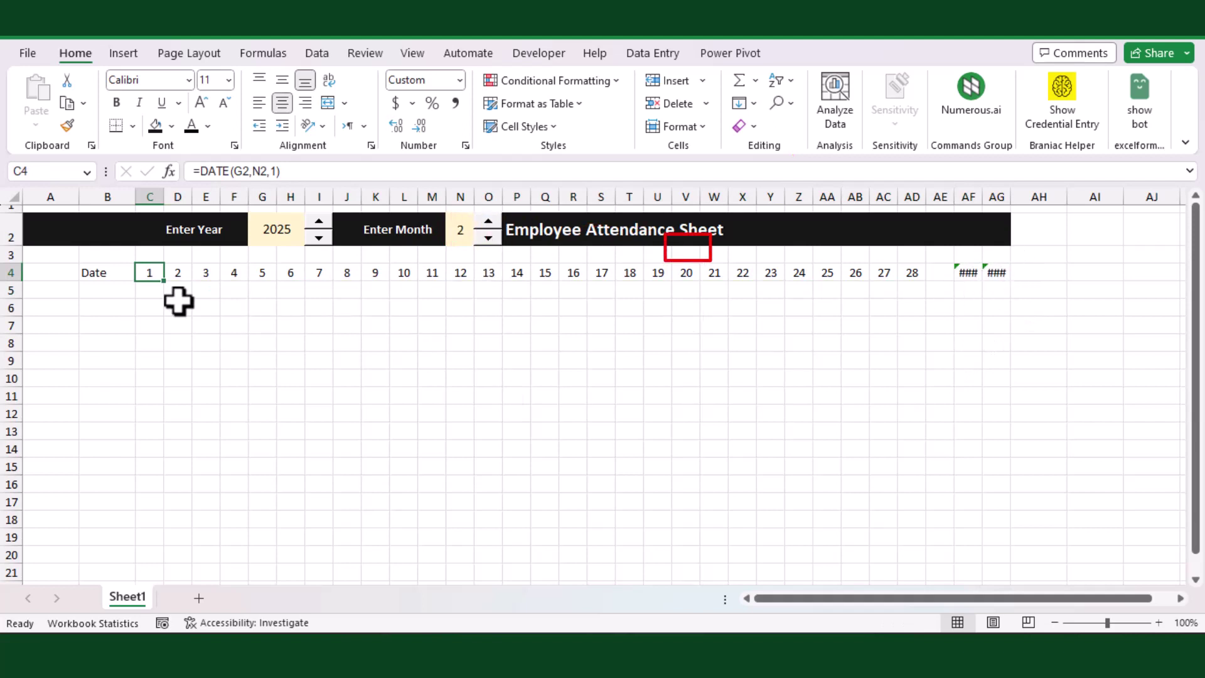
- Wrap D4's formula in IFERROR(...,"") and fill it across to AG4
{"action": "left_click", "coordinate": [186, 271]}
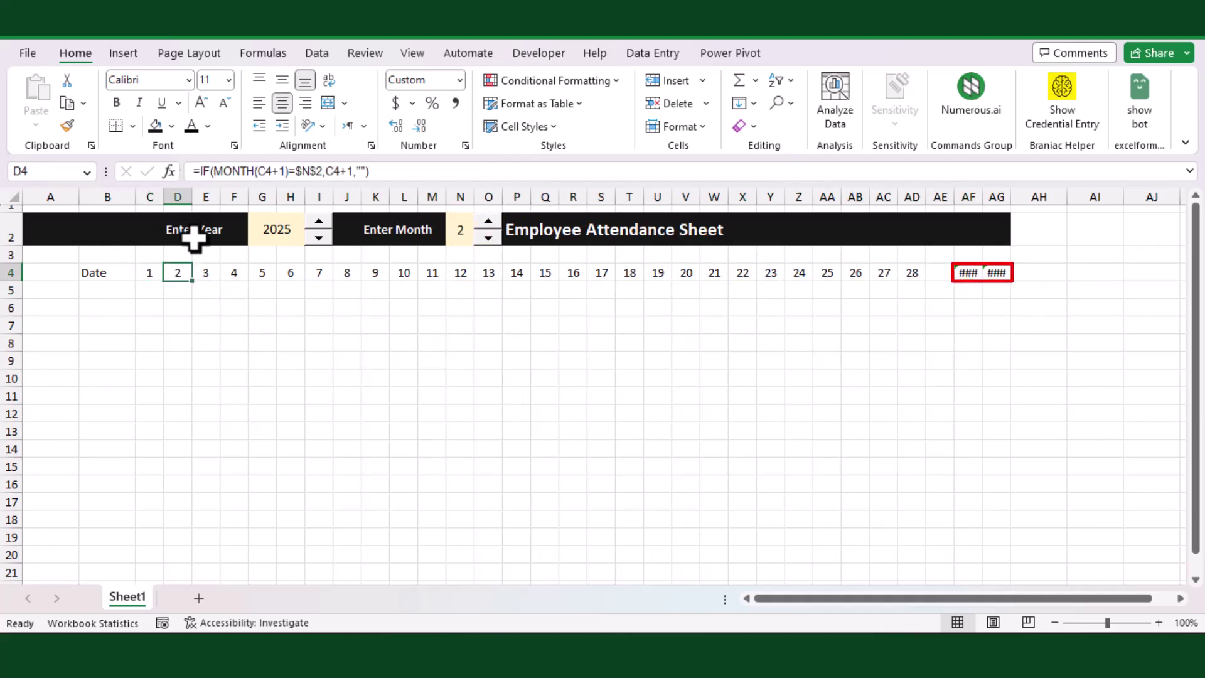
{"action": "left_click", "coordinate": [204, 171]}
{"action": "type", "text": "if"}
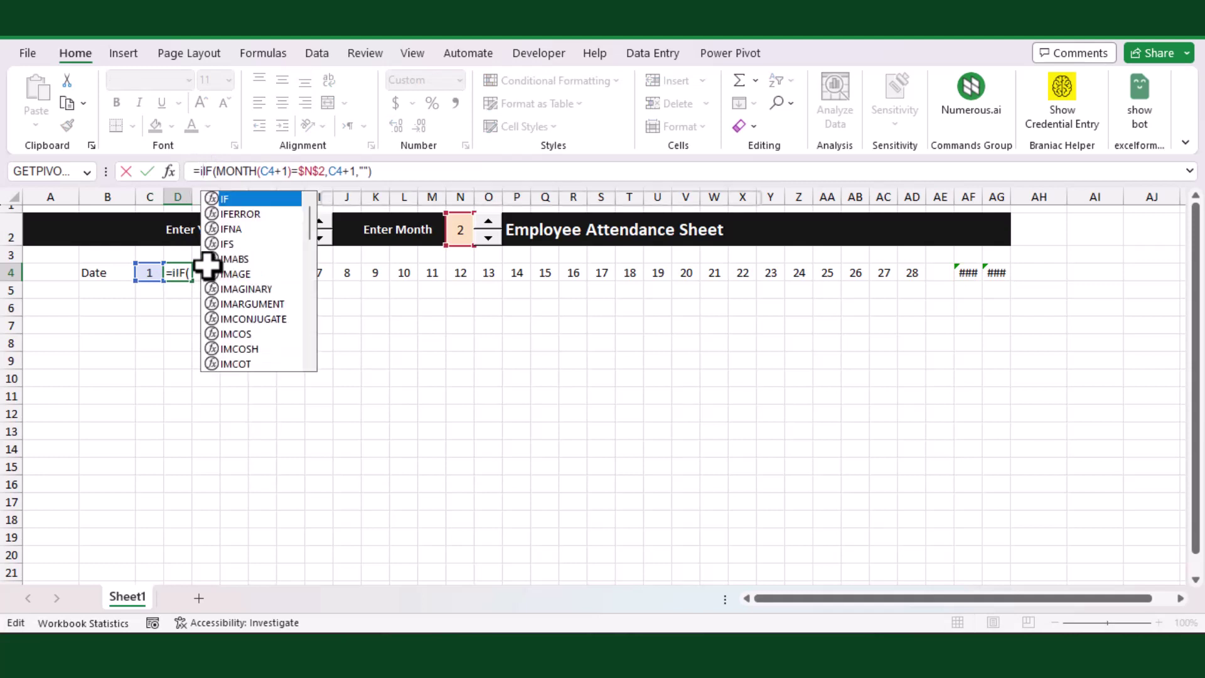
{"action": "type", "text": "er"}
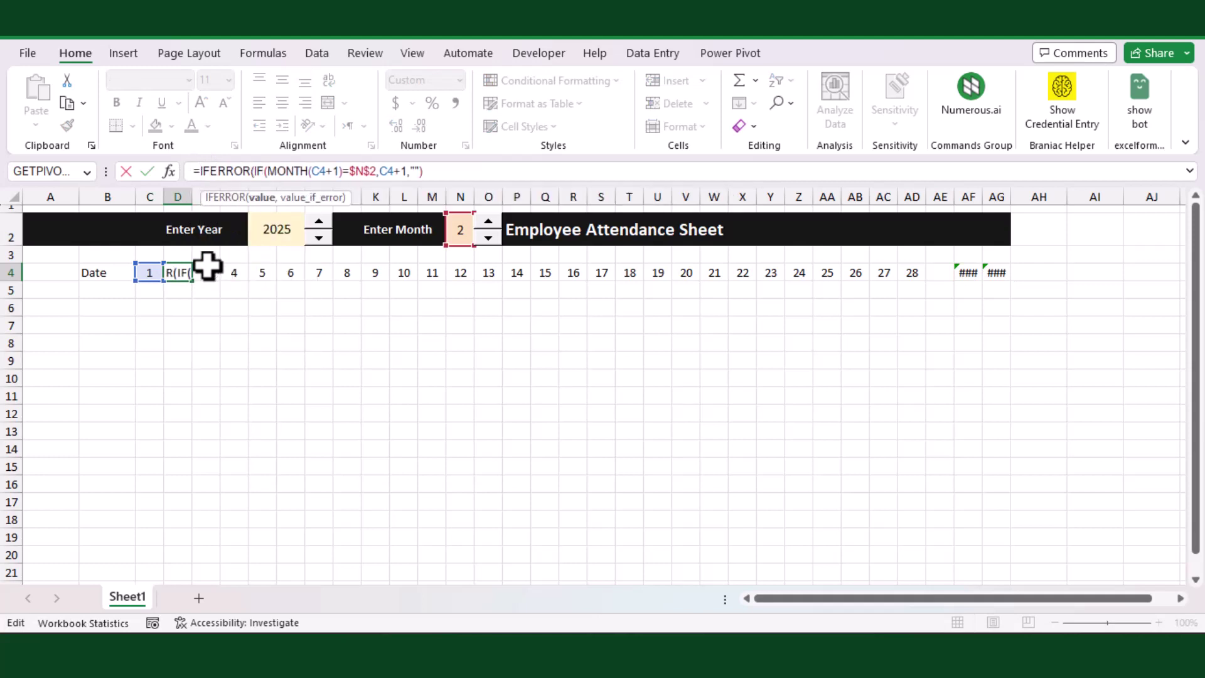
{"action": "left_click", "coordinate": [452, 169]}
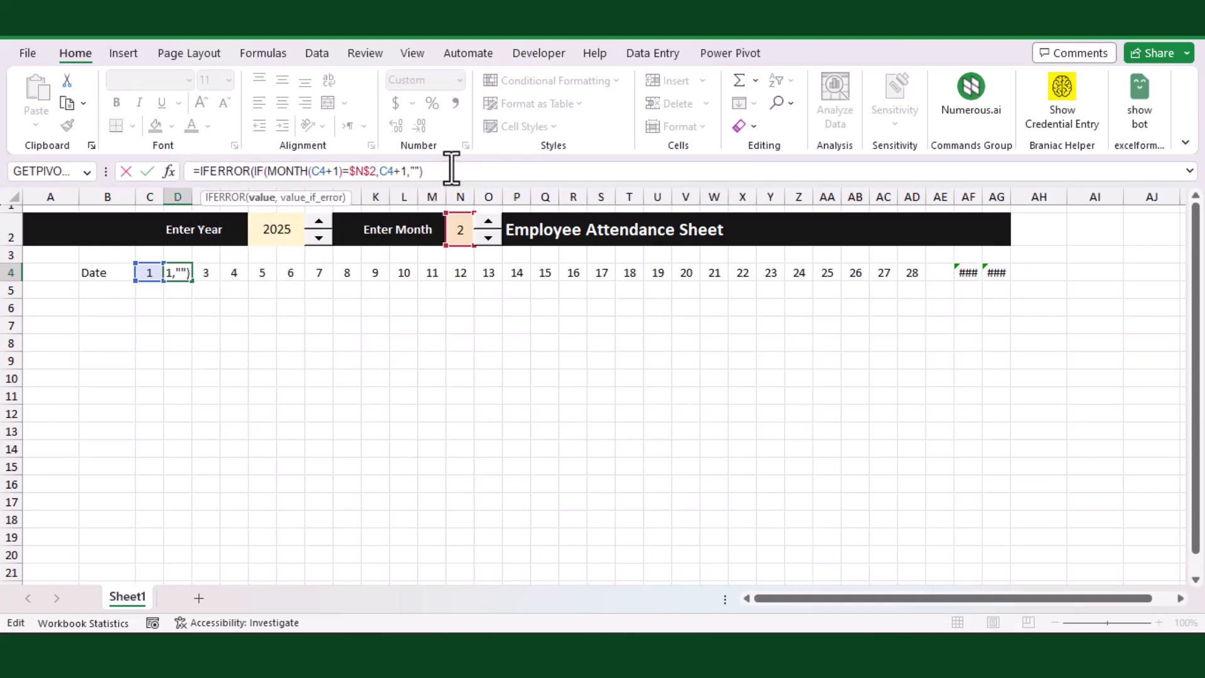
{"action": "type", "text": "),"}
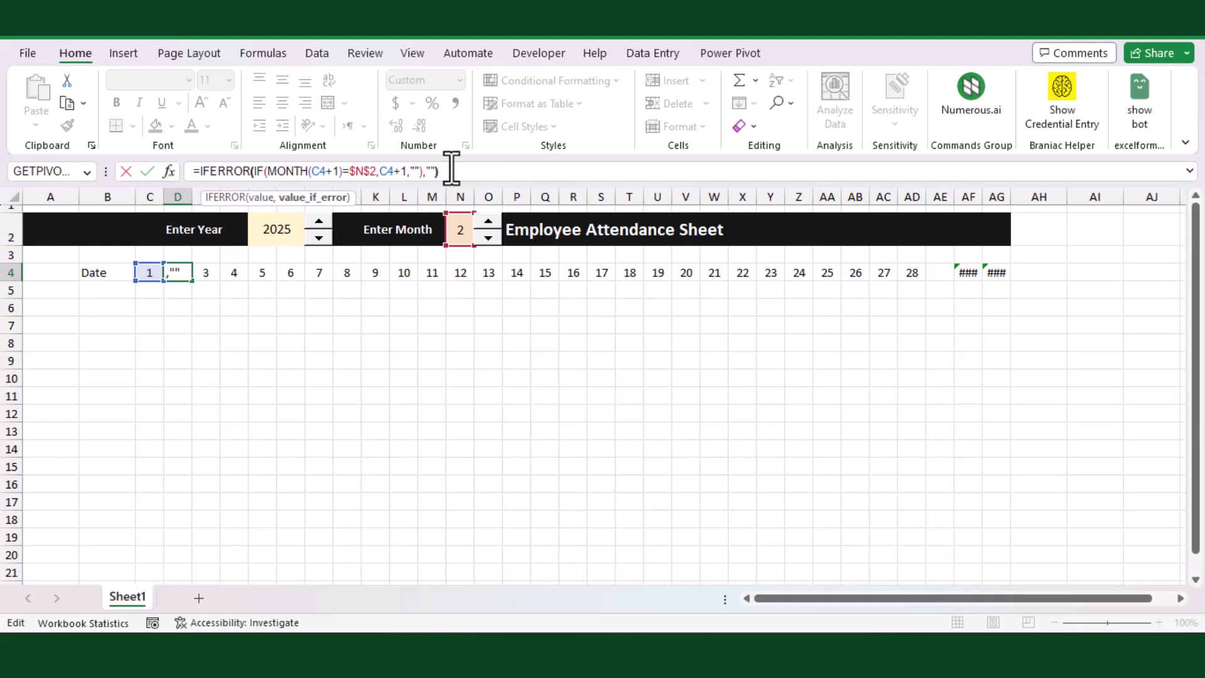
{"action": "type", "text": "\"\")"}
{"action": "key", "text": "Return"}
{"action": "left_click", "coordinate": [188, 276]}
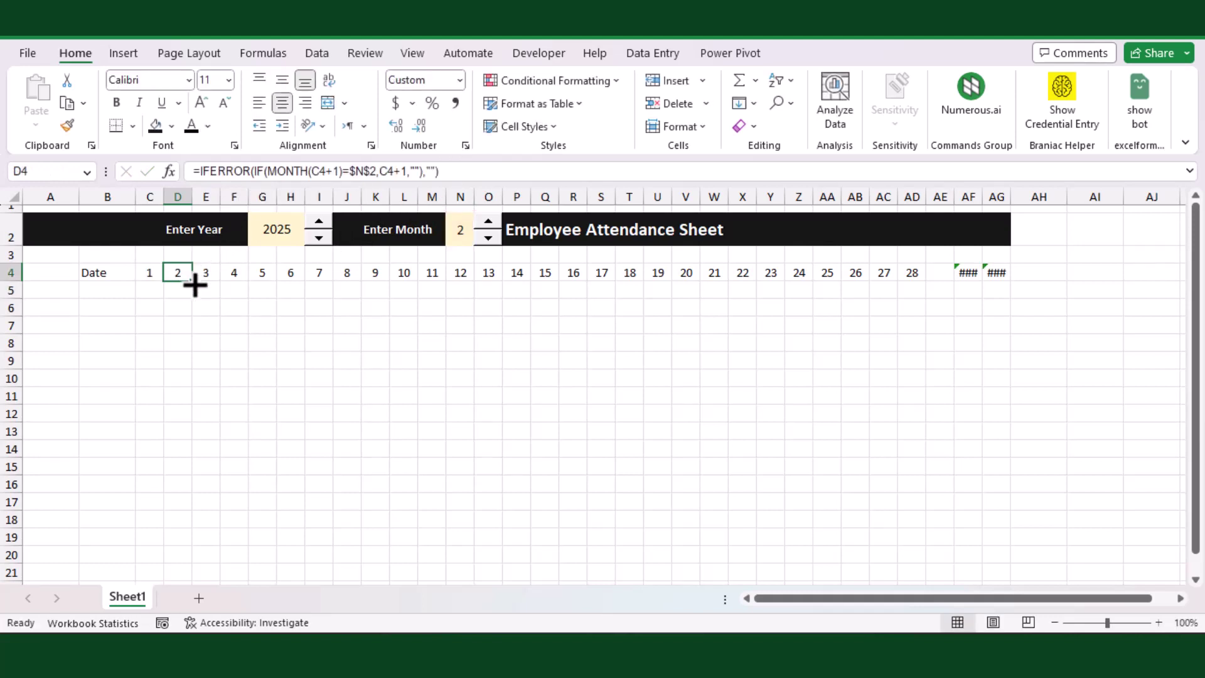
{"action": "left_click_drag", "start_coordinate": [196, 285], "coordinate": [1028, 290]}
{"action": "left_click", "coordinate": [826, 324]}
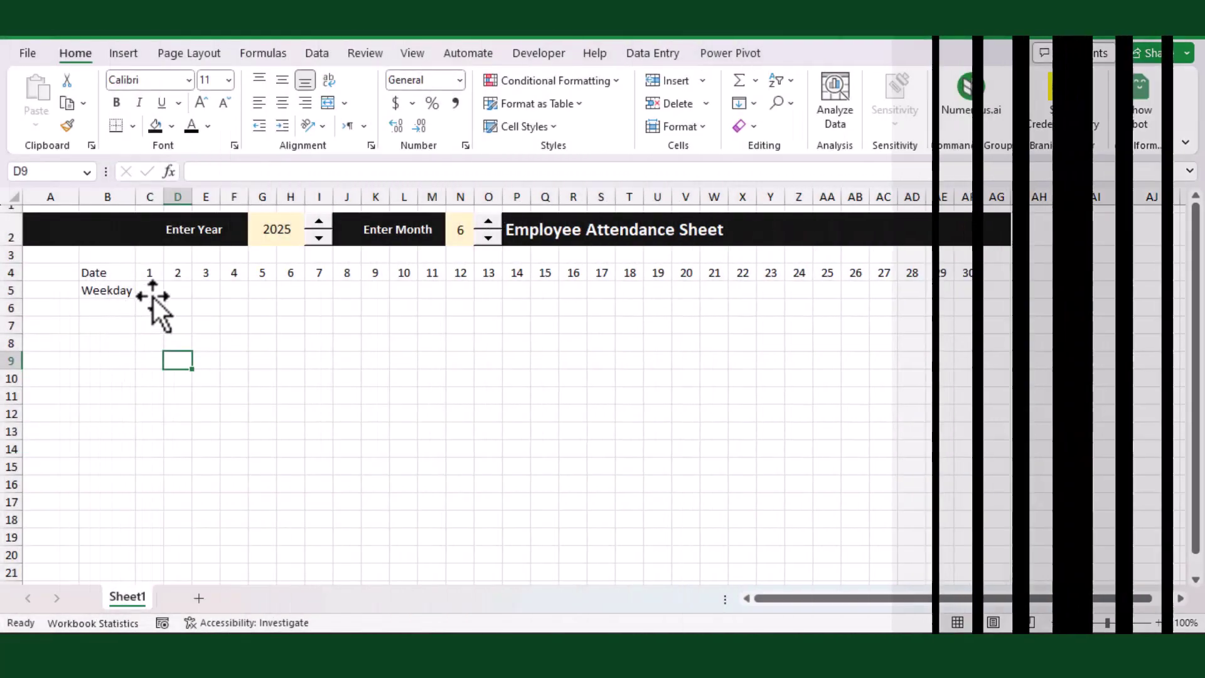
- Enter =WEEKDAY(C4,2) in C5, with Monday as 1, and fill it across row 5 to AG5
{"action": "left_click", "coordinate": [154, 294]}
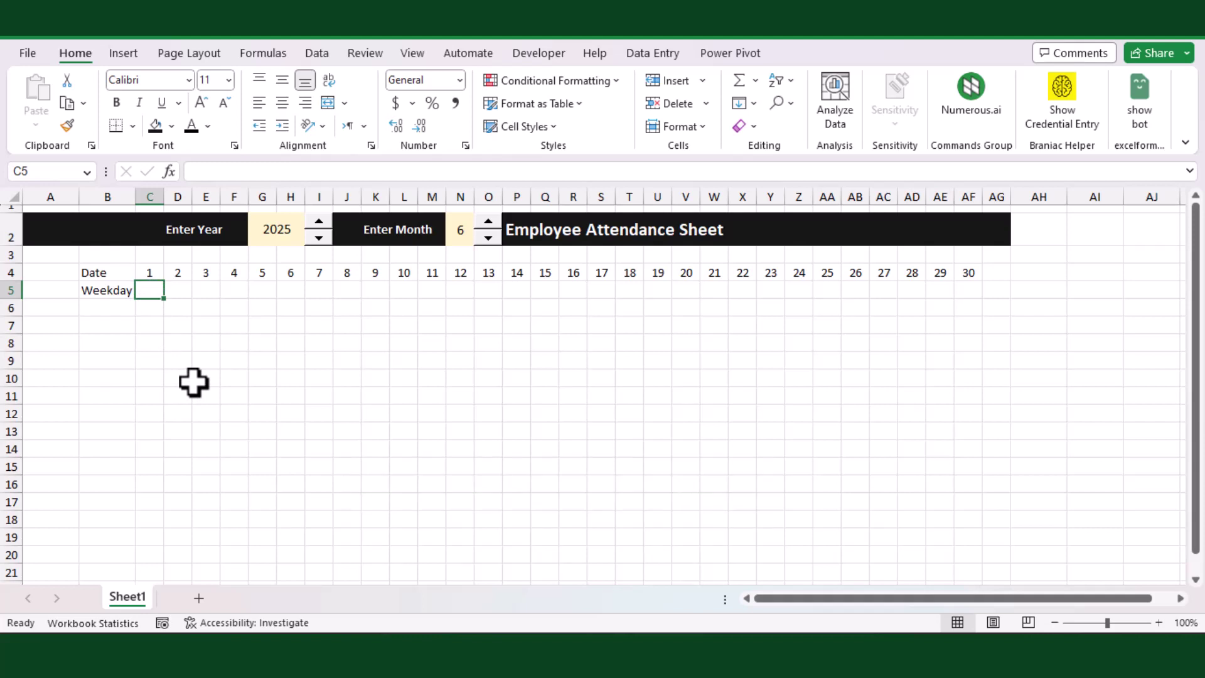
{"action": "type", "text": "=we"}
{"action": "key", "text": "Tab"}
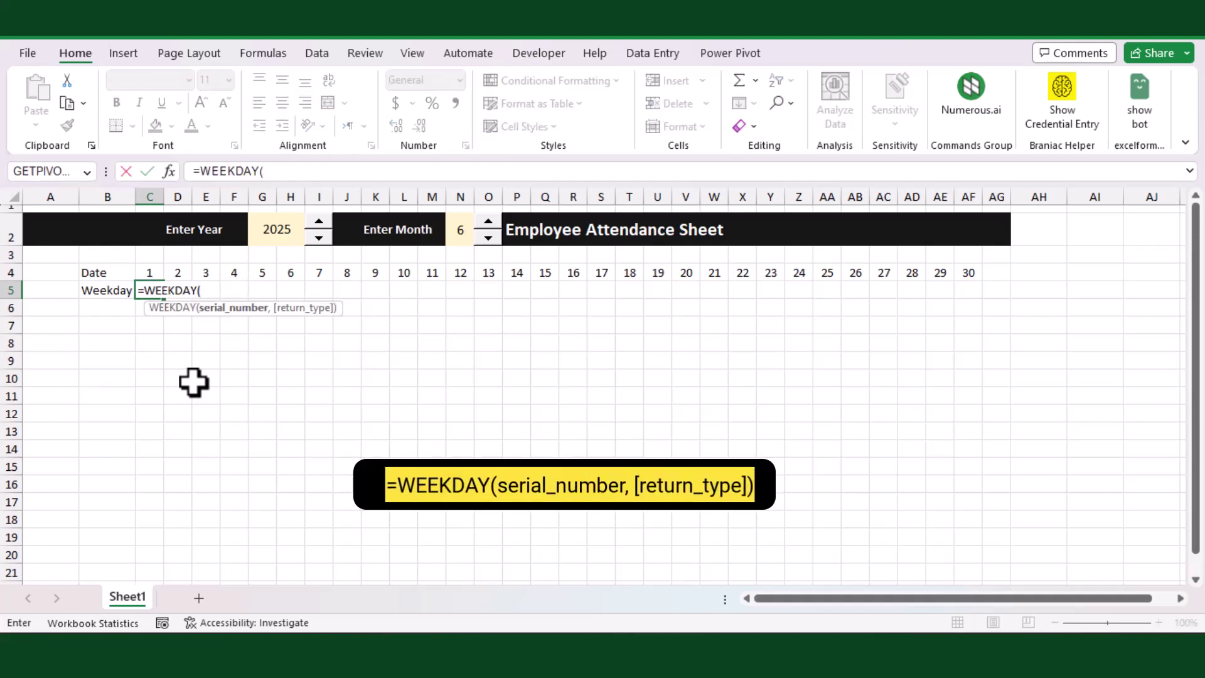
{"action": "left_click", "coordinate": [151, 271]}
{"action": "type", "text": ","}
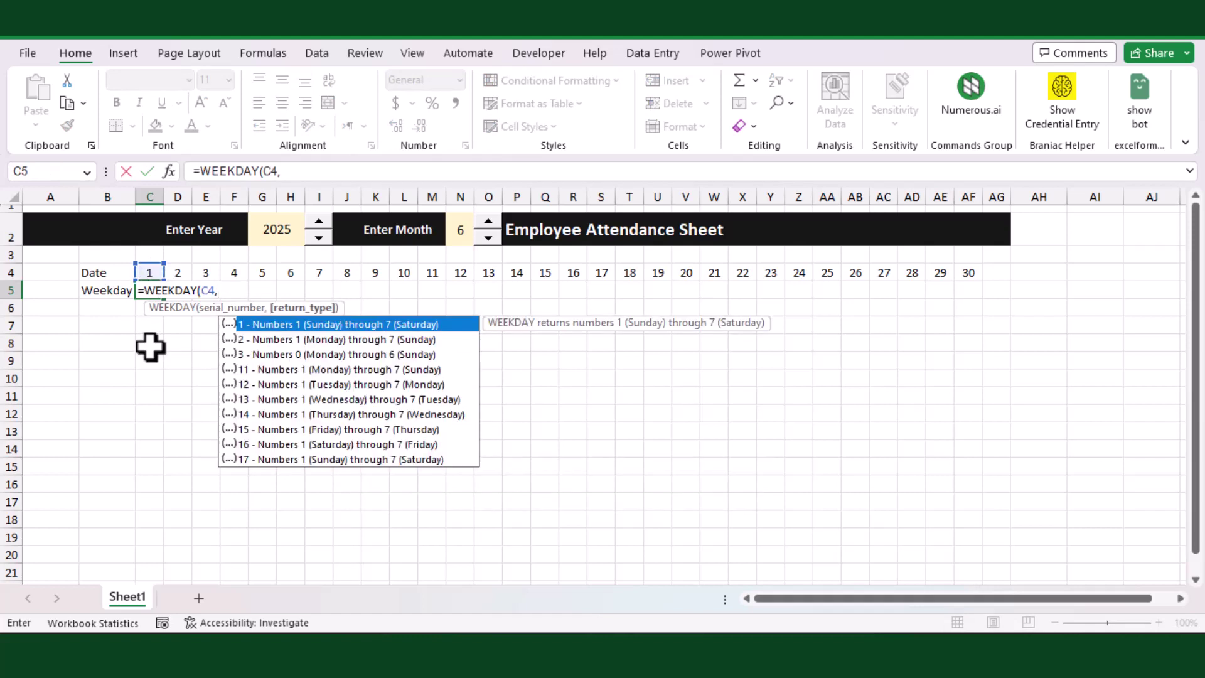
{"action": "key", "text": "Down"}
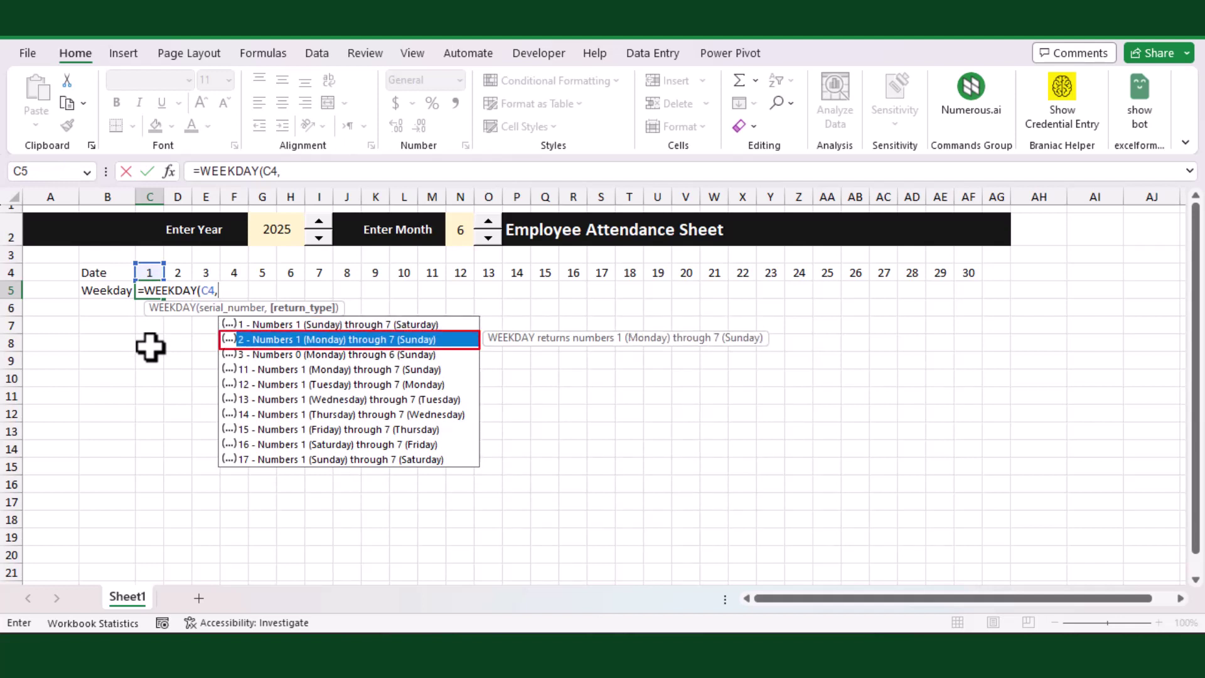
{"action": "key", "text": "Tab"}
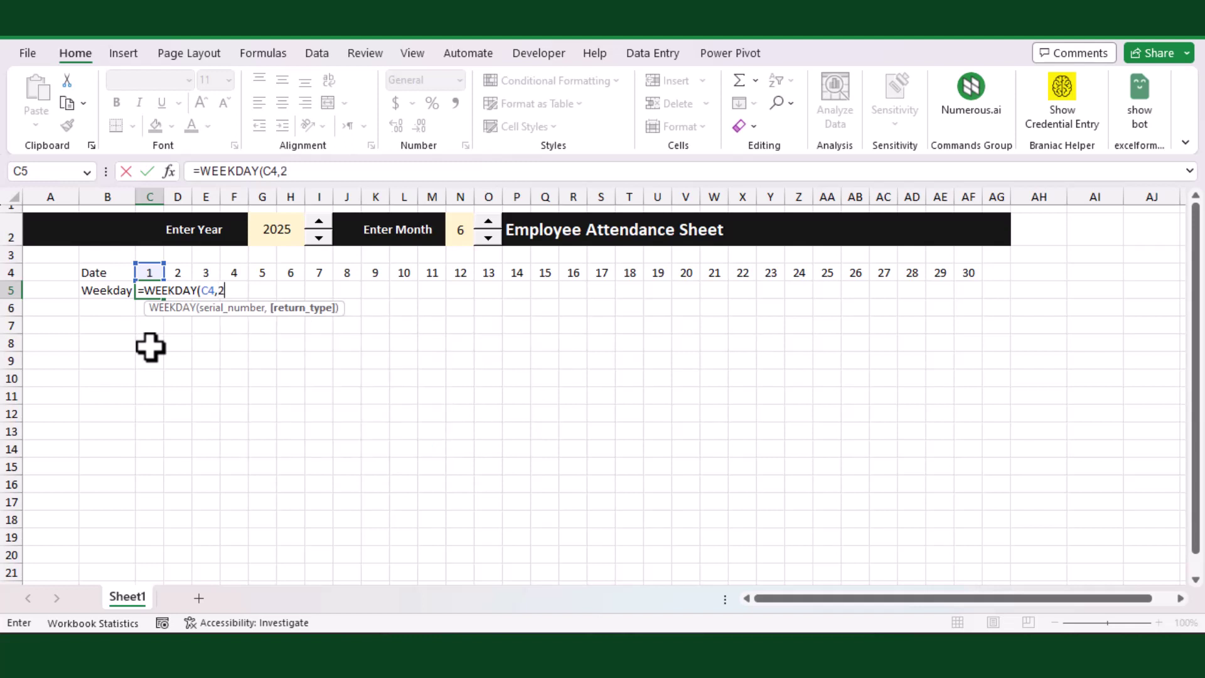
{"action": "type", "text": ")"}
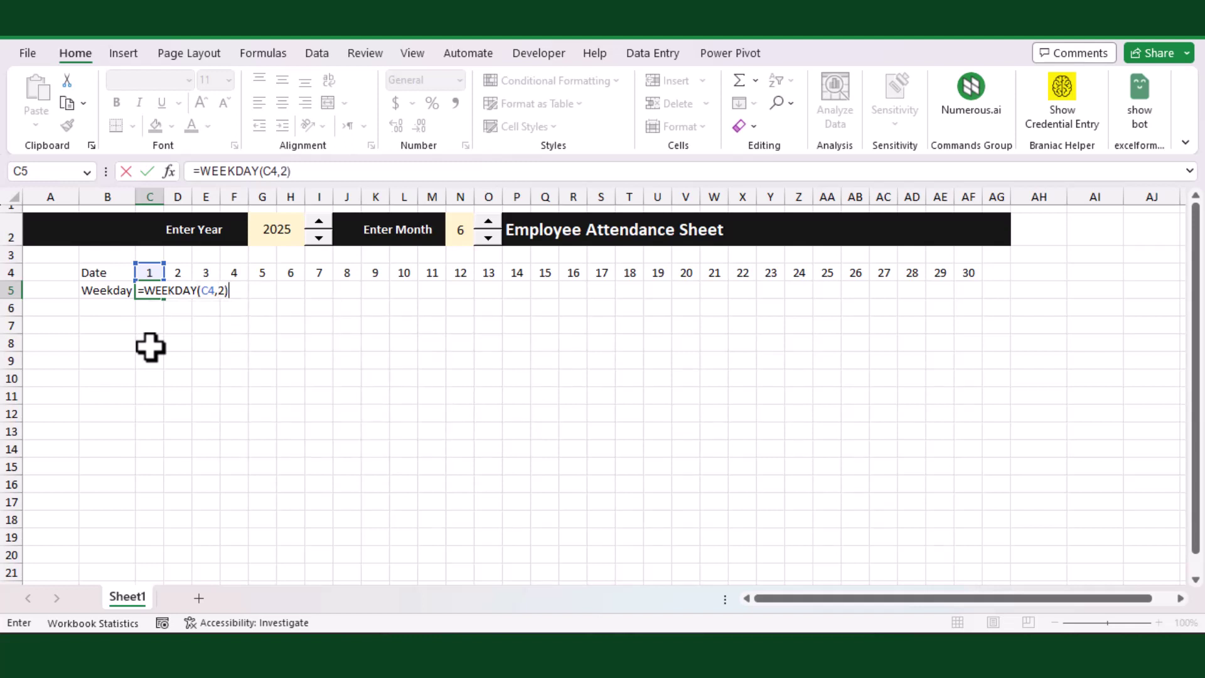
{"action": "key", "text": "Return"}
{"action": "left_click", "coordinate": [158, 294]}
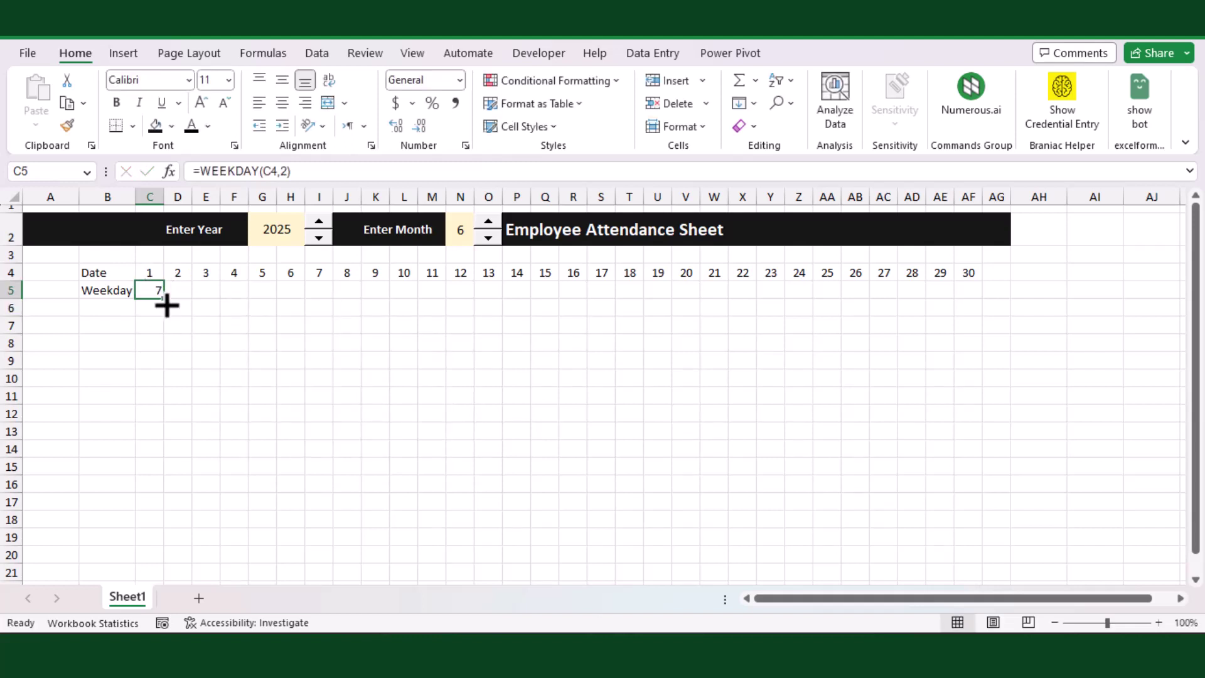
{"action": "left_click_drag", "start_coordinate": [166, 306], "coordinate": [1004, 290]}
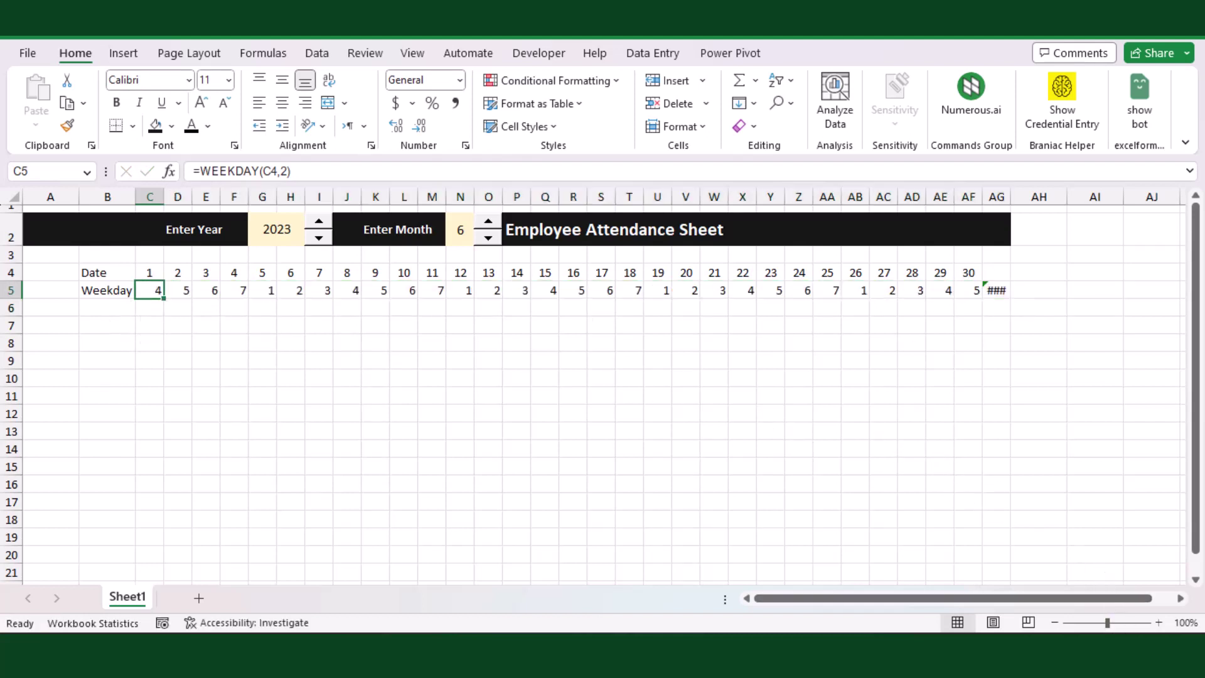
- Compare the month's weekdays on the system calendar and check the #VALUE! error in column AG
{"action": "key", "text": "super+n"}
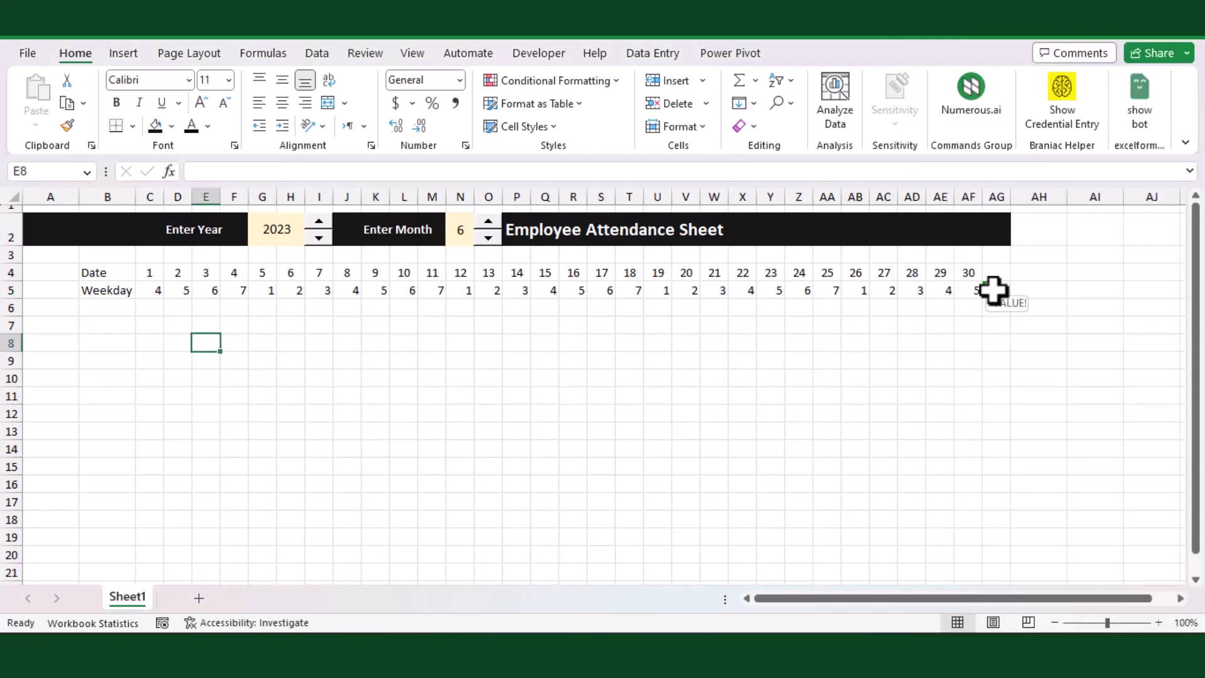
{"action": "double_click", "coordinate": [1011, 196]}
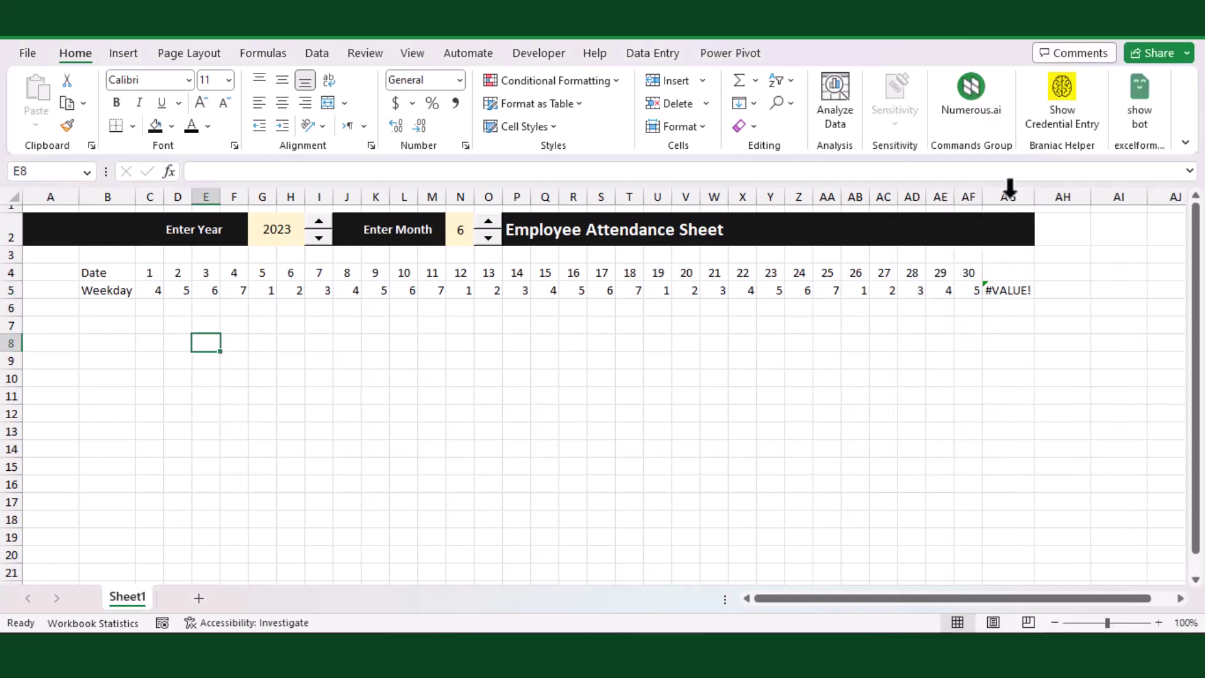
{"action": "key", "text": "ctrl+z"}
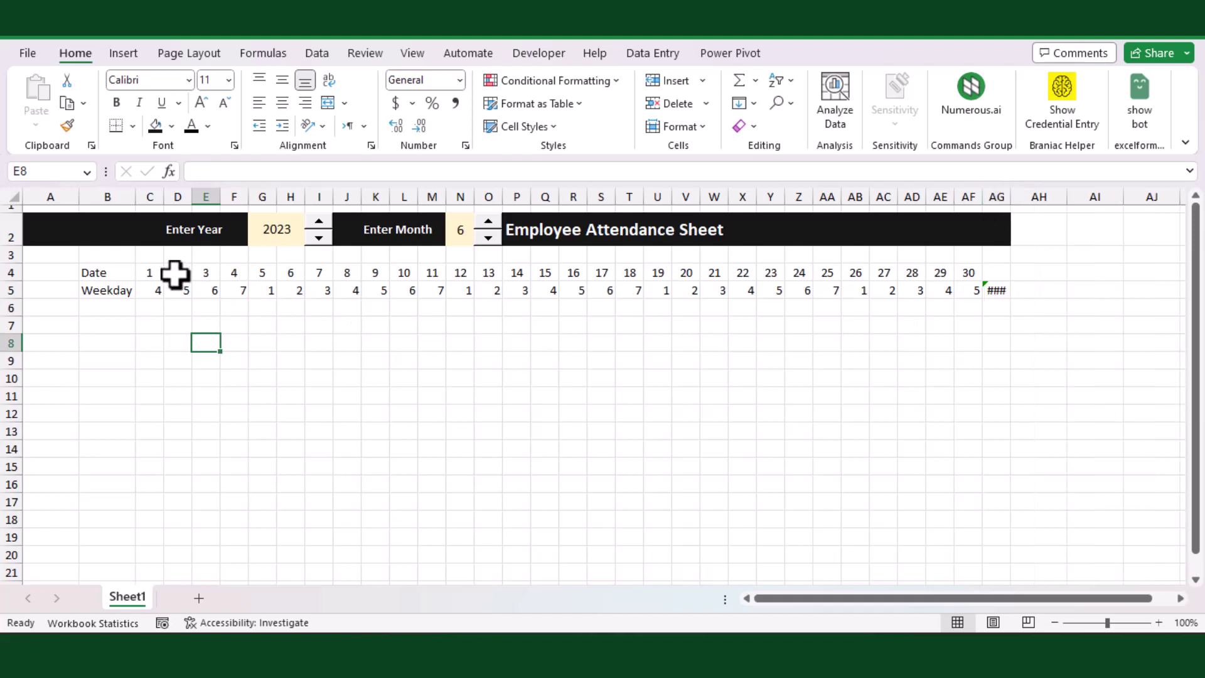
- Wrap C5's formula as =IFERROR(WEEKDAY(C4,2),"")
{"action": "left_click", "coordinate": [155, 288]}
{"action": "left_click", "coordinate": [201, 170]}
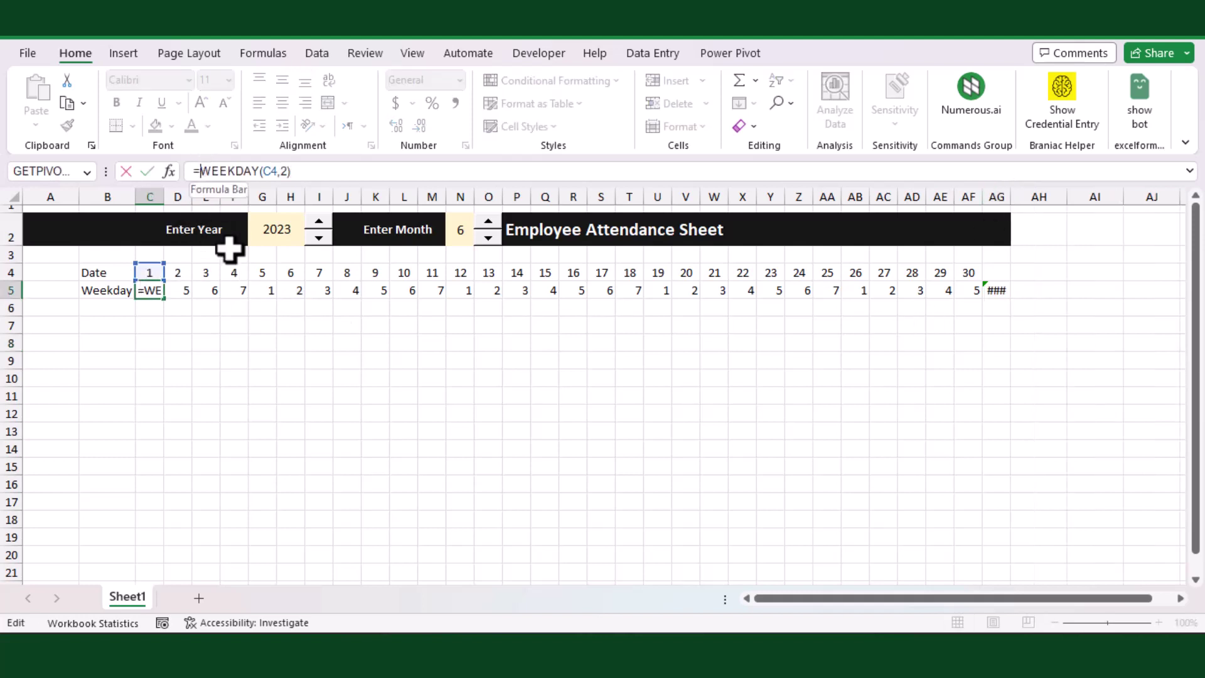
{"action": "type", "text": "iferr"}
{"action": "key", "text": "Tab"}
{"action": "left_click", "coordinate": [369, 173]}
{"action": "type", "text": ",\"\")"}
{"action": "key", "text": "Return"}
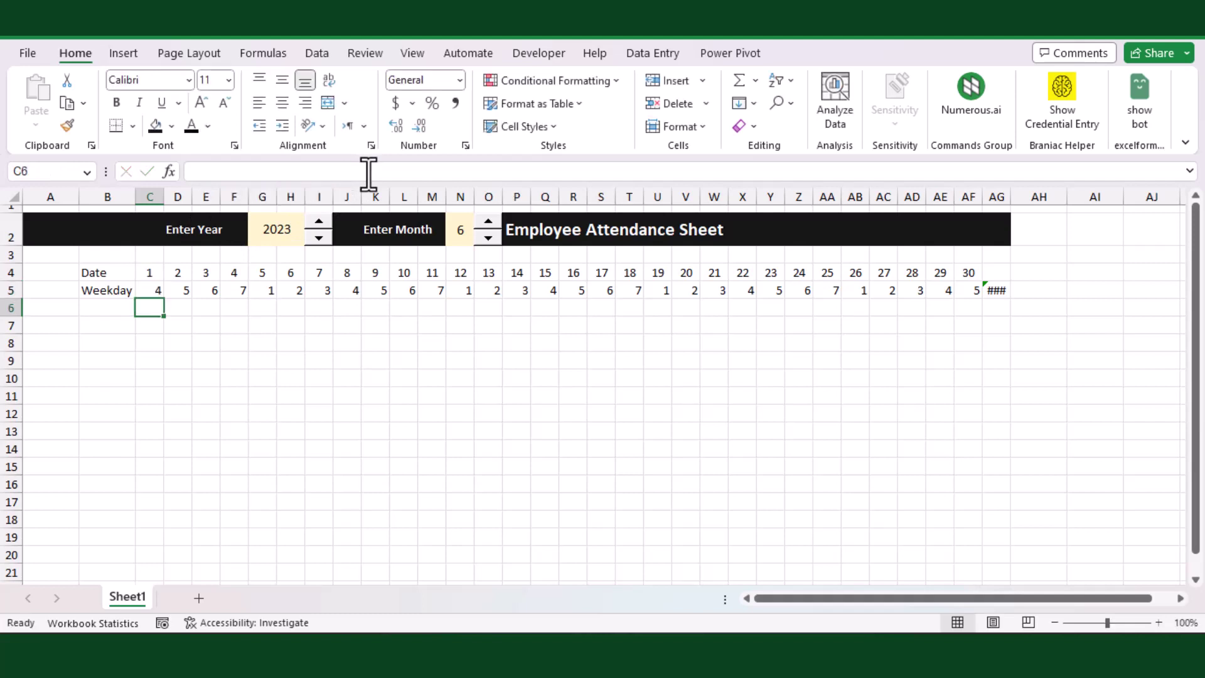
- Fill the IFERROR weekday formula across row 5 to AG5 and centre the numbers
{"action": "left_click", "coordinate": [150, 285]}
{"action": "left_click_drag", "start_coordinate": [163, 300], "coordinate": [1009, 302]}
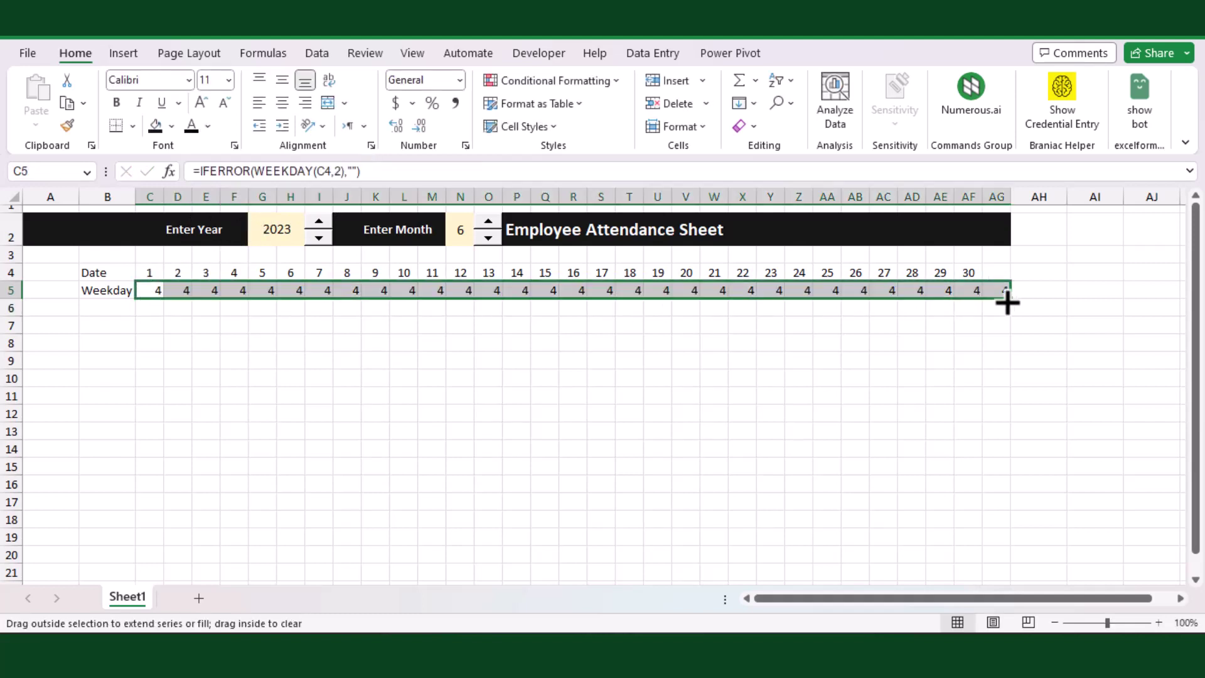
{"action": "left_click", "coordinate": [280, 102]}
- Label B6 'Day' and enter =TEXT(C4,"ddd") in C6
{"action": "left_click", "coordinate": [107, 307]}
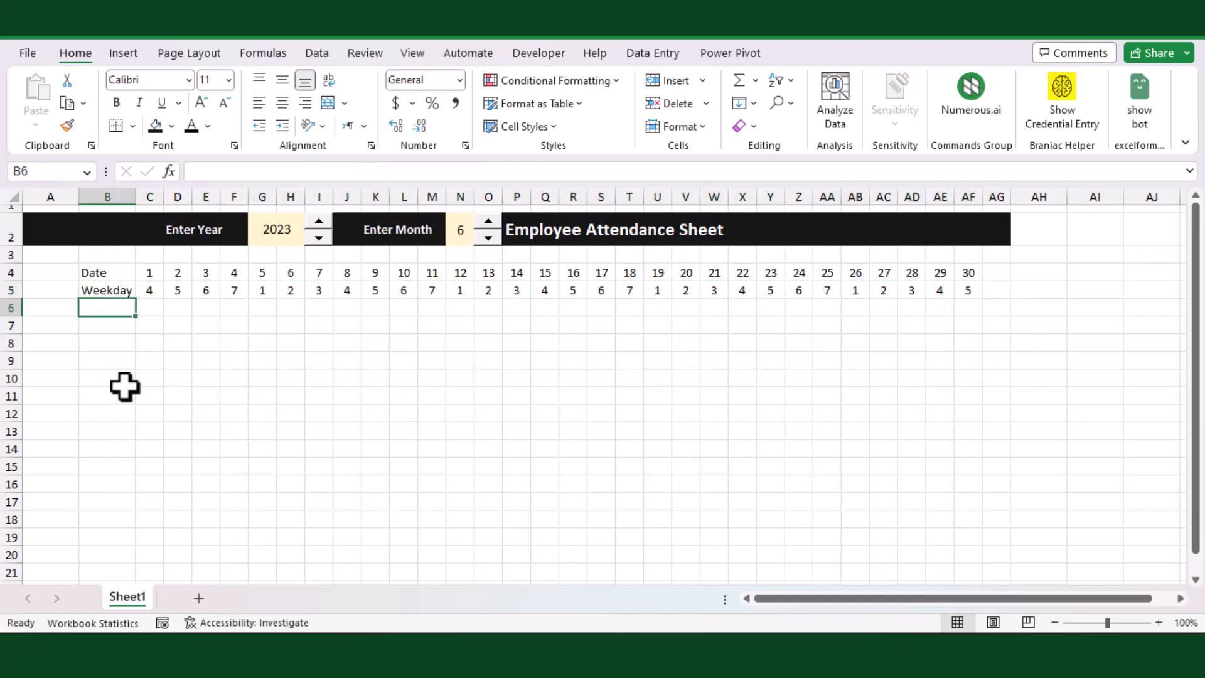
{"action": "type", "text": "Day"}
{"action": "key", "text": "Tab"}
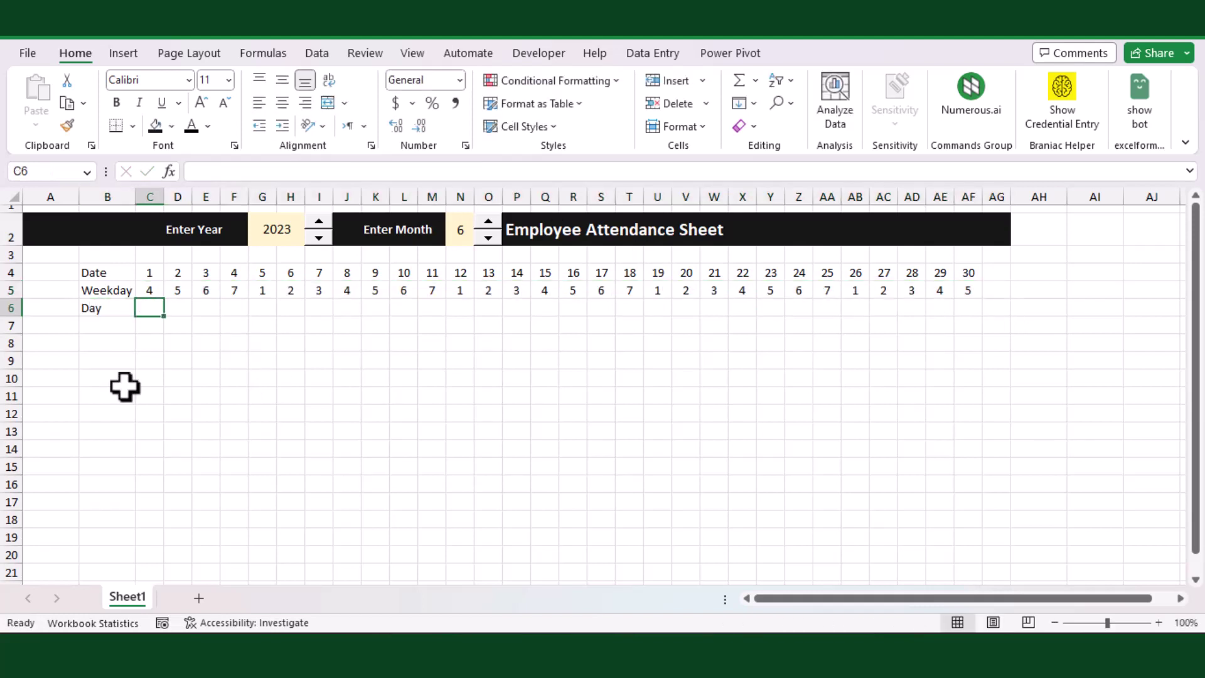
{"action": "type", "text": "="}
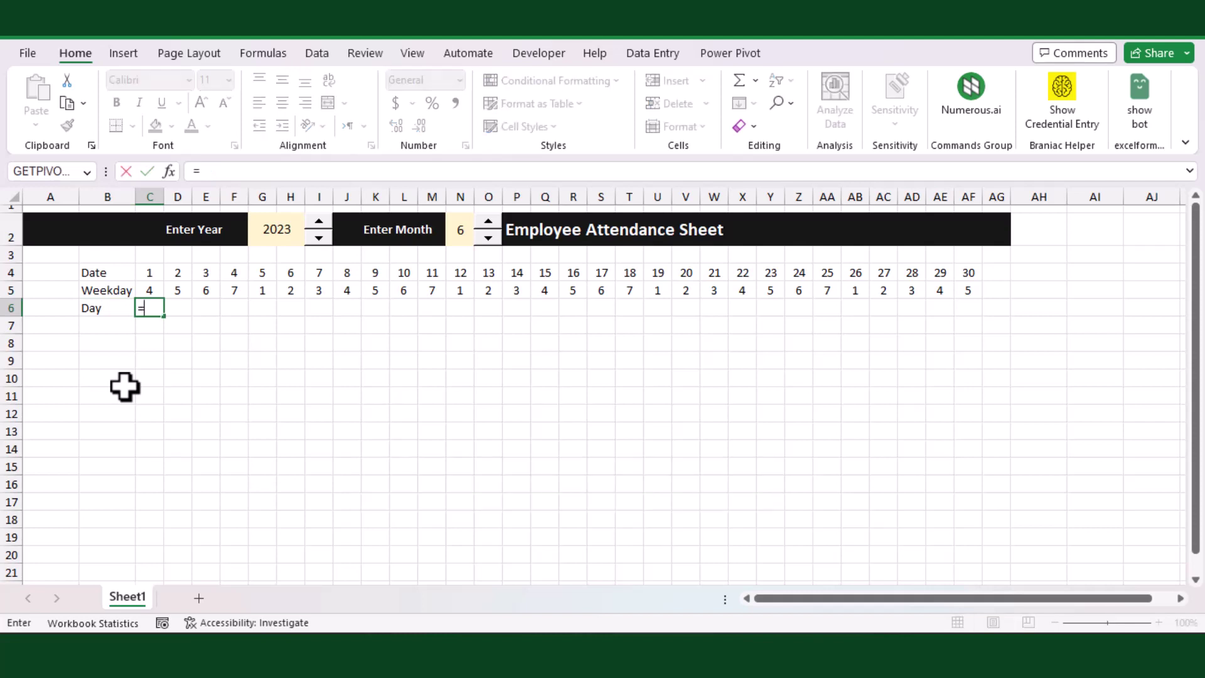
{"action": "type", "text": "text"}
{"action": "key", "text": "Tab"}
{"action": "left_click", "coordinate": [153, 272]}
{"action": "type", "text": ","}
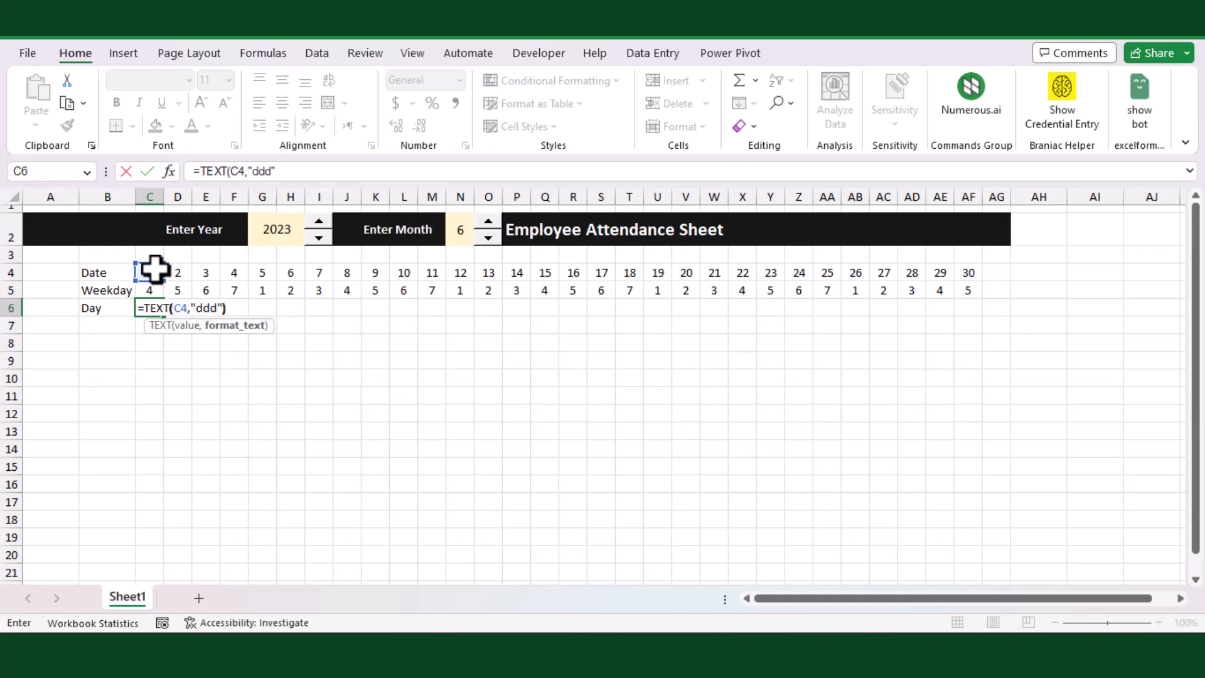
{"action": "type", "text": "\"ddd\")"}
{"action": "key", "text": "Return"}
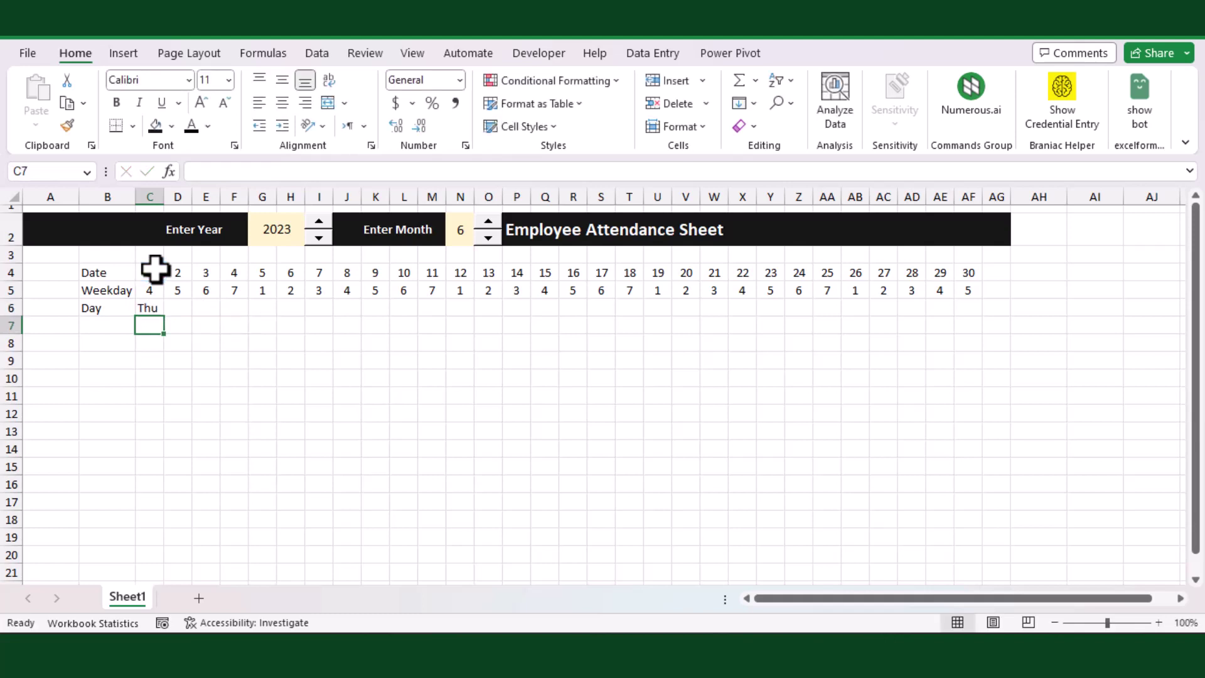
- Change C6's formula to =LEFT(TEXT(C4,"ddd"),1) so it shows the initial T
{"action": "left_click", "coordinate": [148, 308]}
{"action": "key", "text": "Delete"}
{"action": "key", "text": "ctrl+z"}
{"action": "left_click", "coordinate": [196, 171]}
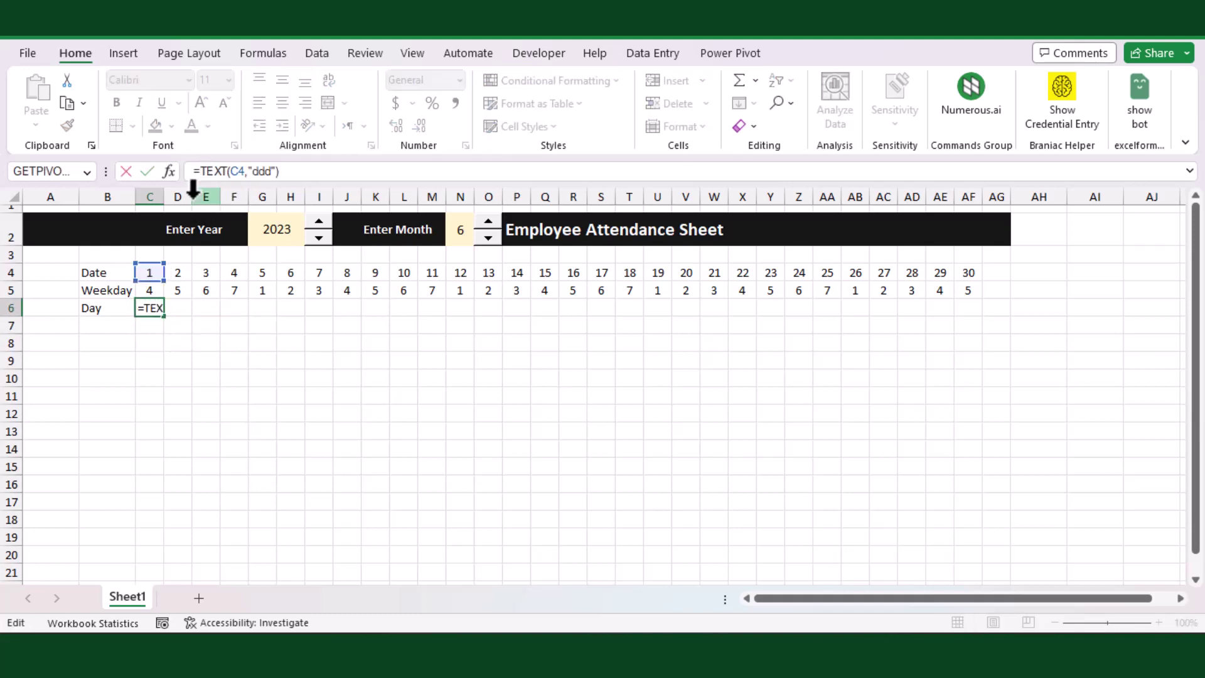
{"action": "type", "text": "LEFT("}
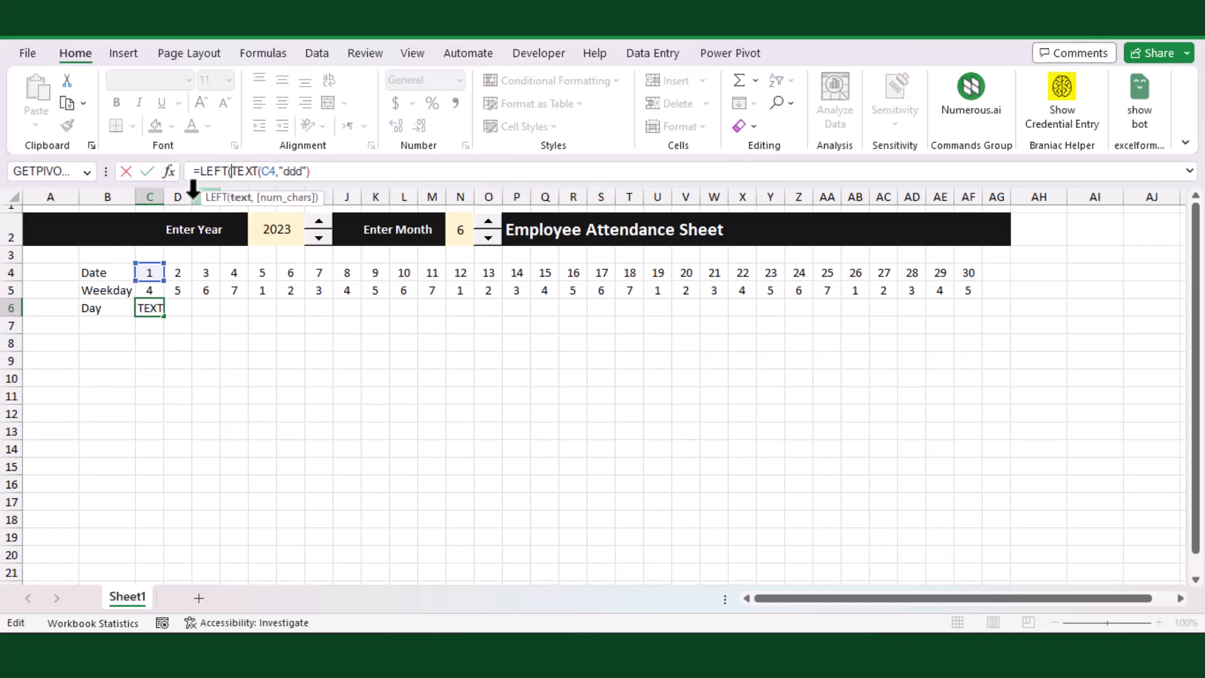
{"action": "left_click", "coordinate": [332, 171]}
{"action": "type", "text": ",1)"}
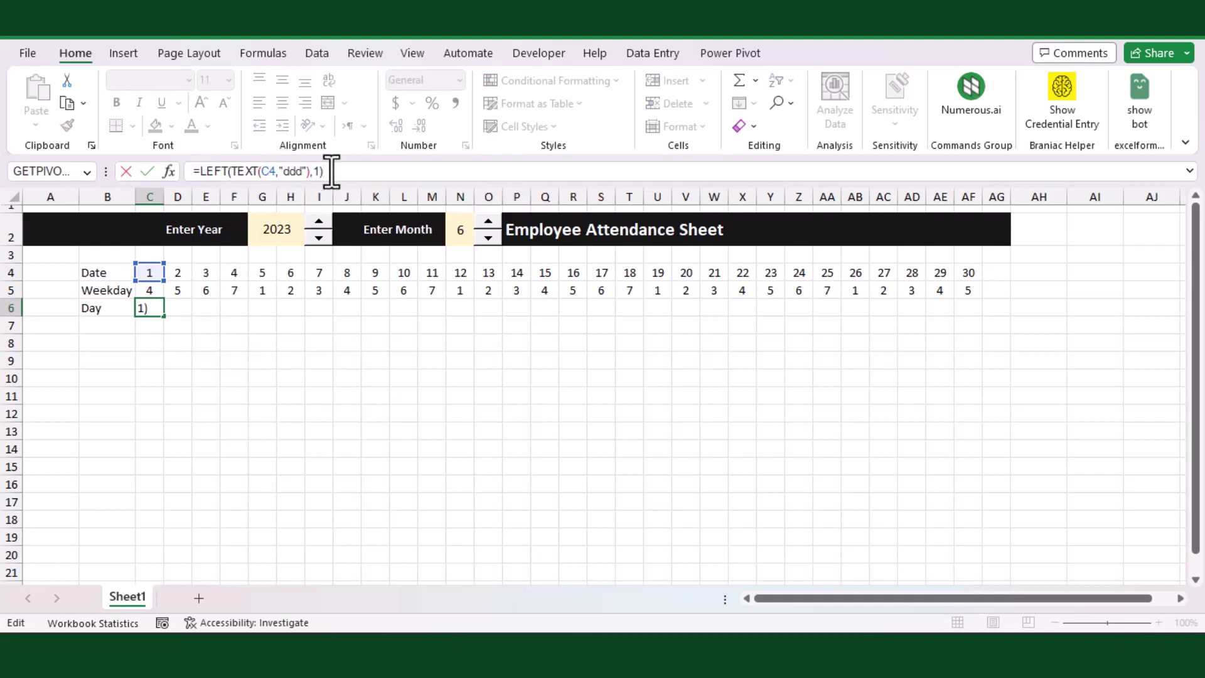
{"action": "key", "text": "Return"}
- Fill the day-initial formula across row 6 to the last date column
{"action": "left_click", "coordinate": [151, 307]}
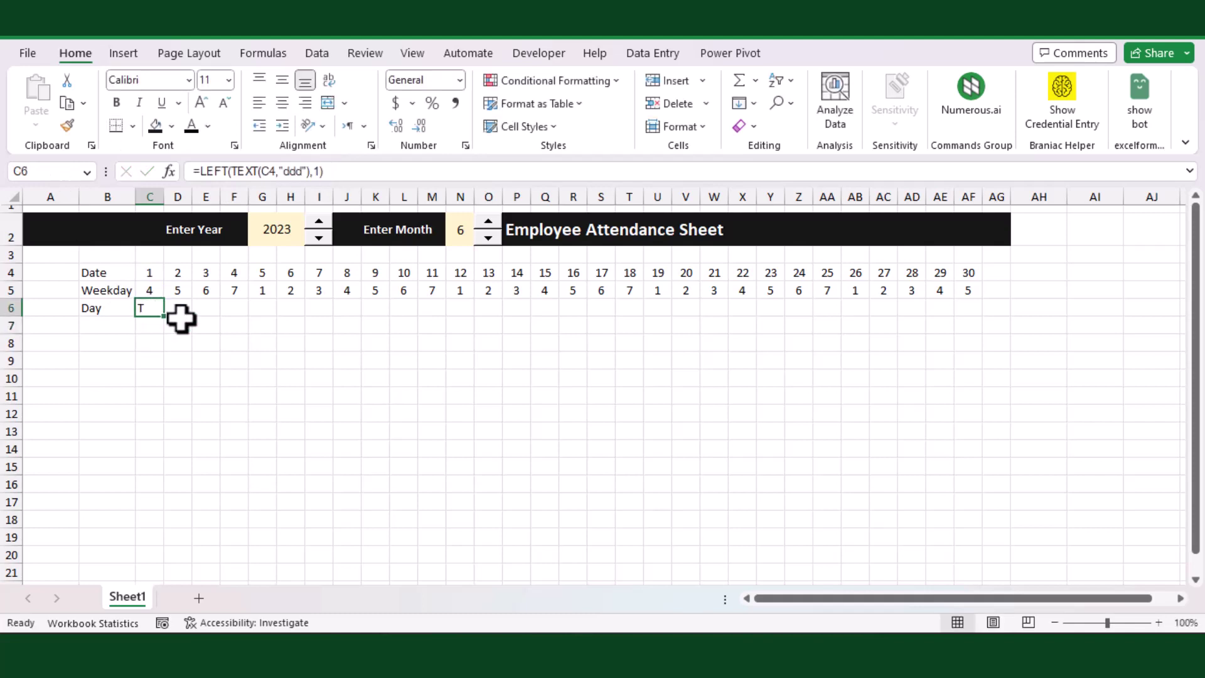
{"action": "left_click_drag", "start_coordinate": [164, 318], "coordinate": [1010, 326]}
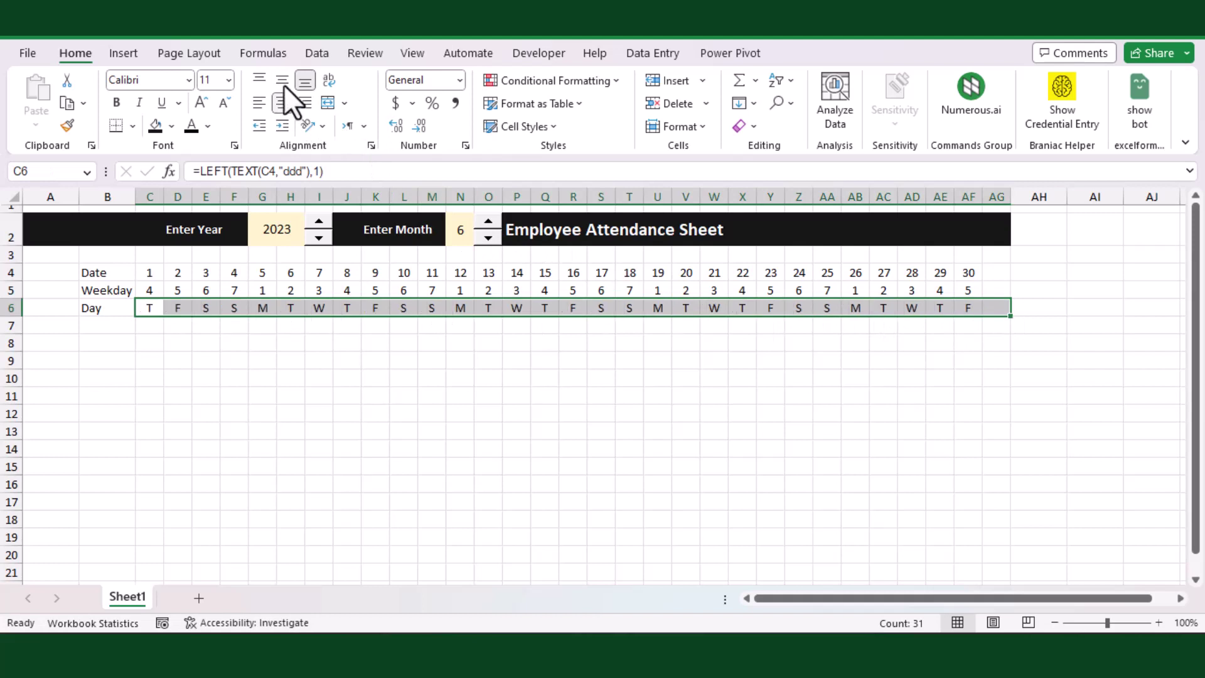
{"action": "left_click", "coordinate": [54, 333]}
- Enter the Emp ID and Name headers in A7:B7 and widen column B
{"action": "type", "text": "Emp ID"}
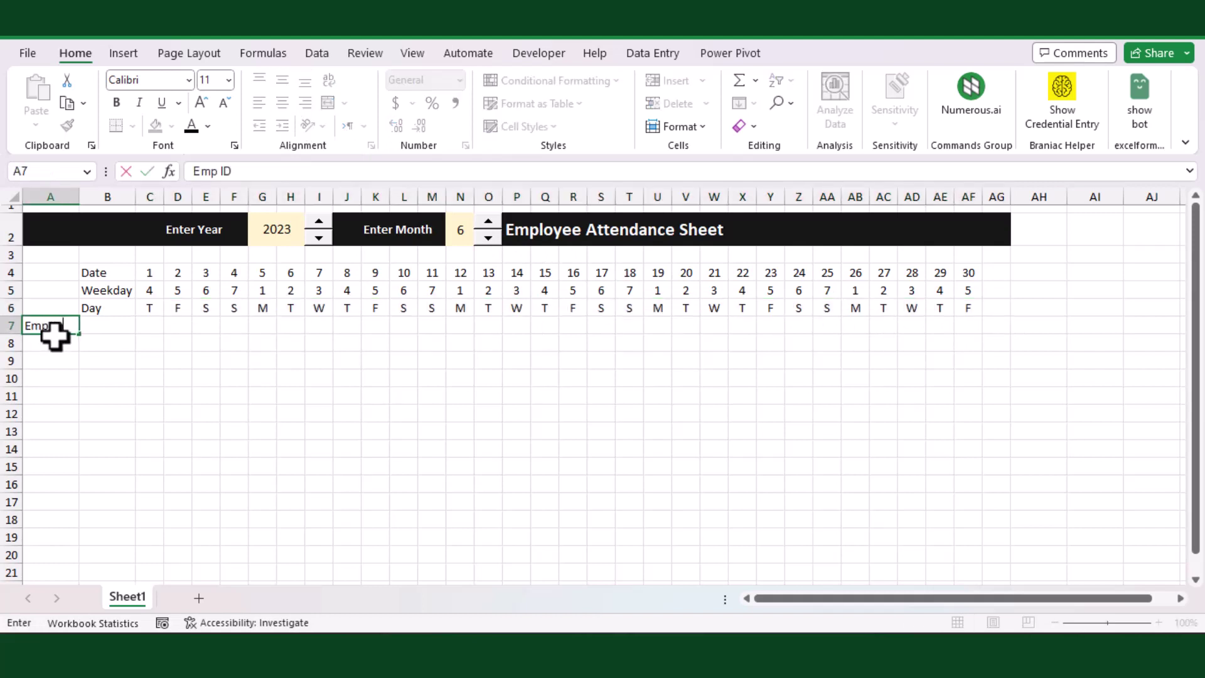
{"action": "key", "text": "Tab"}
{"action": "type", "text": "Name"}
{"action": "key", "text": "Return"}
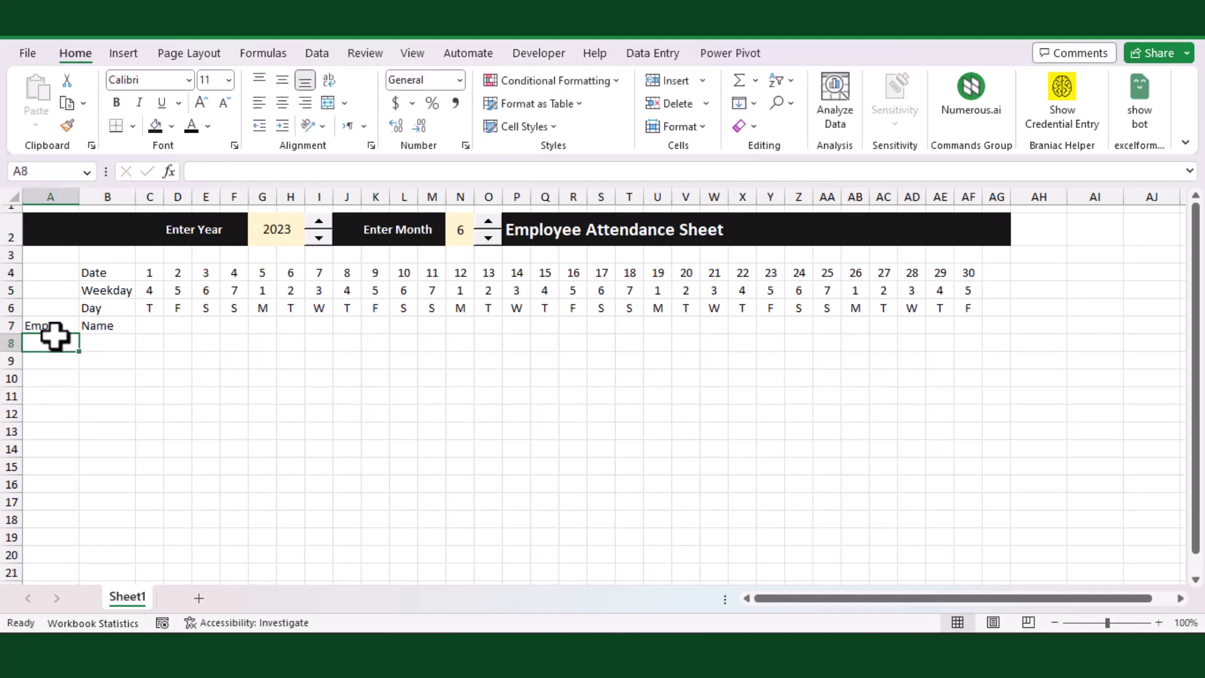
{"action": "left_click", "coordinate": [107, 342]}
{"action": "left_click_drag", "start_coordinate": [135, 197], "coordinate": [191, 201]}
{"action": "left_click", "coordinate": [261, 339]}
- Apply All Borders to the attendance table A4:AG64
{"action": "scroll", "coordinate": [971, 422], "scroll_direction": "down", "scroll_amount": 3}
{"action": "left_click_drag", "start_coordinate": [34, 271], "coordinate": [1049, 438]}
{"action": "scroll", "coordinate": [1030, 404], "scroll_direction": "up", "scroll_amount": 3}
{"action": "scroll", "coordinate": [1046, 431], "scroll_direction": "down", "scroll_amount": 20}
{"action": "scroll", "coordinate": [1049, 424], "scroll_direction": "up", "scroll_amount": 3}
{"action": "left_click", "coordinate": [133, 126]}
{"action": "left_click", "coordinate": [165, 301]}
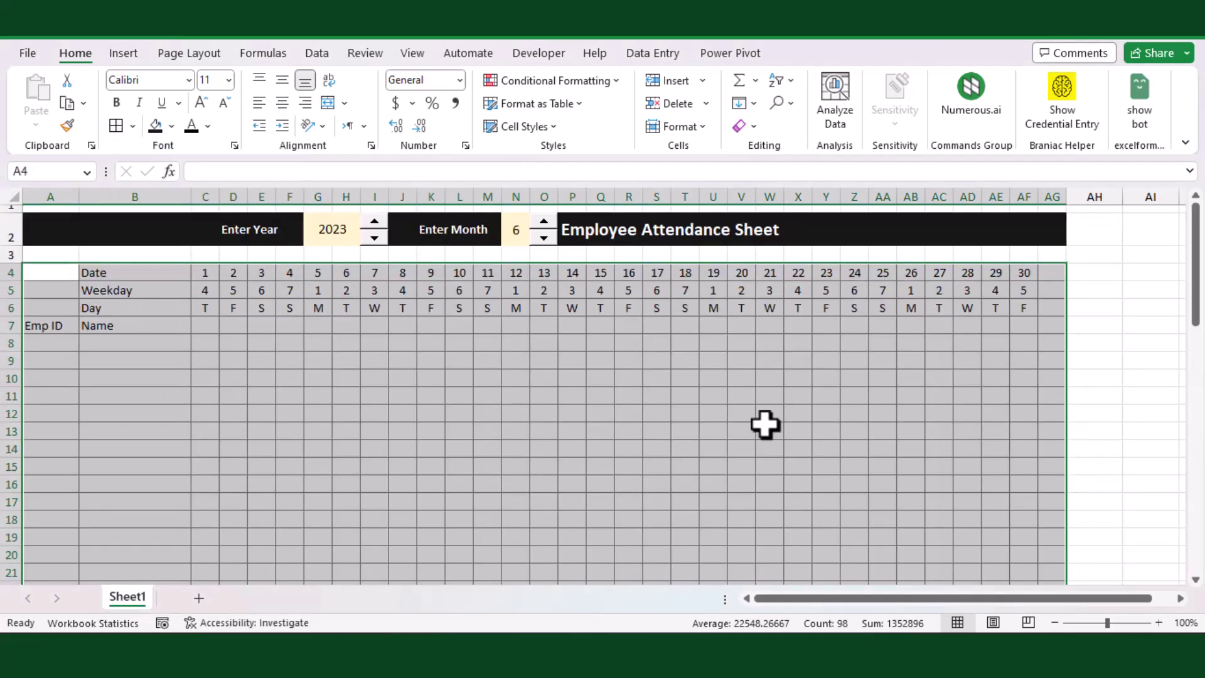
- Turn off the worksheet gridlines from the View tab
{"action": "left_click", "coordinate": [909, 395]}
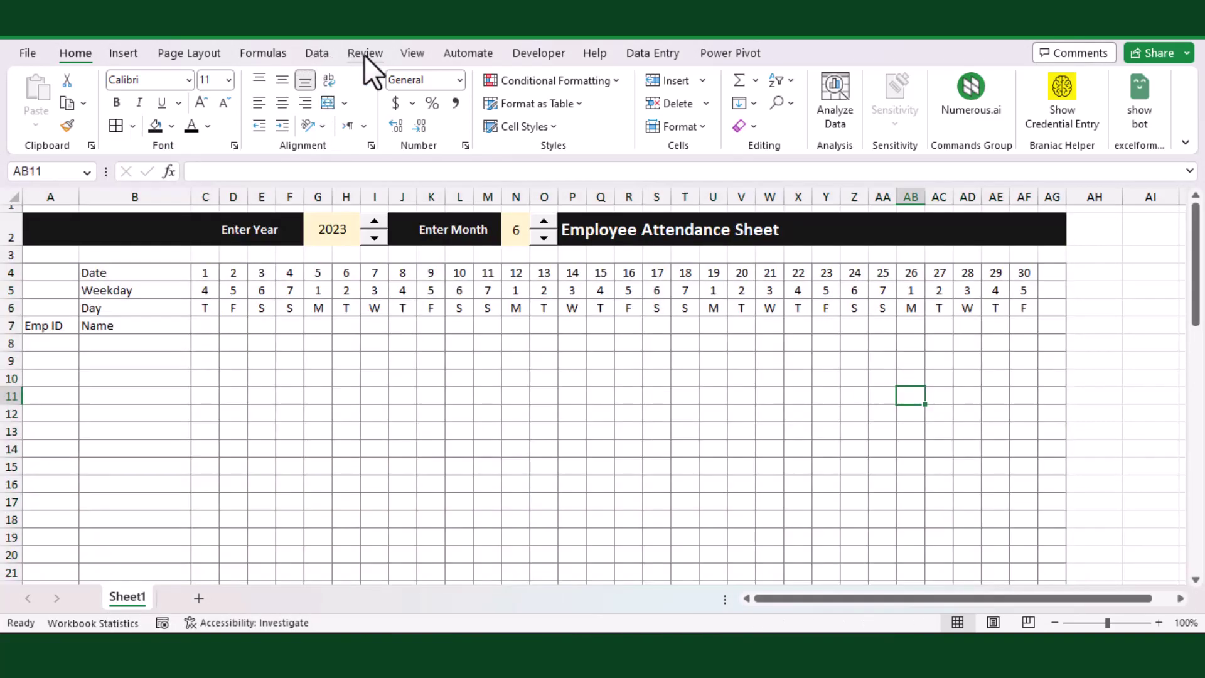
{"action": "left_click", "coordinate": [412, 53]}
{"action": "left_click", "coordinate": [536, 114]}
- Review the day-initial formula in F6 and the weekday formula in E5
{"action": "left_click", "coordinate": [539, 415]}
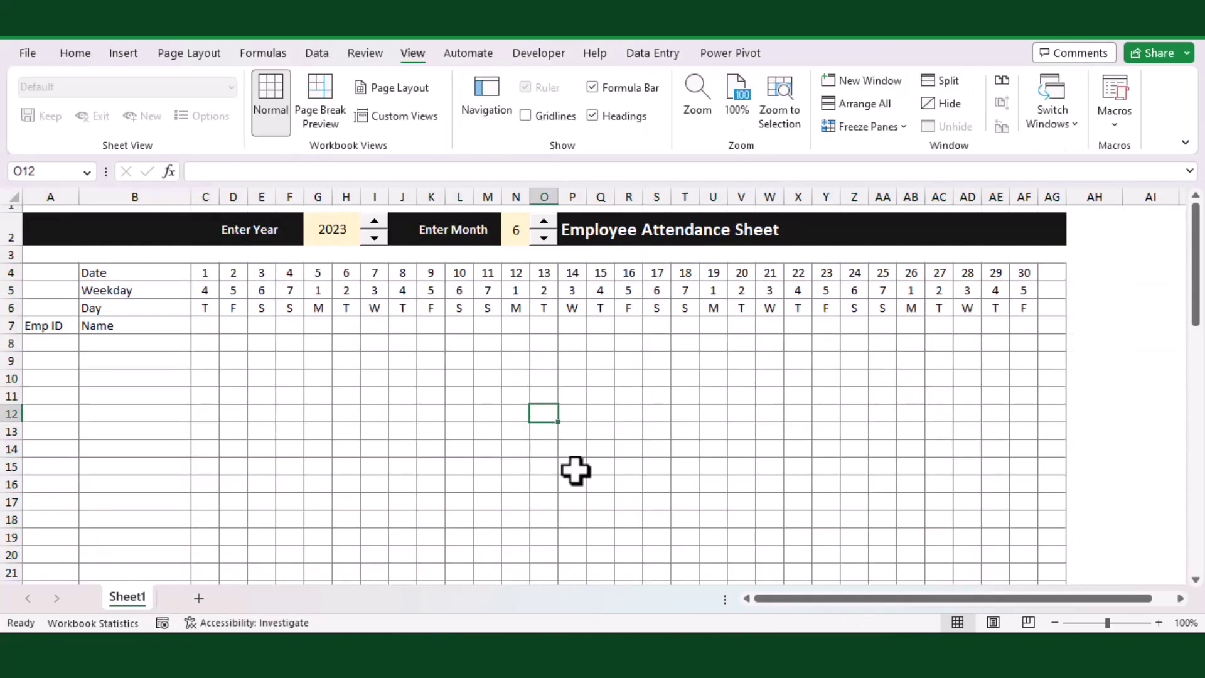
{"action": "left_click", "coordinate": [239, 432]}
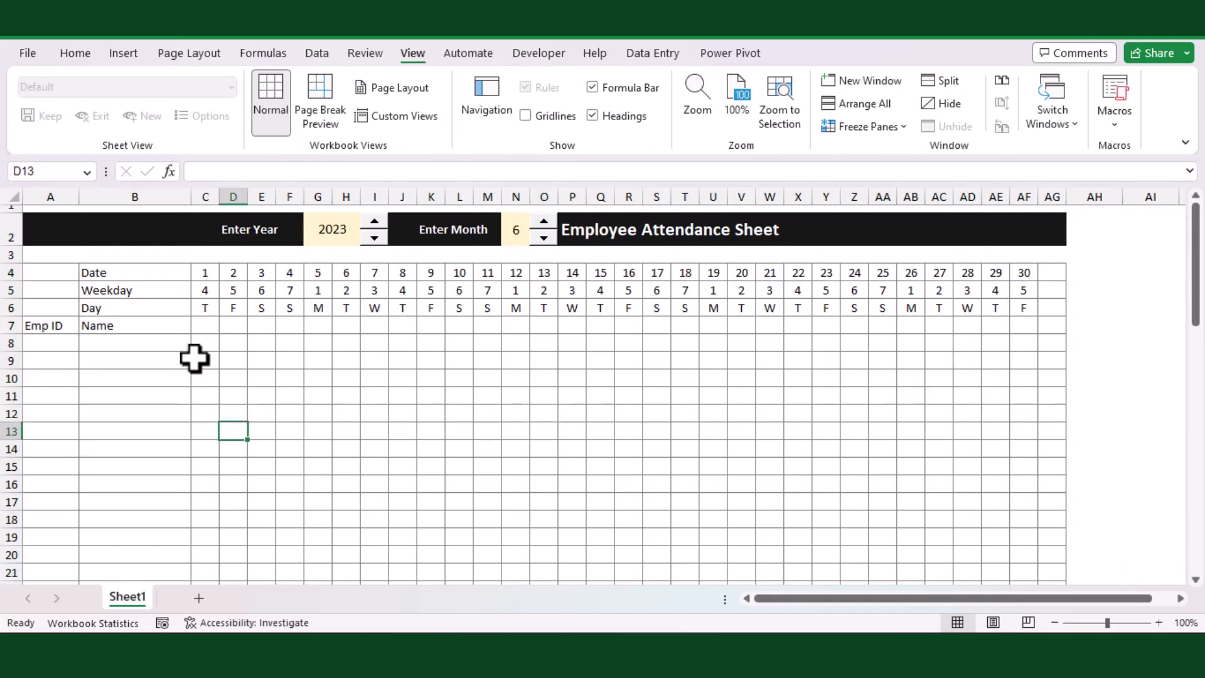
{"action": "left_click", "coordinate": [261, 378]}
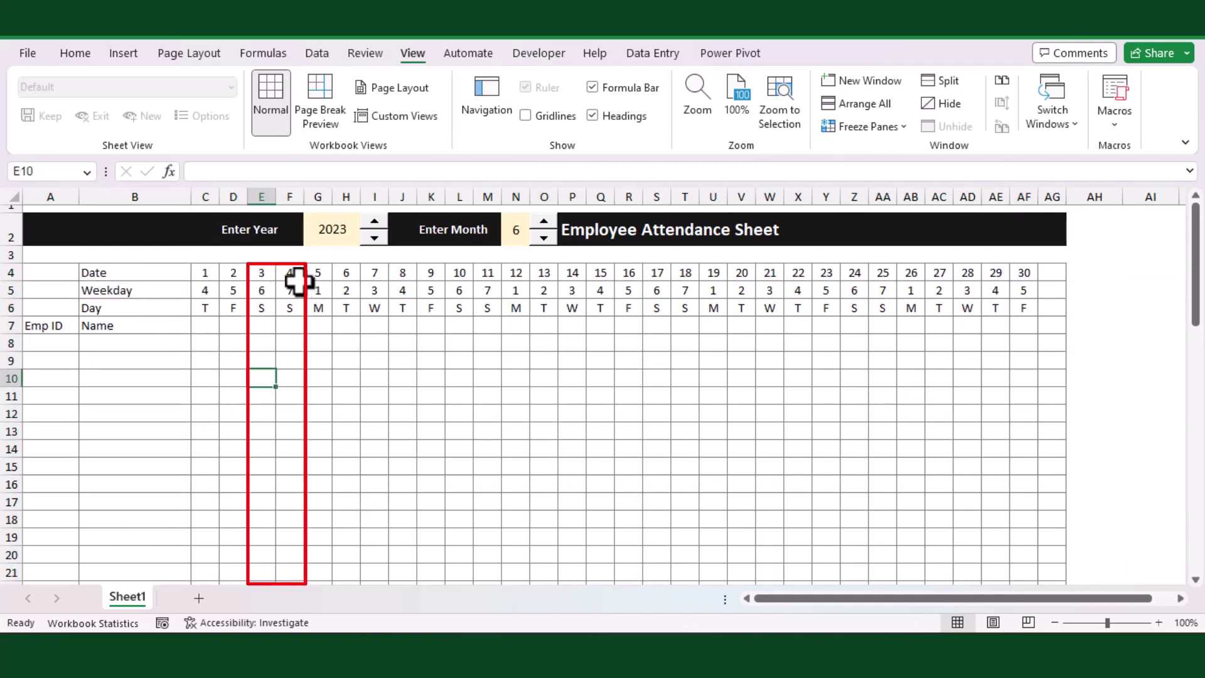
{"action": "left_click", "coordinate": [263, 306]}
{"action": "left_click", "coordinate": [290, 307]}
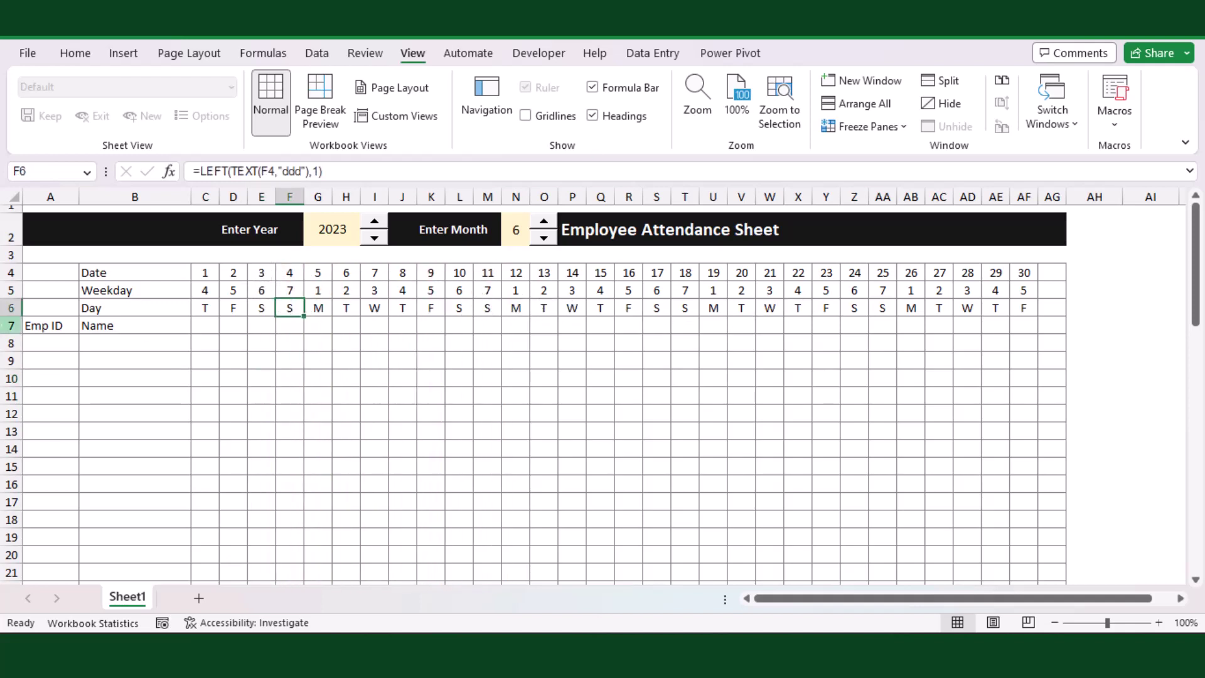
{"action": "left_click", "coordinate": [264, 342]}
{"action": "left_click", "coordinate": [293, 307]}
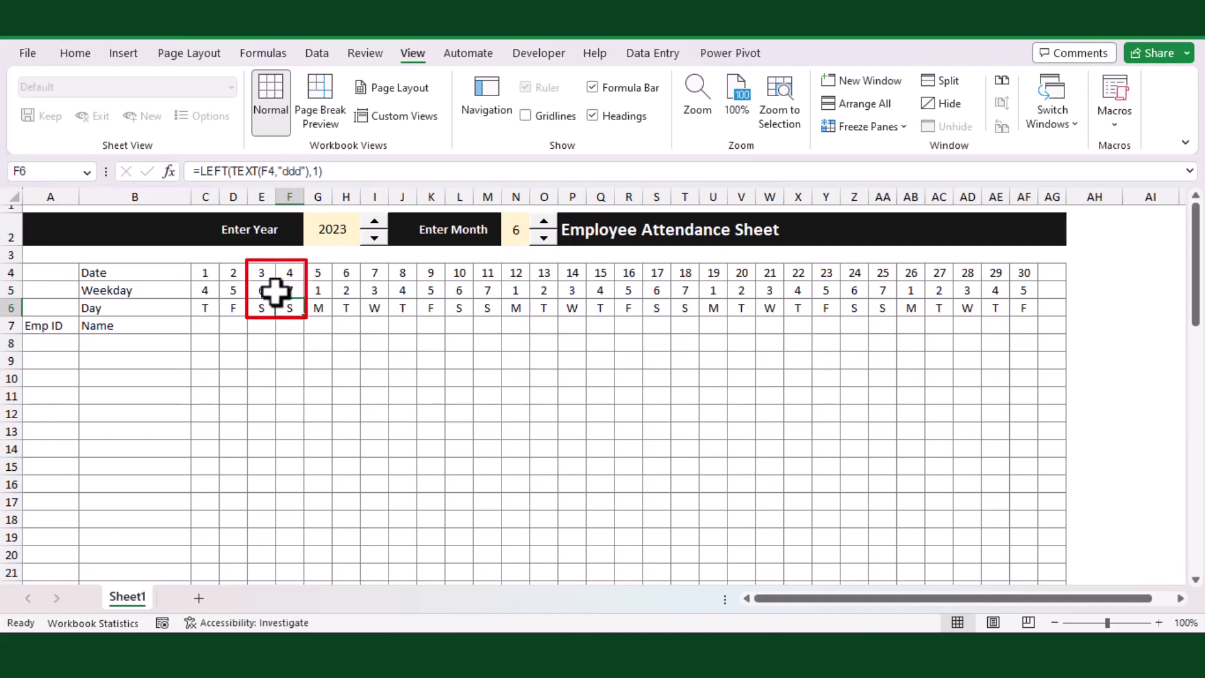
{"action": "left_click", "coordinate": [270, 293]}
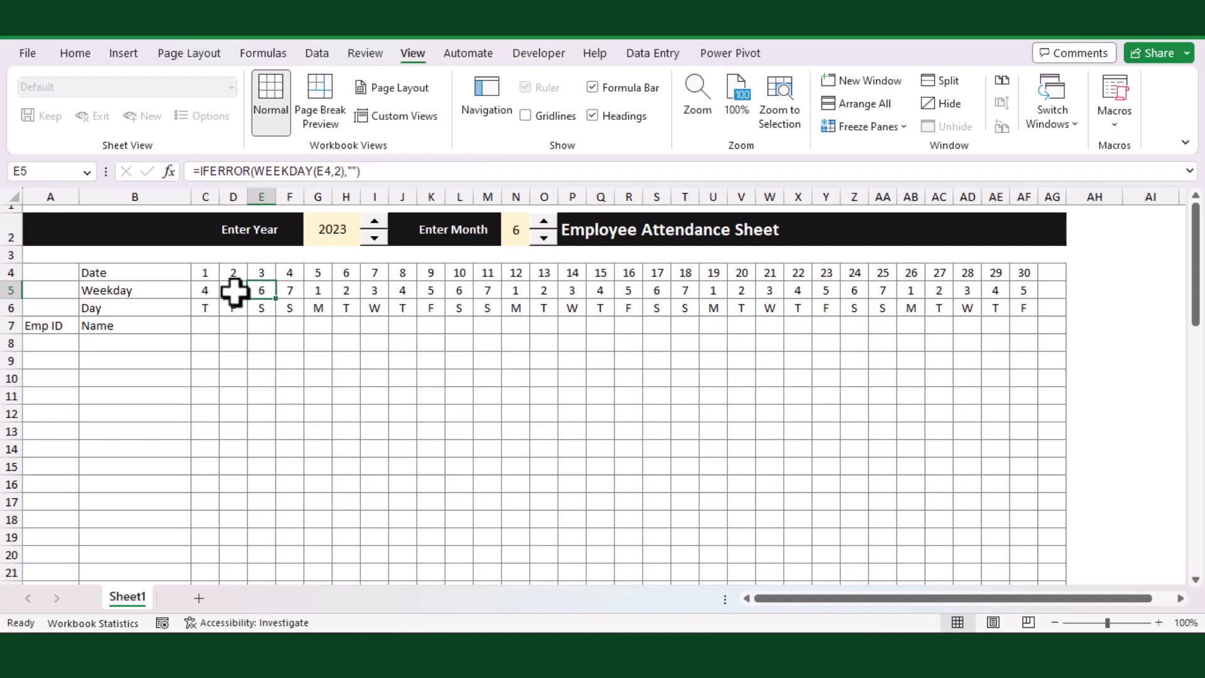
- Select the day grid C4:AG64 and start a new formula-based conditional formatting rule
{"action": "key", "text": "Up"}
{"action": "key", "text": "Left"}
{"action": "key", "text": "Left"}
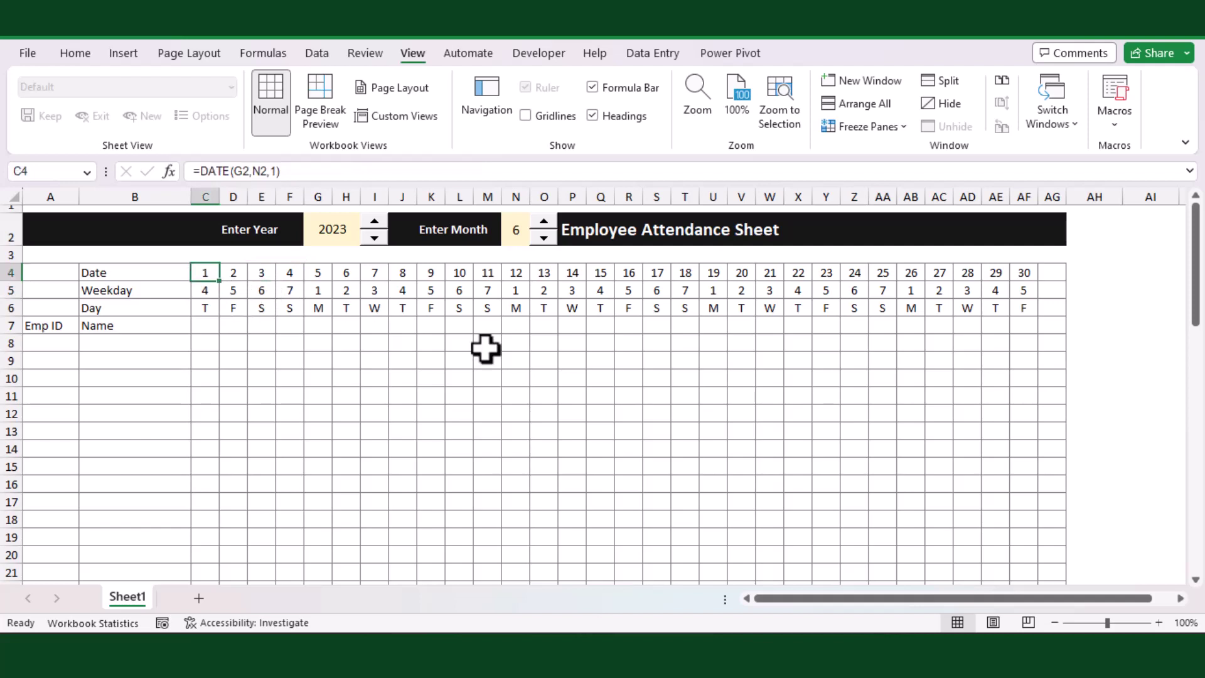
{"action": "scroll", "coordinate": [819, 400], "scroll_direction": "down", "scroll_amount": 18}
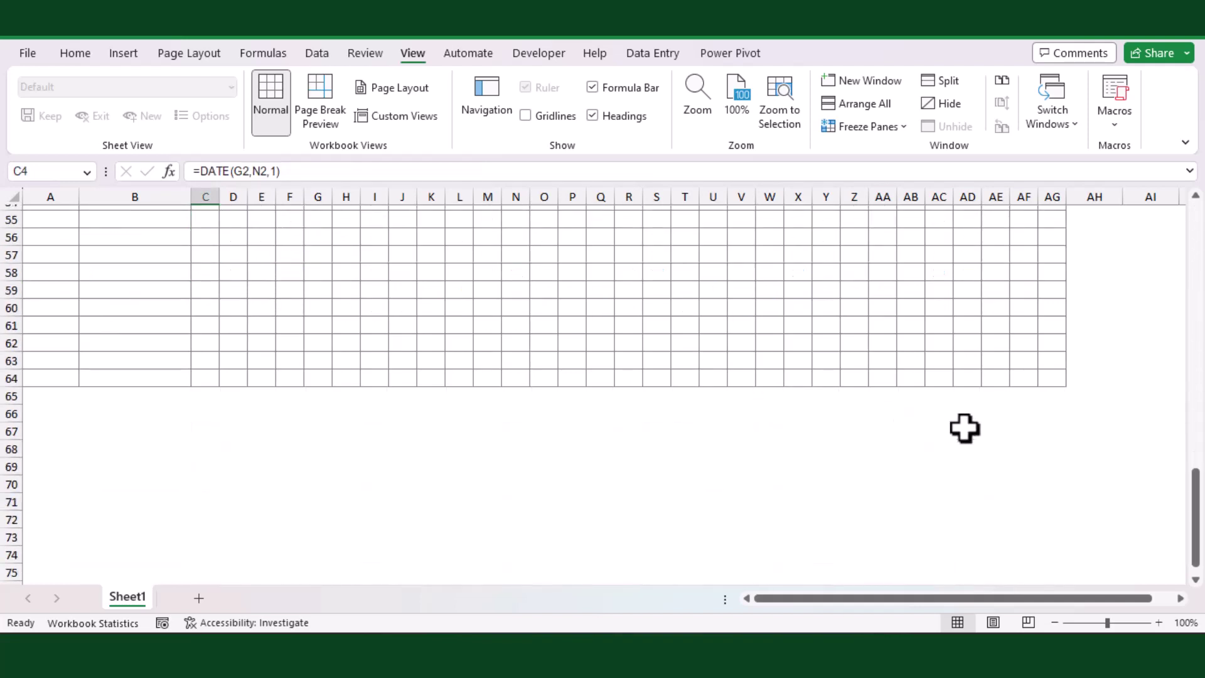
{"action": "left_click", "coordinate": [1063, 379], "text": "shift"}
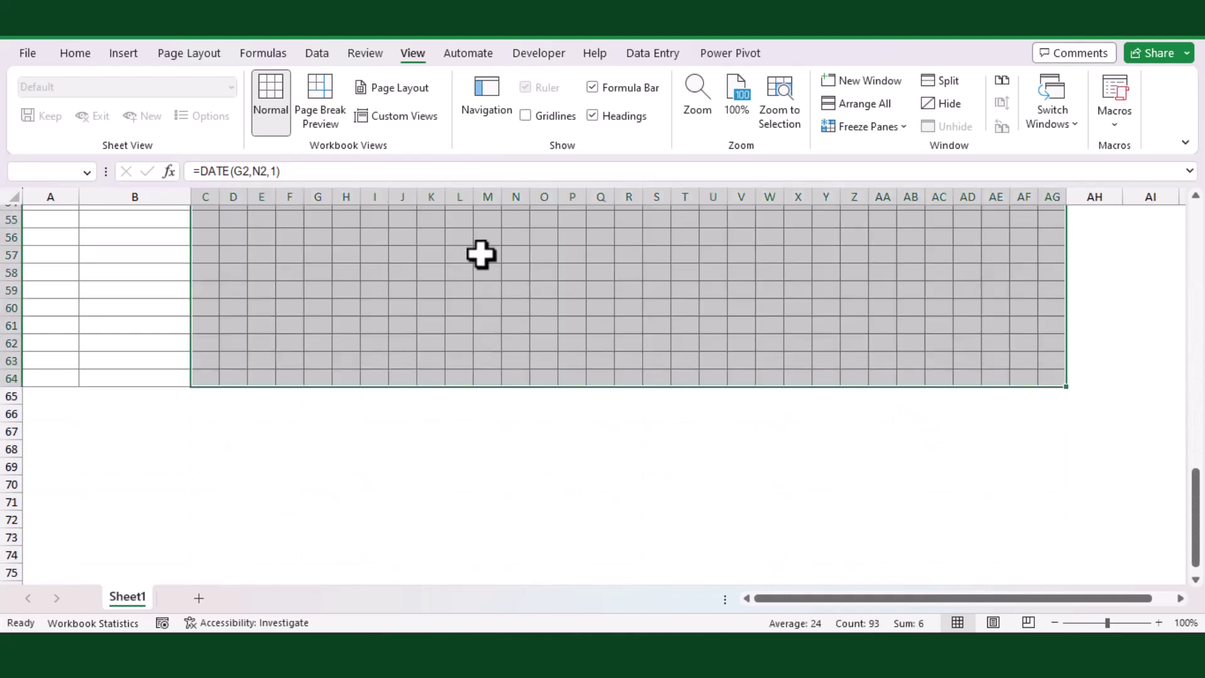
{"action": "left_click", "coordinate": [74, 54]}
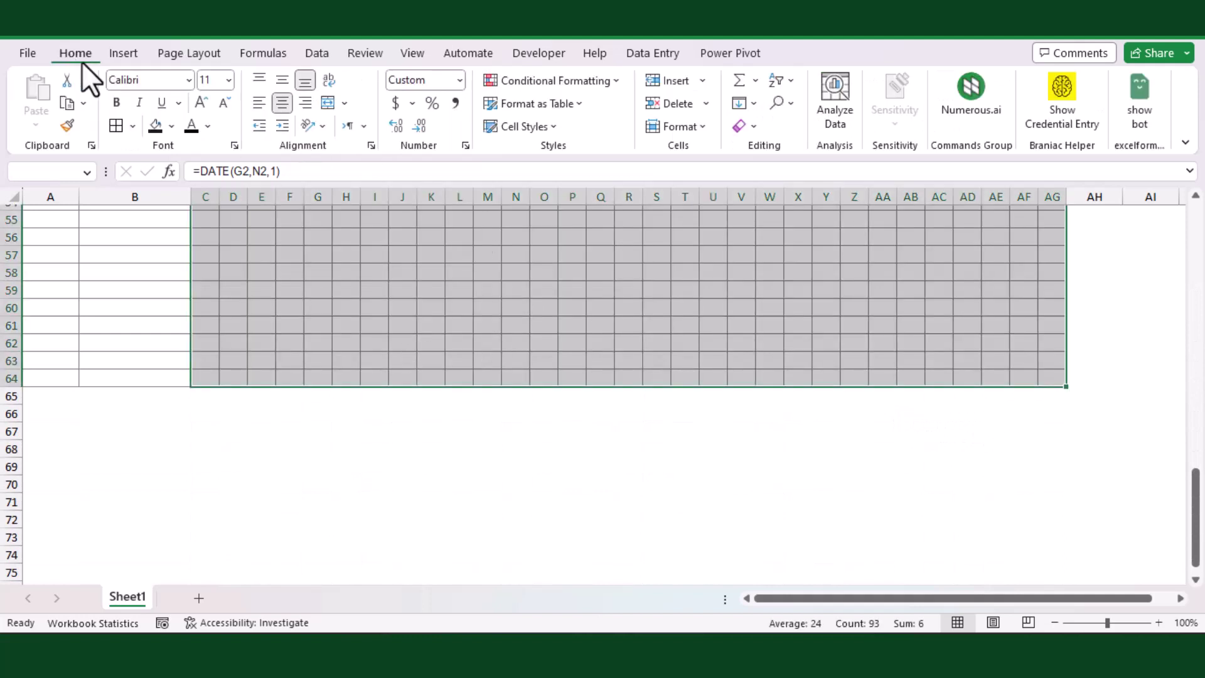
{"action": "left_click", "coordinate": [532, 81]}
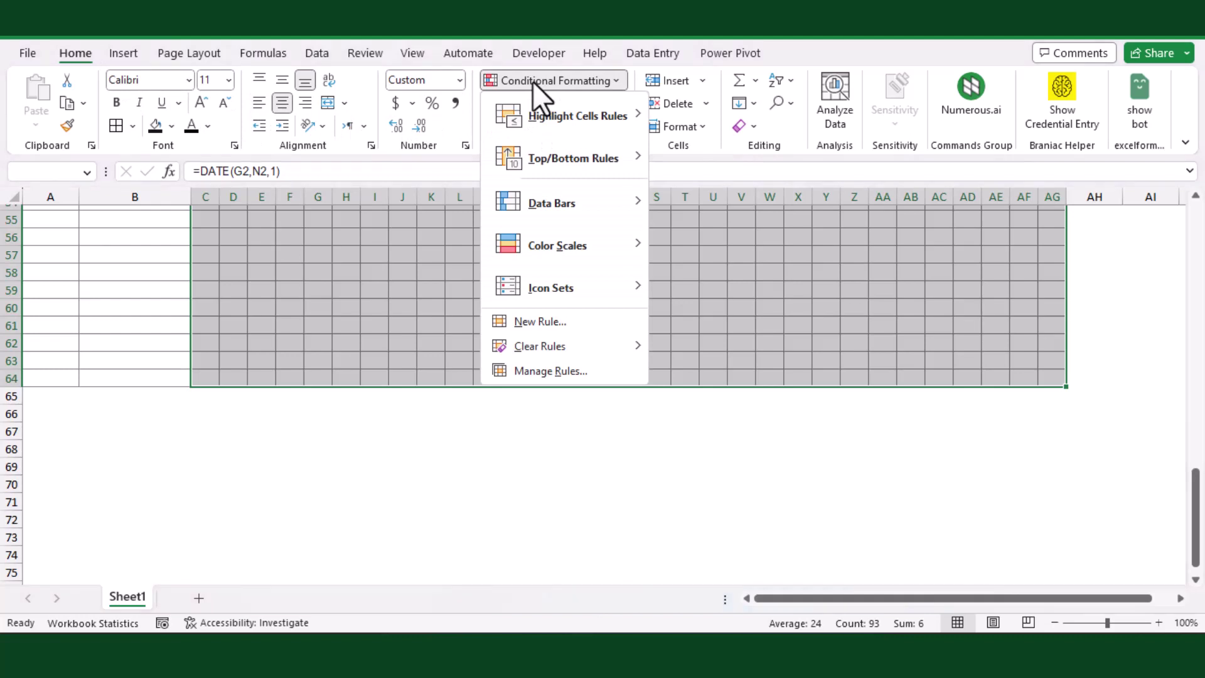
{"action": "left_click", "coordinate": [557, 320]}
{"action": "left_click", "coordinate": [476, 344]}
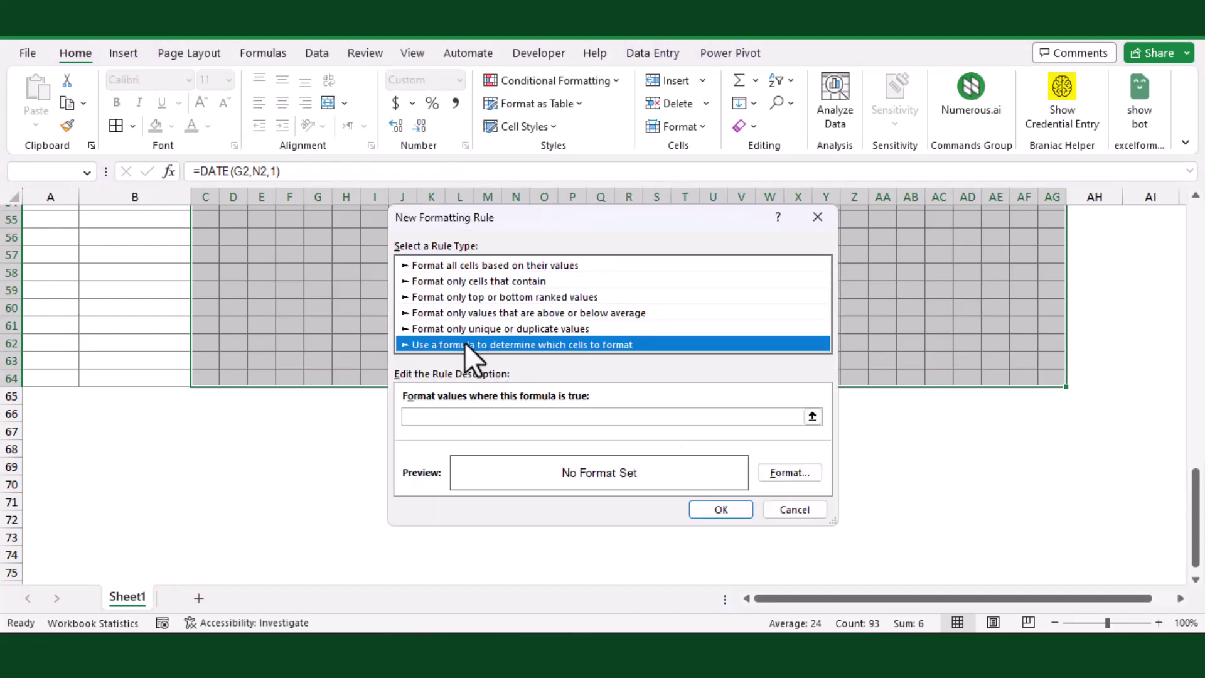
- Enter the rule condition =WEEKDAY(C$4,2)>5, with row 4 locked
{"action": "left_click", "coordinate": [441, 417]}
{"action": "scroll", "coordinate": [1029, 395], "scroll_direction": "up", "scroll_amount": 18}
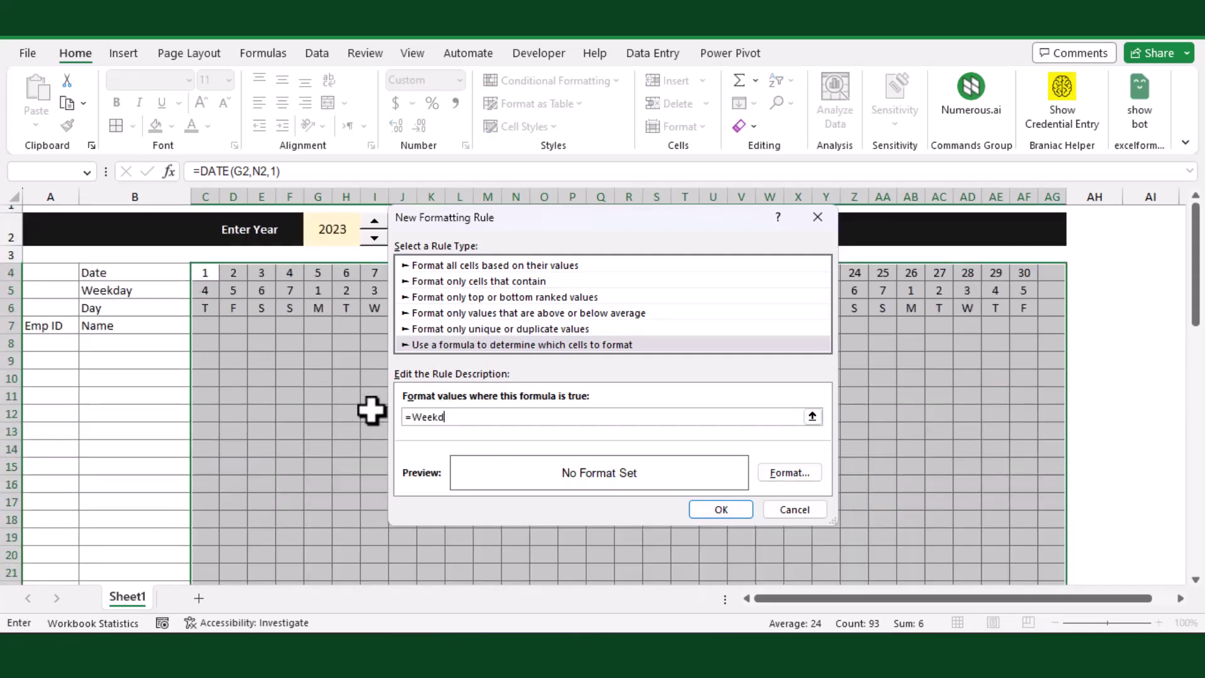
{"action": "type", "text": "=Weekday("}
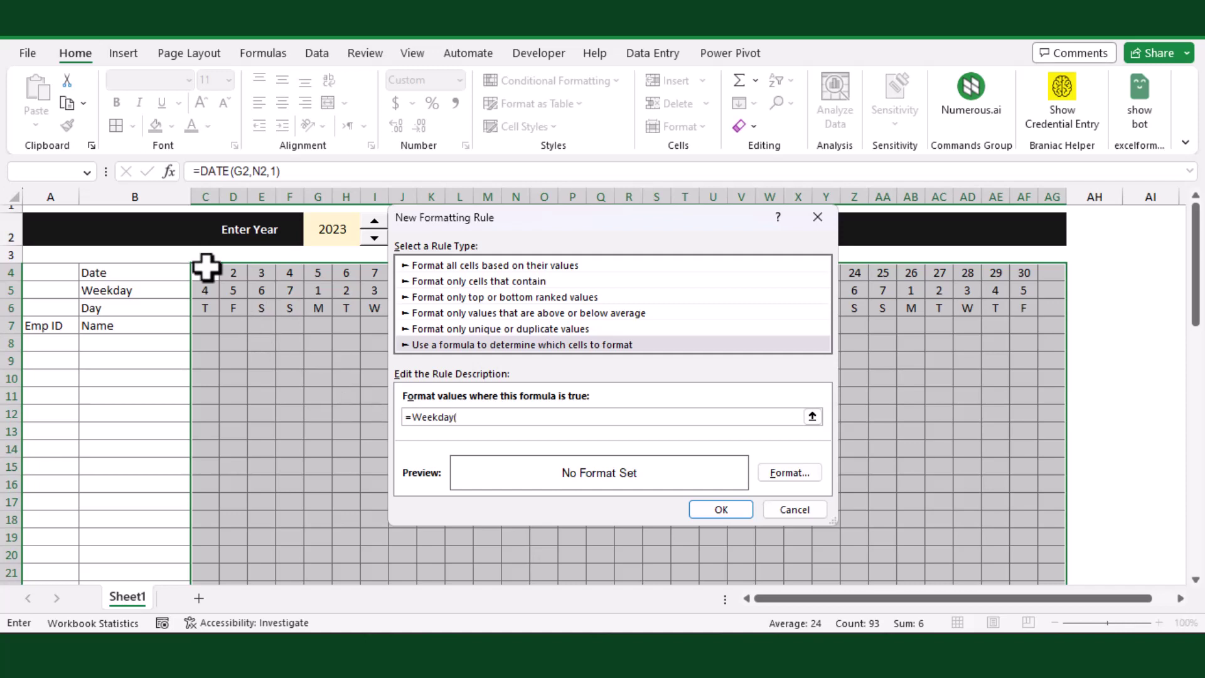
{"action": "left_click", "coordinate": [205, 273]}
{"action": "left_click", "coordinate": [465, 416]}
{"action": "key", "text": "F4"}
{"action": "type", "text": ","}
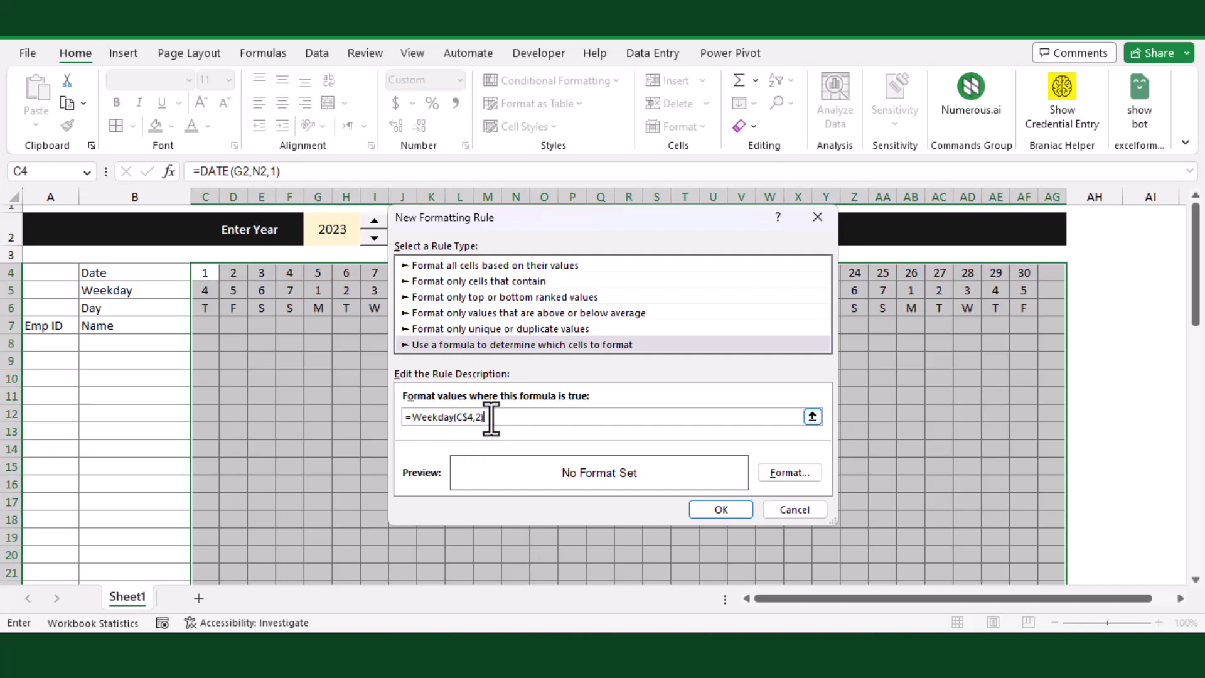
{"action": "type", "text": "2)>5"}
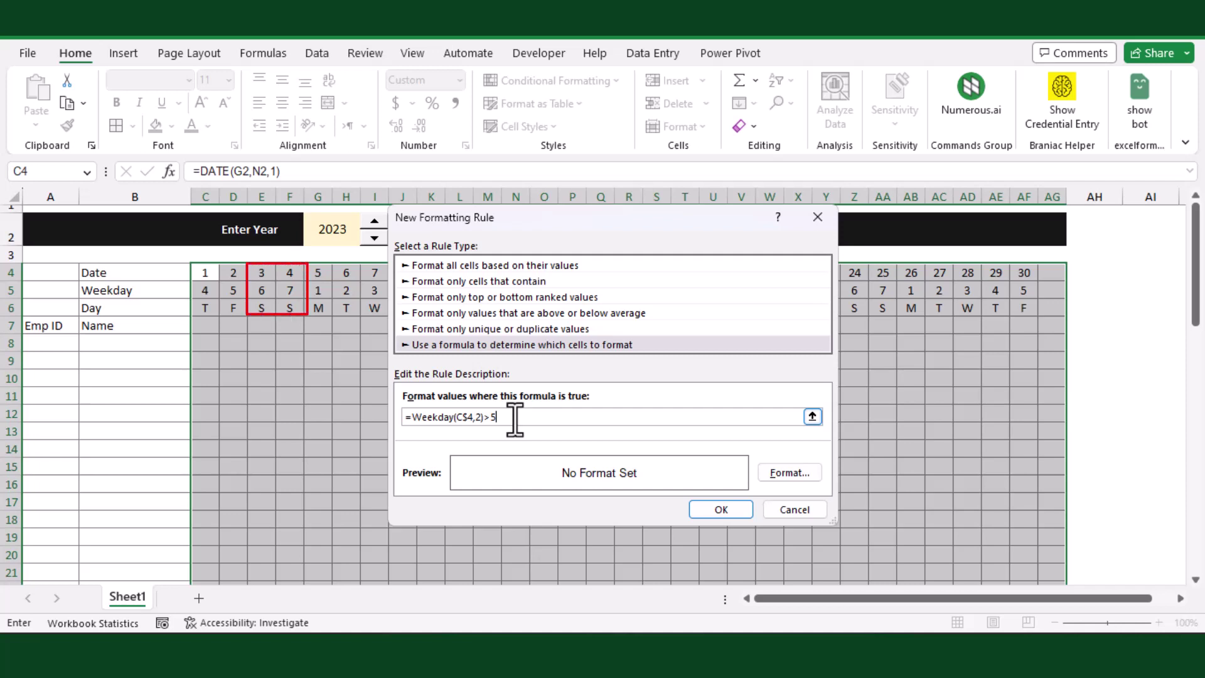
- Give the weekend rule a dotted pattern fill and apply it to the grid
{"action": "left_click", "coordinate": [783, 473]}
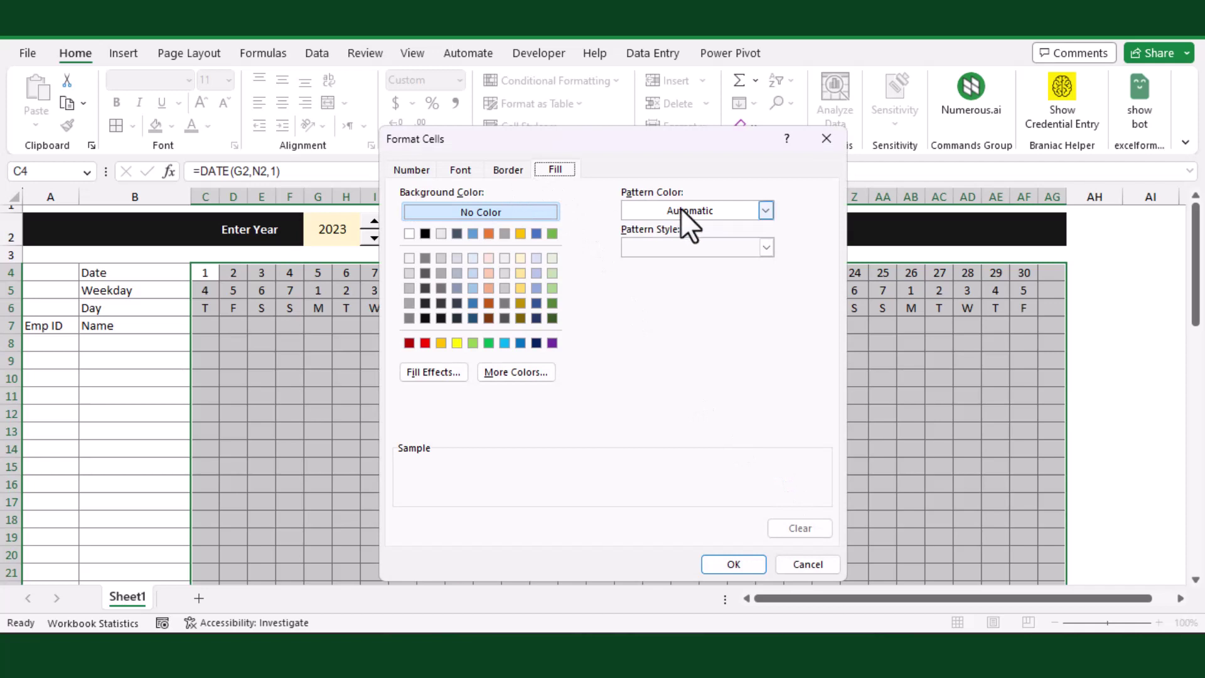
{"action": "left_click", "coordinate": [681, 208]}
{"action": "left_click", "coordinate": [680, 208]}
{"action": "left_click", "coordinate": [676, 247]}
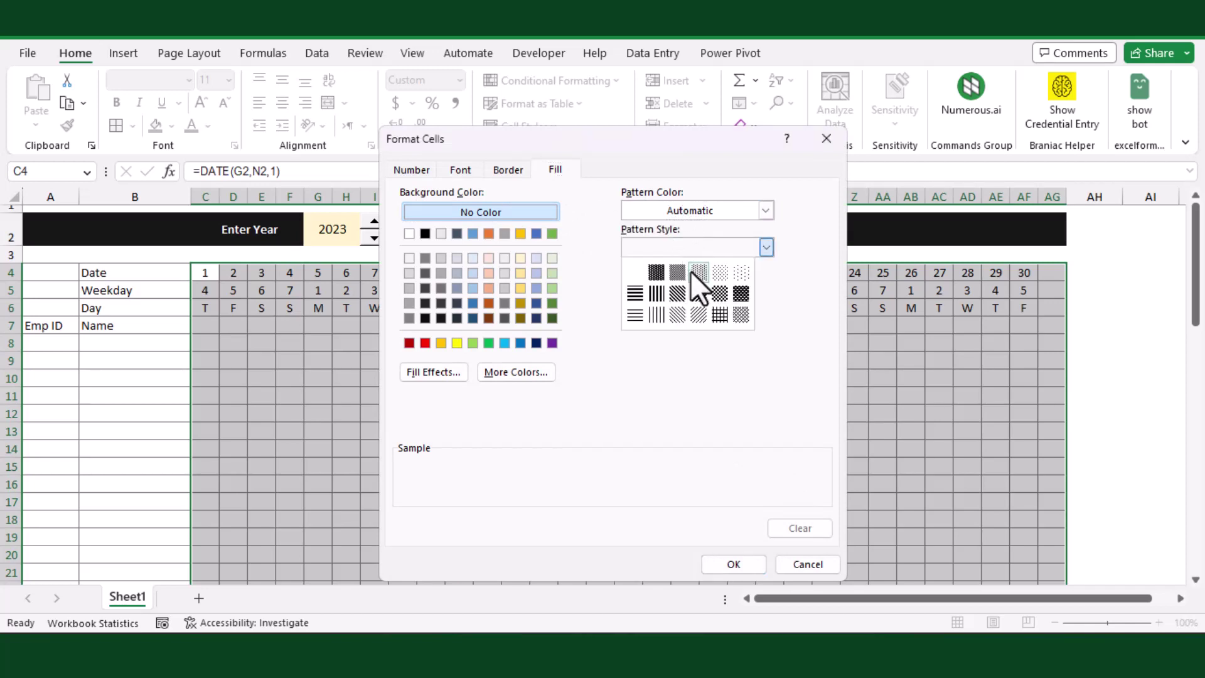
{"action": "left_click", "coordinate": [721, 272]}
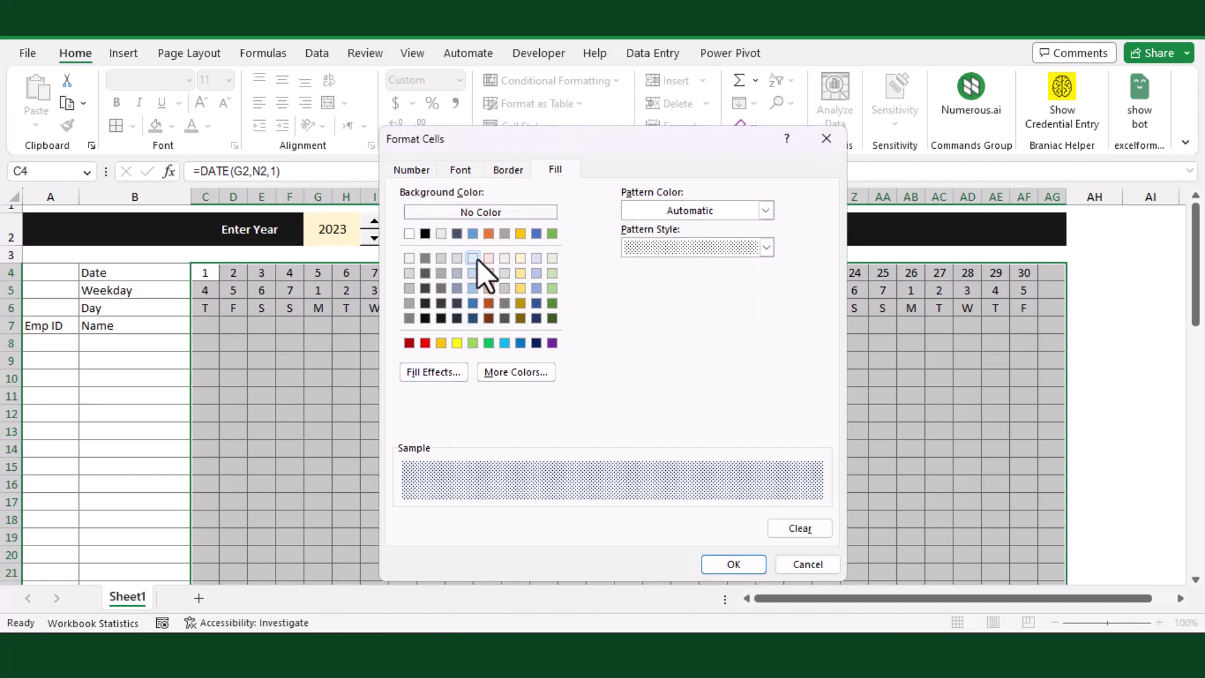
{"action": "key", "text": "Return"}
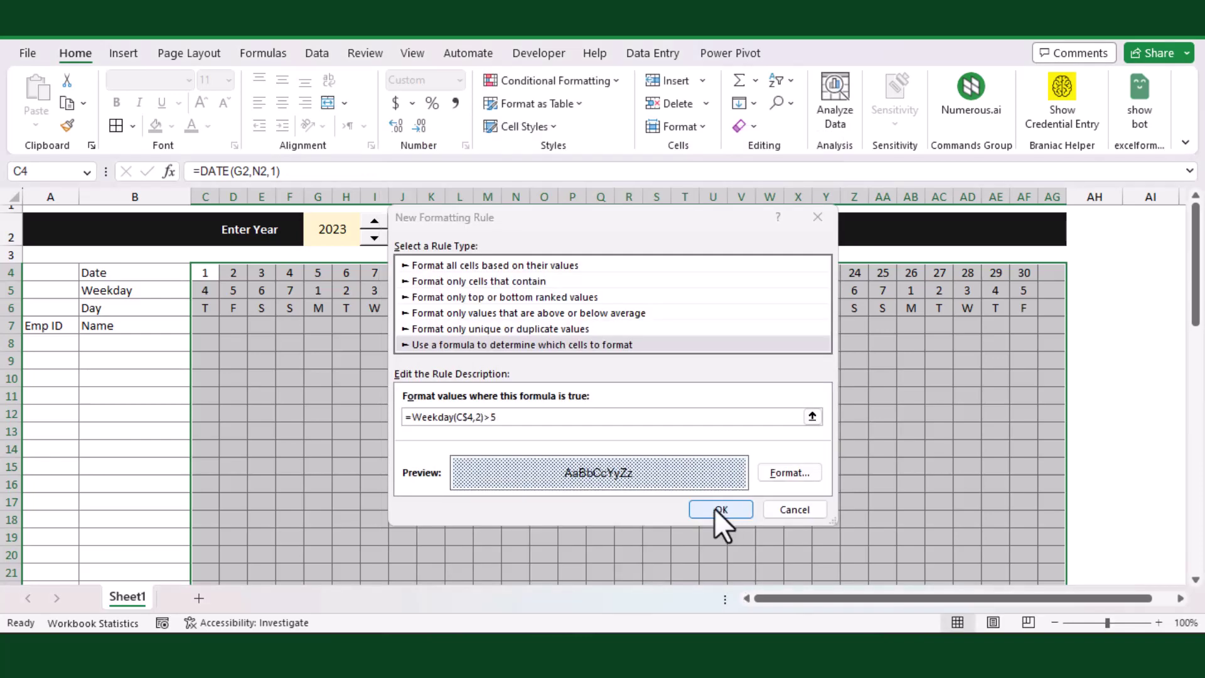
{"action": "left_click", "coordinate": [719, 509]}
{"action": "left_click", "coordinate": [521, 379]}
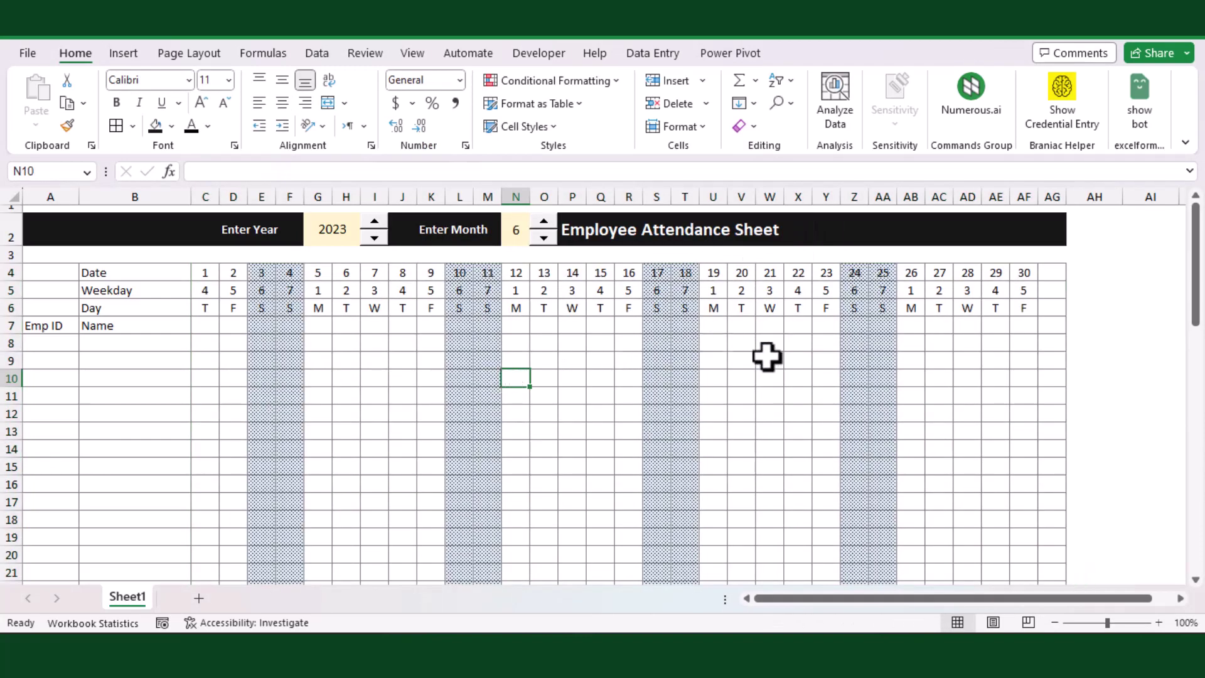
- Compare with the June 2023 calendar, then test the rule by stepping the month to 7 and back to 5
{"action": "left_click", "coordinate": [1144, 628]}
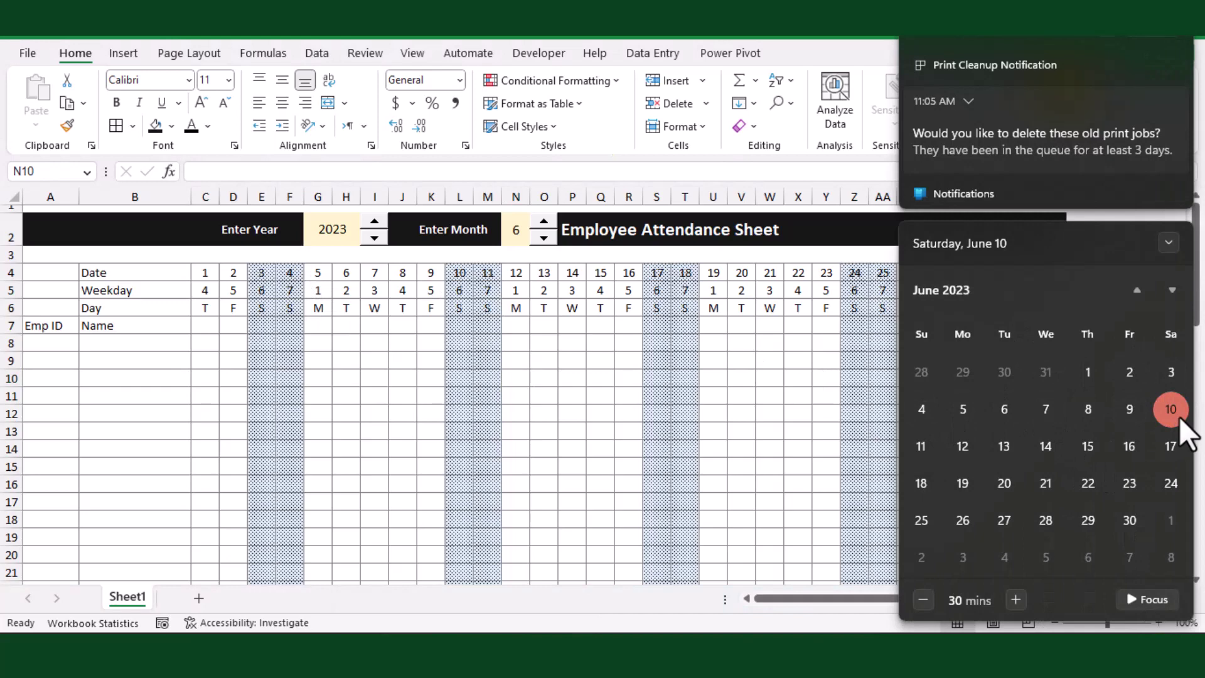
{"action": "left_click", "coordinate": [834, 363]}
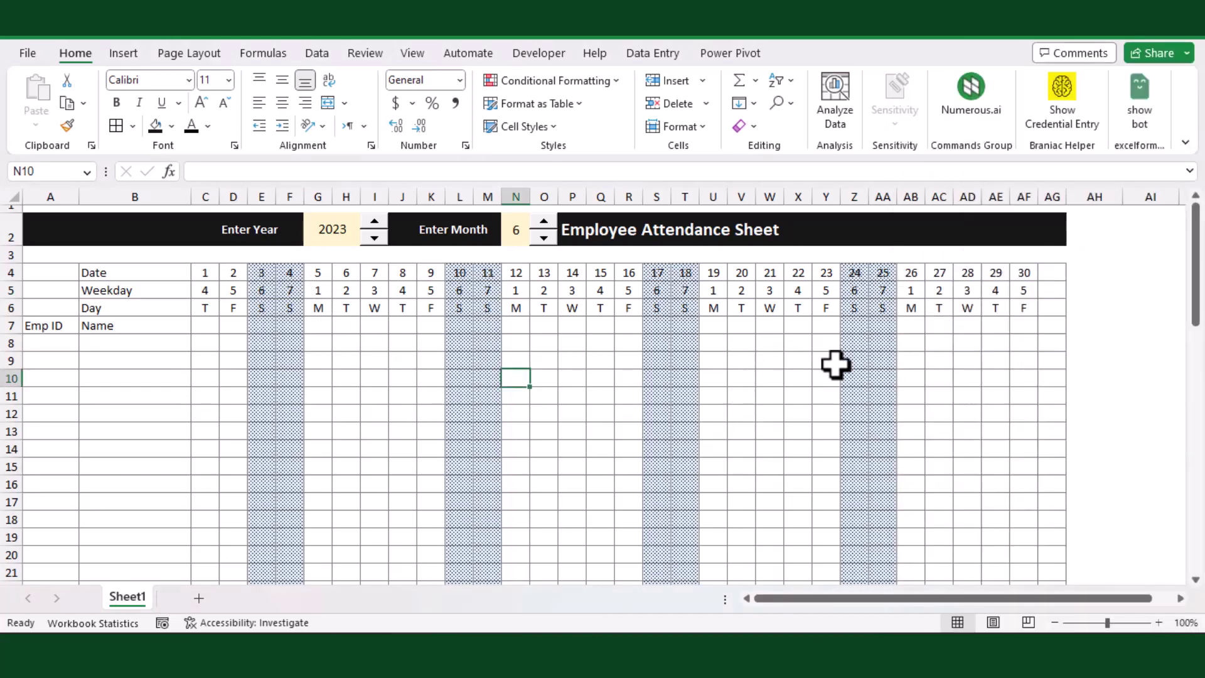
{"action": "left_click", "coordinate": [543, 222]}
{"action": "left_click", "coordinate": [543, 221]}
{"action": "left_click", "coordinate": [543, 222]}
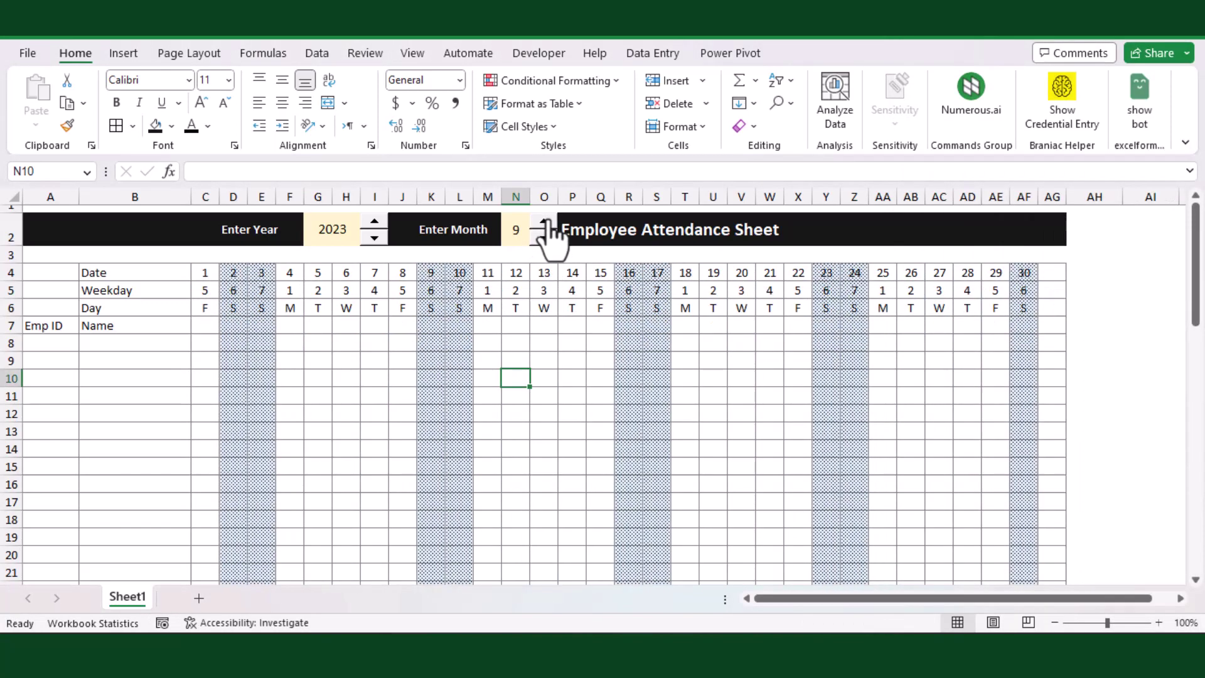
{"action": "left_click", "coordinate": [543, 221]}
{"action": "left_click", "coordinate": [543, 238]}
{"action": "left_click", "coordinate": [544, 238]}
{"action": "left_click", "coordinate": [544, 238]}
{"action": "left_click", "coordinate": [543, 238]}
{"action": "left_click", "coordinate": [543, 238]}
{"action": "left_click", "coordinate": [570, 431]}
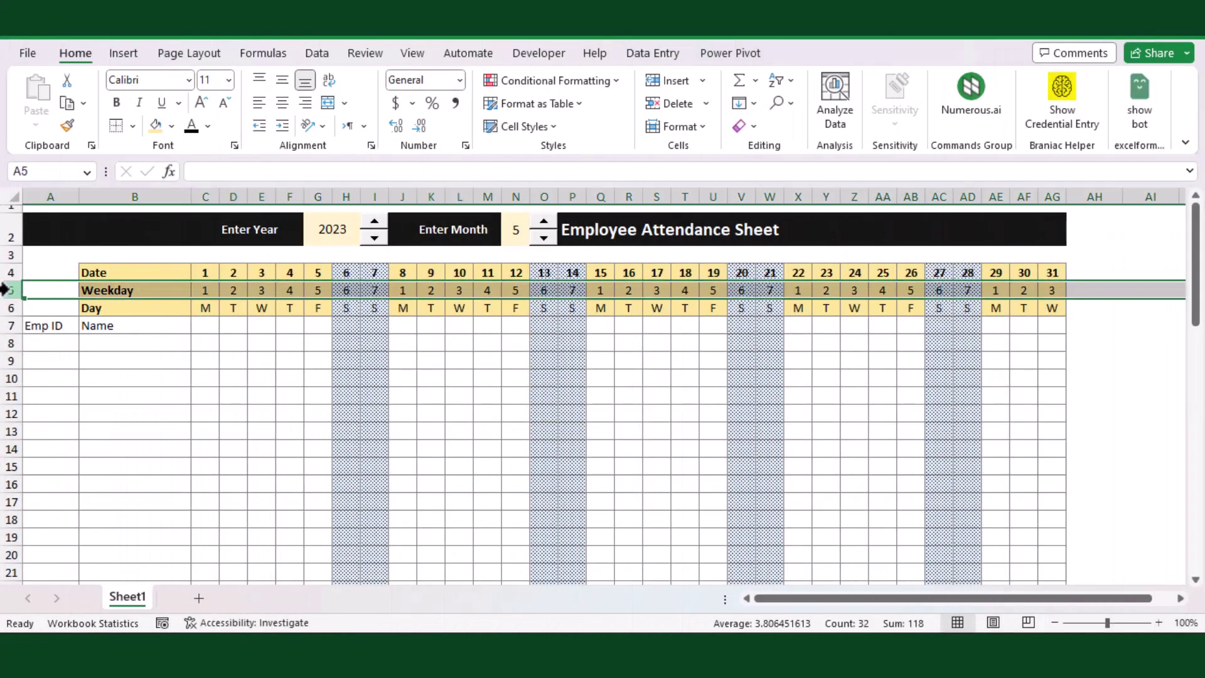
- Add a new worksheet and name it Holidays
{"action": "right_click", "coordinate": [5, 289]}
{"action": "left_click", "coordinate": [89, 568]}
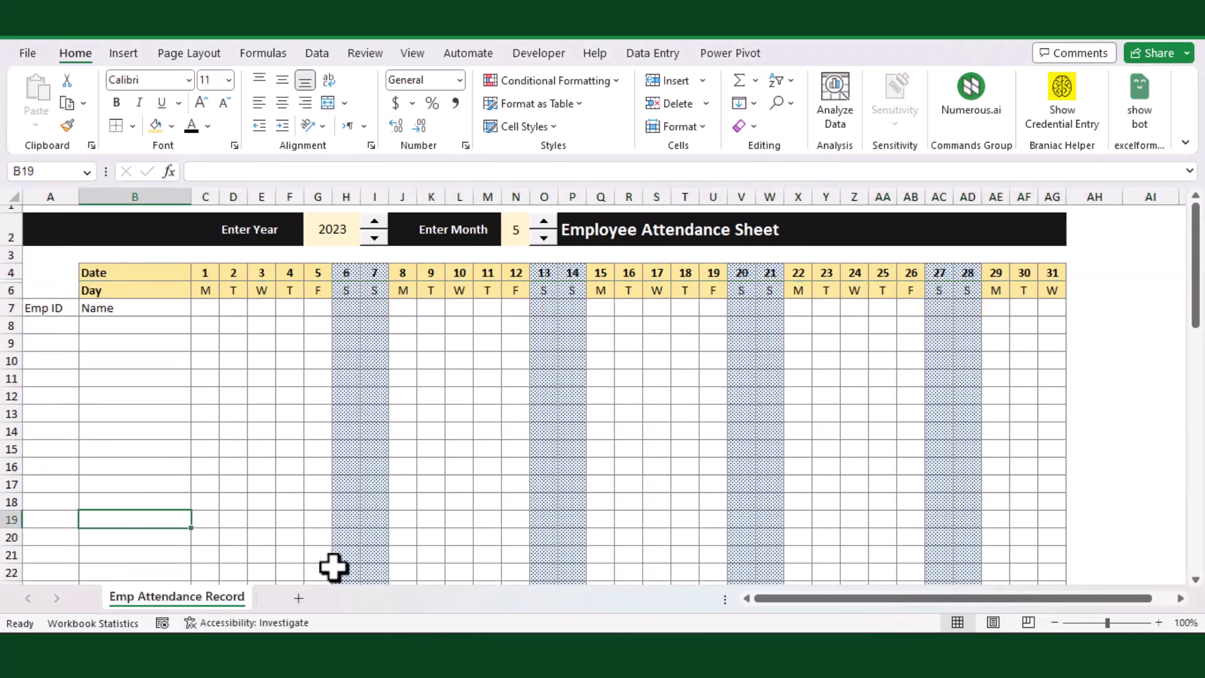
{"action": "left_click", "coordinate": [296, 596]}
{"action": "double_click", "coordinate": [283, 598]}
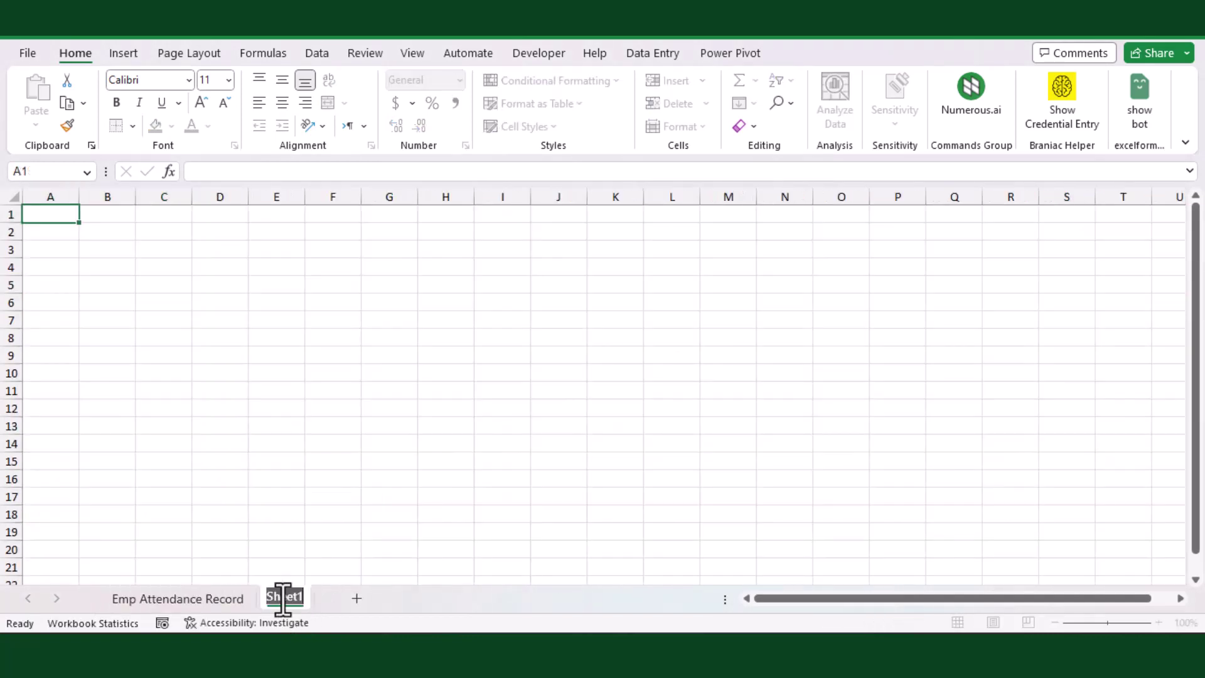
{"action": "type", "text": "Holidays"}
{"action": "left_click", "coordinate": [53, 216]}
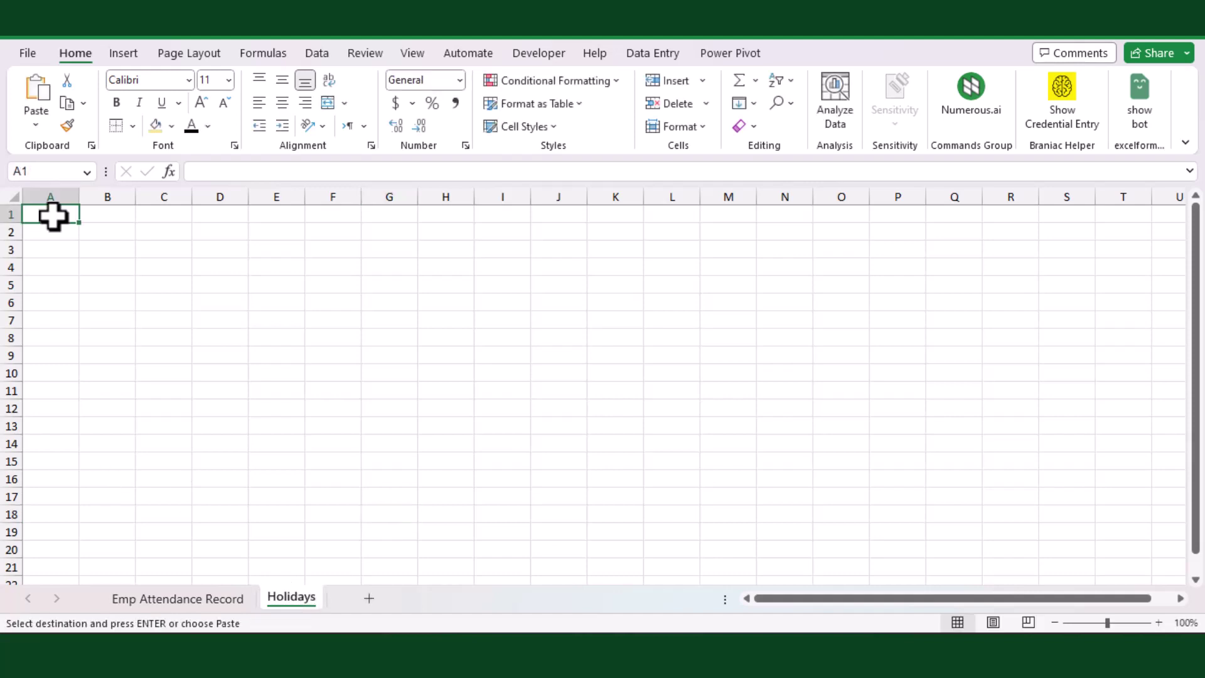
- Paste the holiday dates and names, insert a row above, and enter a Holidays heading in A1
{"action": "type", "text": "1/1/23\tNew Year's Day 1/15/23\tM L King Day 2/19/23\tPresidents' Day 3/19/23\tGood Friday 3/27/23\tMemorial Day 3/31/23\tEaster Sunday 6/19/23\tJuneteenth 7/4/23\tIndependence Day 9/4/23\tLabor Day 10/9/23\tColumbus Day 11/11/23\tVeterans Day 11/23/23\tThanksgiving Day 12/25/23\tChristmas"}
{"action": "left_click", "coordinate": [344, 303]}
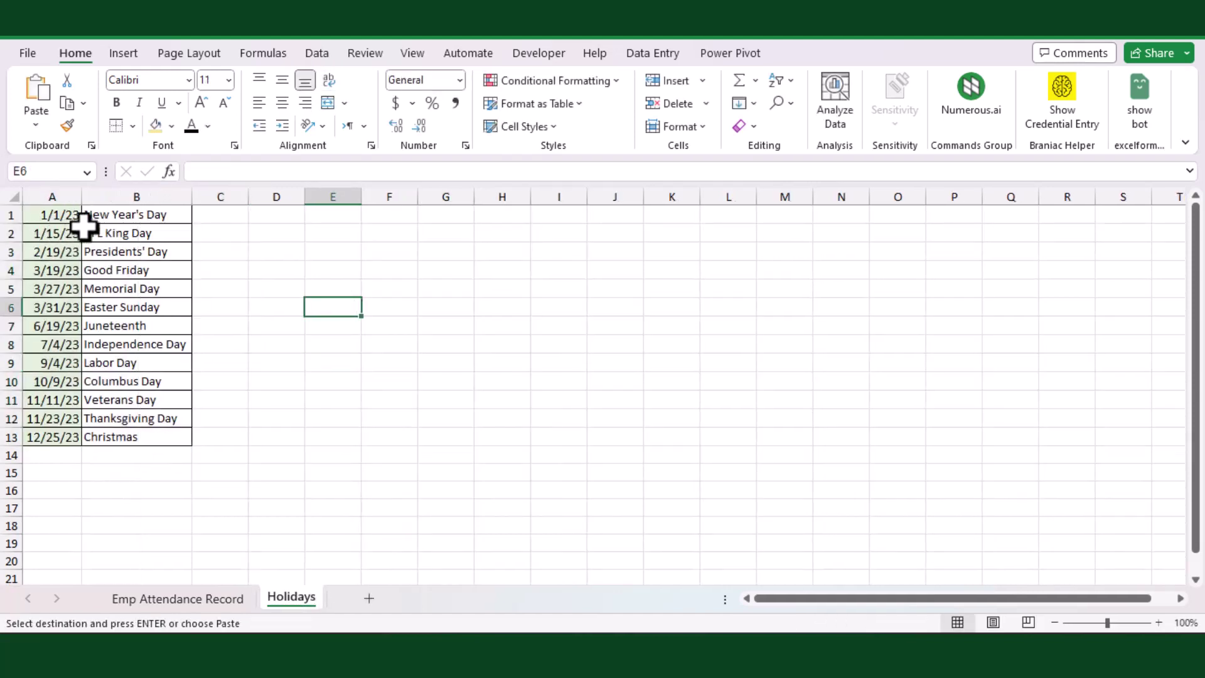
{"action": "left_click", "coordinate": [119, 284]}
{"action": "right_click", "coordinate": [12, 215]}
{"action": "left_click", "coordinate": [107, 385]}
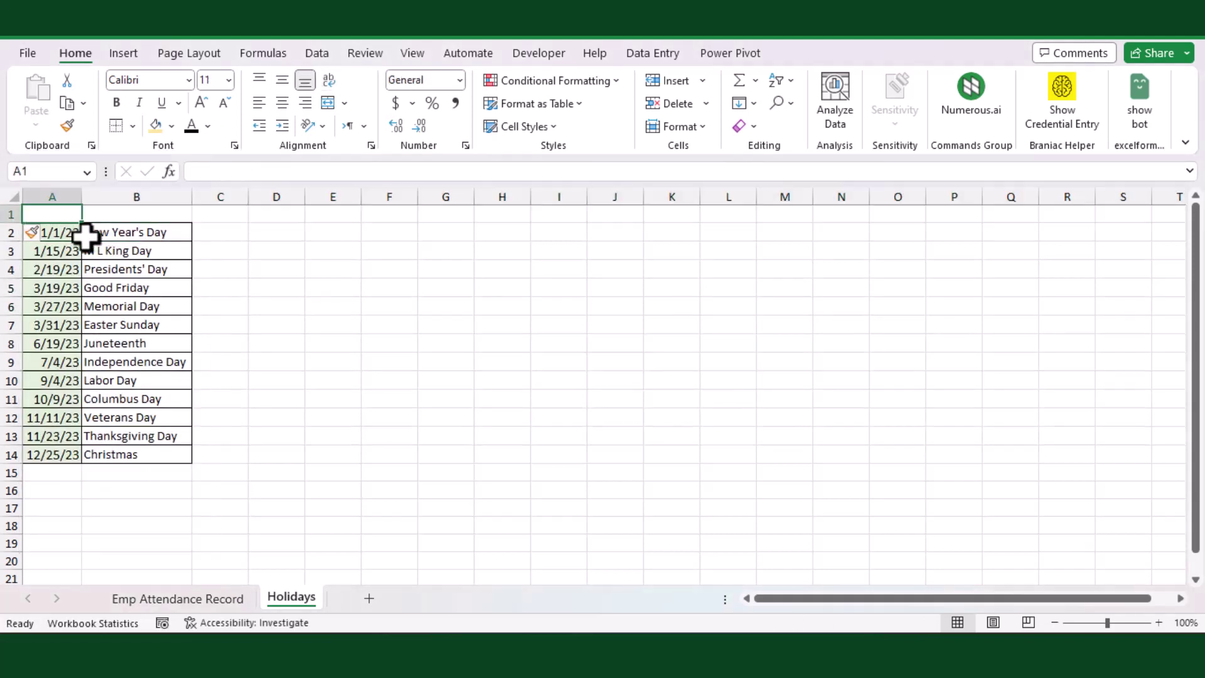
{"action": "type", "text": "Holidays"}
{"action": "key", "text": "Return"}
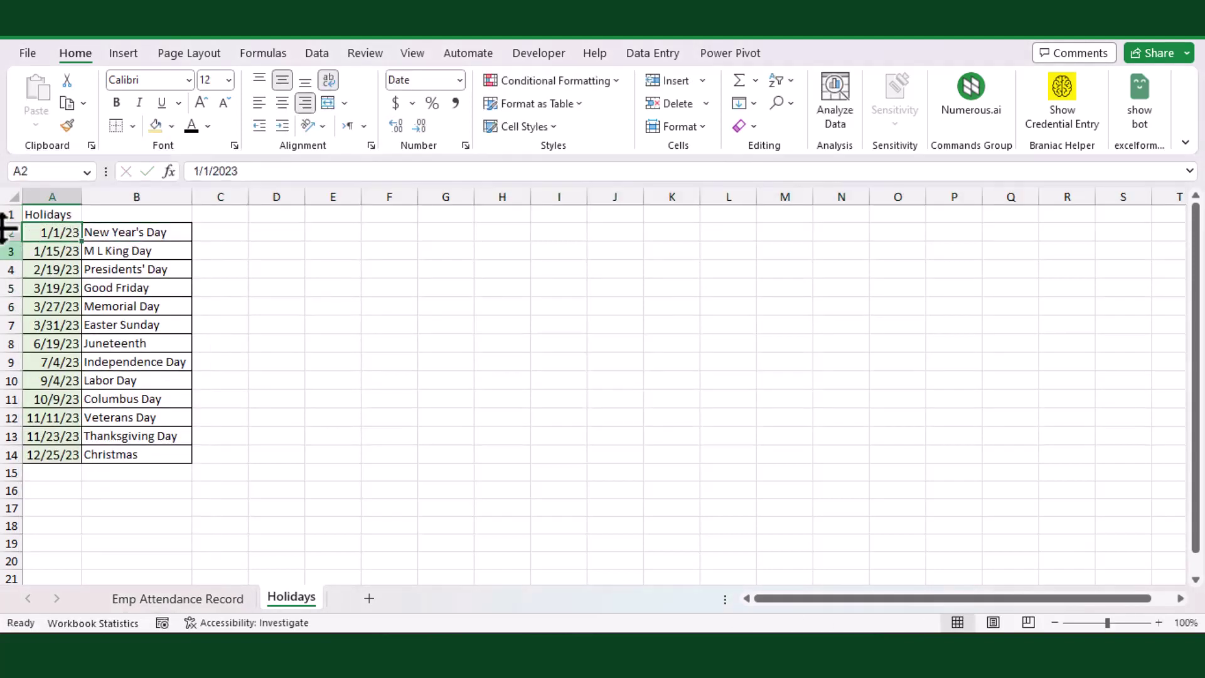
- Change the A1 heading to Holidays-2023 and make it bold
{"action": "left_click", "coordinate": [40, 214]}
{"action": "left_click", "coordinate": [257, 179]}
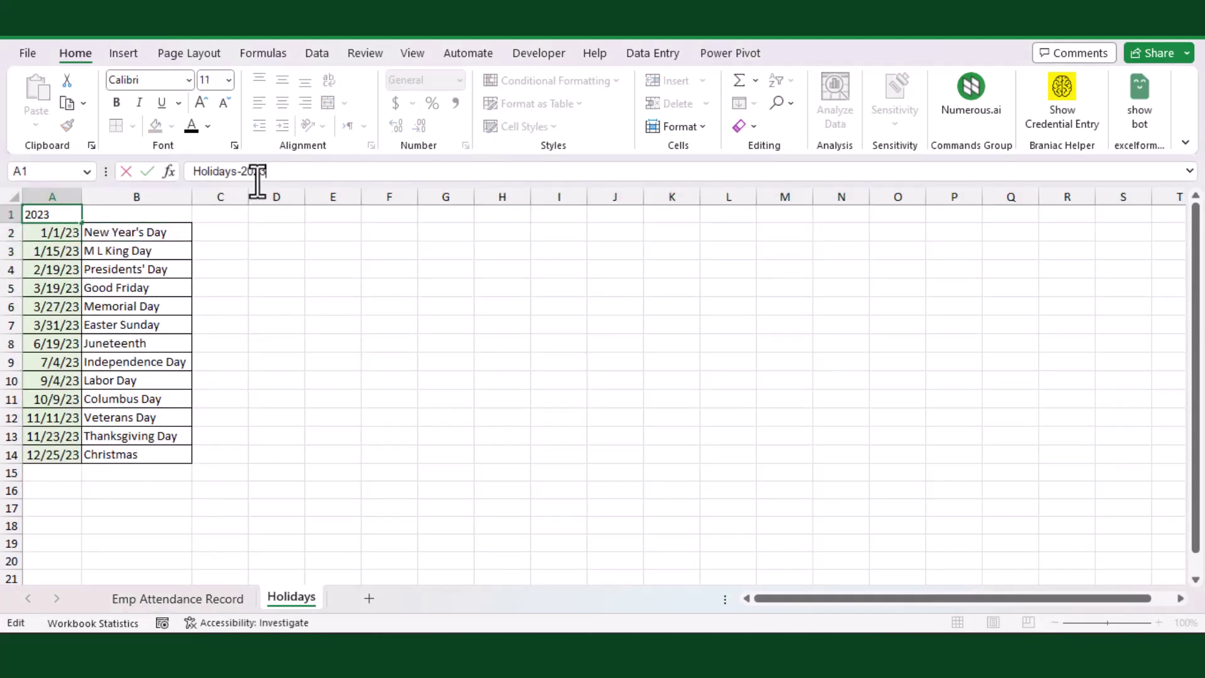
{"action": "type", "text": "-2023"}
{"action": "left_click", "coordinate": [390, 324]}
{"action": "left_click", "coordinate": [57, 213]}
{"action": "key", "text": "ctrl+b"}
{"action": "left_click", "coordinate": [383, 398]}
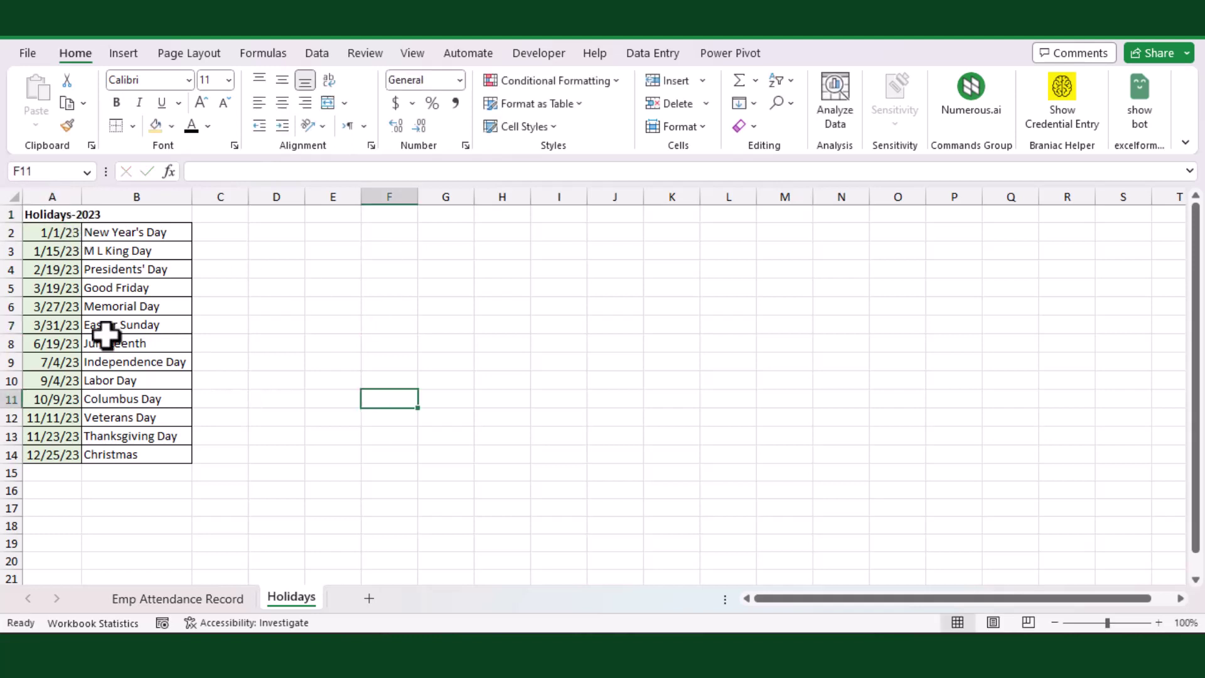
- Check the Juneteenth entry in row 8, then return to the attendance sheet
{"action": "left_click", "coordinate": [98, 455]}
{"action": "left_click", "coordinate": [189, 506]}
{"action": "left_click", "coordinate": [50, 344]}
{"action": "left_click", "coordinate": [113, 344]}
{"action": "left_click", "coordinate": [347, 431]}
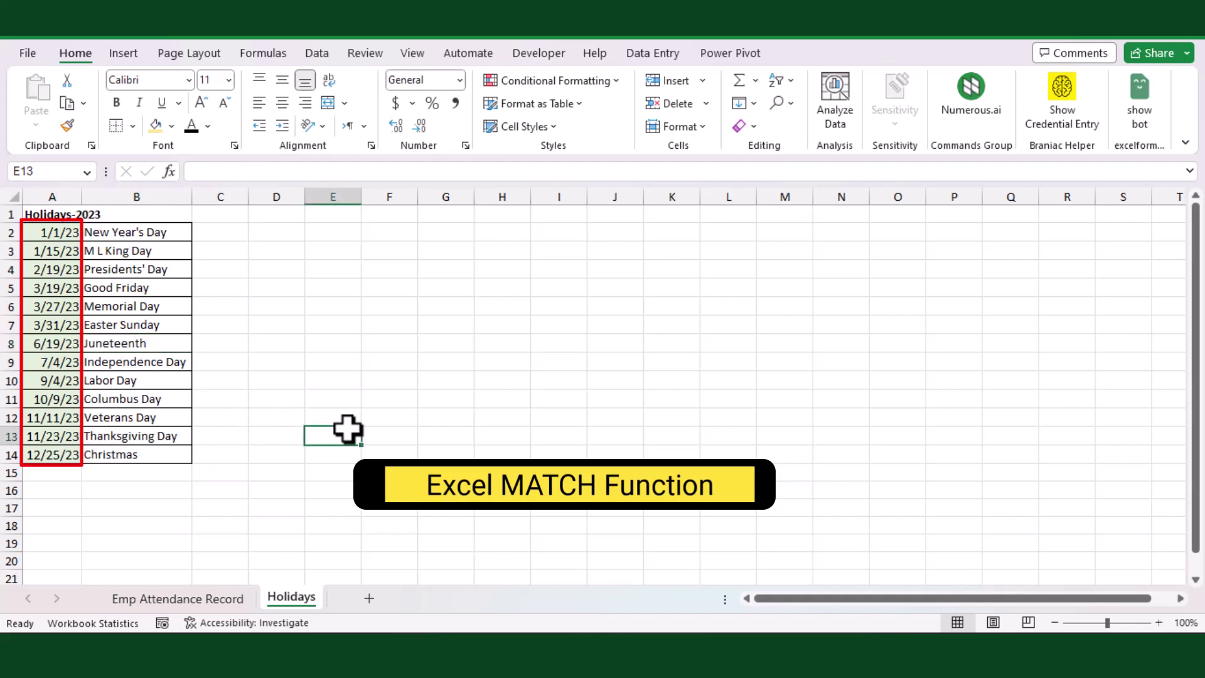
{"action": "left_click", "coordinate": [182, 598]}
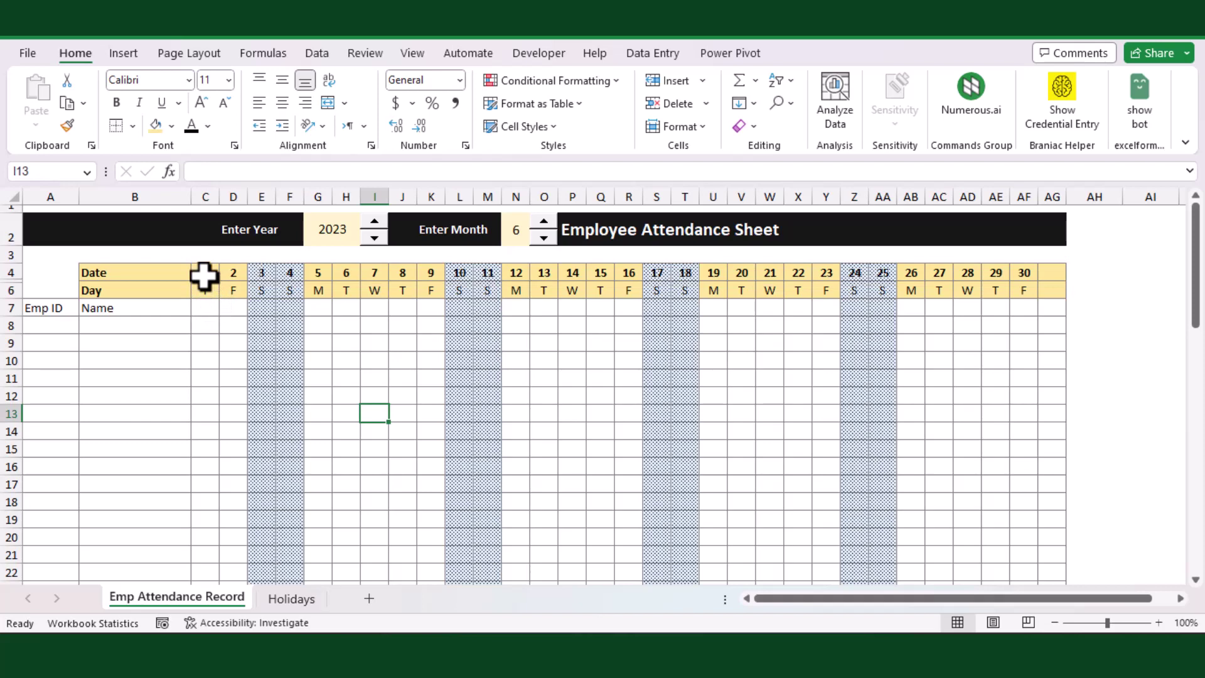
- Select the attendance date grid C4:AG64 on Emp Attendance Record
{"action": "left_click", "coordinate": [292, 598]}
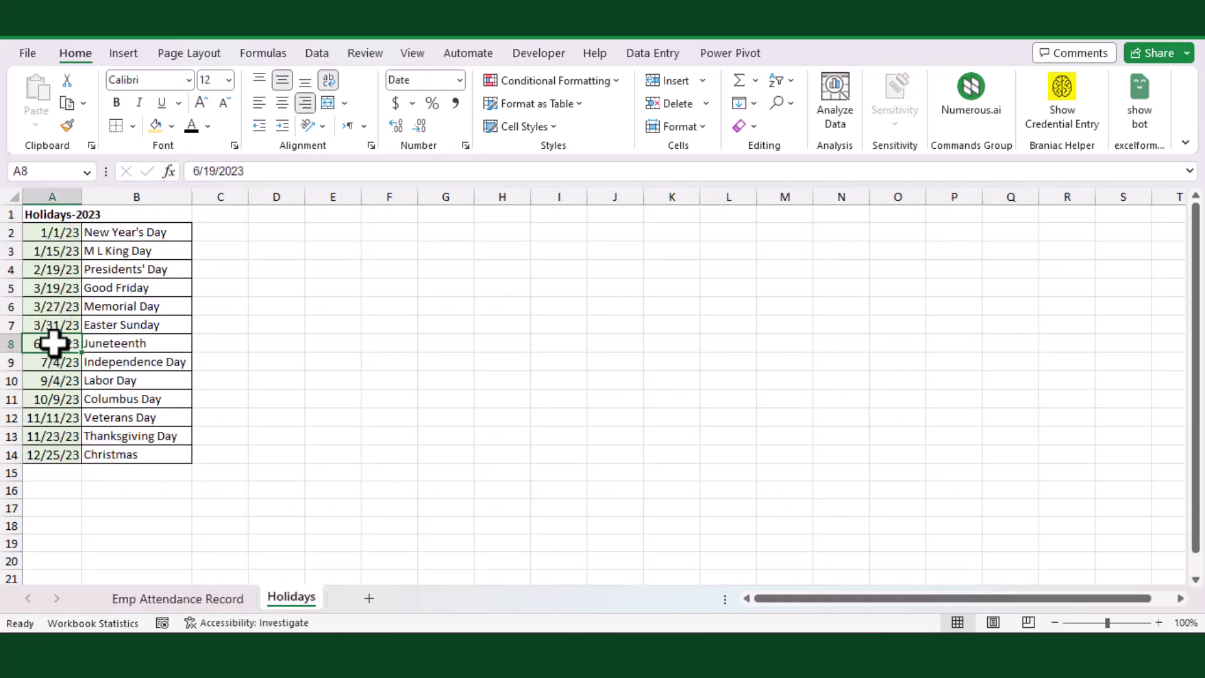
{"action": "left_click", "coordinate": [207, 599]}
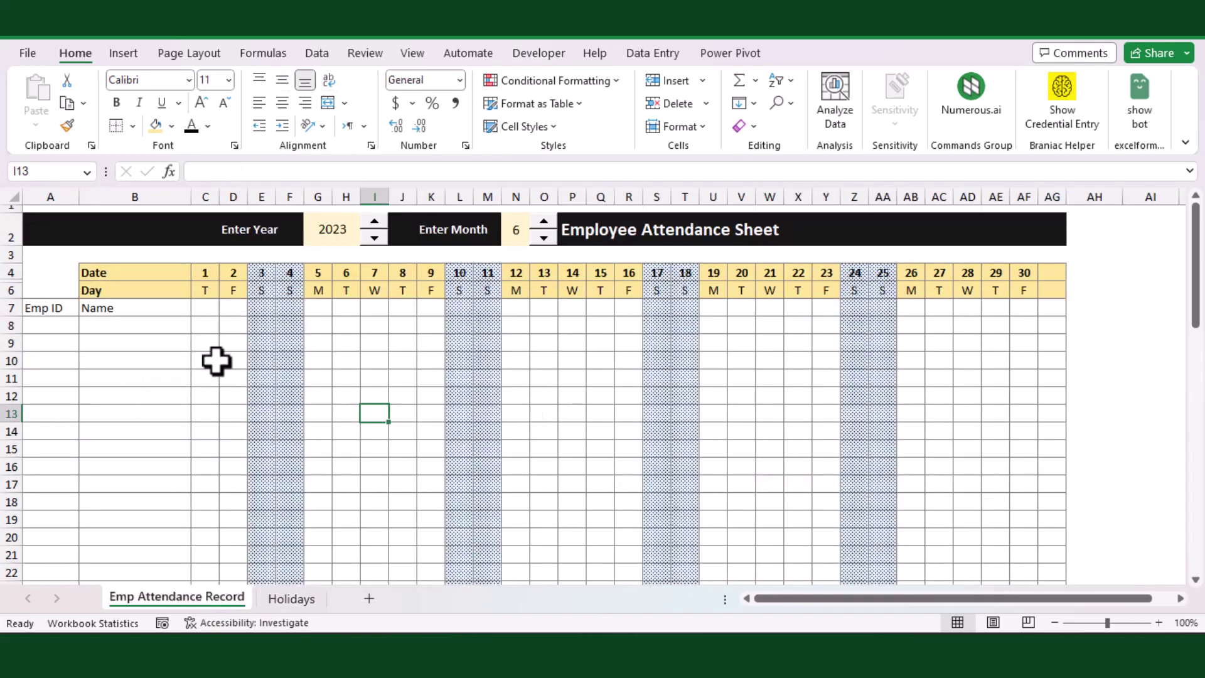
{"action": "left_click", "coordinate": [206, 273]}
{"action": "scroll", "coordinate": [729, 454], "scroll_direction": "down", "scroll_amount": 16}
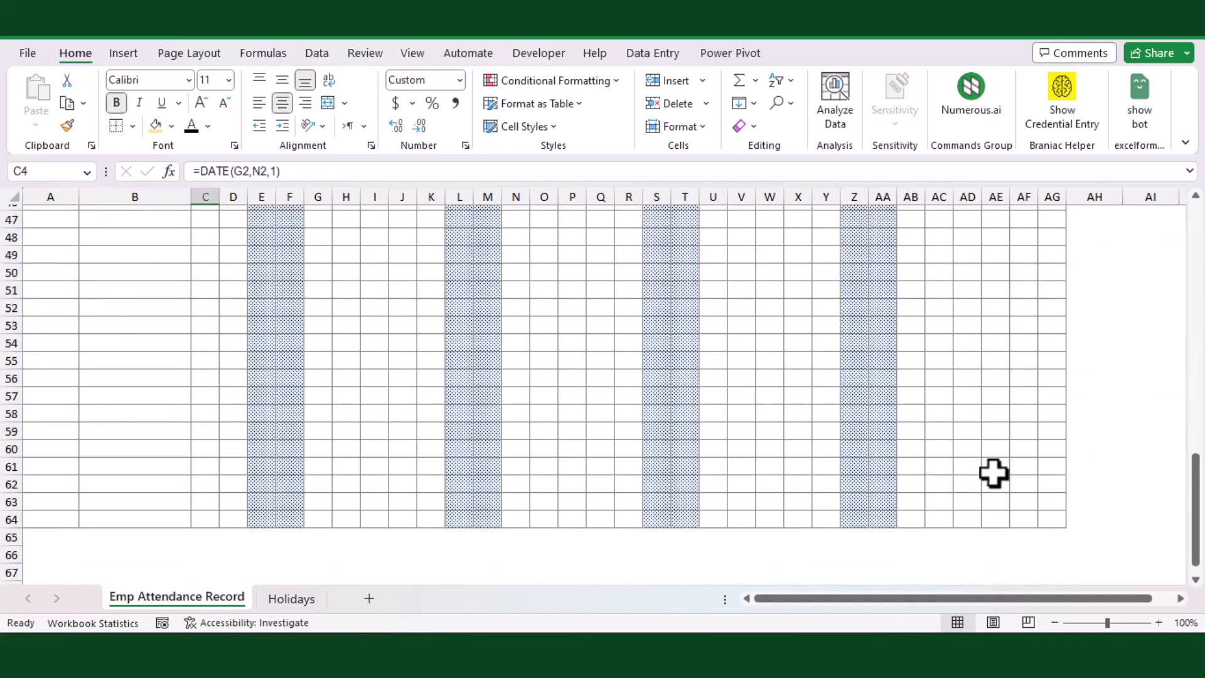
{"action": "left_click", "coordinate": [1057, 422], "text": "shift"}
{"action": "scroll", "coordinate": [276, 347], "scroll_direction": "up", "scroll_amount": 15}
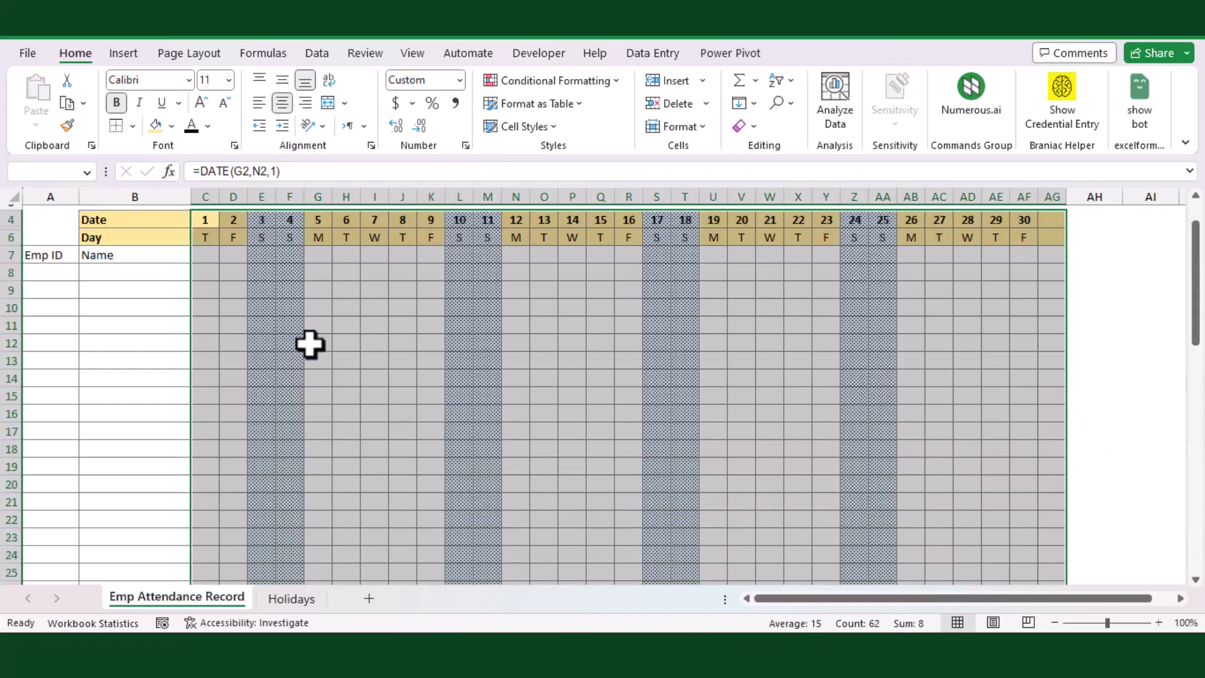
{"action": "scroll", "coordinate": [310, 344], "scroll_direction": "up", "scroll_amount": 1}
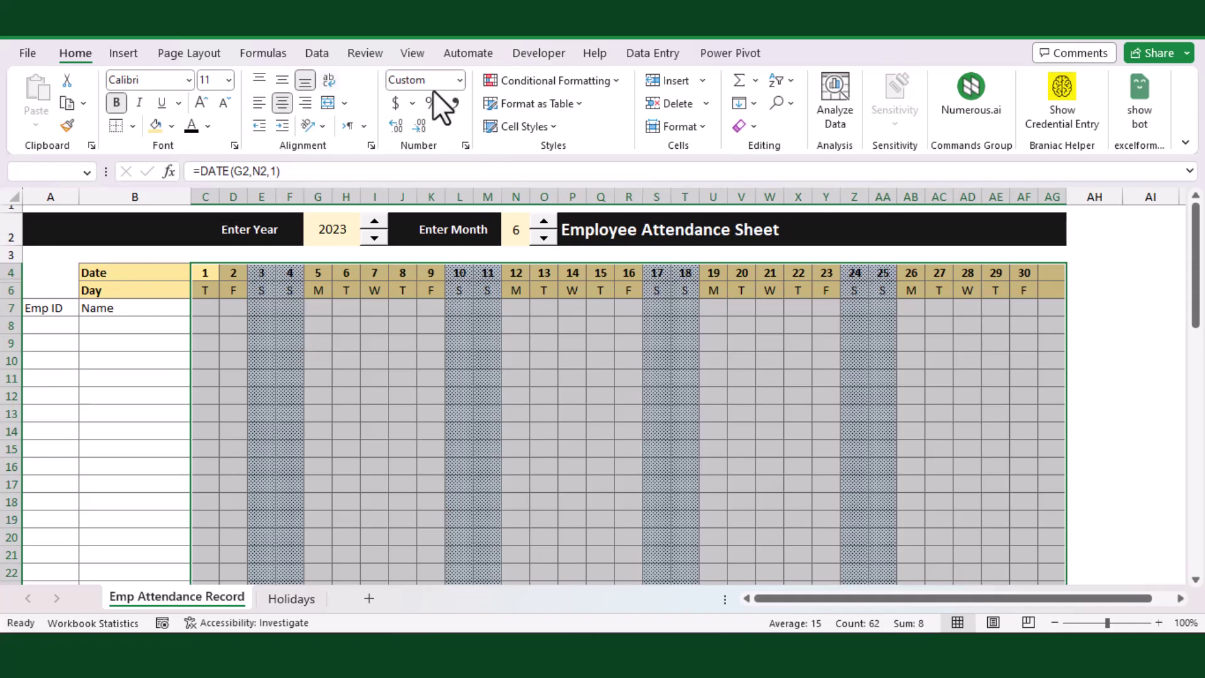
- Start a formula rule =MATCH(C4,Holidays!A2:A14,0) for the selected grid
{"action": "left_click", "coordinate": [544, 80]}
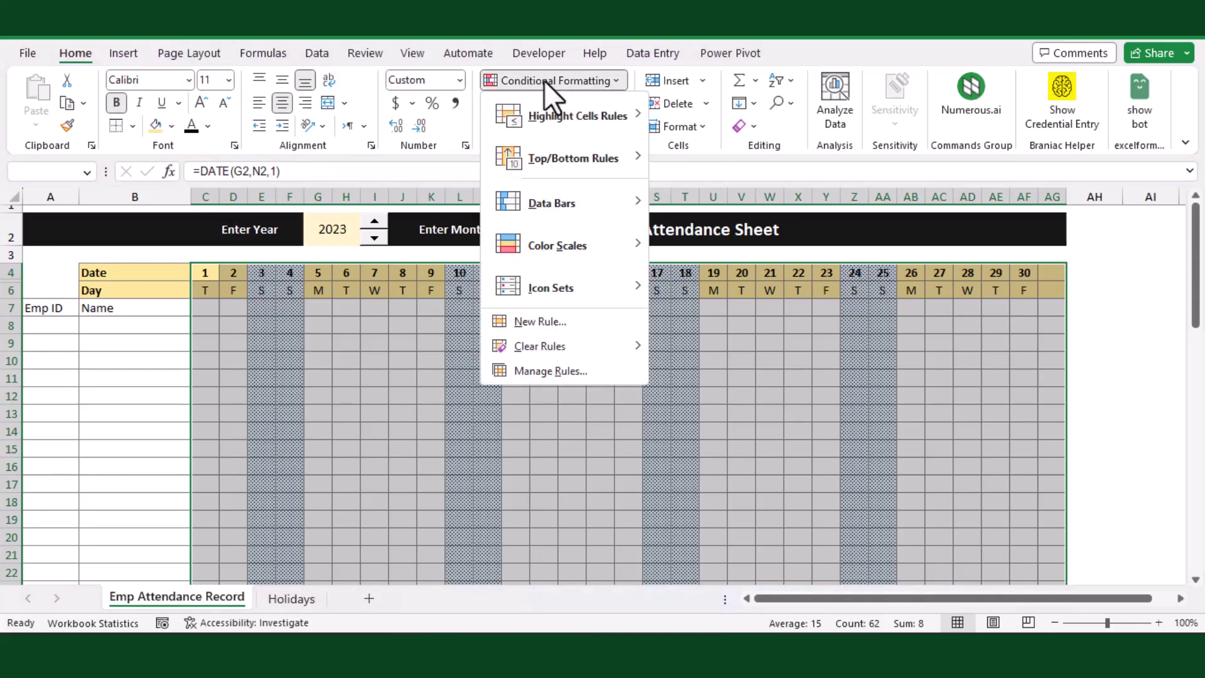
{"action": "left_click", "coordinate": [538, 325]}
{"action": "left_click", "coordinate": [483, 306]}
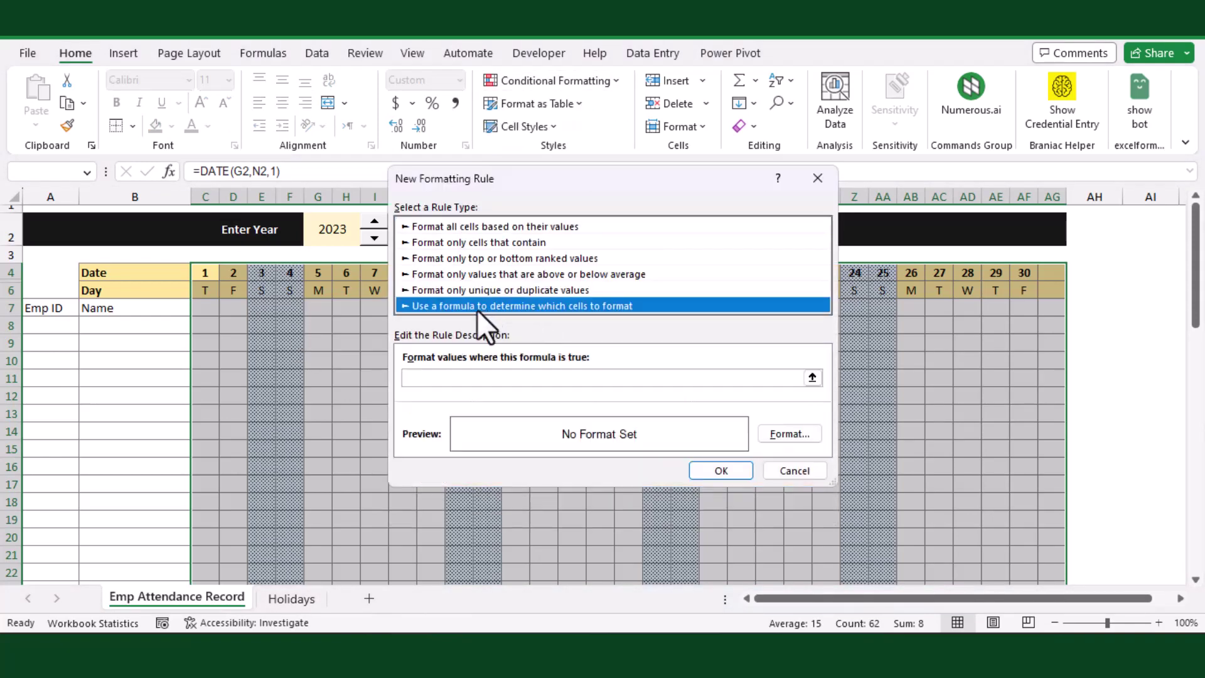
{"action": "left_click", "coordinate": [443, 378]}
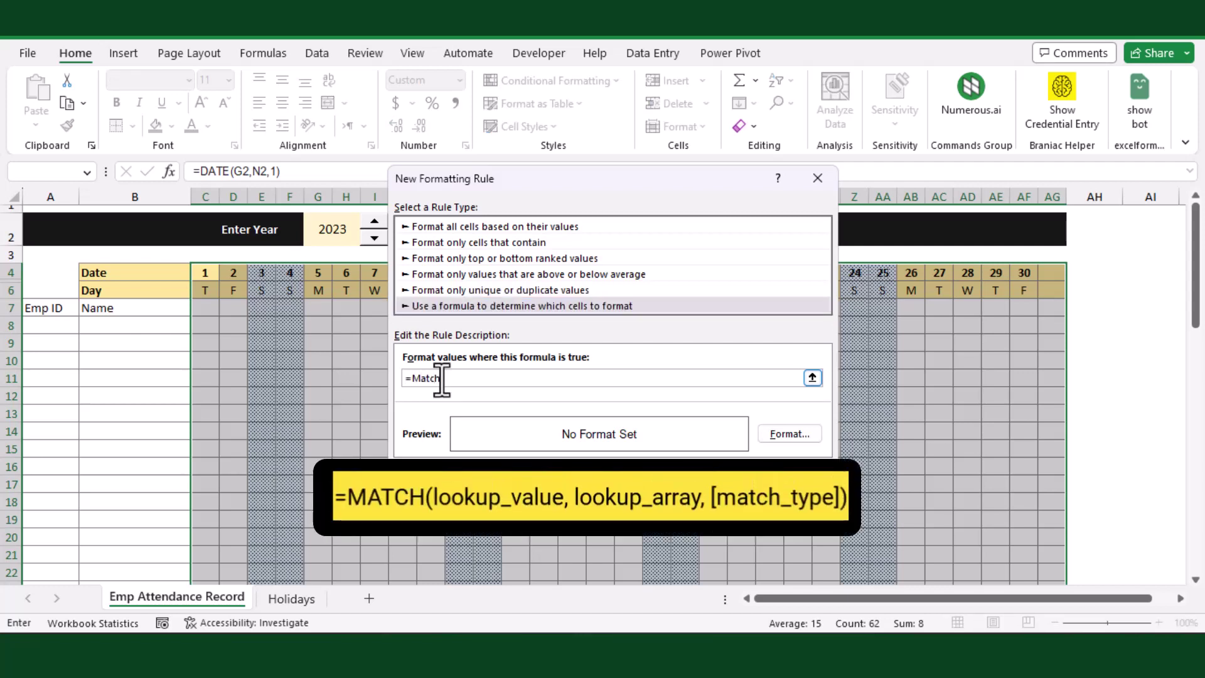
{"action": "type", "text": "=Match("}
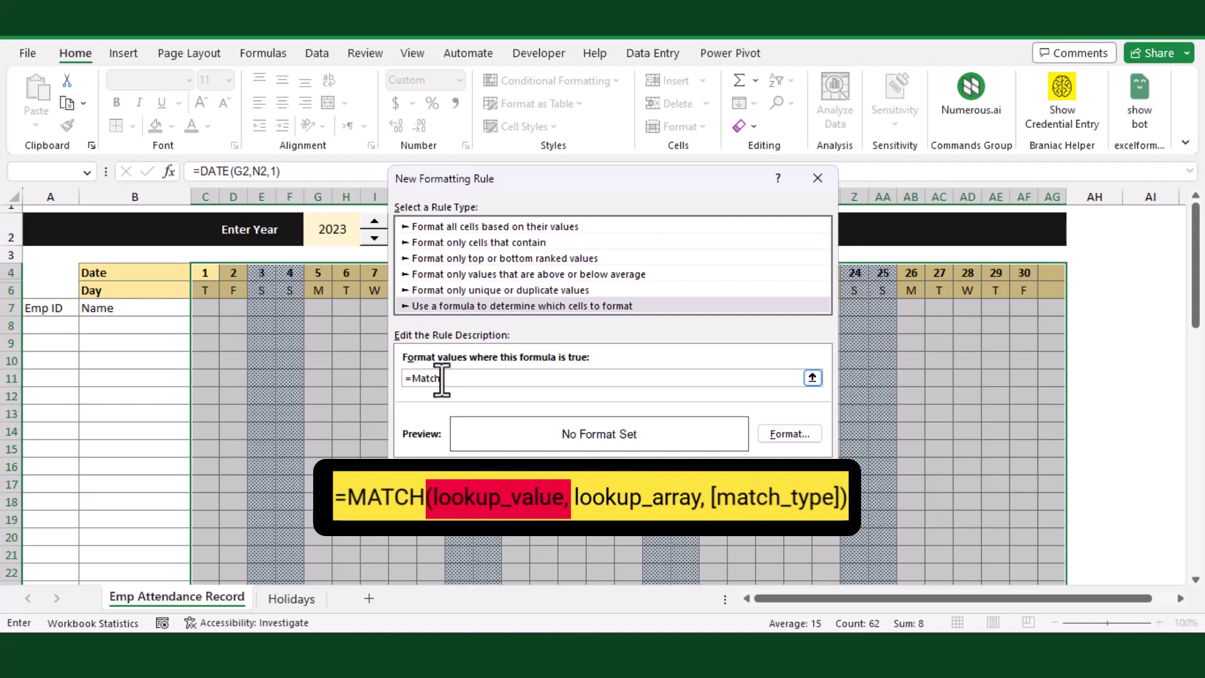
{"action": "left_click", "coordinate": [205, 274]}
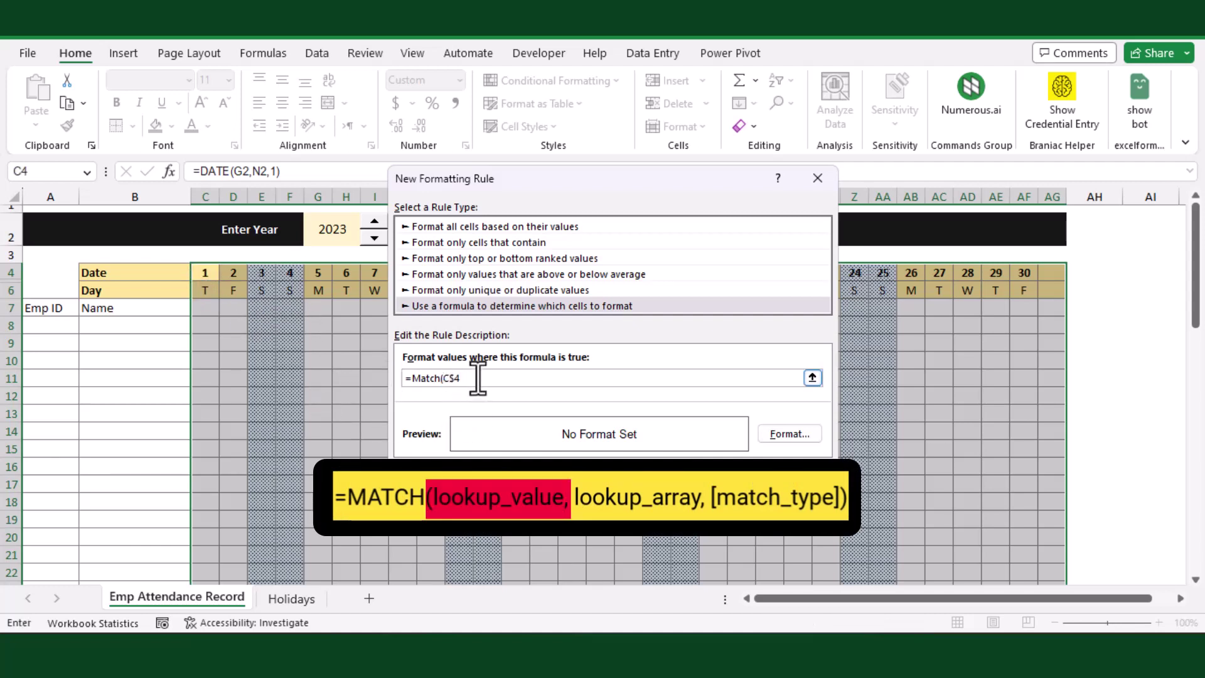
{"action": "type", "text": ","}
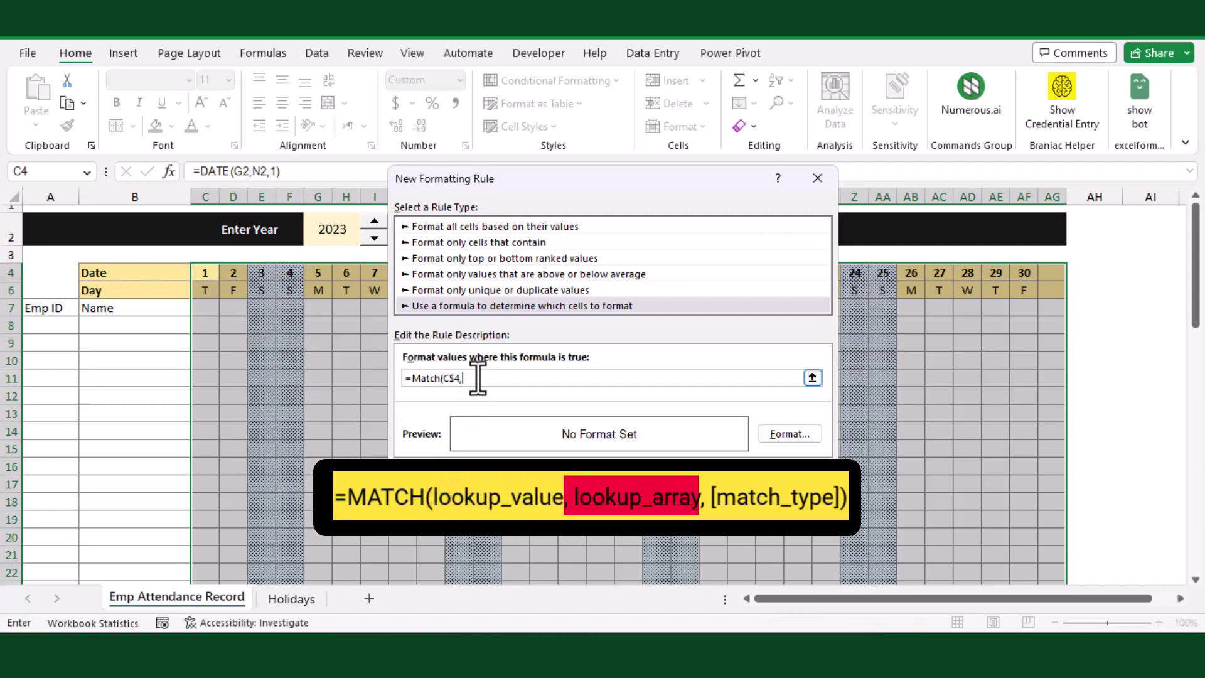
{"action": "left_click", "coordinate": [292, 600]}
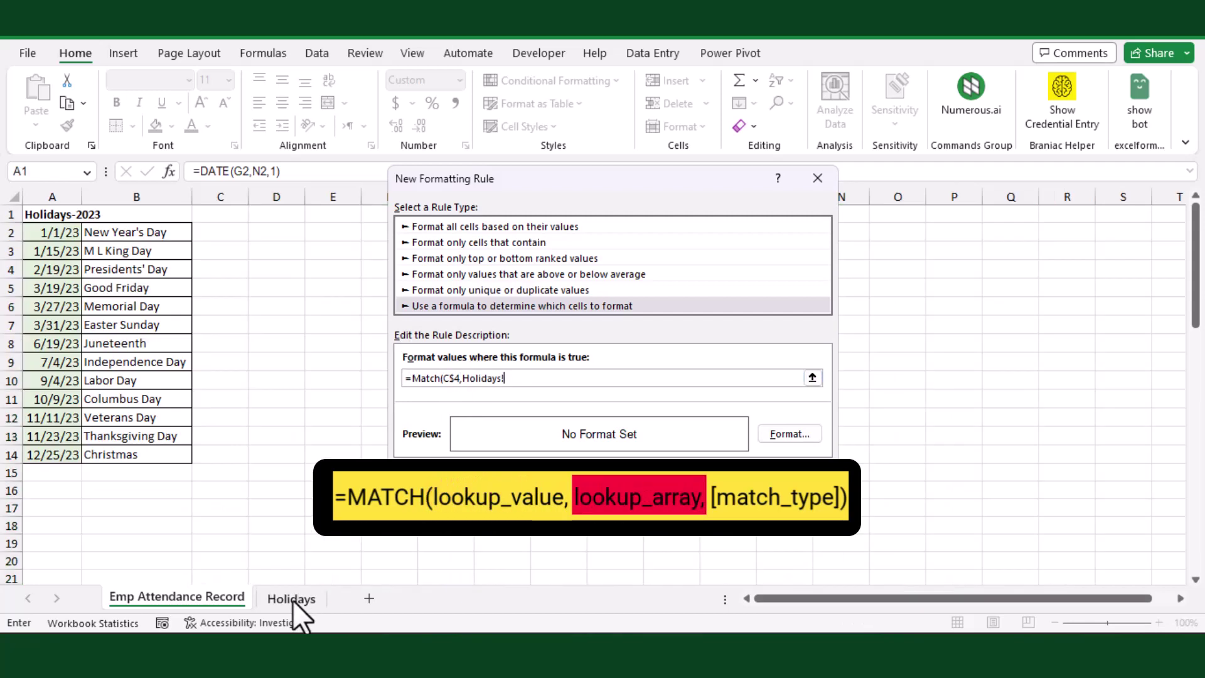
{"action": "left_click_drag", "start_coordinate": [55, 232], "coordinate": [59, 454]}
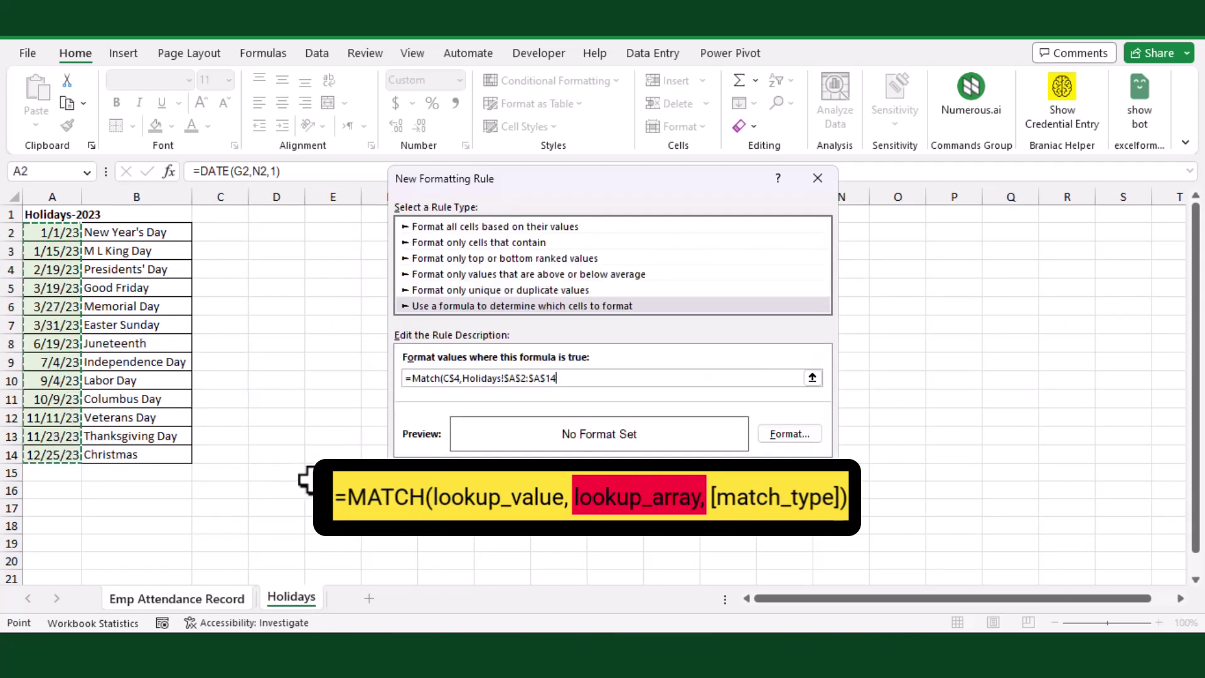
{"action": "type", "text": ","}
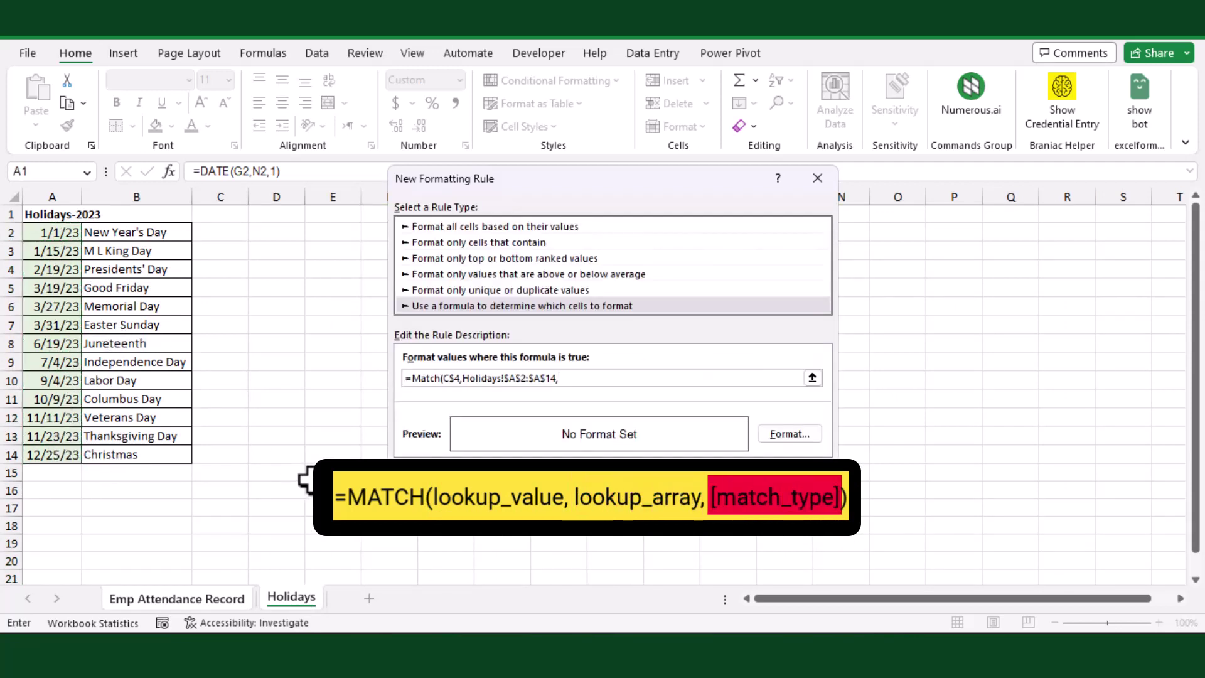
{"action": "type", "text": "0)"}
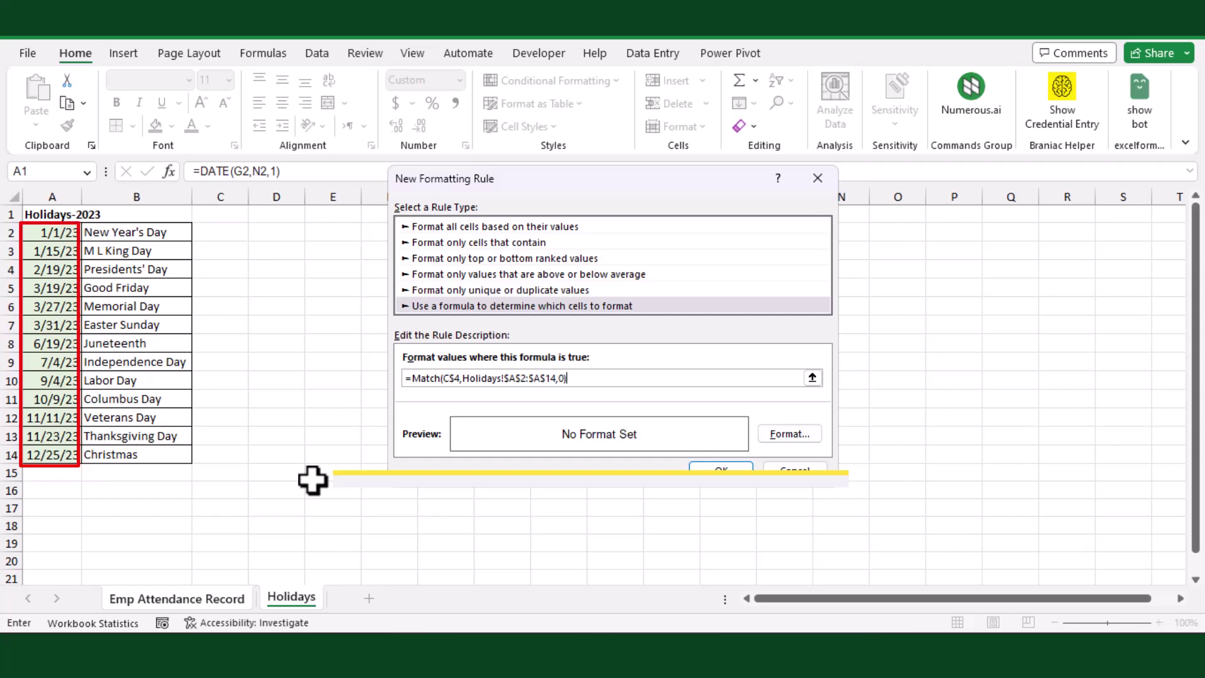
- Give the holiday rule a custom light pink fill and create it
{"action": "left_click", "coordinate": [792, 437]}
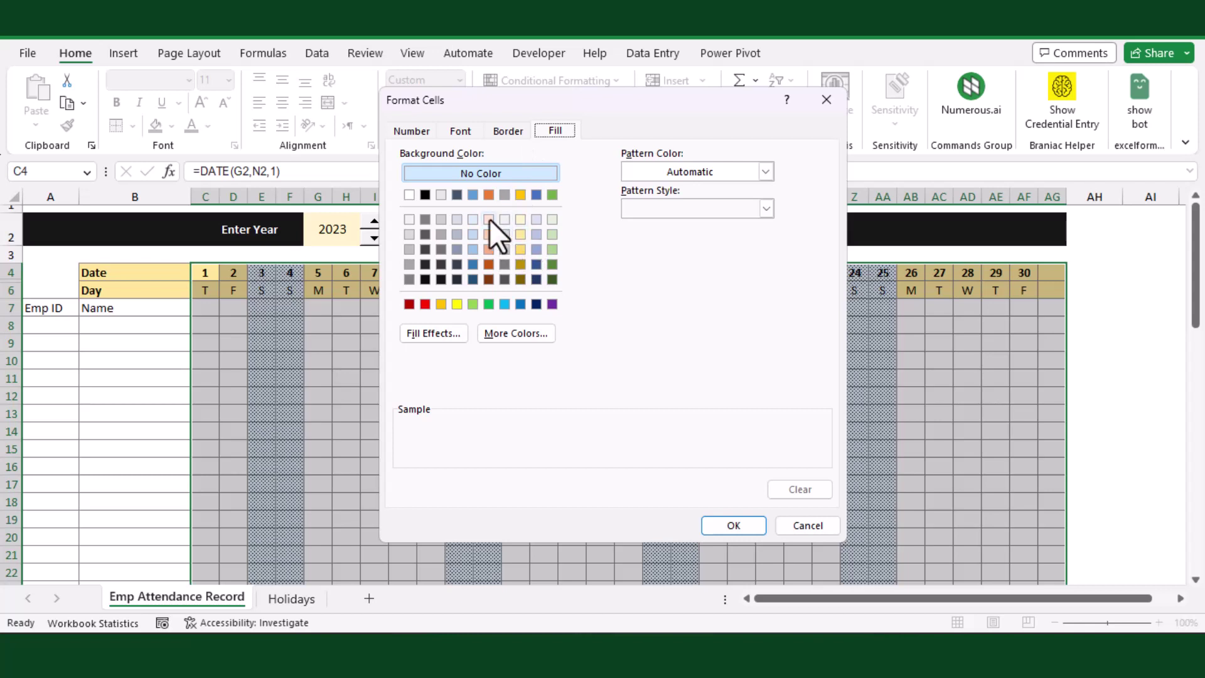
{"action": "left_click", "coordinate": [488, 218]}
{"action": "left_click", "coordinate": [506, 334]}
{"action": "left_click", "coordinate": [614, 236]}
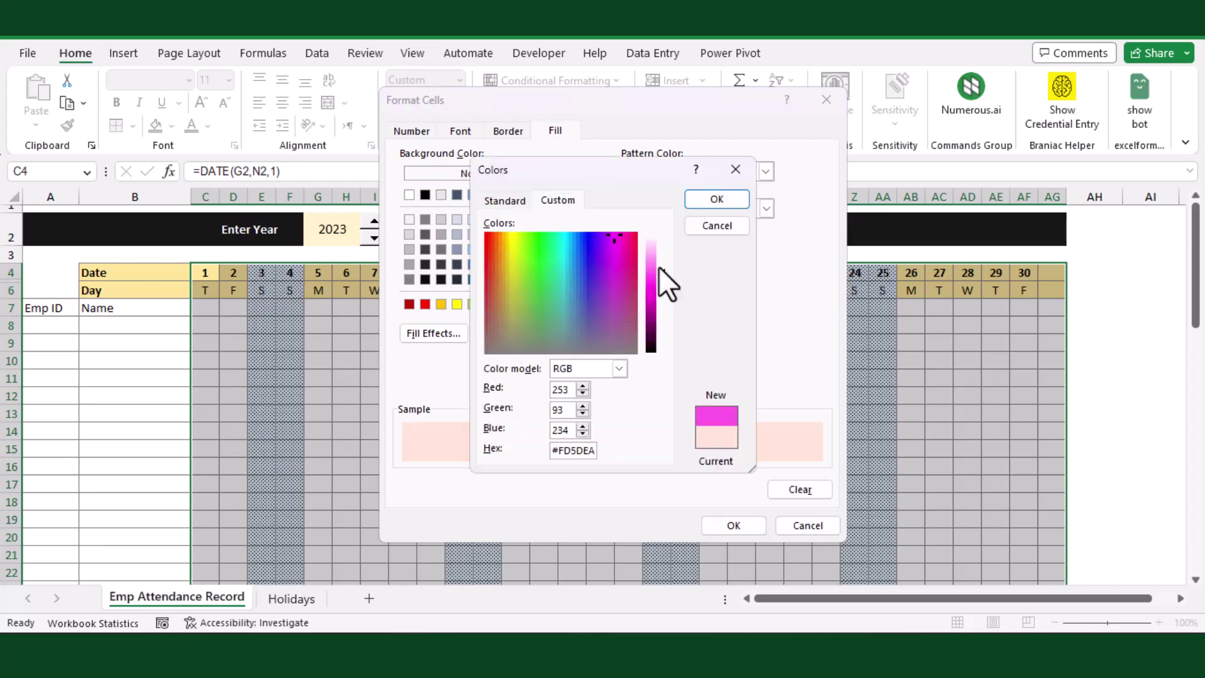
{"action": "left_click_drag", "start_coordinate": [660, 267], "coordinate": [660, 255]}
{"action": "left_click", "coordinate": [716, 199]}
{"action": "left_click", "coordinate": [716, 525]}
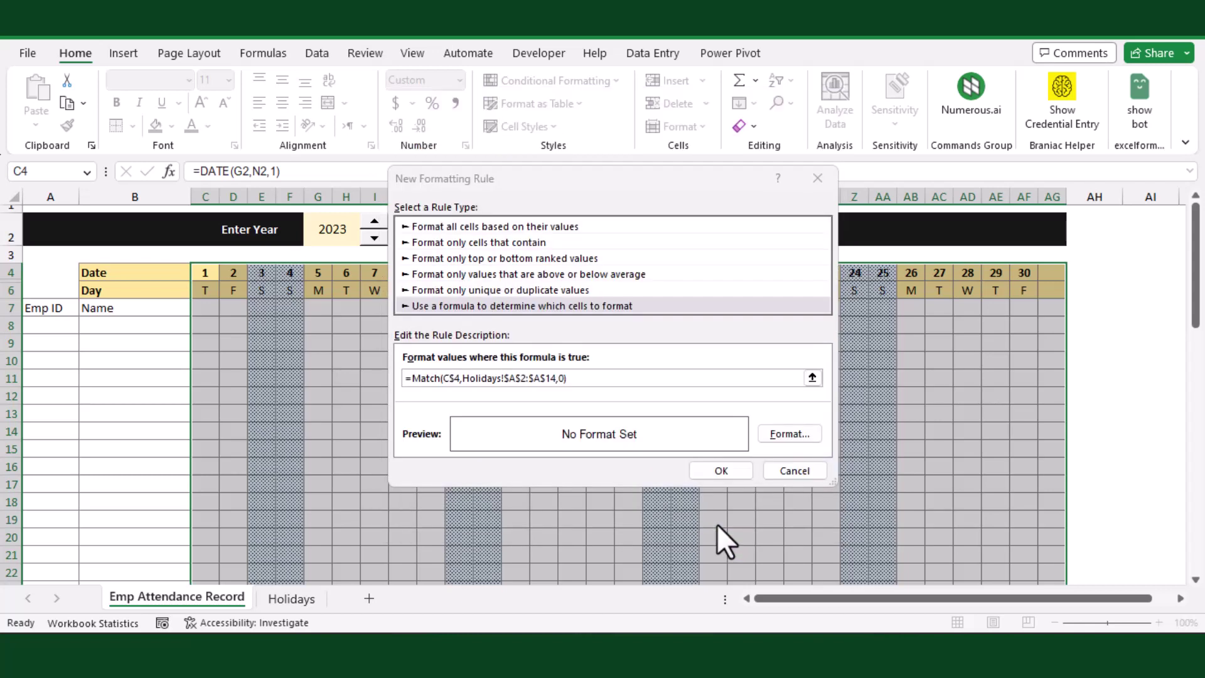
{"action": "left_click", "coordinate": [722, 470]}
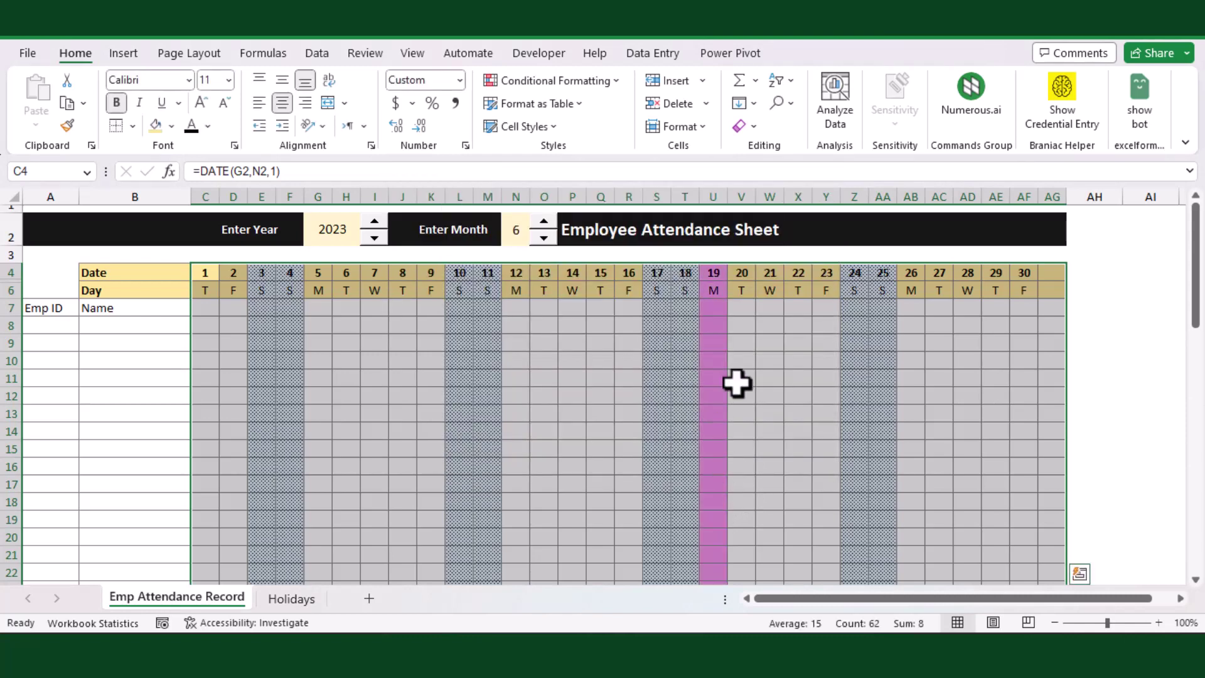
{"action": "left_click", "coordinate": [826, 395]}
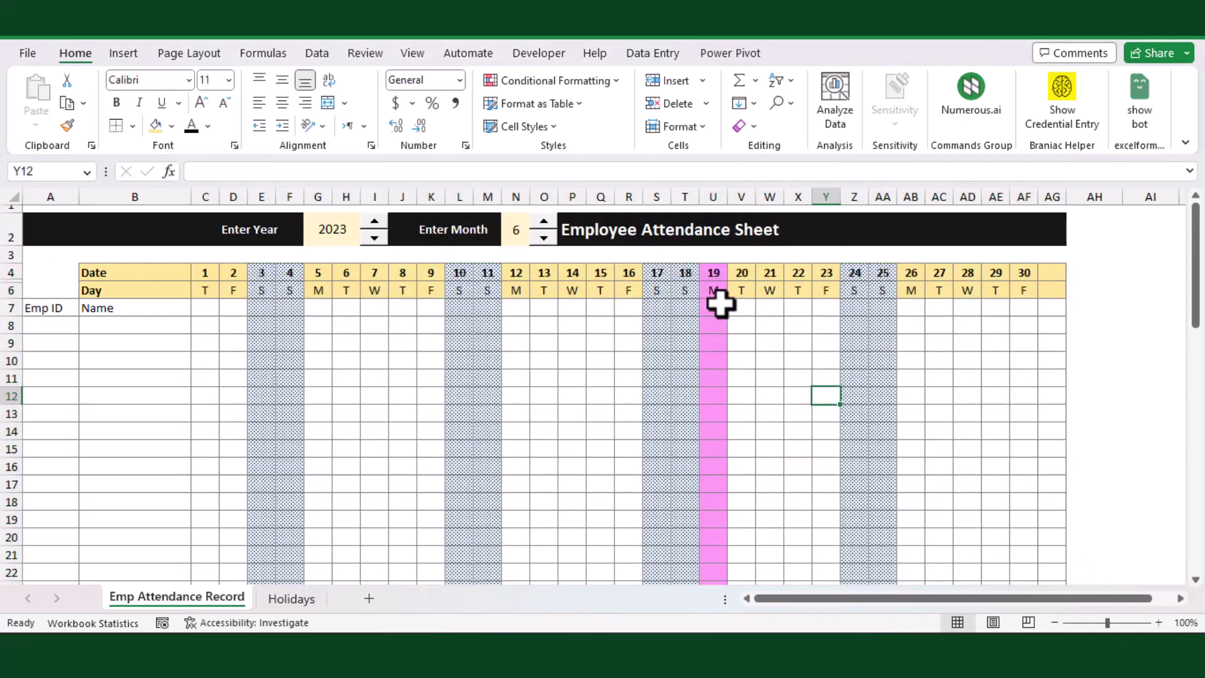
- Step the attendance month from 7 up to 11 to check holiday shading
{"action": "left_click", "coordinate": [291, 599]}
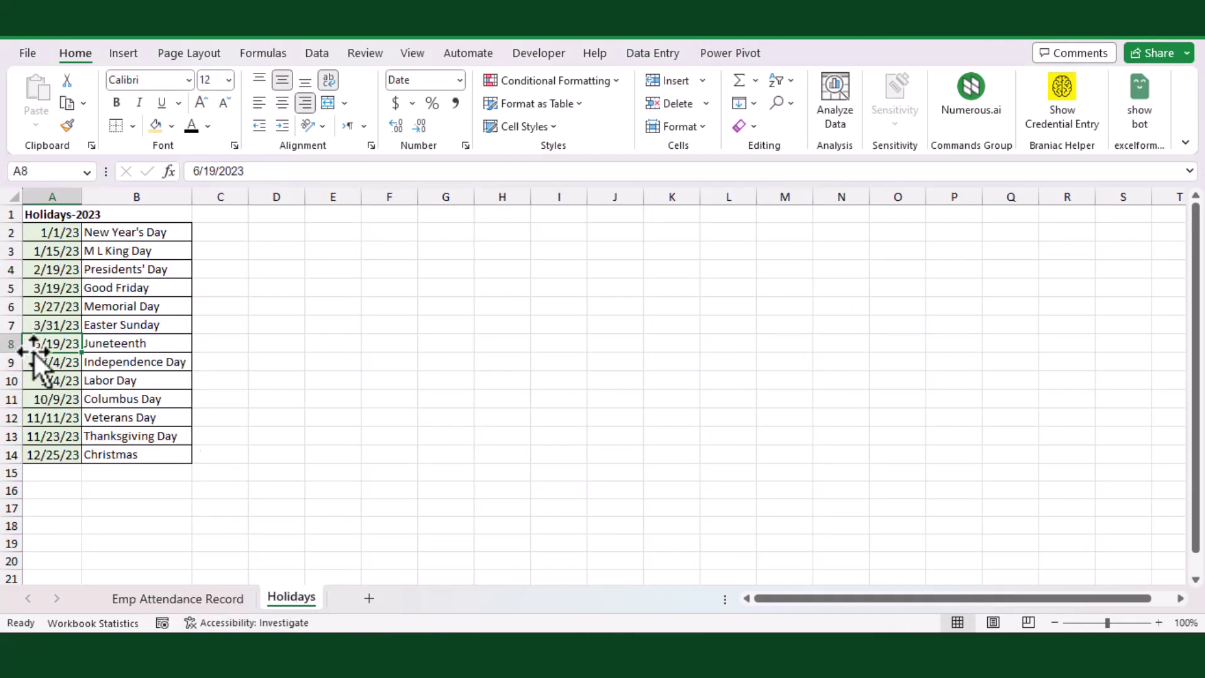
{"action": "left_click", "coordinate": [189, 599]}
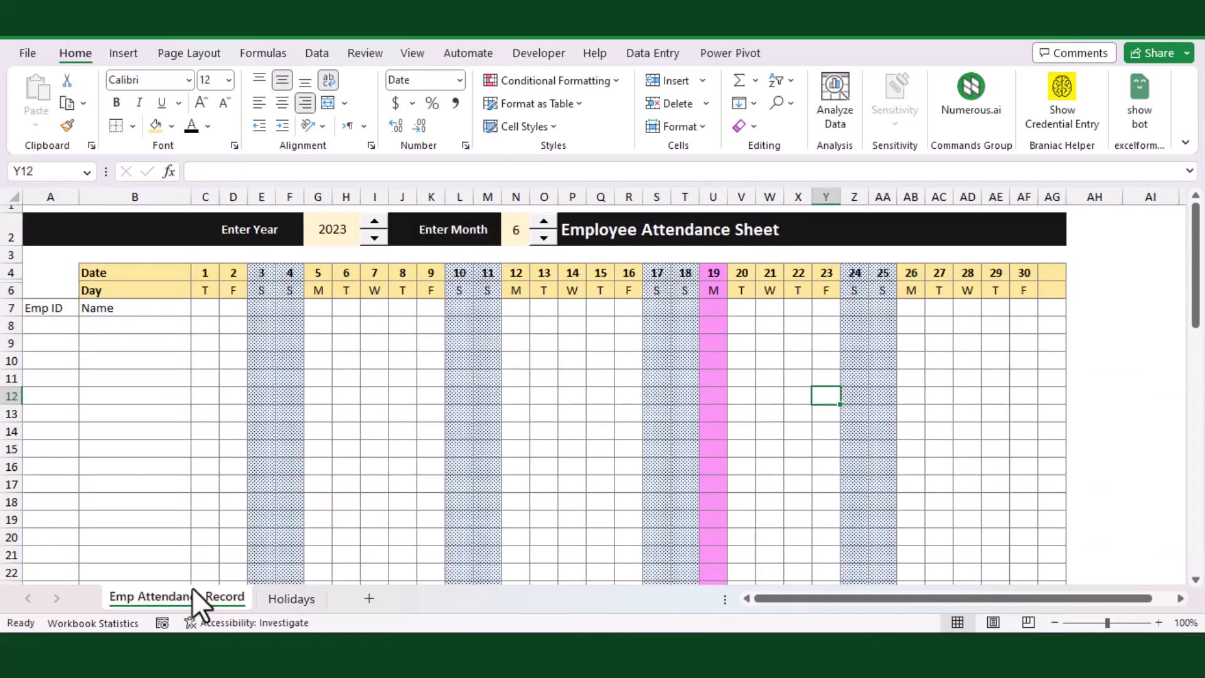
{"action": "left_click", "coordinate": [543, 224]}
{"action": "left_click", "coordinate": [543, 223]}
{"action": "left_click", "coordinate": [543, 224]}
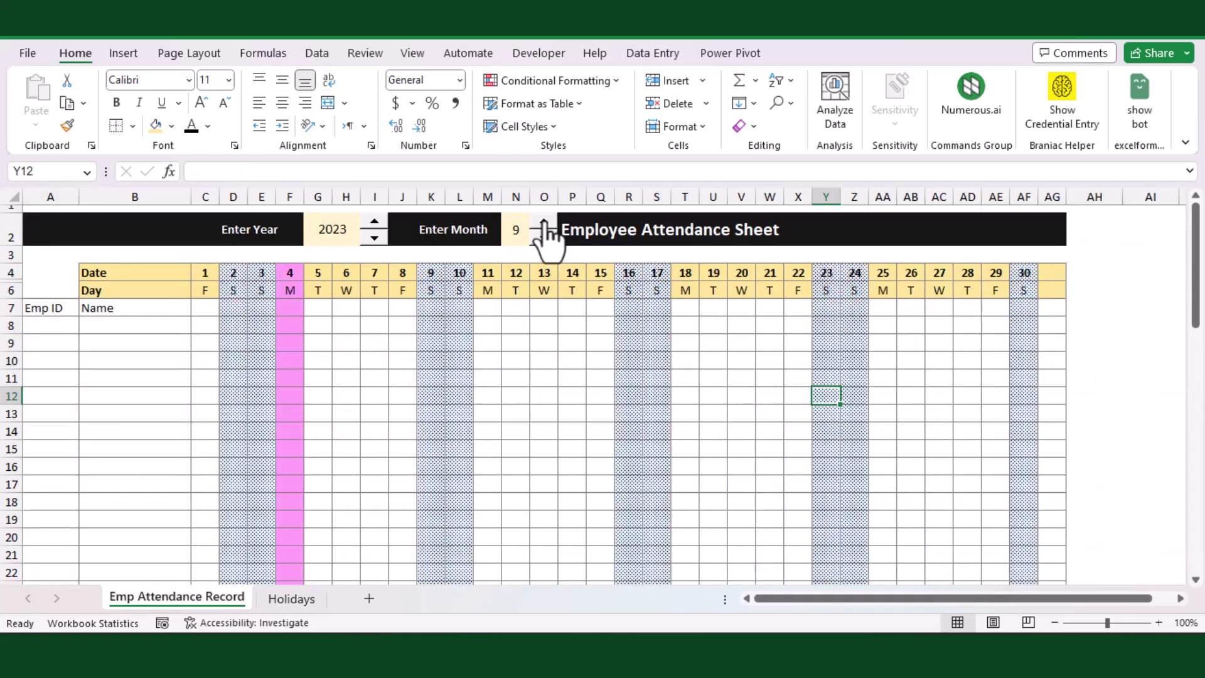
{"action": "left_click", "coordinate": [543, 224]}
{"action": "left_click", "coordinate": [544, 224]}
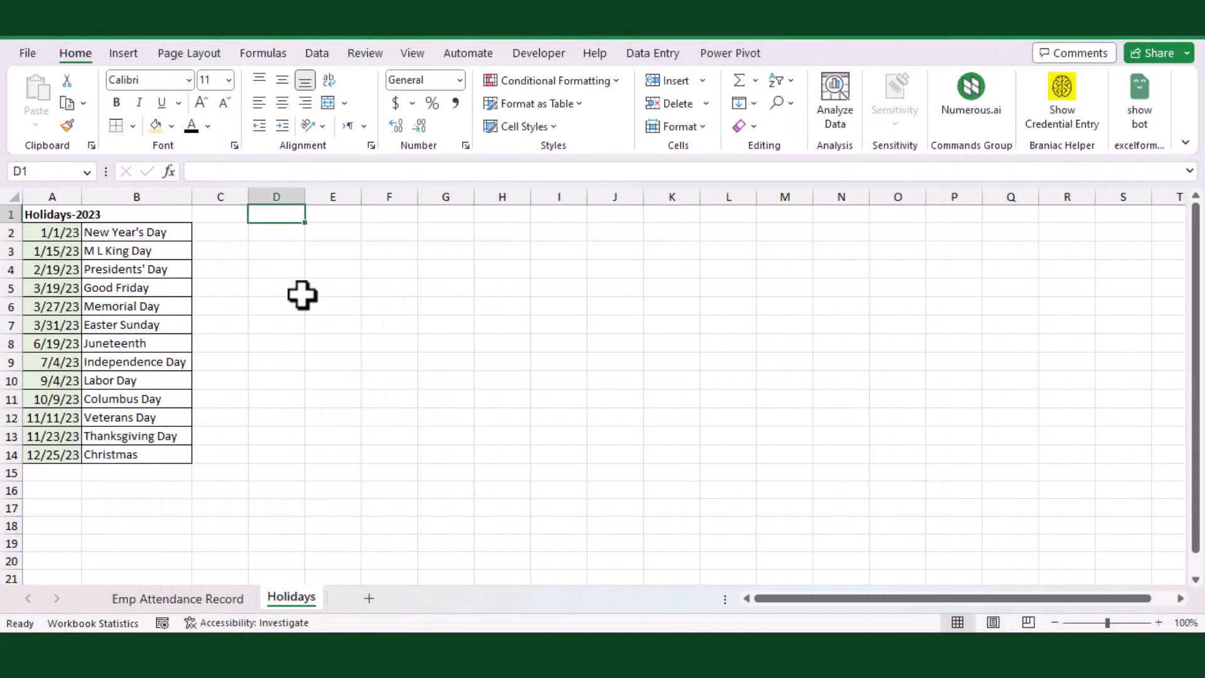
- Finish the code table and apply All Borders to Holidays D2:E7
{"action": "type", "text": "Leave"}
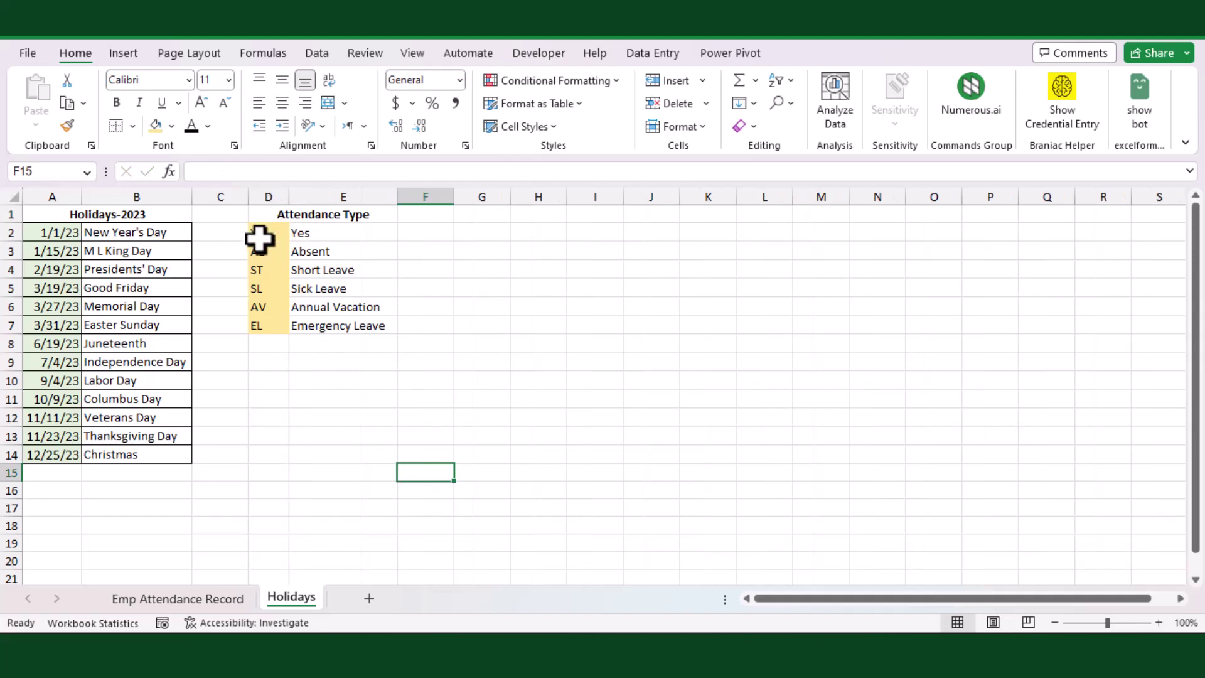
{"action": "left_click_drag", "start_coordinate": [258, 237], "coordinate": [358, 325]}
{"action": "left_click", "coordinate": [133, 126]}
{"action": "left_click", "coordinate": [162, 300]}
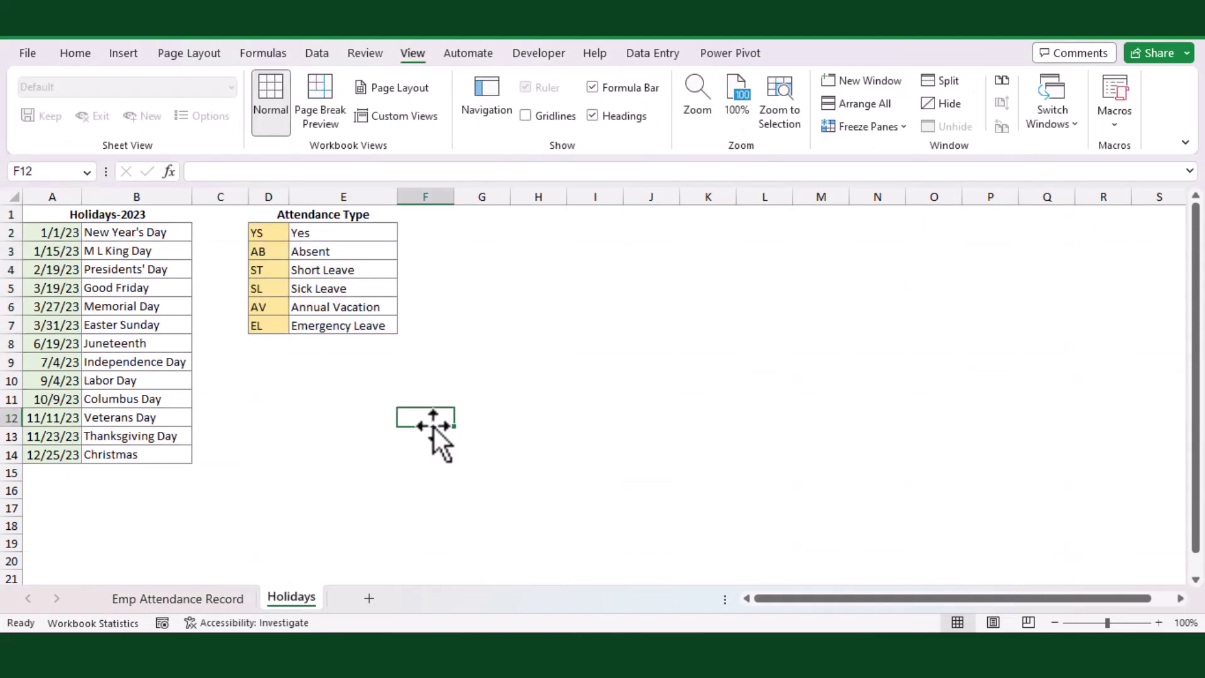
{"action": "left_click", "coordinate": [521, 419]}
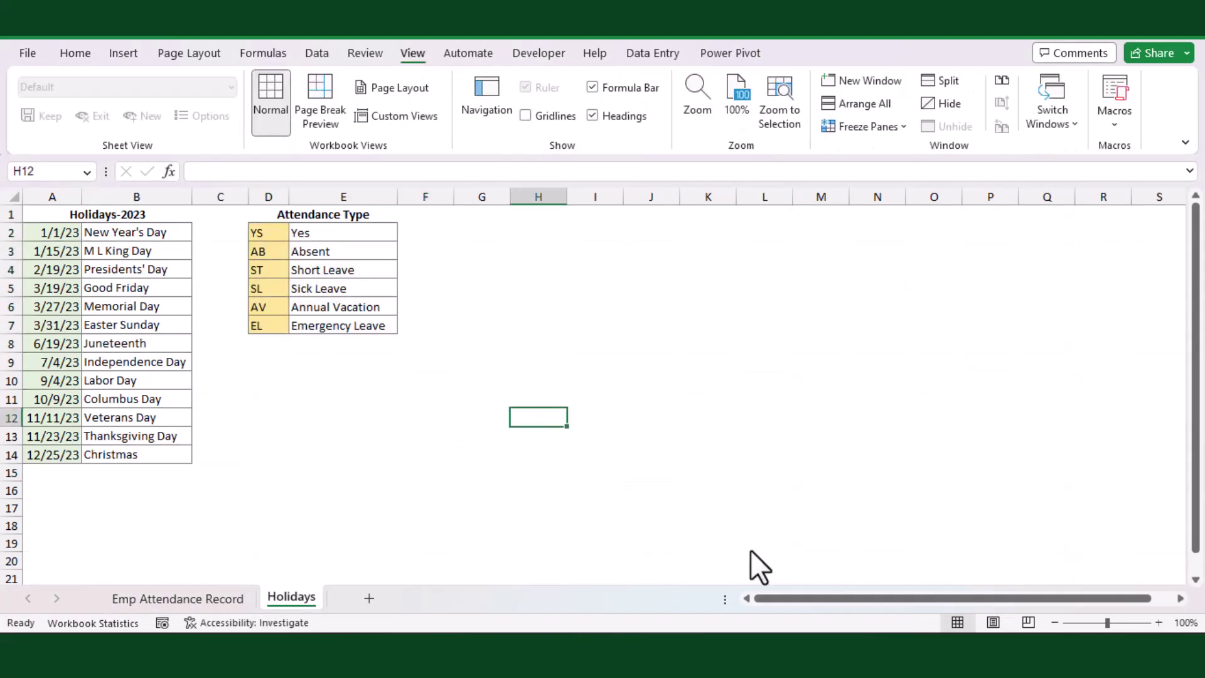
- Select the attendance grid from C7 to AG on Emp Attendance Record
{"action": "left_click", "coordinate": [186, 597]}
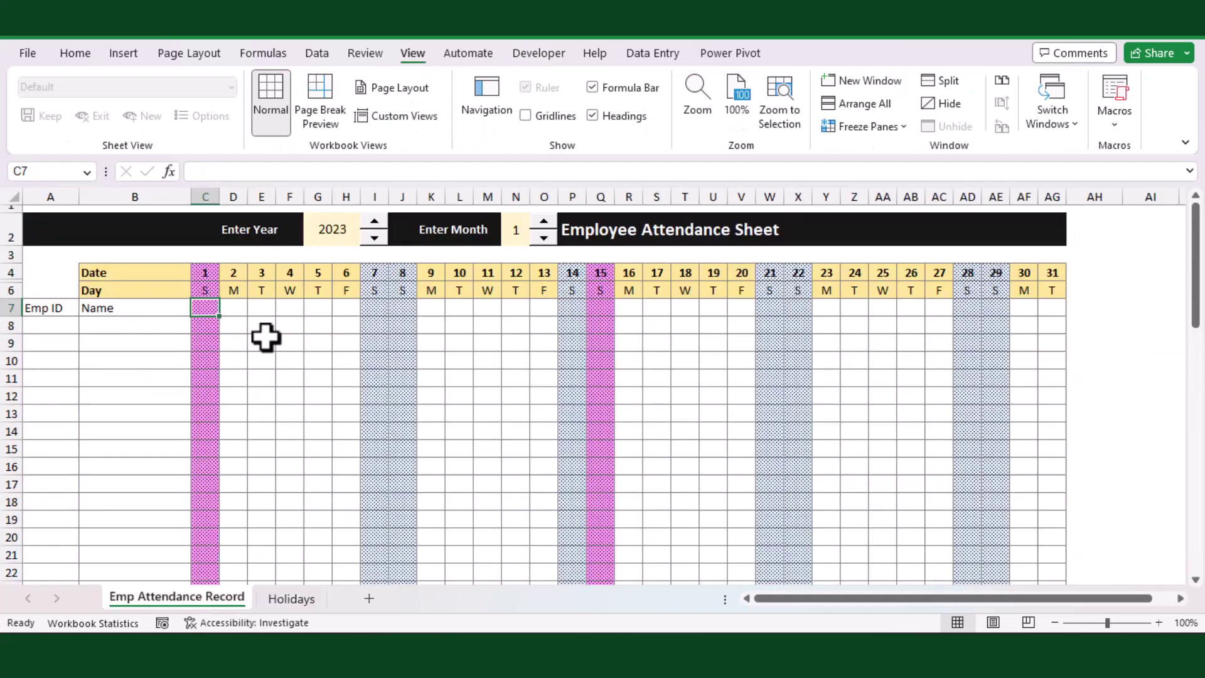
{"action": "scroll", "coordinate": [917, 389], "scroll_direction": "down", "scroll_amount": 20}
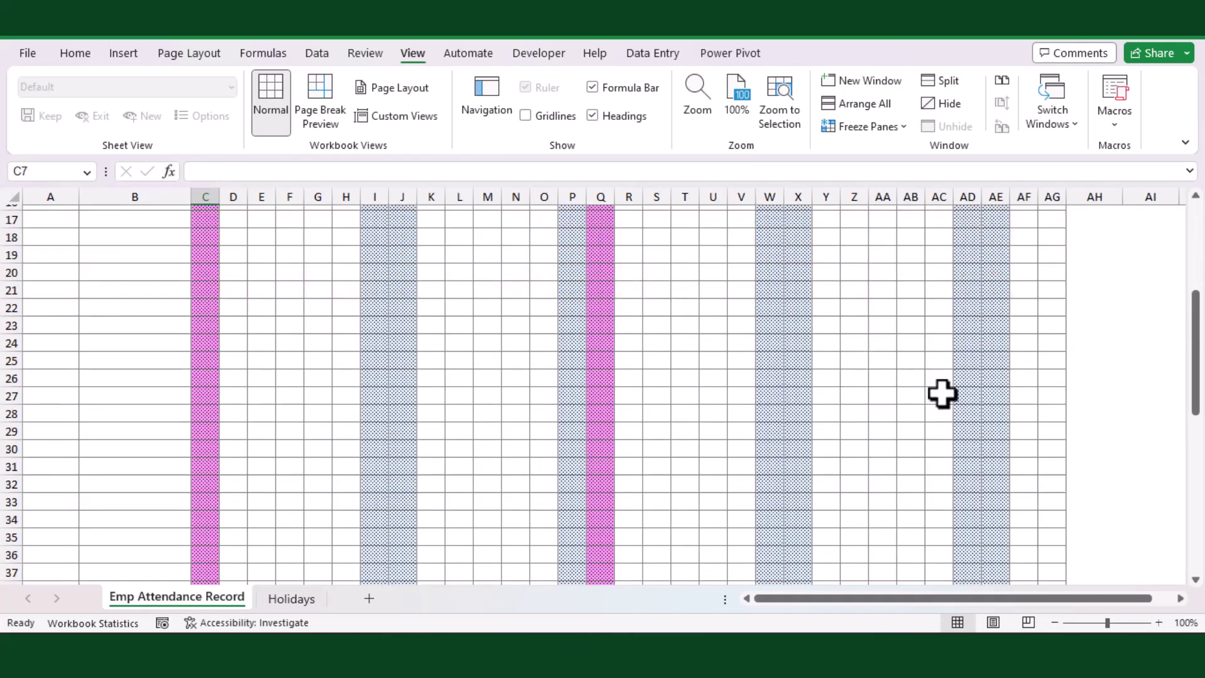
{"action": "left_click_drag", "start_coordinate": [1042, 253], "coordinate": [555, 395]}
{"action": "scroll", "coordinate": [555, 395], "scroll_direction": "up", "scroll_amount": 7}
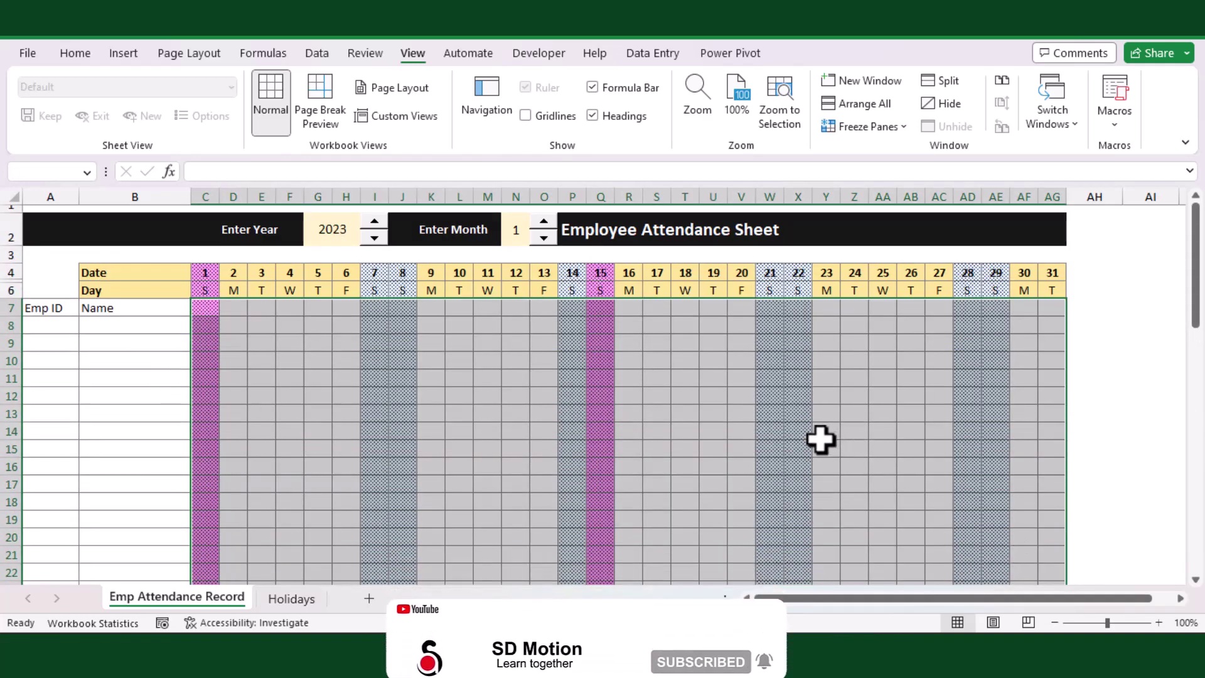
- Add list data validation to the grid with source =Holidays!$D$2:$D$7
{"action": "left_click", "coordinate": [73, 52]}
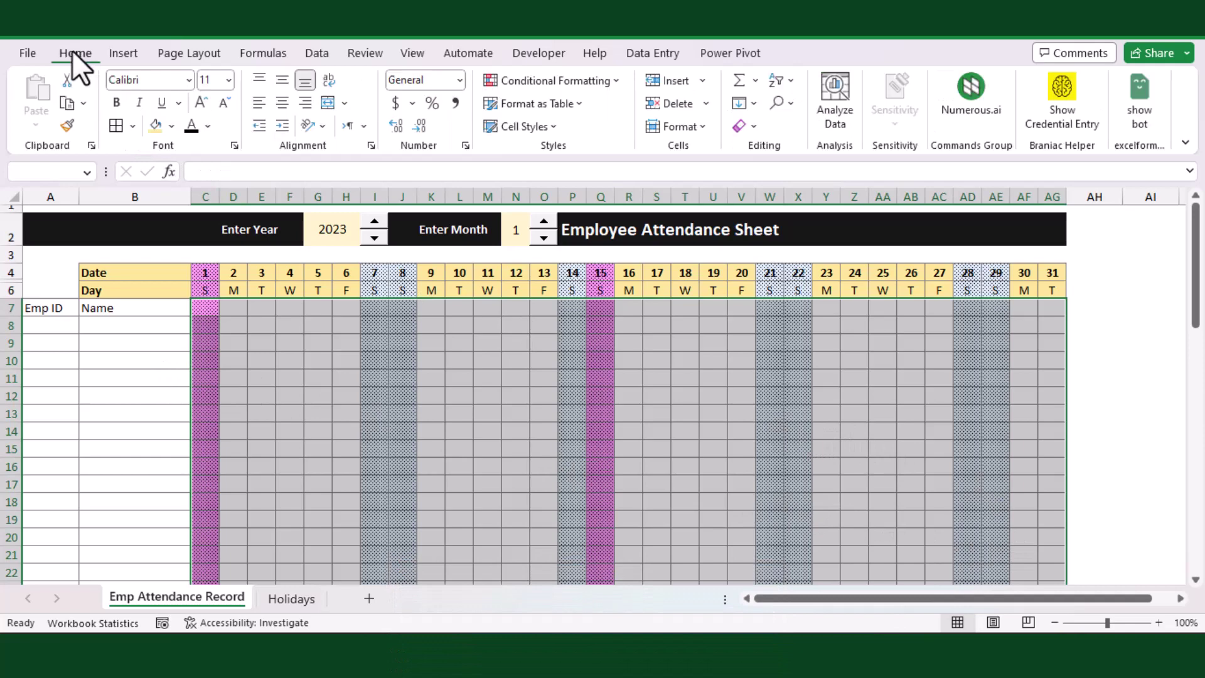
{"action": "left_click", "coordinate": [317, 54]}
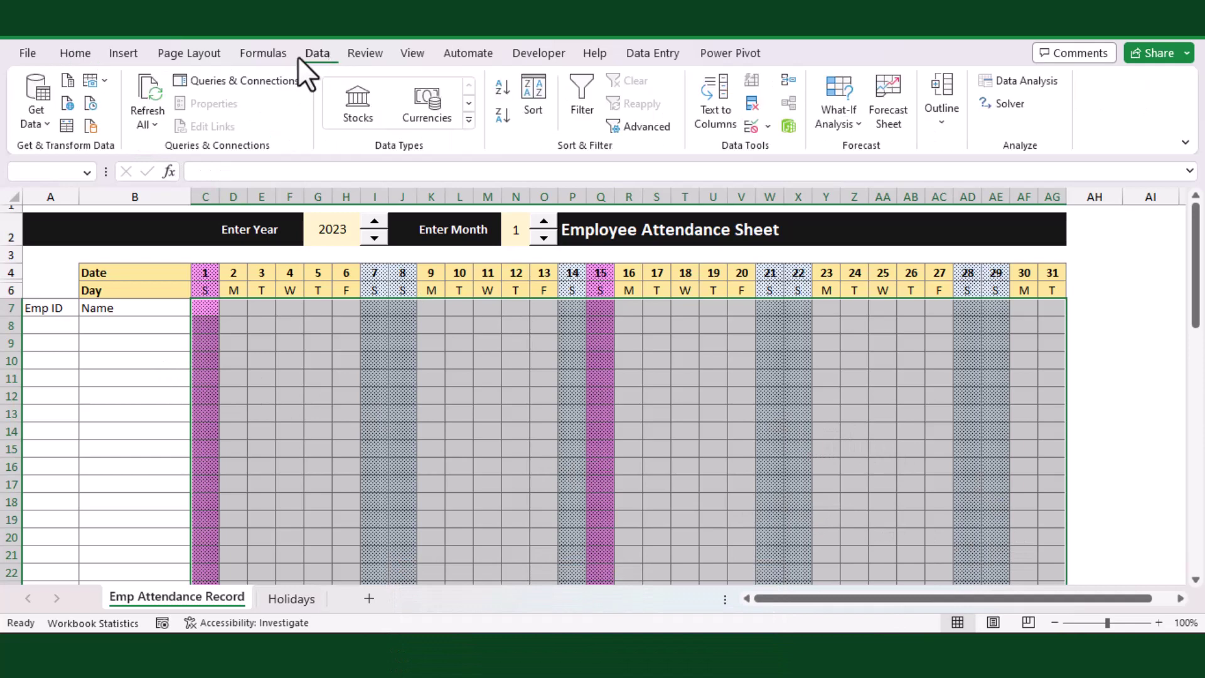
{"action": "left_click", "coordinate": [753, 125]}
{"action": "left_click", "coordinate": [563, 257]}
{"action": "left_click", "coordinate": [506, 306]}
{"action": "left_click", "coordinate": [692, 328]}
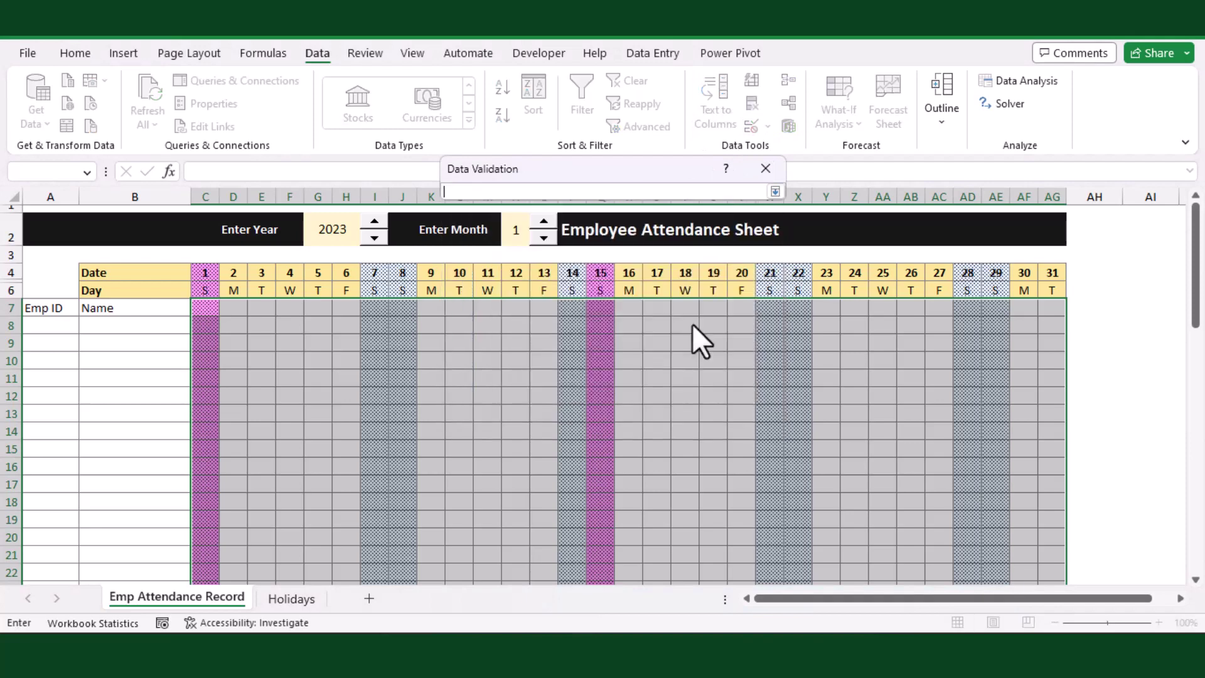
{"action": "left_click", "coordinate": [290, 598]}
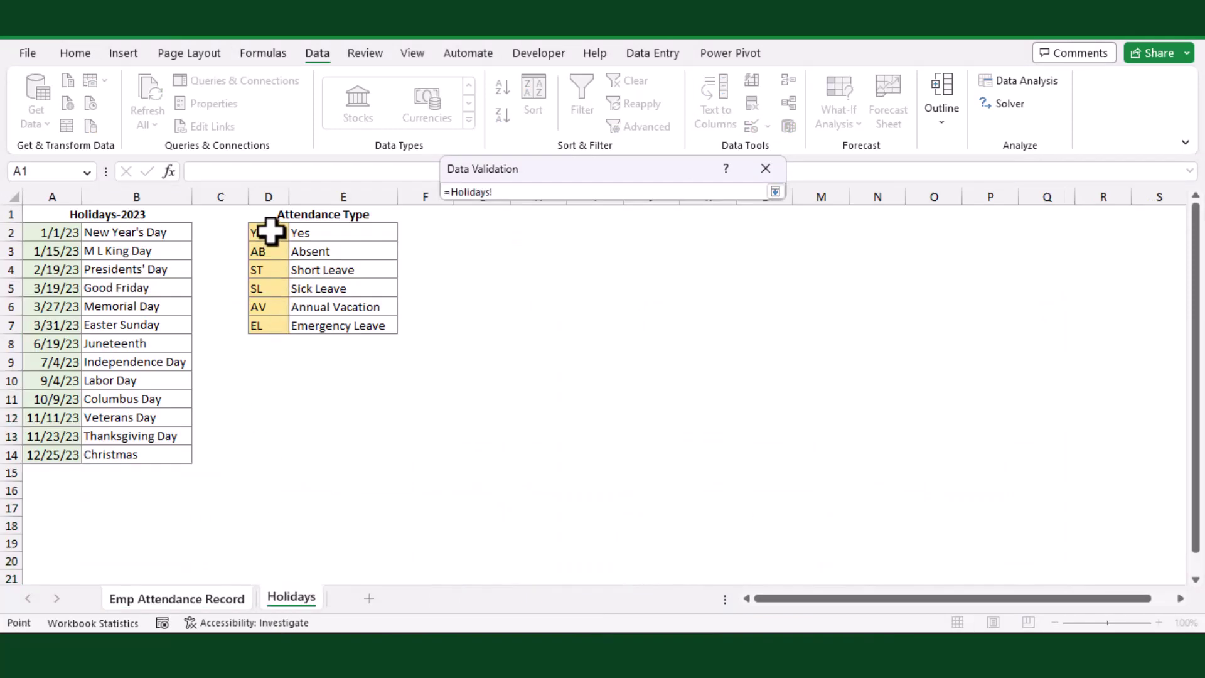
{"action": "left_click_drag", "start_coordinate": [268, 232], "coordinate": [279, 326]}
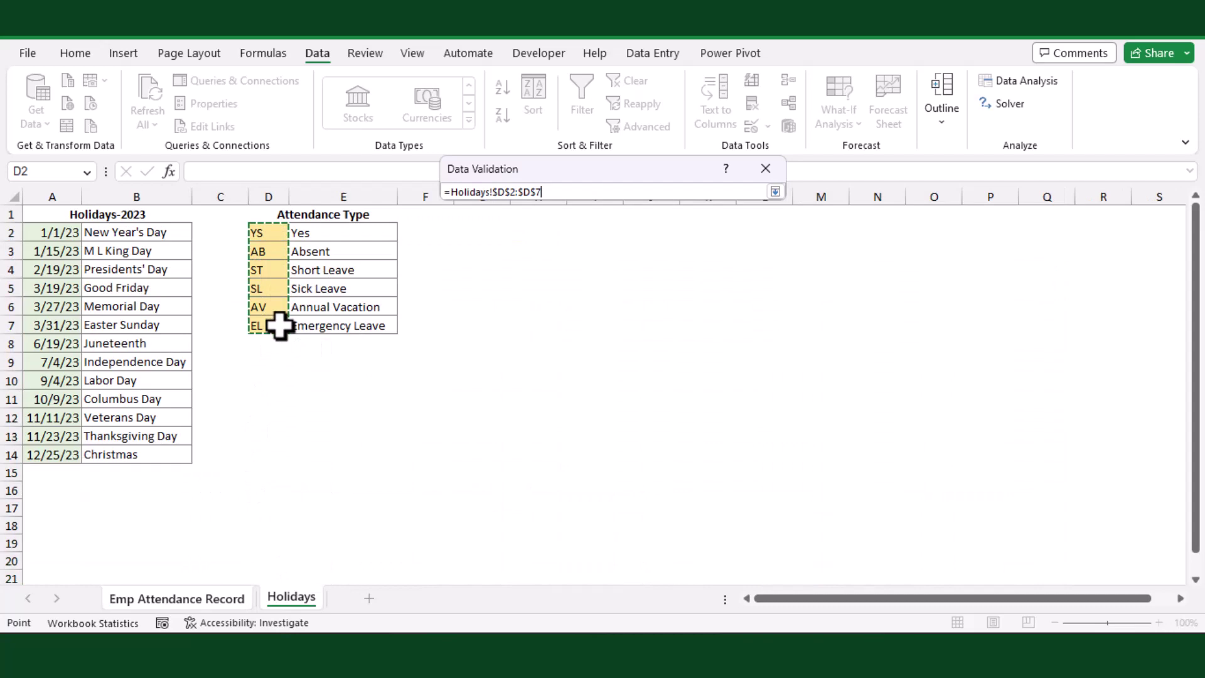
{"action": "key", "text": "Return"}
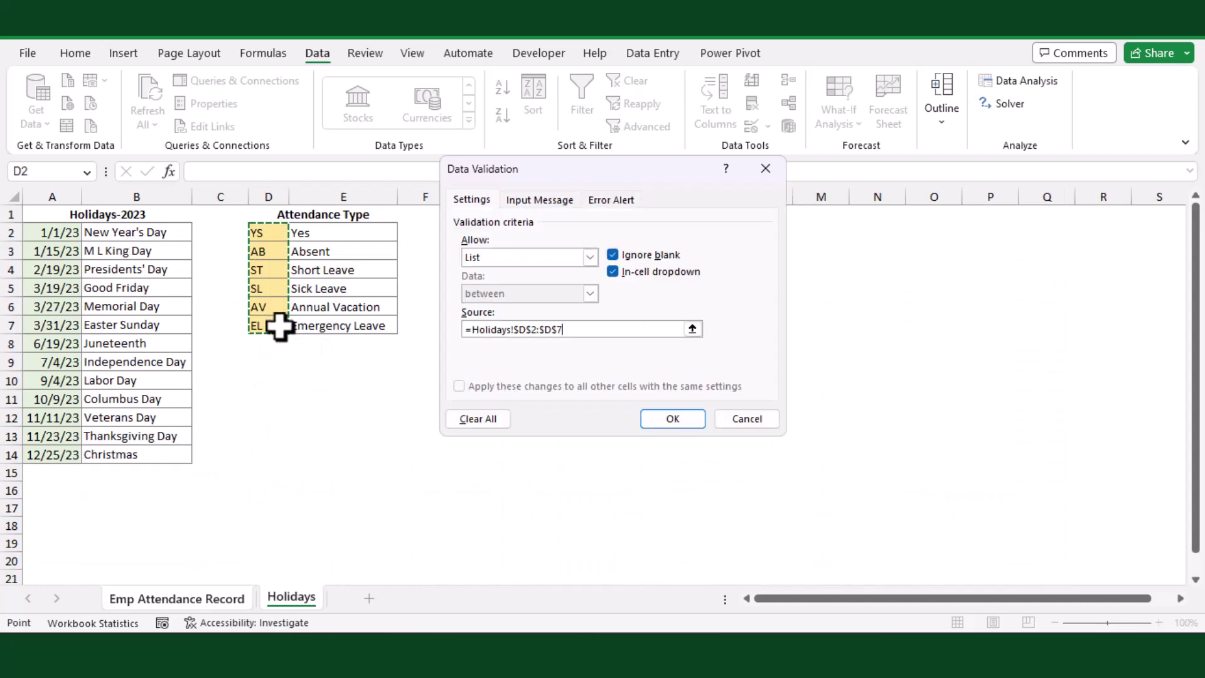
{"action": "left_click", "coordinate": [671, 417]}
- Test the dropdown by picking attendance codes in row 7, such as YS in D7
{"action": "left_click", "coordinate": [314, 360]}
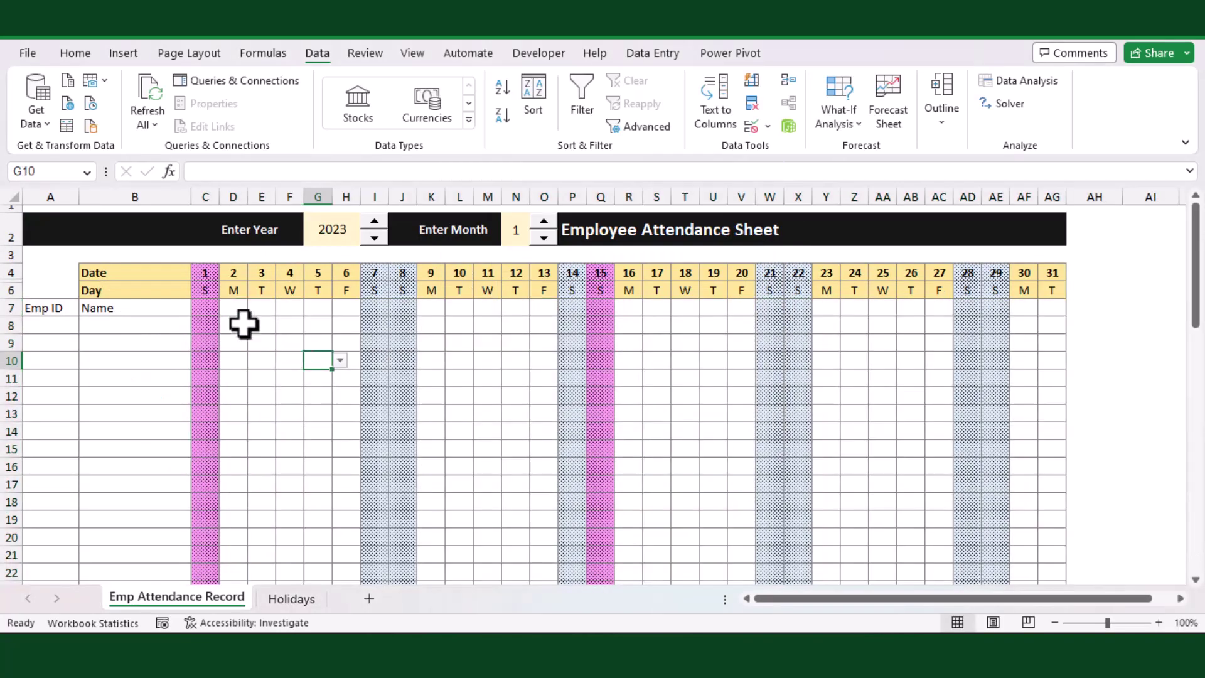
{"action": "left_click", "coordinate": [209, 307]}
{"action": "left_click", "coordinate": [242, 307]}
{"action": "left_click", "coordinate": [255, 308]}
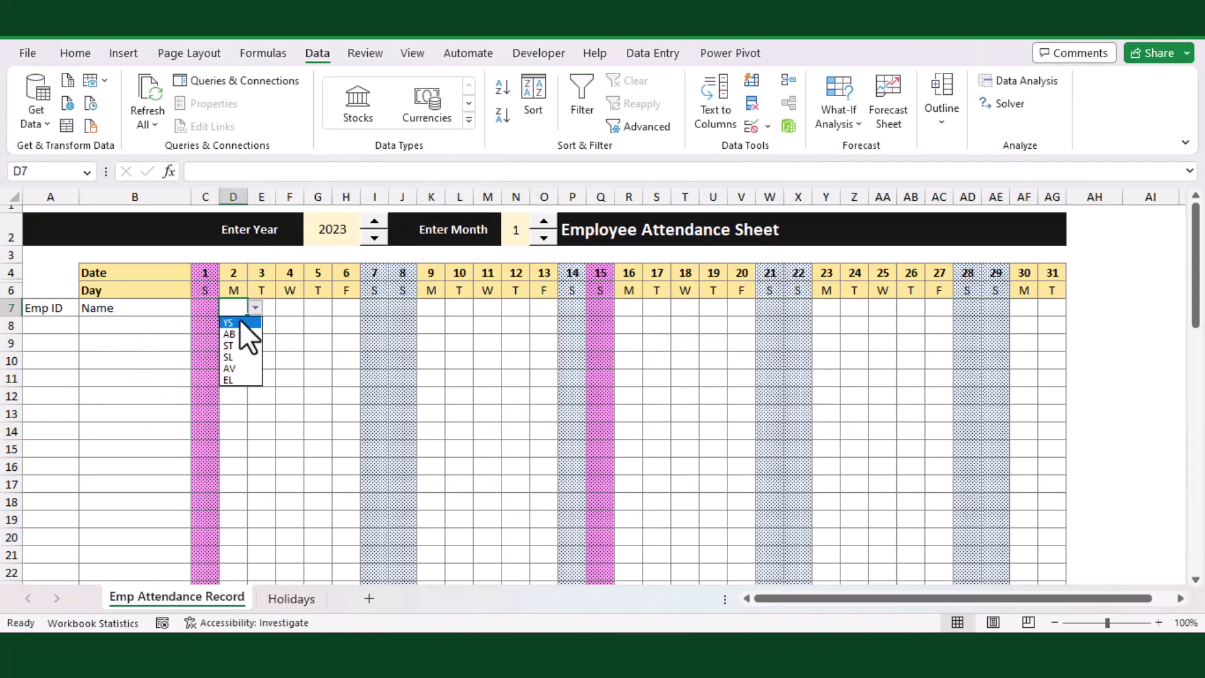
{"action": "left_click", "coordinate": [242, 322]}
{"action": "left_click", "coordinate": [296, 328]}
{"action": "left_click", "coordinate": [242, 307]}
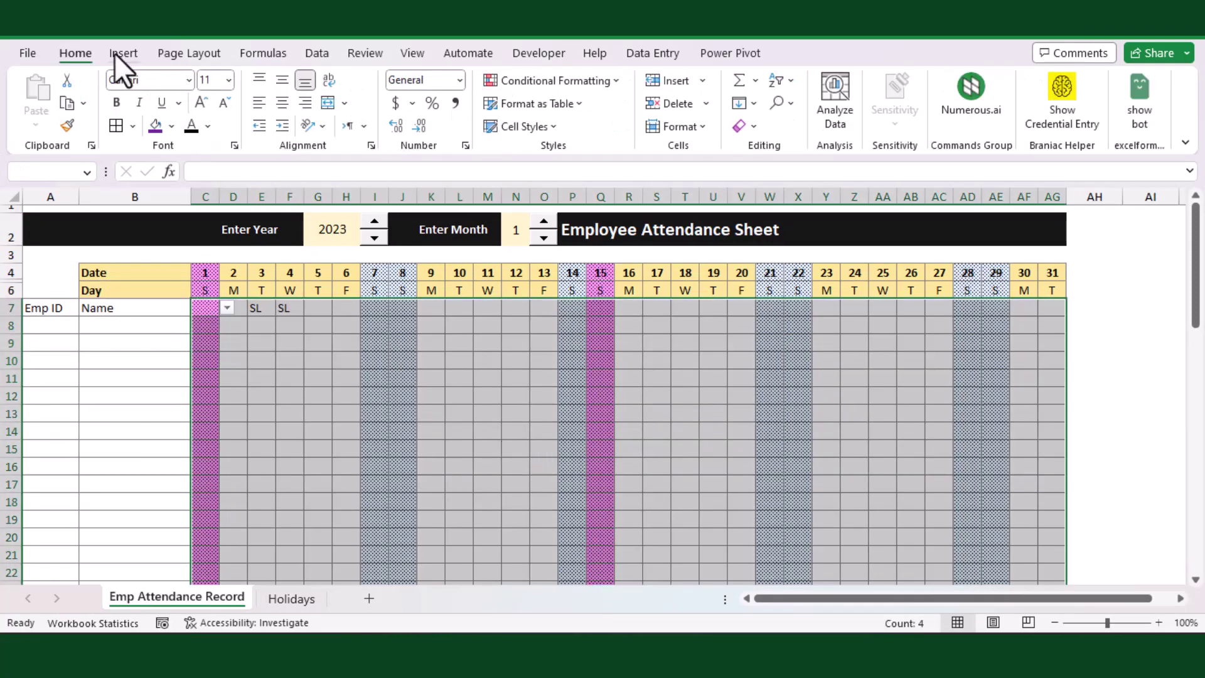
- Start a formula-based rule =C7="AB" for the attendance grid
{"action": "left_click", "coordinate": [535, 81]}
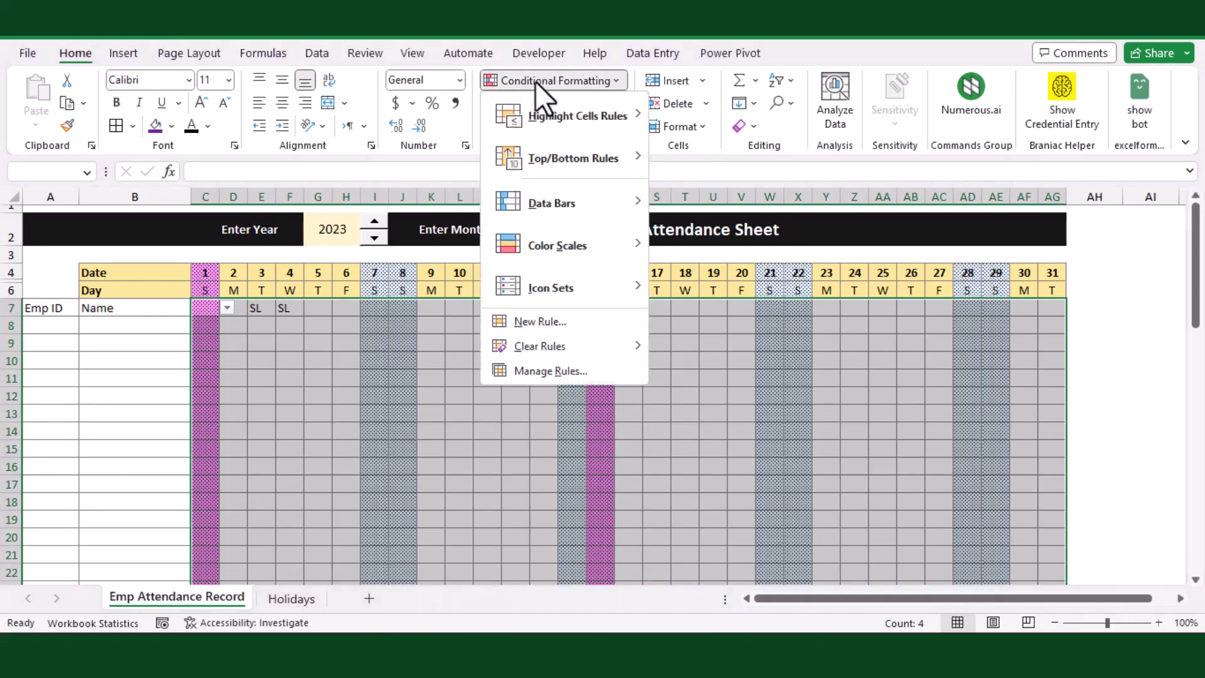
{"action": "left_click", "coordinate": [539, 320]}
{"action": "left_click", "coordinate": [481, 286]}
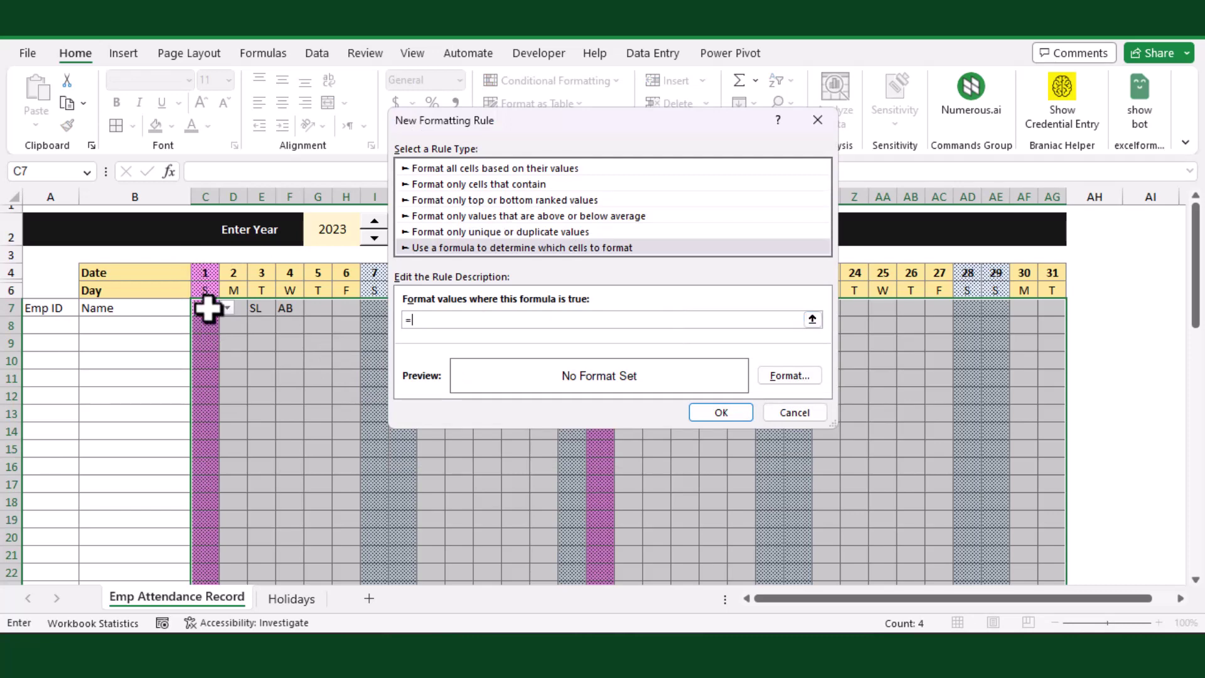
{"action": "left_click", "coordinate": [207, 308]}
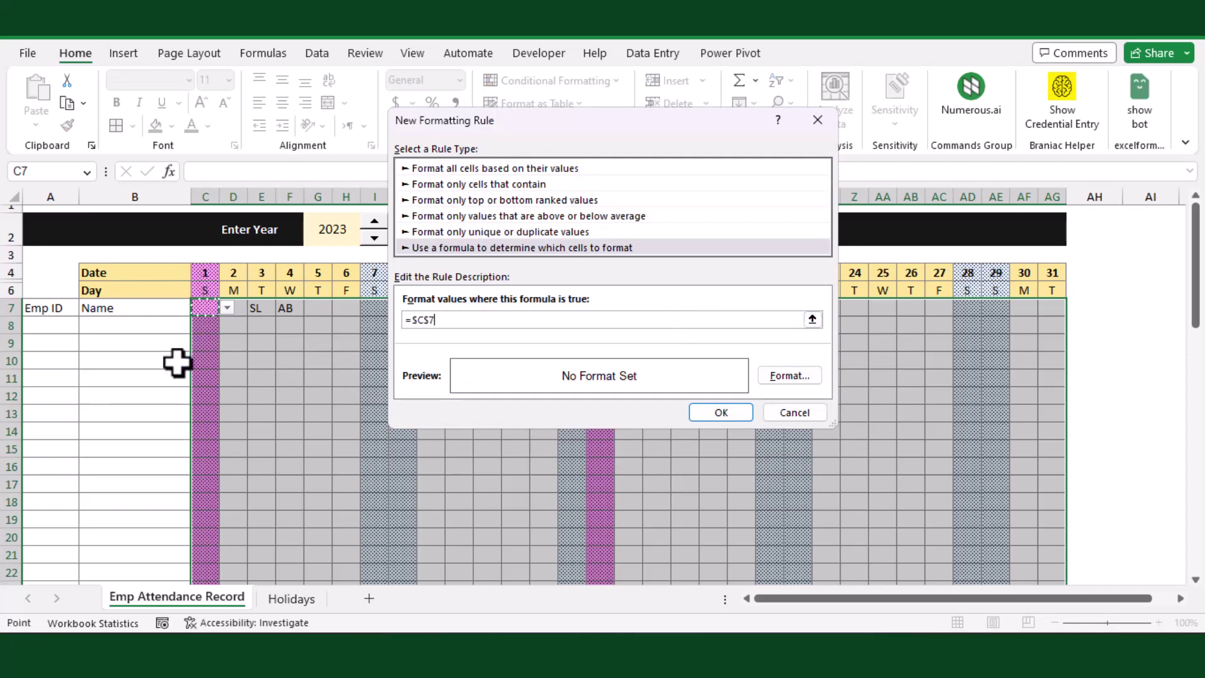
{"action": "left_click", "coordinate": [432, 325]}
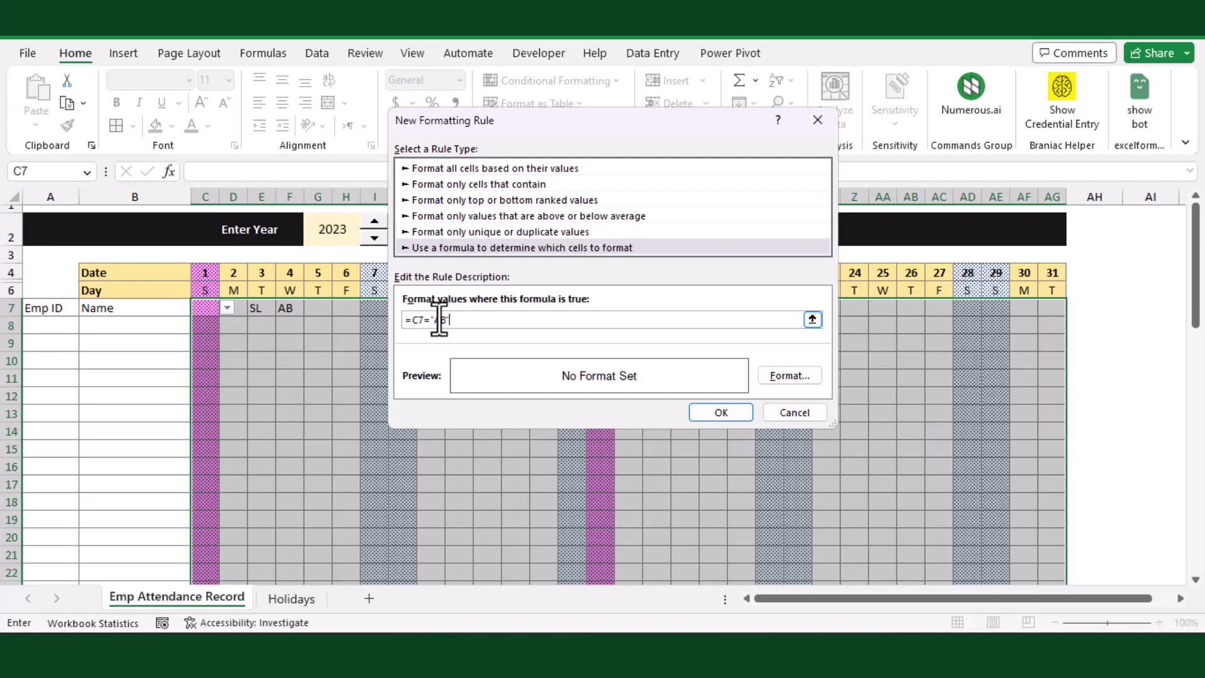
- Give AB matches a pale pink #FF9393 fill and create the rule
{"action": "left_click", "coordinate": [784, 375]}
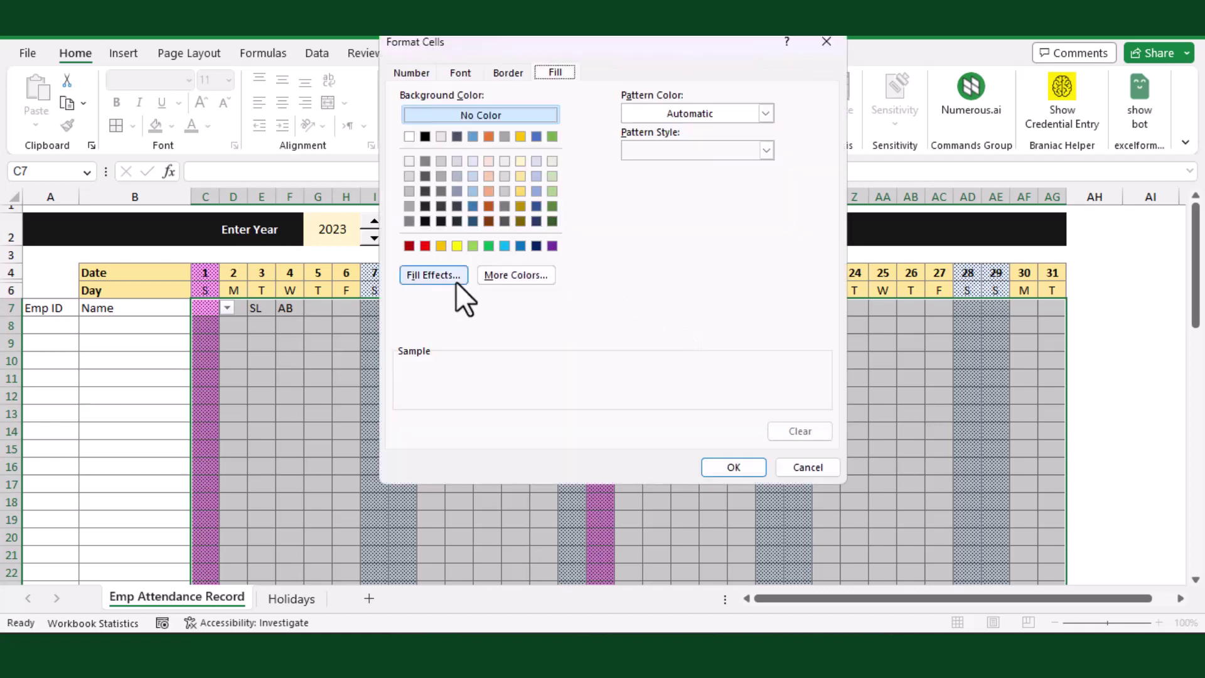
{"action": "left_click", "coordinate": [426, 246]}
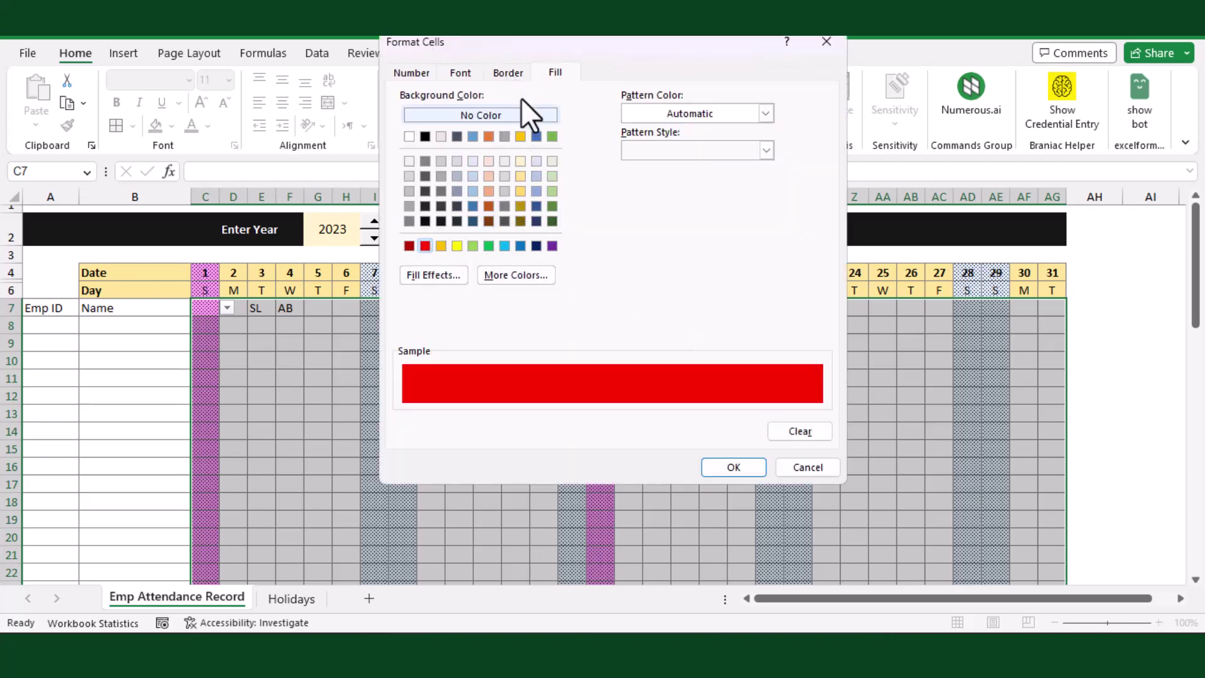
{"action": "left_click", "coordinate": [517, 274]}
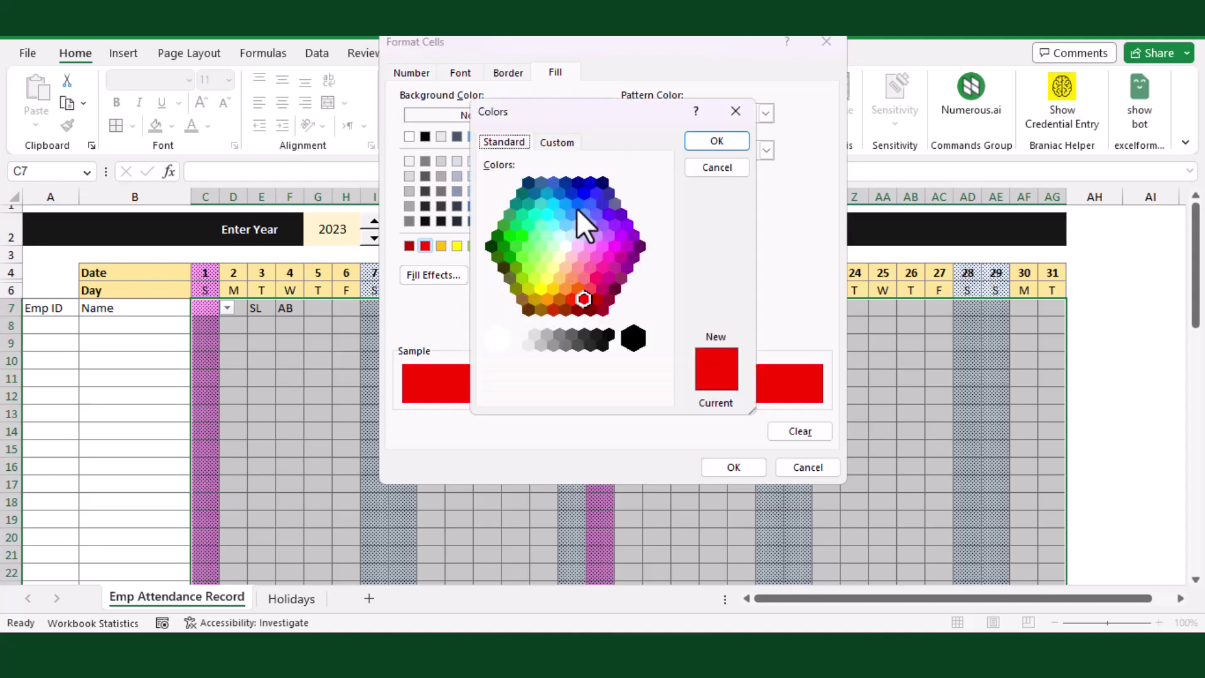
{"action": "left_click", "coordinate": [556, 142]}
{"action": "left_click_drag", "start_coordinate": [667, 234], "coordinate": [669, 201]}
{"action": "left_click", "coordinate": [727, 138]}
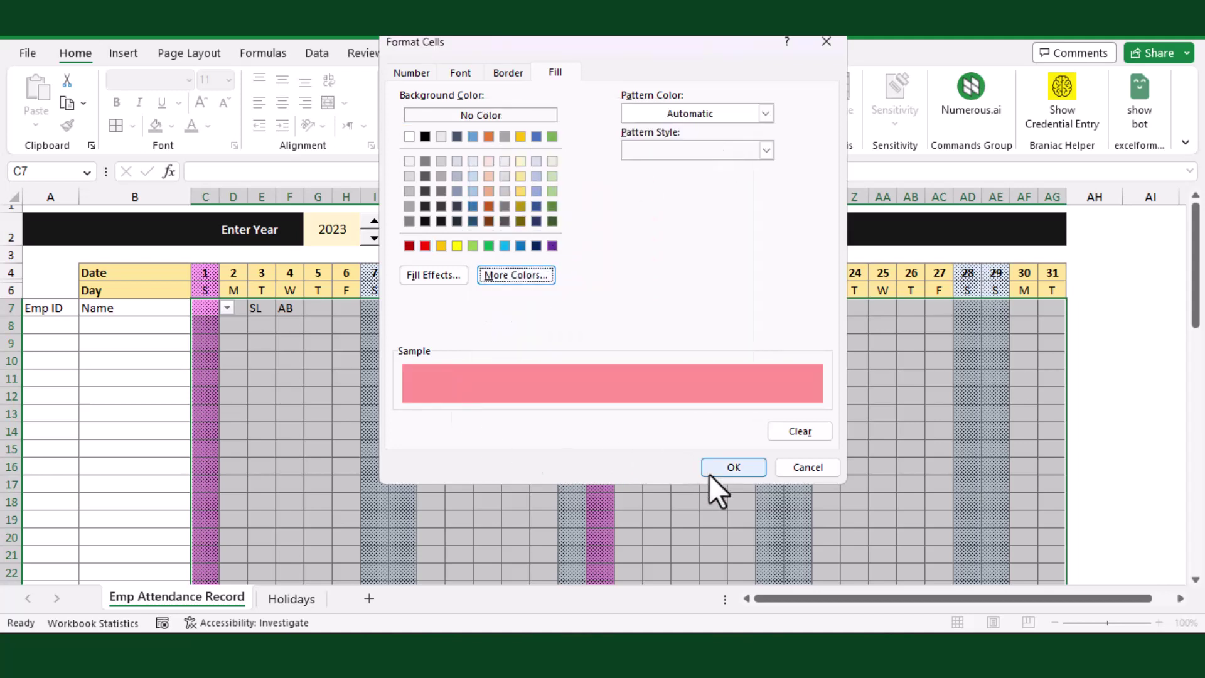
{"action": "left_click", "coordinate": [729, 467]}
{"action": "left_click", "coordinate": [735, 413]}
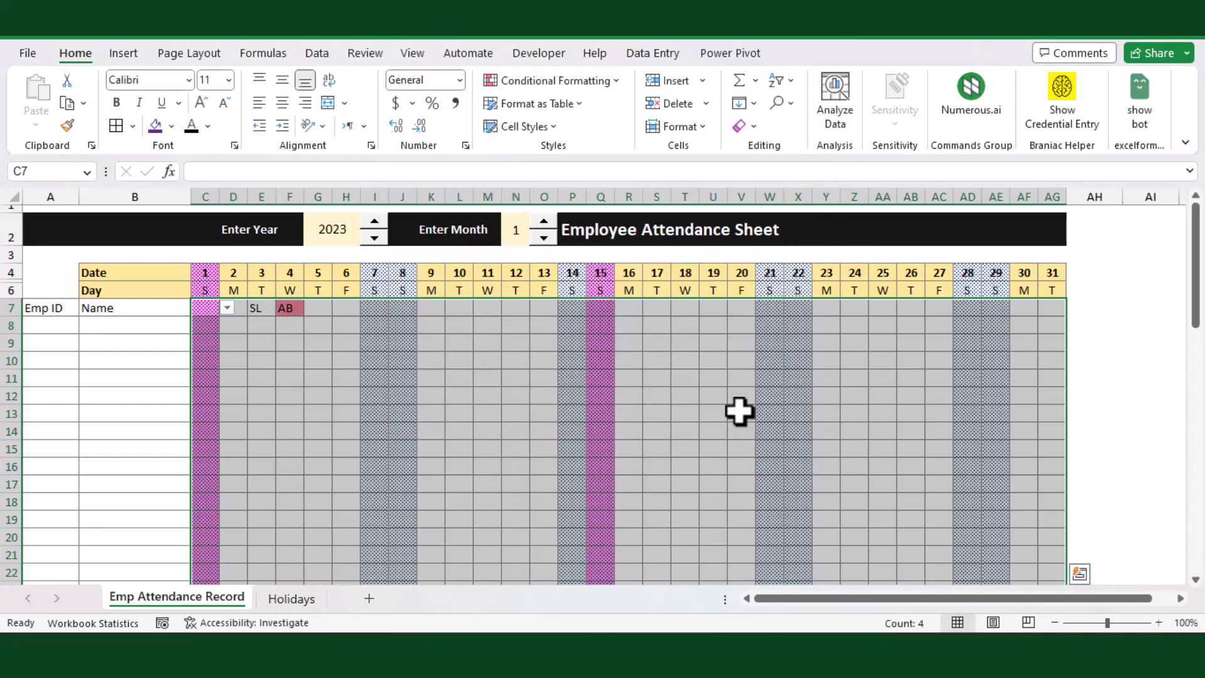
{"action": "left_click", "coordinate": [236, 343]}
{"action": "left_click", "coordinate": [261, 344]}
- Enter AB in E9 and insert six new rows 7–12 above the header
{"action": "type", "text": "AB"}
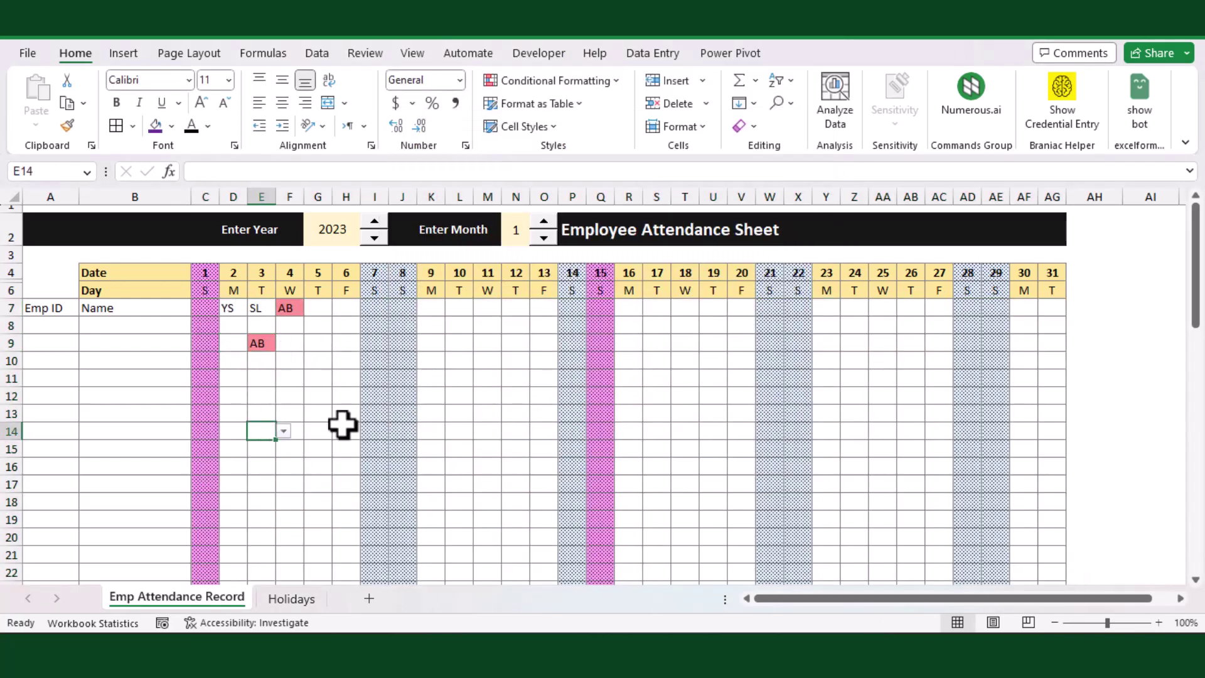
{"action": "left_click", "coordinate": [459, 414]}
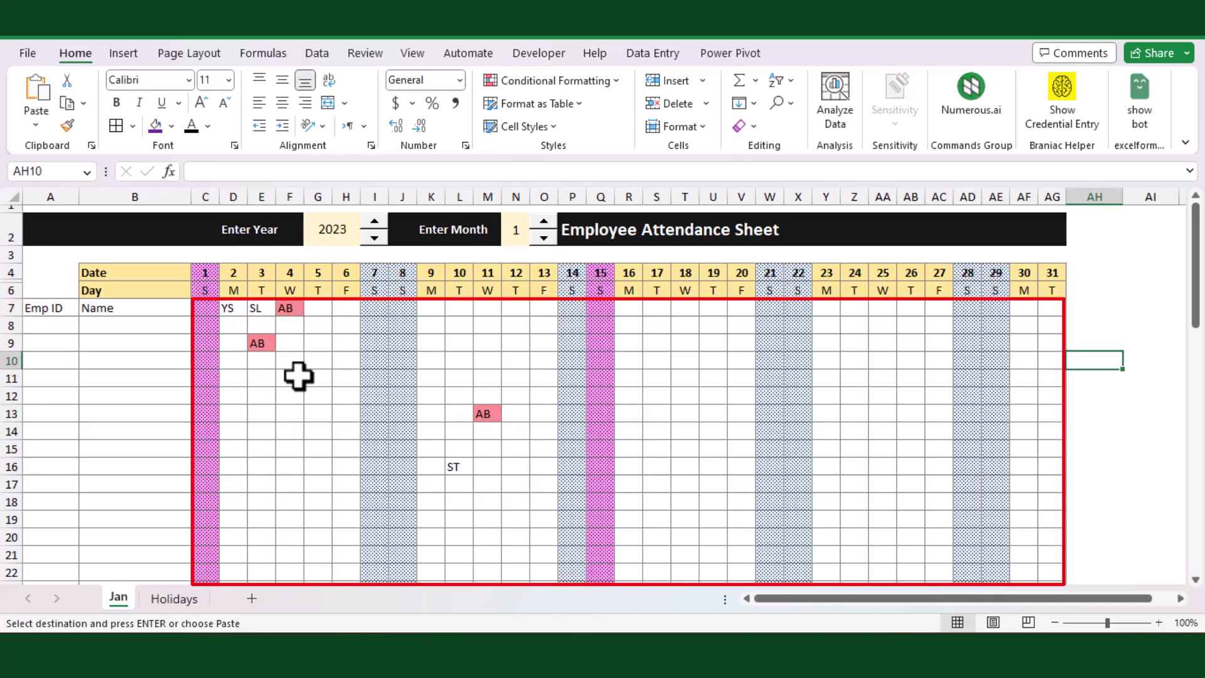
{"action": "left_click_drag", "start_coordinate": [11, 308], "coordinate": [10, 398]}
{"action": "right_click", "coordinate": [11, 387]}
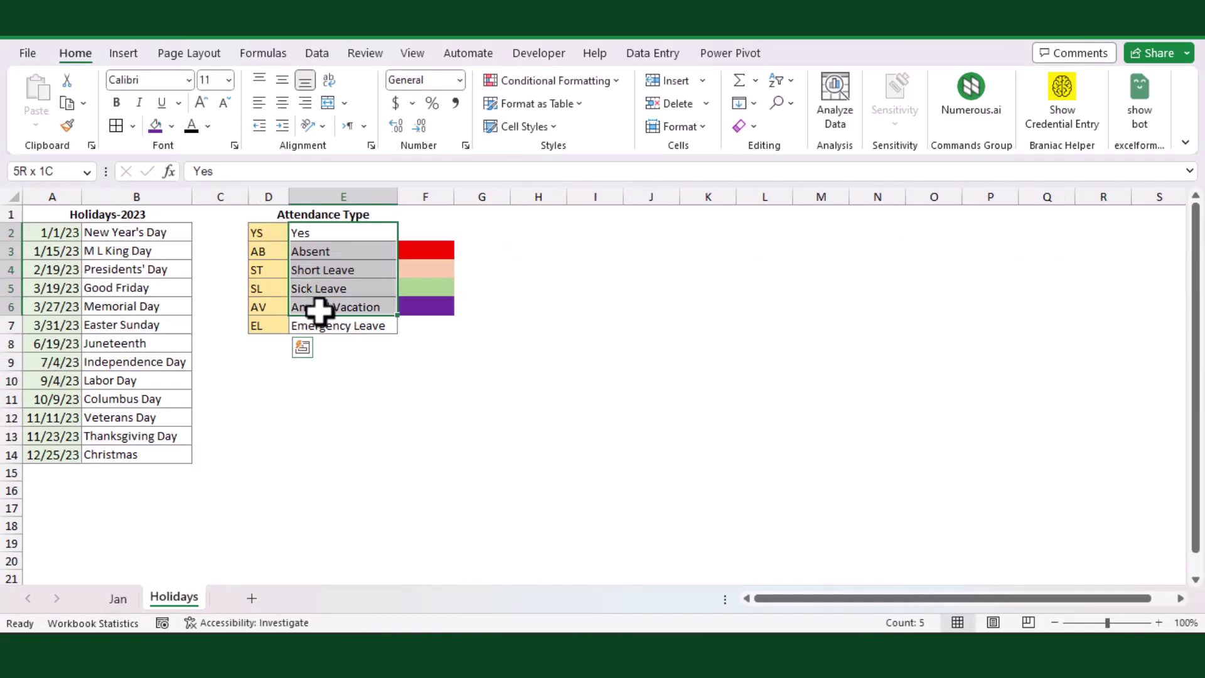
- Copy the code meanings from Holidays E2:E7 and paste them into B7:B12
{"action": "left_click_drag", "start_coordinate": [319, 310], "coordinate": [317, 321]}
{"action": "key", "text": "ctrl+c"}
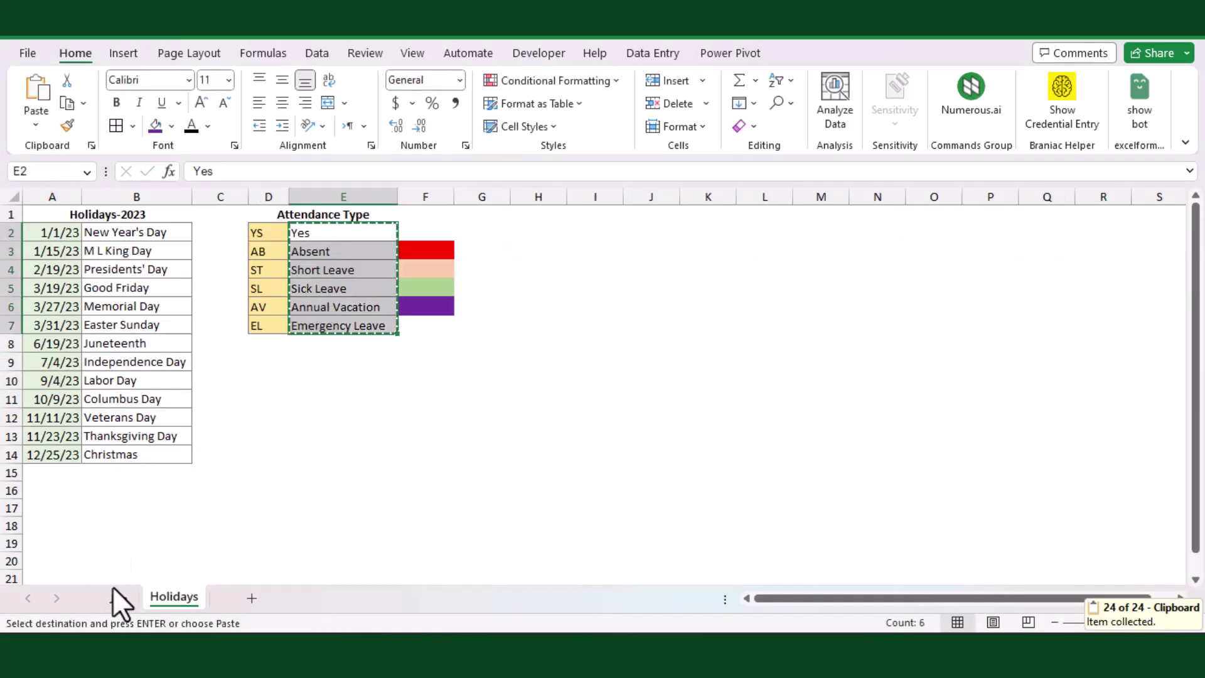
{"action": "left_click", "coordinate": [118, 596]}
{"action": "right_click", "coordinate": [125, 310]}
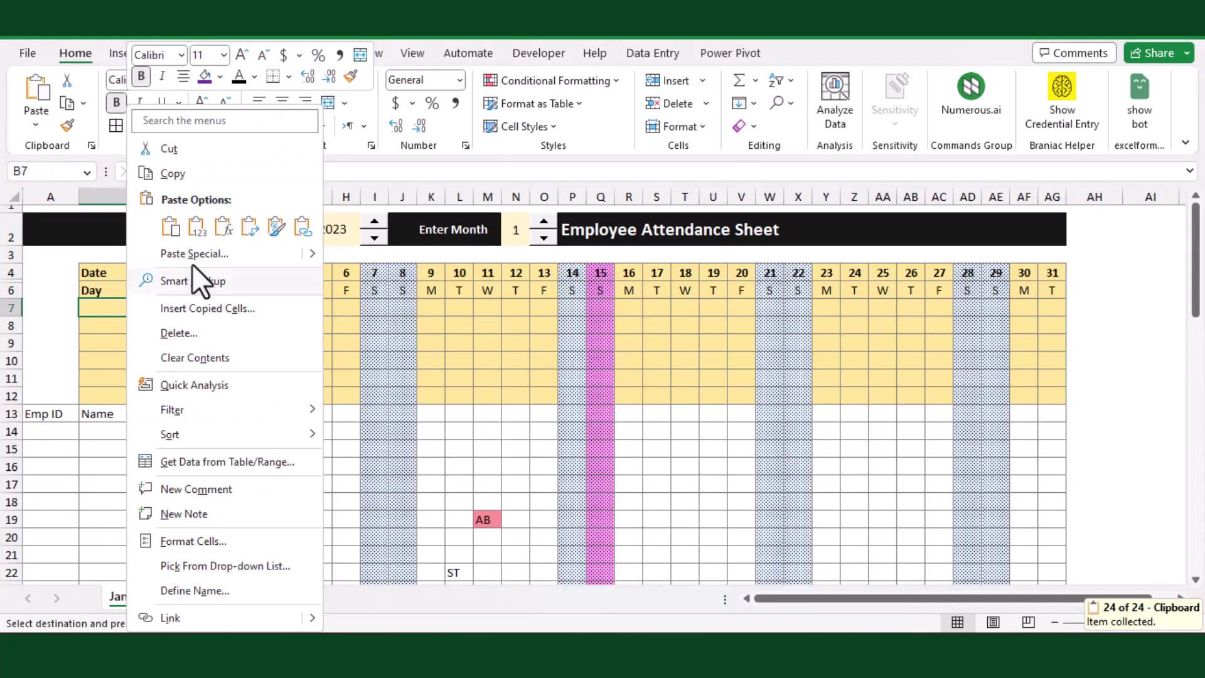
{"action": "left_click", "coordinate": [201, 226]}
{"action": "left_click", "coordinate": [263, 377]}
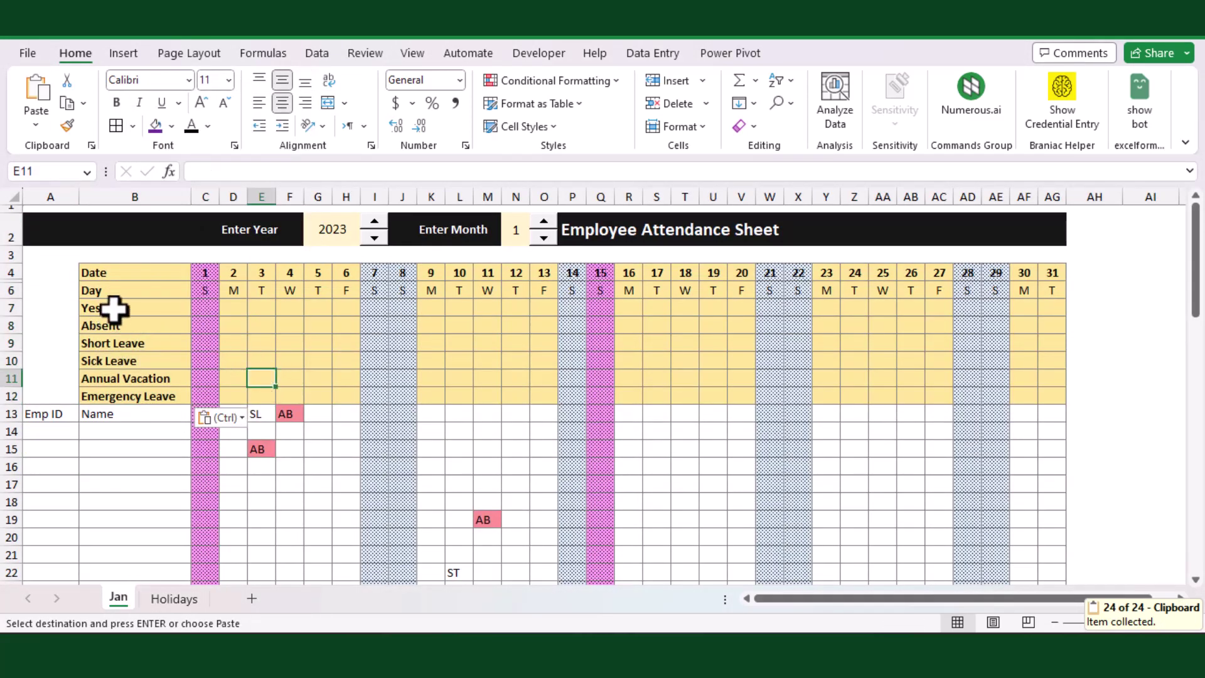
{"action": "left_click", "coordinate": [317, 482]}
- Start a COUNTIF in C7 over the range C13:C70
{"action": "key", "text": "Escape"}
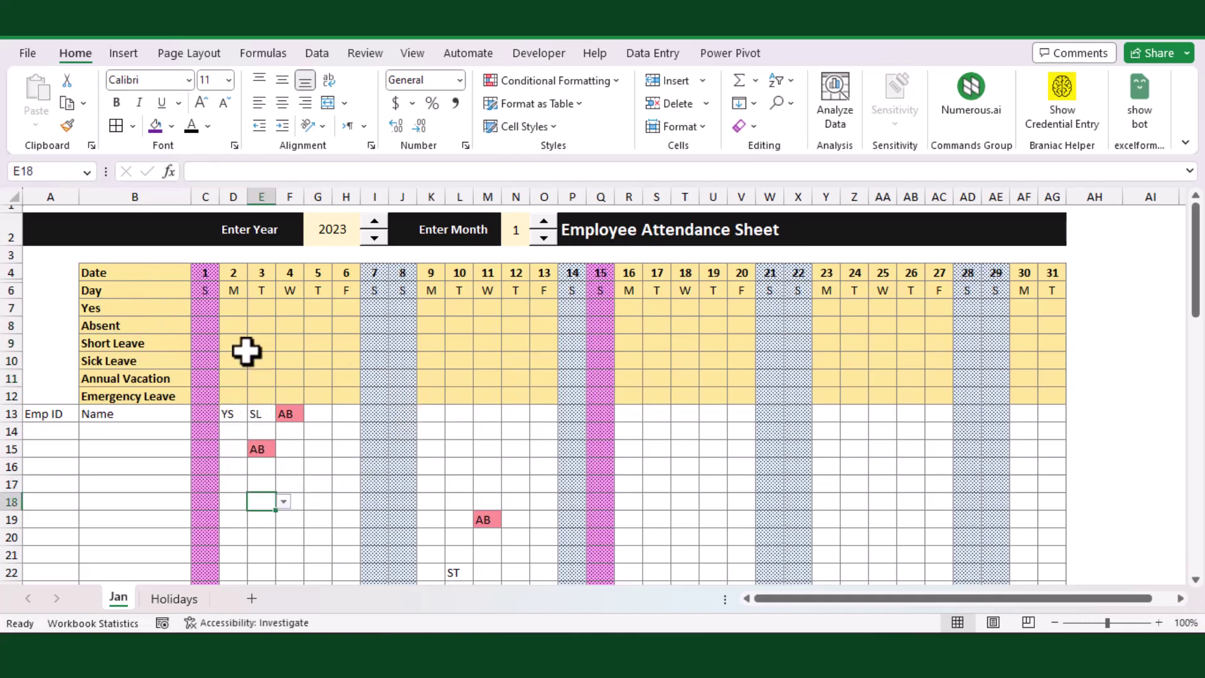
{"action": "left_click", "coordinate": [237, 310]}
{"action": "left_click", "coordinate": [206, 312]}
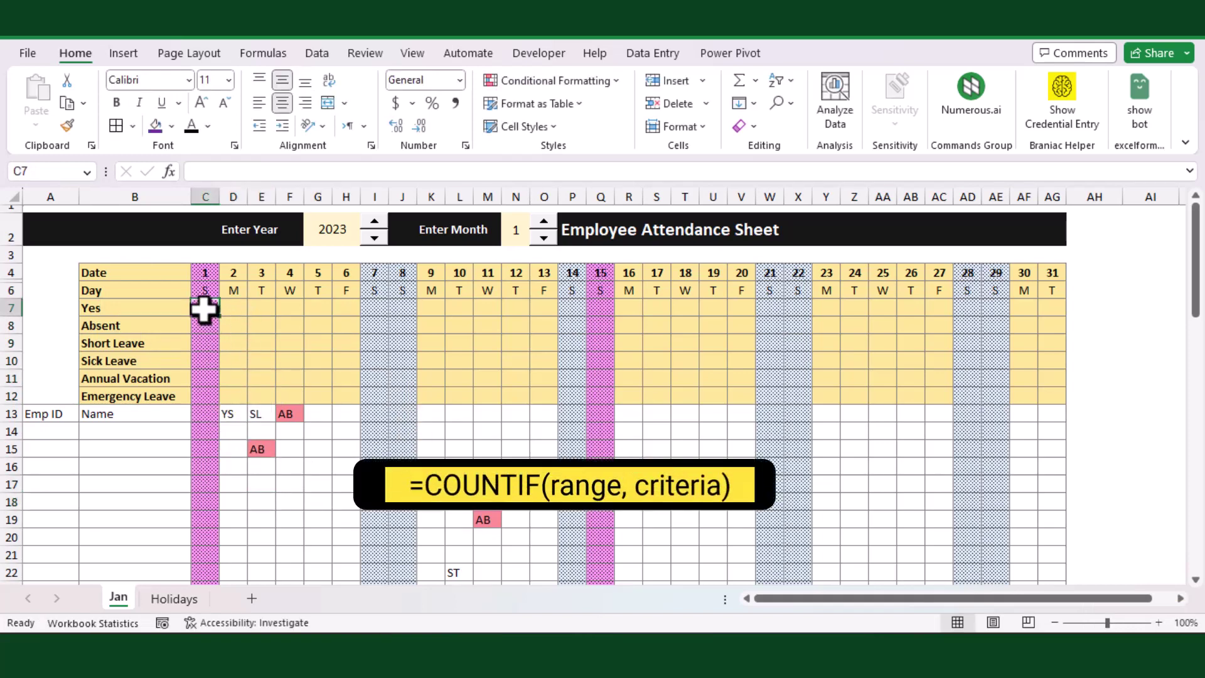
{"action": "type", "text": "=COUNTIF("}
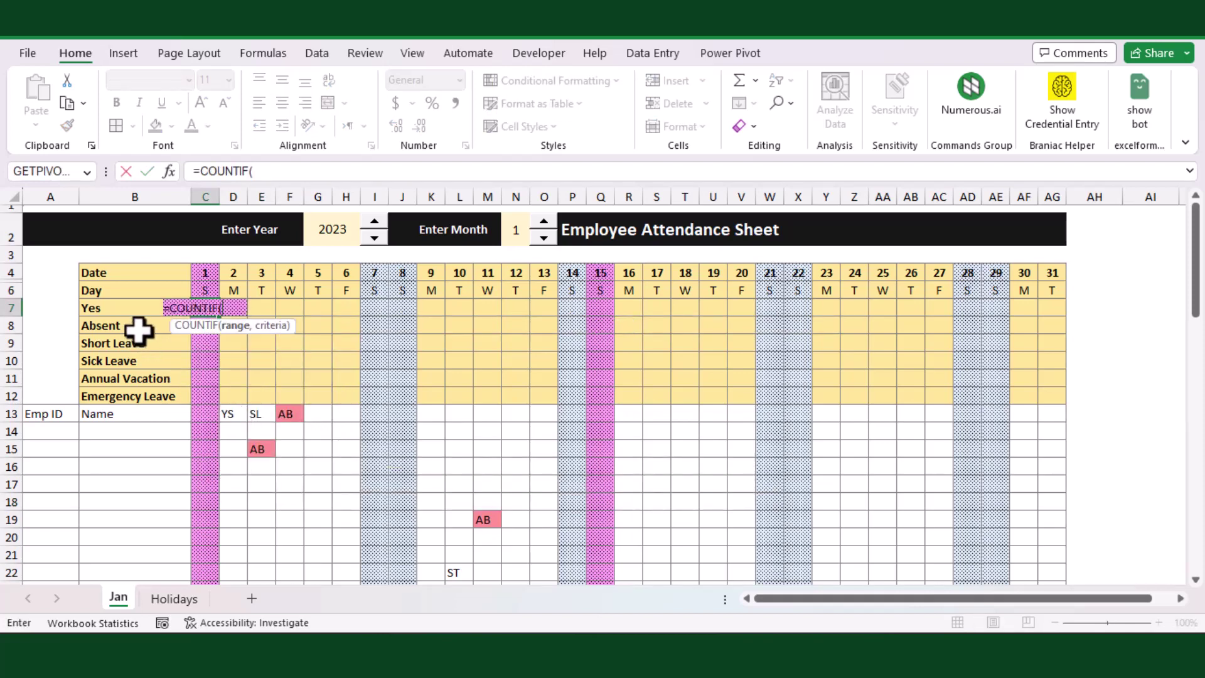
{"action": "left_click", "coordinate": [207, 420]}
{"action": "scroll", "coordinate": [248, 509], "scroll_direction": "down", "scroll_amount": 17}
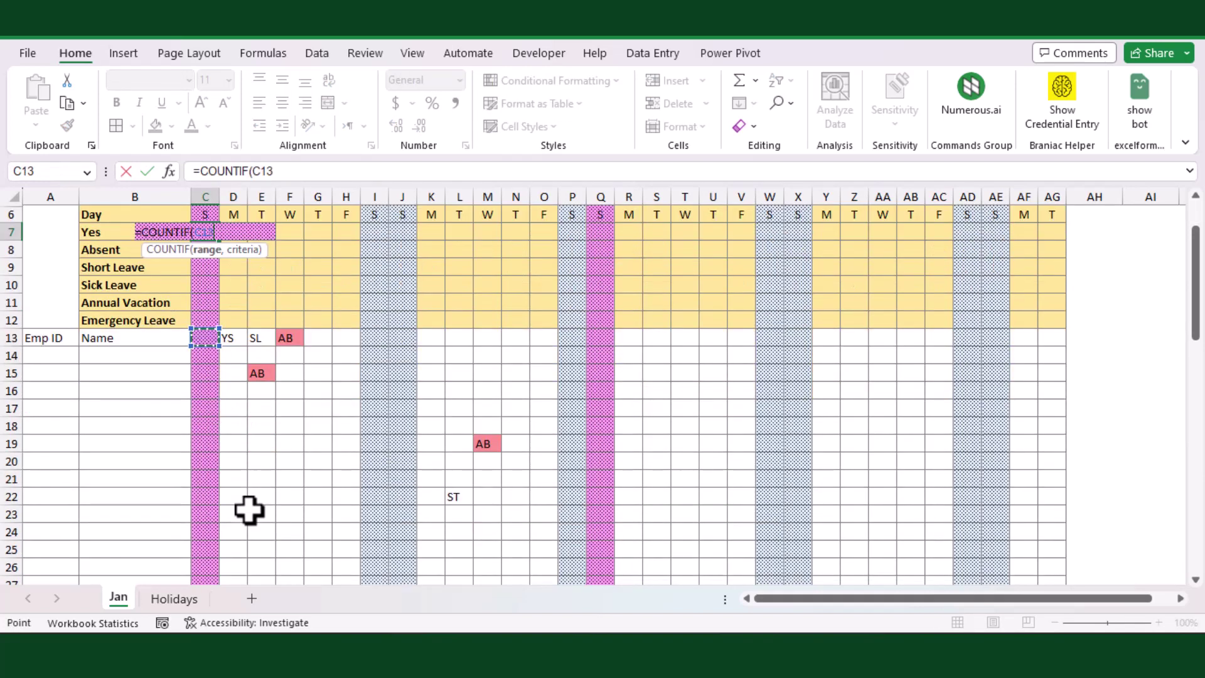
{"action": "scroll", "coordinate": [249, 510], "scroll_direction": "down", "scroll_amount": 3}
{"action": "left_click_drag", "start_coordinate": [205, 214], "coordinate": [205, 341]}
- Lock only the rows as C$13:C$70 and finish the formula with criterion "YS"
{"action": "key", "text": "F4"}
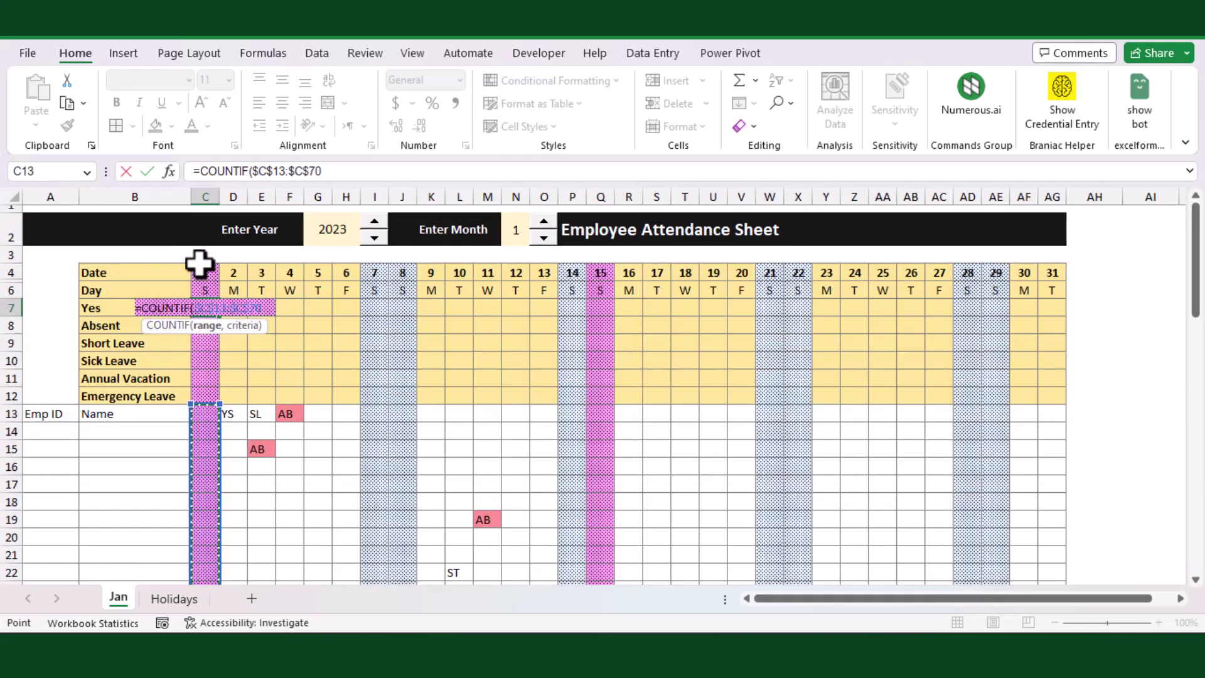
{"action": "left_click", "coordinate": [272, 169]}
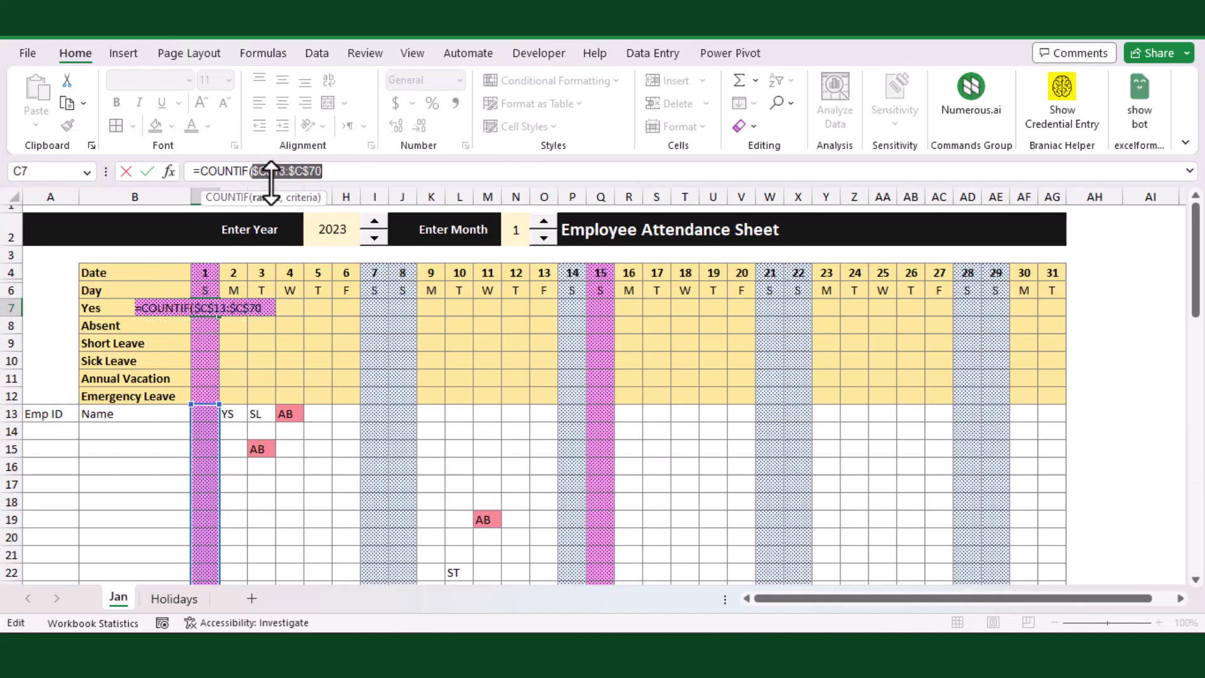
{"action": "key", "text": "Left"}
{"action": "key", "text": "Left"}
{"action": "key", "text": "BackSpace"}
{"action": "left_click", "coordinate": [290, 171]}
{"action": "key", "text": "BackSpace"}
{"action": "key", "text": "End"}
{"action": "type", "text": ",\"YS\")"}
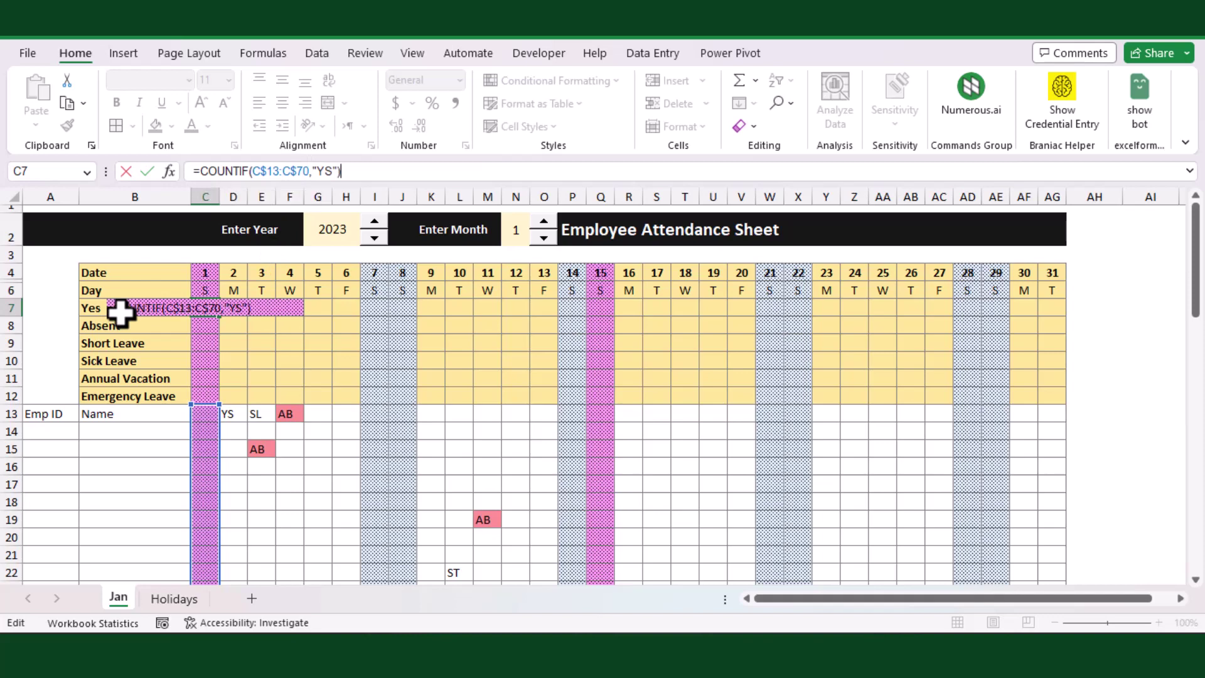
{"action": "key", "text": "Return"}
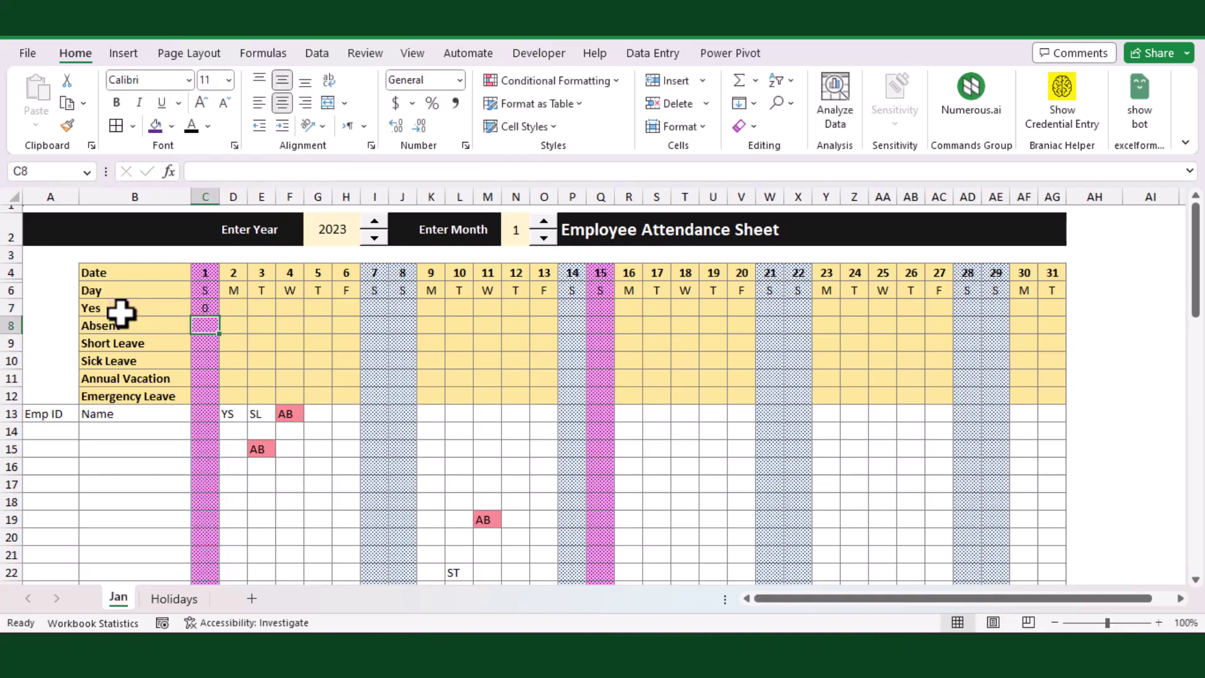
- Mark C13 as YS, then select the summary block C7:AG12
{"action": "left_click", "coordinate": [202, 416]}
{"action": "left_click", "coordinate": [228, 414]}
{"action": "left_click", "coordinate": [221, 430]}
{"action": "left_click", "coordinate": [263, 344]}
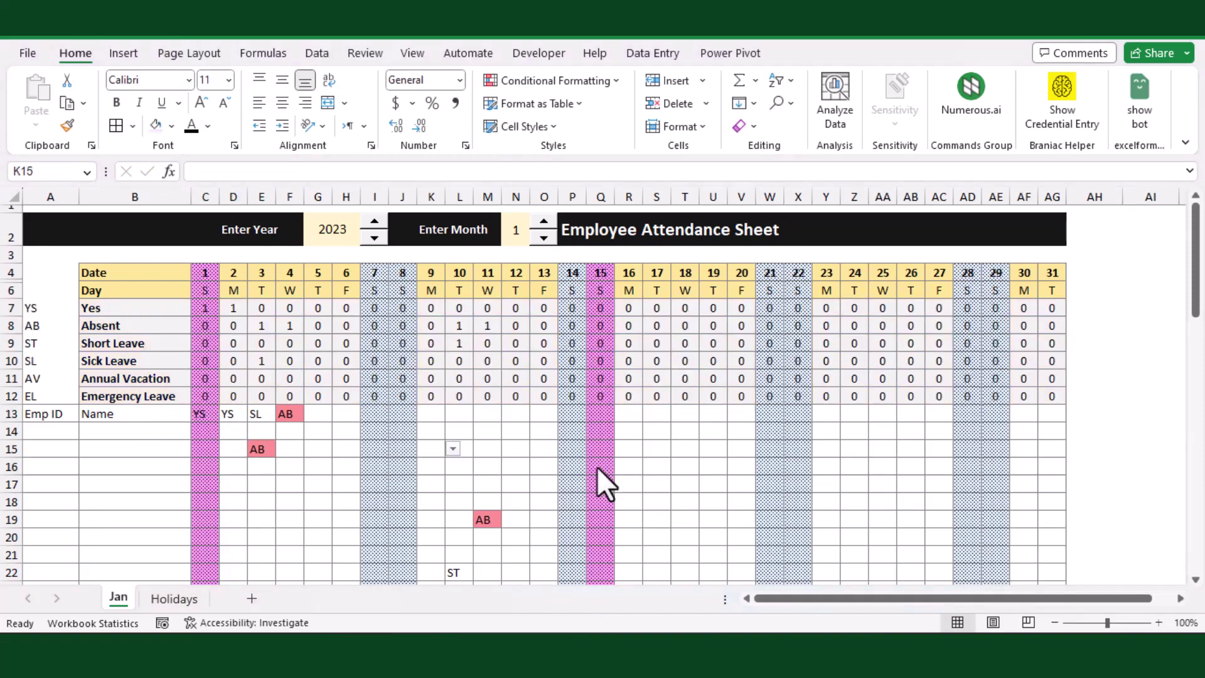
{"action": "key", "text": "ctrl+Home"}
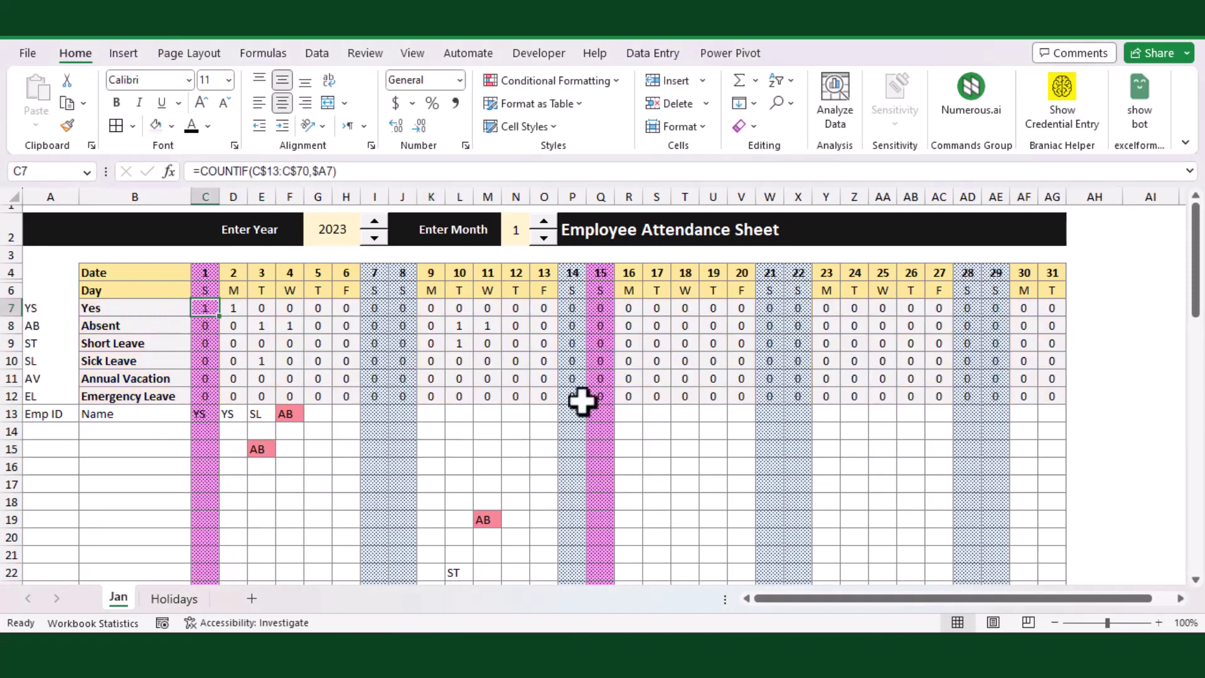
{"action": "left_click", "coordinate": [1050, 393], "text": "shift"}
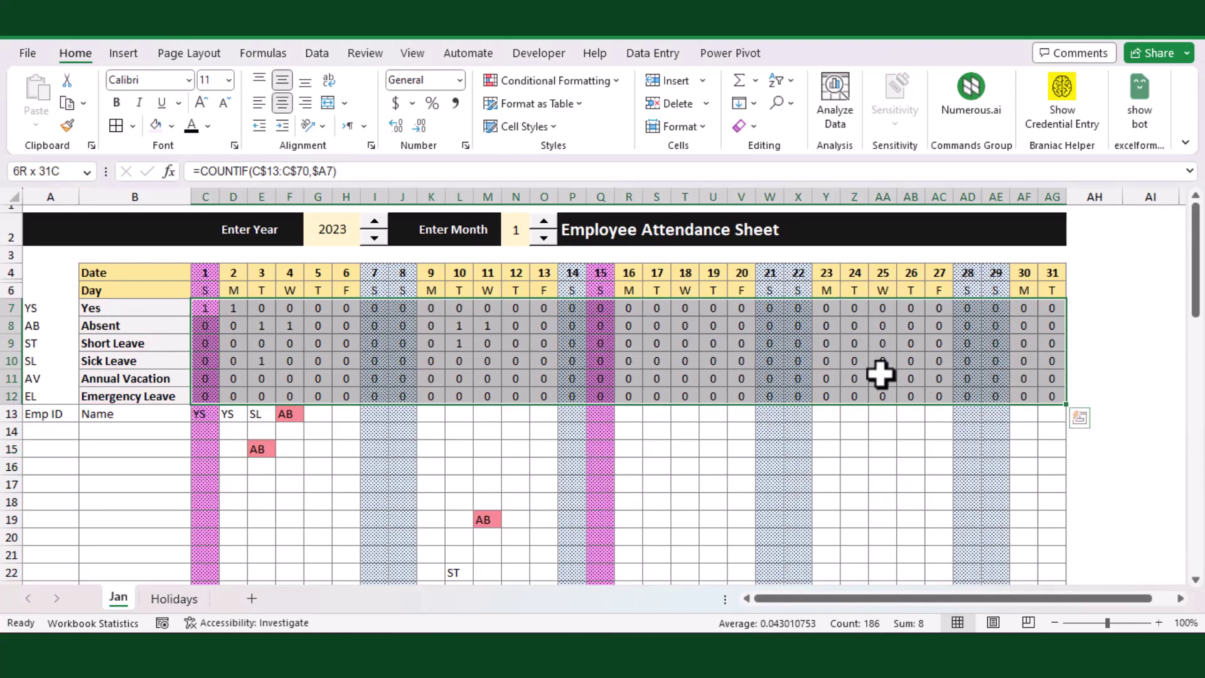
- Apply the custom number format General;;; to C7:AG12 to hide zero counts
{"action": "right_click", "coordinate": [664, 362]}
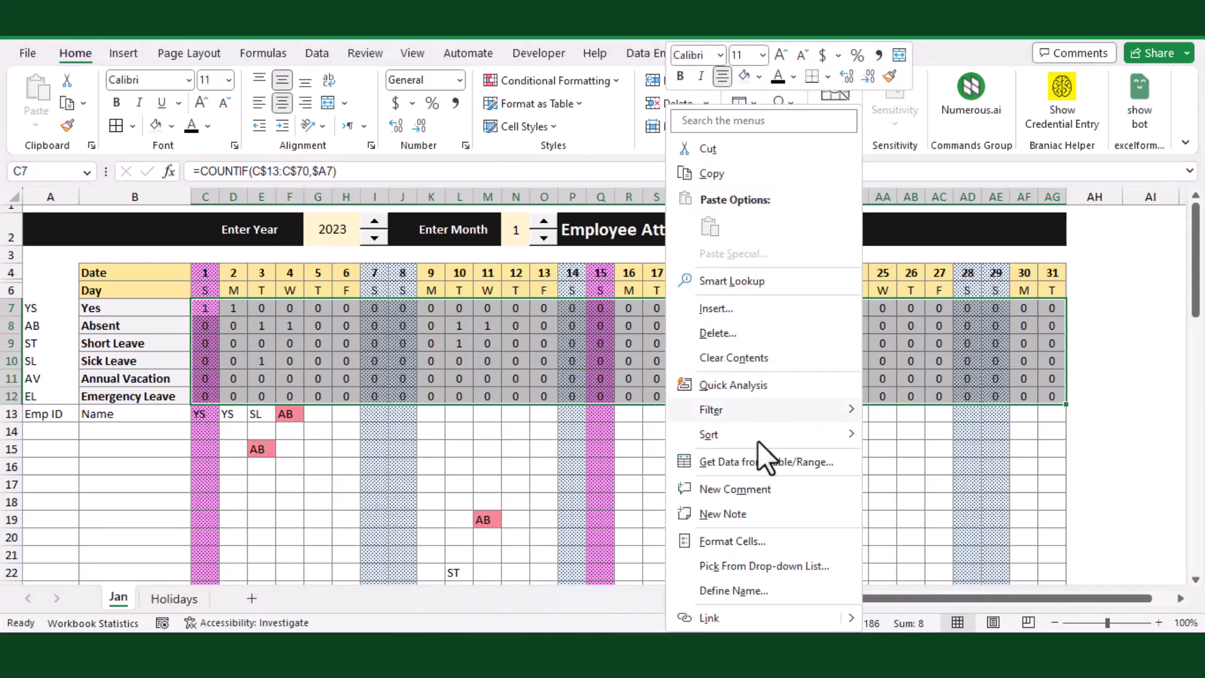
{"action": "left_click", "coordinate": [713, 544]}
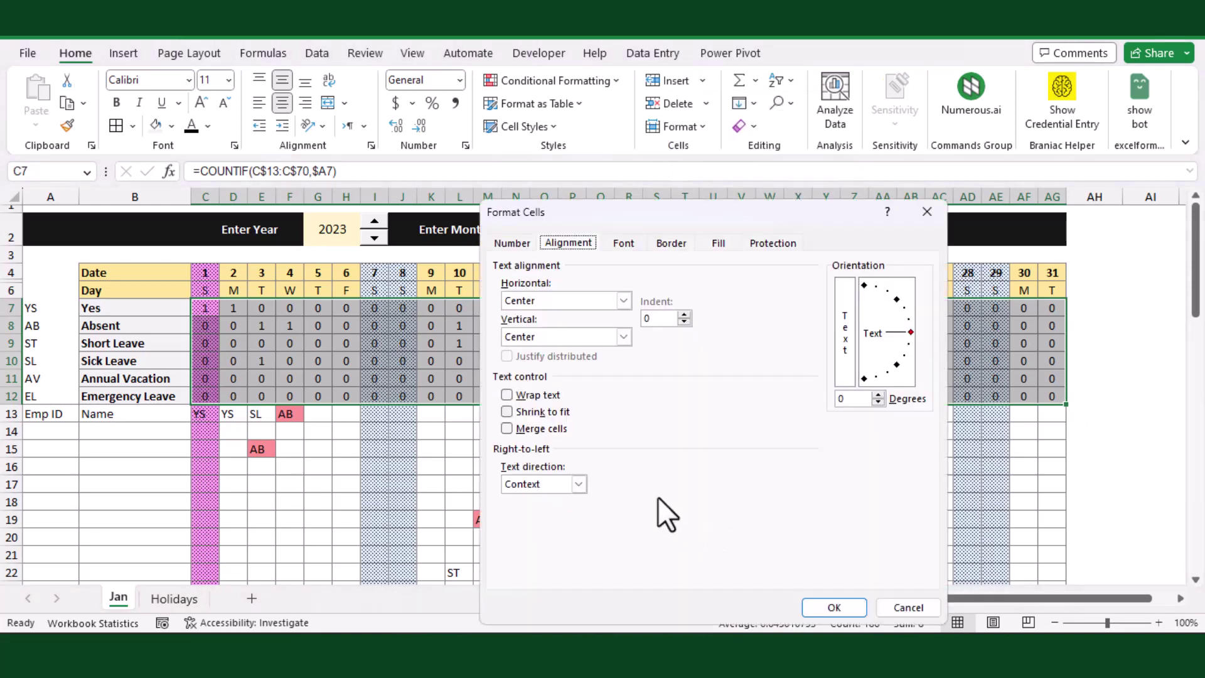
{"action": "left_click", "coordinate": [513, 243]}
{"action": "left_click", "coordinate": [522, 408]}
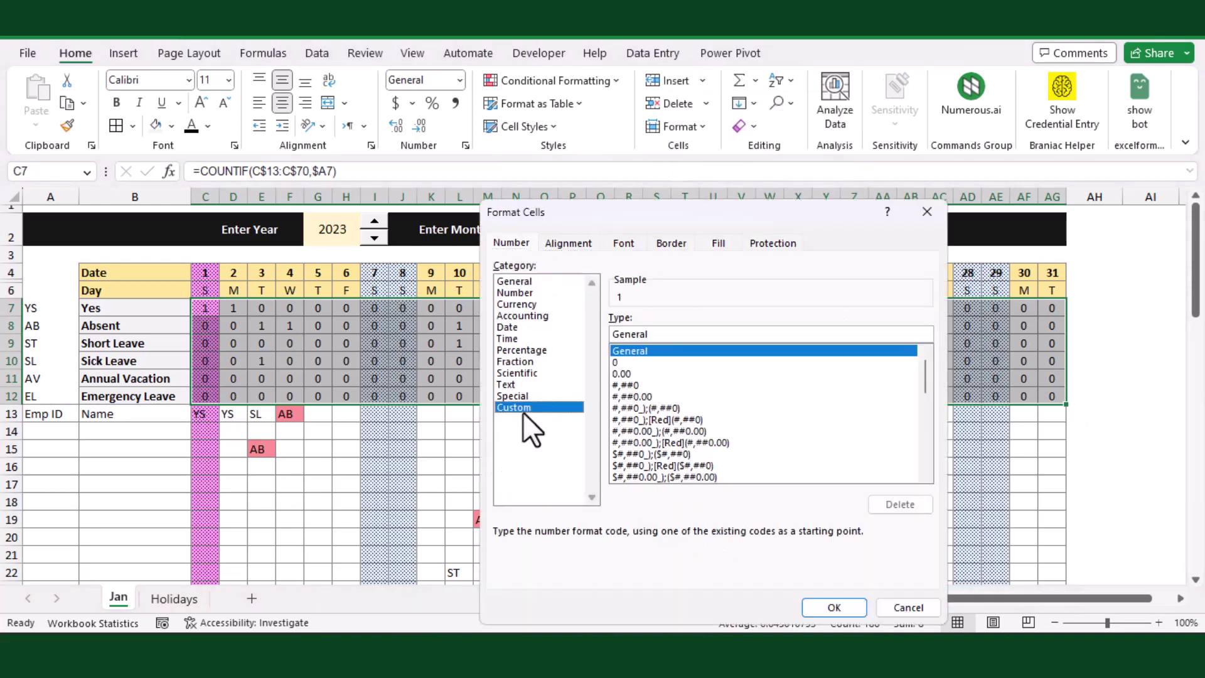
{"action": "left_click", "coordinate": [669, 334]}
{"action": "type", "text": ";;;"}
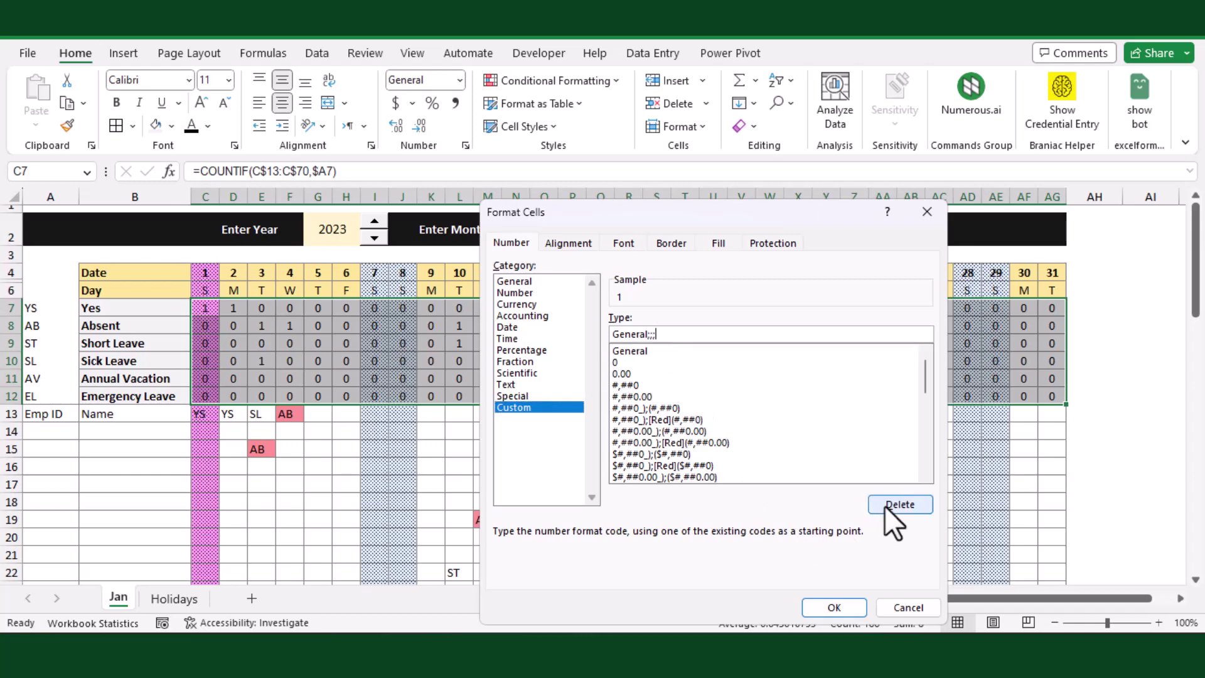
{"action": "left_click", "coordinate": [833, 607]}
{"action": "left_click", "coordinate": [400, 449]}
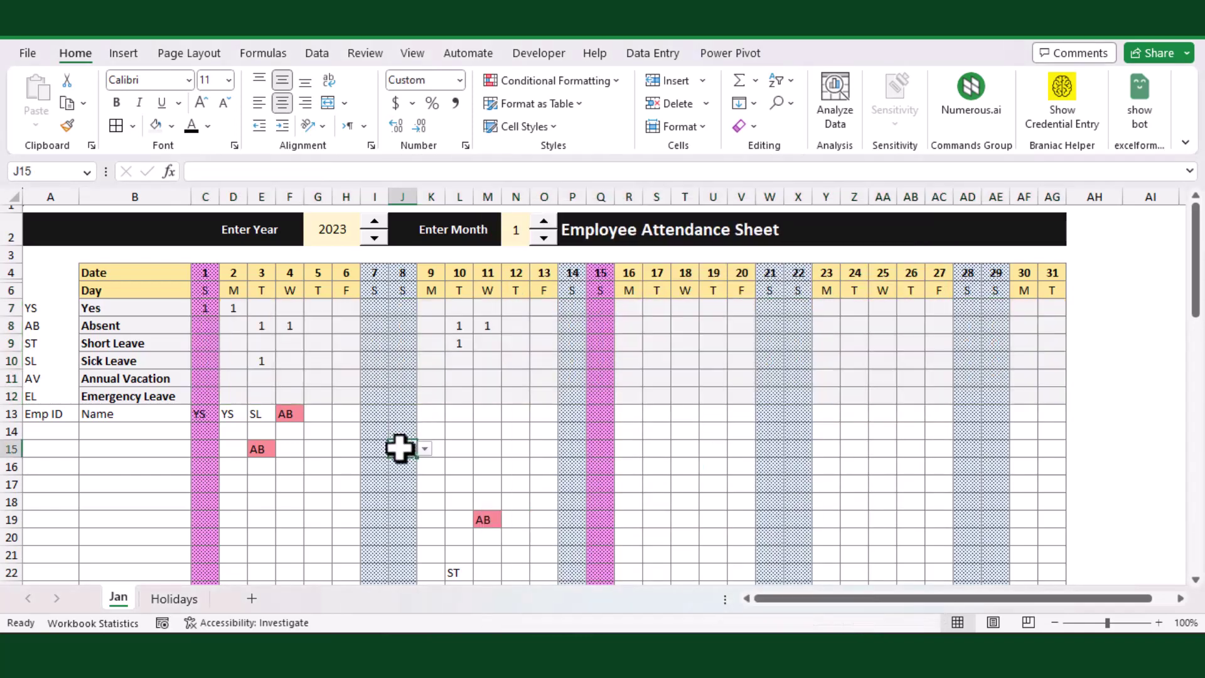
{"action": "left_click", "coordinate": [320, 498]}
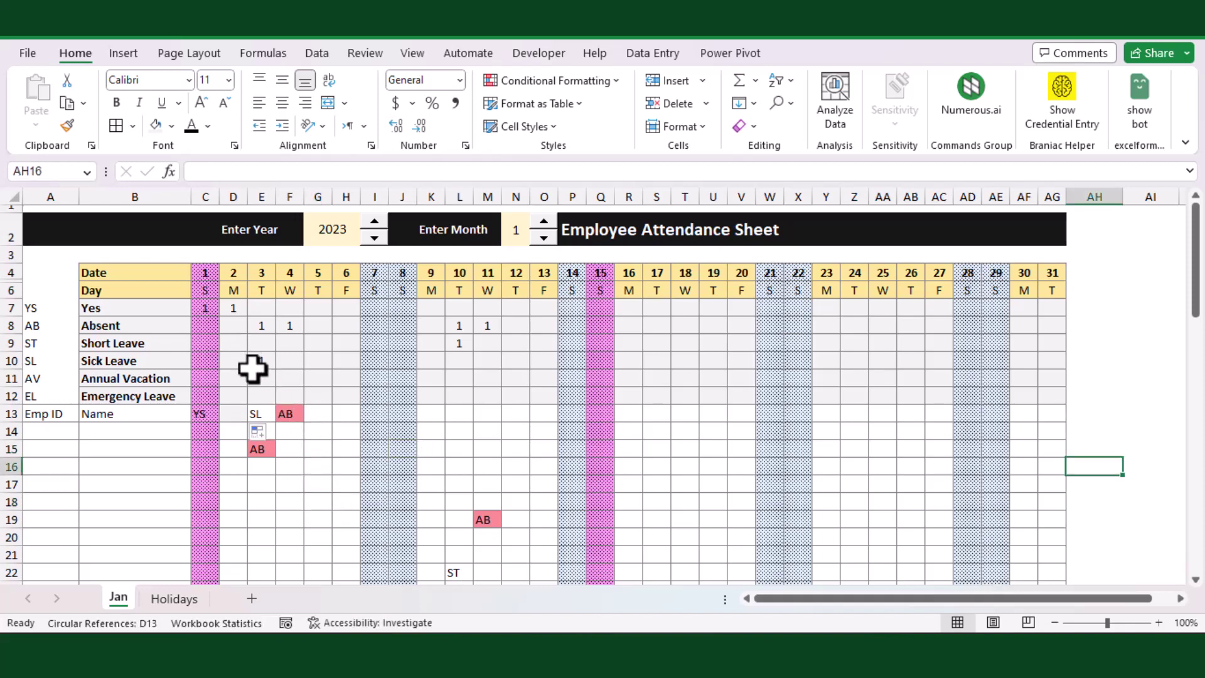
- Enter SL in F14 and YS in F15, filling YS down column F to F29
{"action": "left_click", "coordinate": [237, 343]}
{"action": "left_click", "coordinate": [1080, 419]}
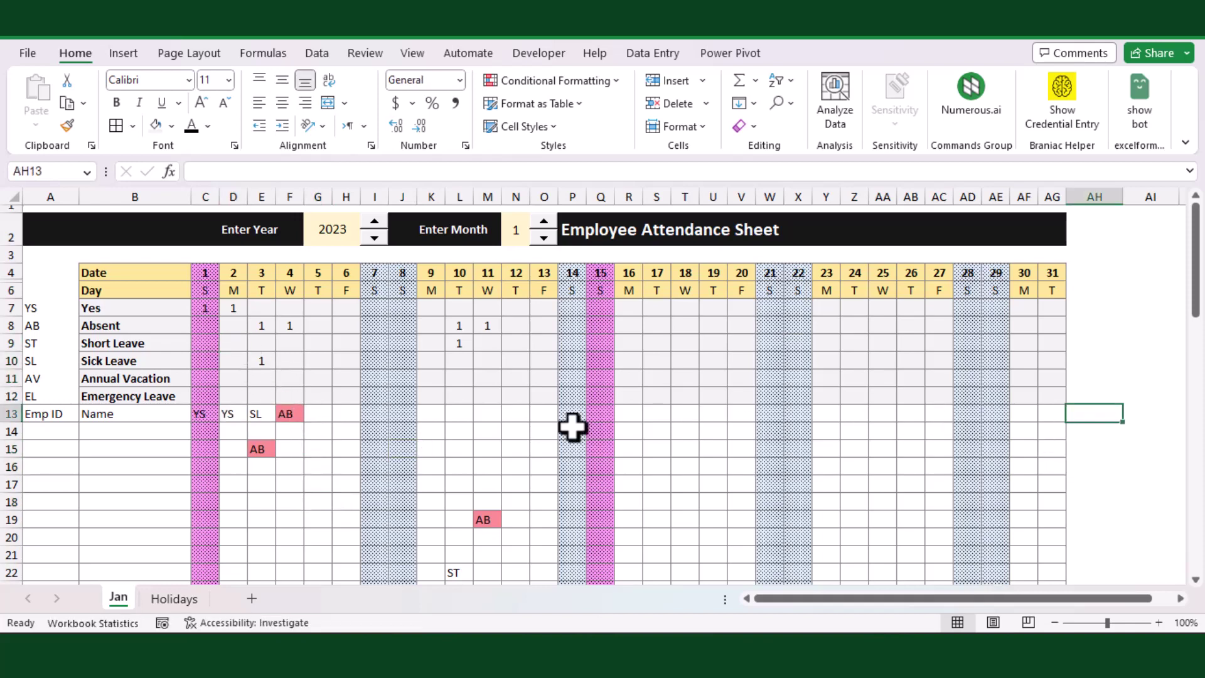
{"action": "left_click", "coordinate": [293, 433]}
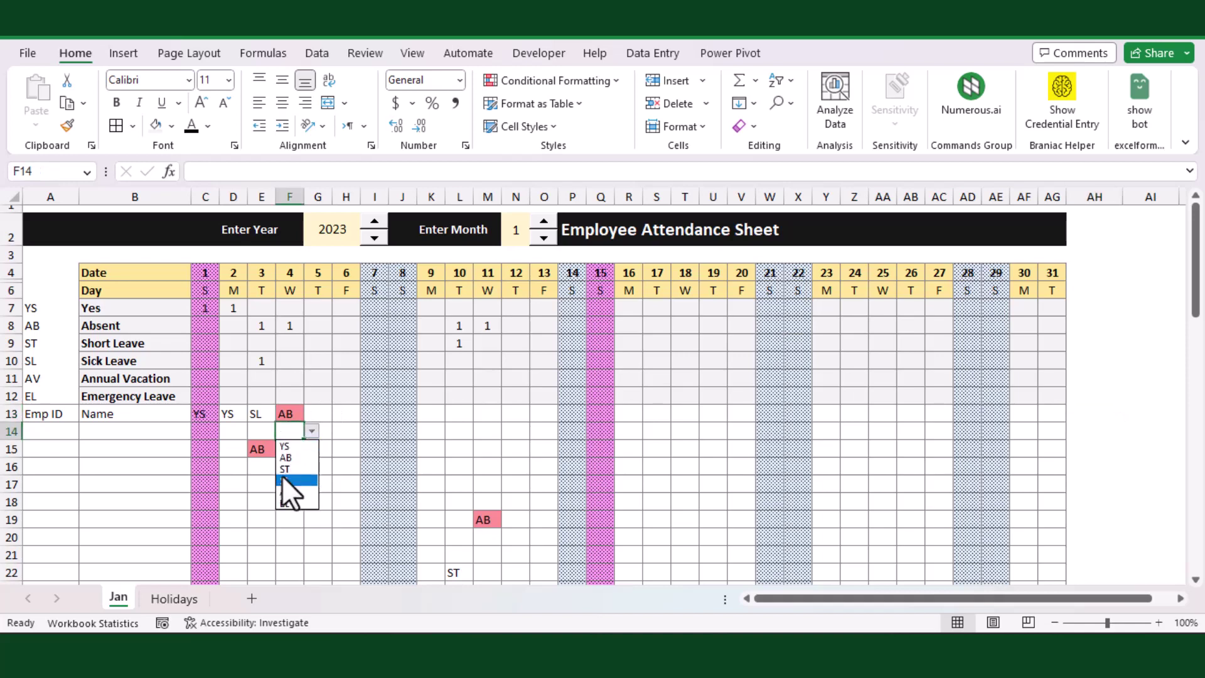
{"action": "left_click", "coordinate": [286, 480]}
{"action": "left_click", "coordinate": [301, 453]}
{"action": "left_click", "coordinate": [311, 450]}
{"action": "left_click", "coordinate": [300, 463]}
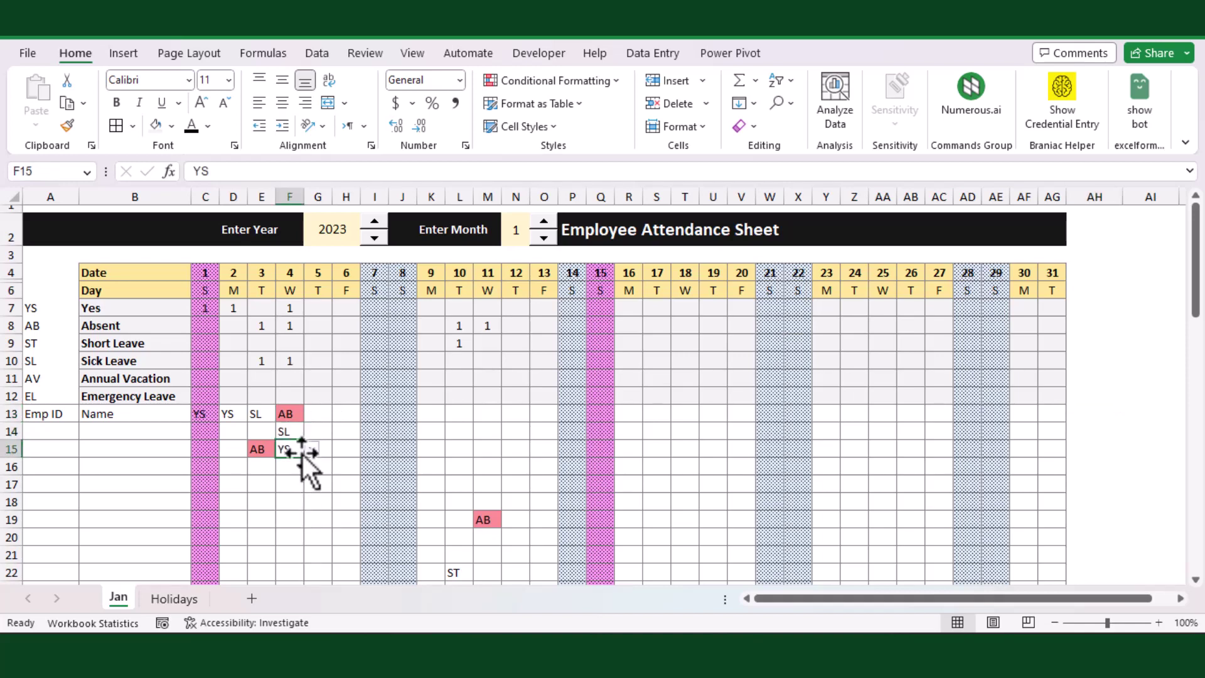
{"action": "left_click_drag", "start_coordinate": [305, 457], "coordinate": [312, 568]}
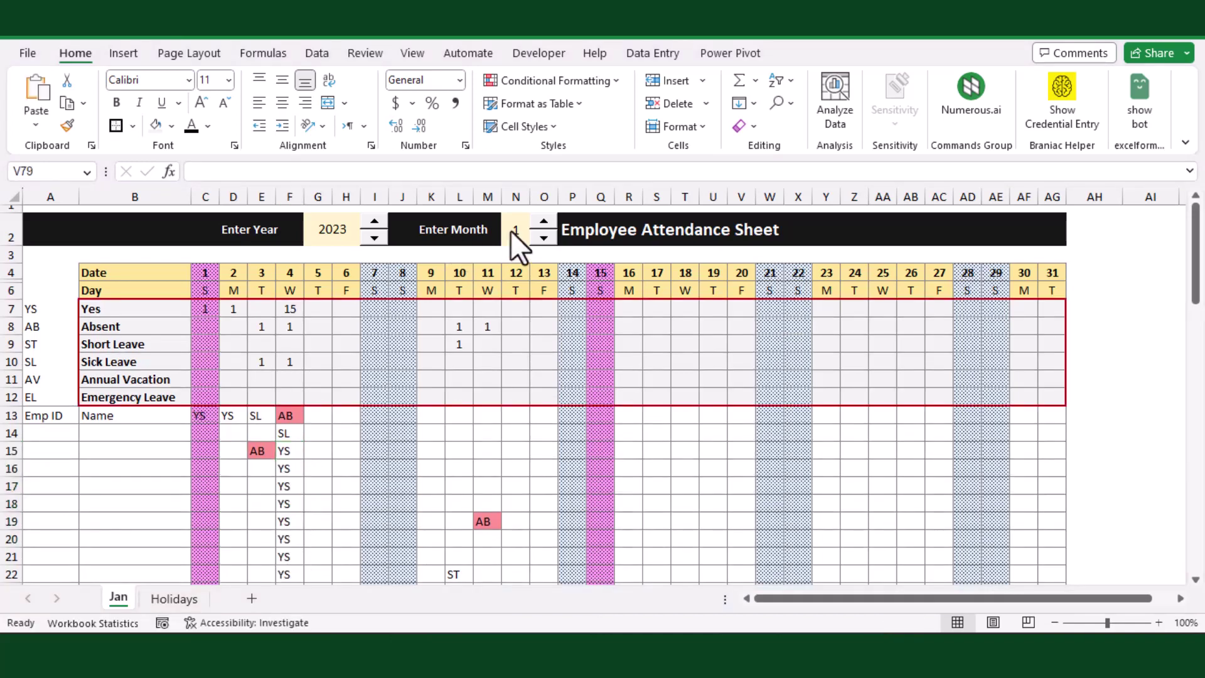
{"action": "scroll", "coordinate": [504, 385], "scroll_direction": "up", "scroll_amount": 16}
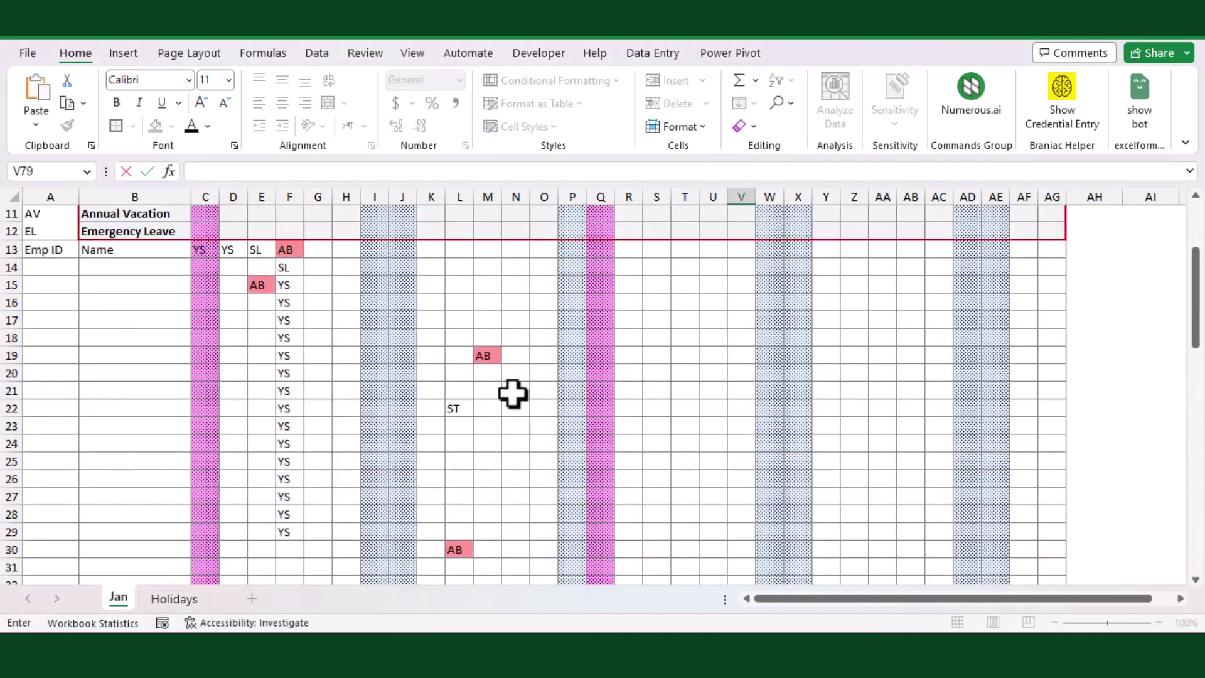
{"action": "scroll", "coordinate": [512, 393], "scroll_direction": "up", "scroll_amount": 3}
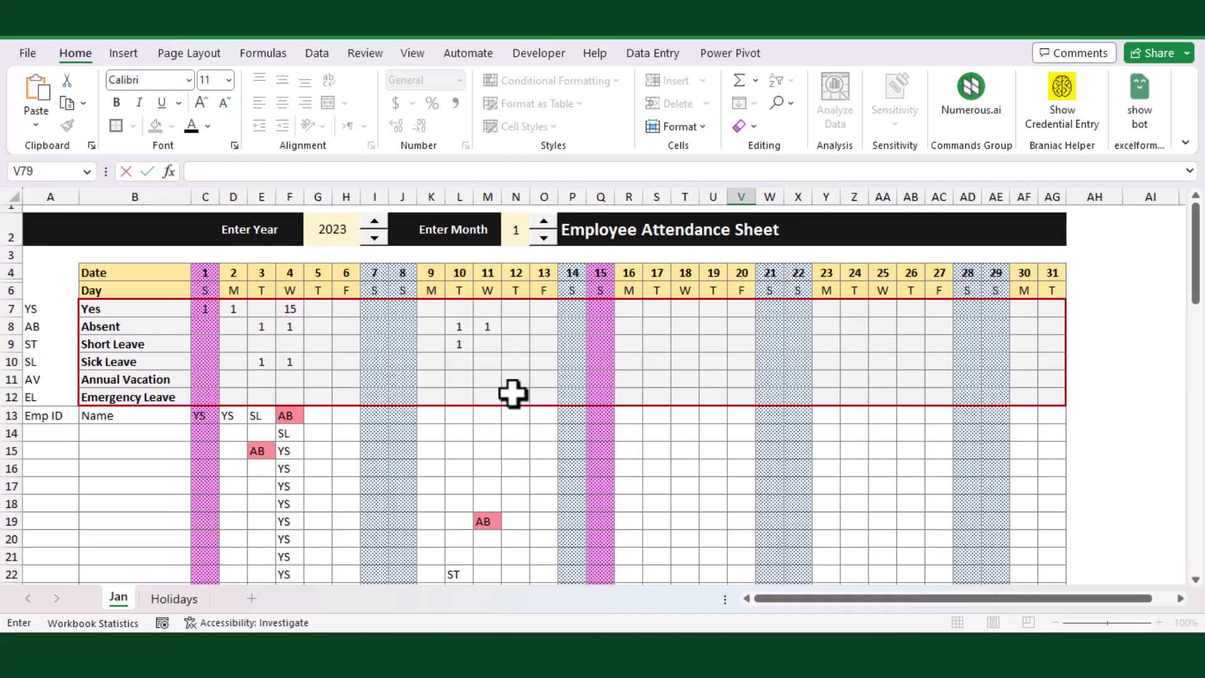
- Make a copy of the Jan sheet and place it at the end of the workbook
{"action": "right_click", "coordinate": [115, 600]}
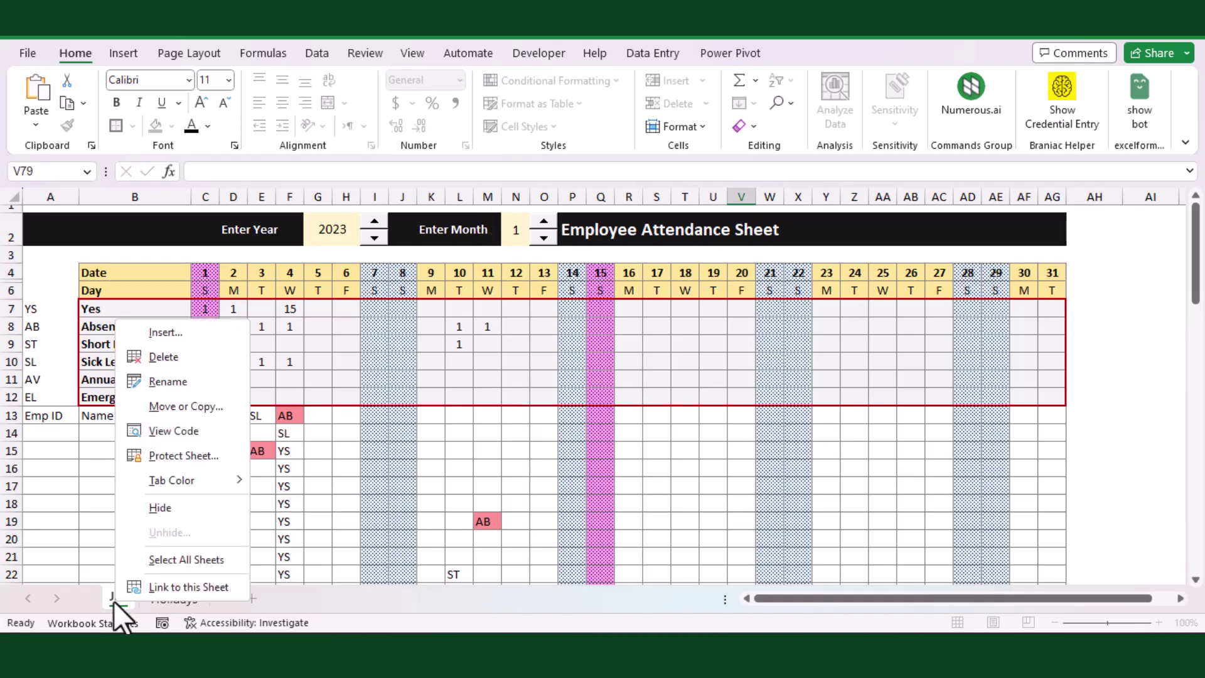
{"action": "left_click", "coordinate": [188, 408]}
{"action": "key", "text": "alt+c"}
{"action": "left_click", "coordinate": [126, 427]}
{"action": "left_click", "coordinate": [215, 549]}
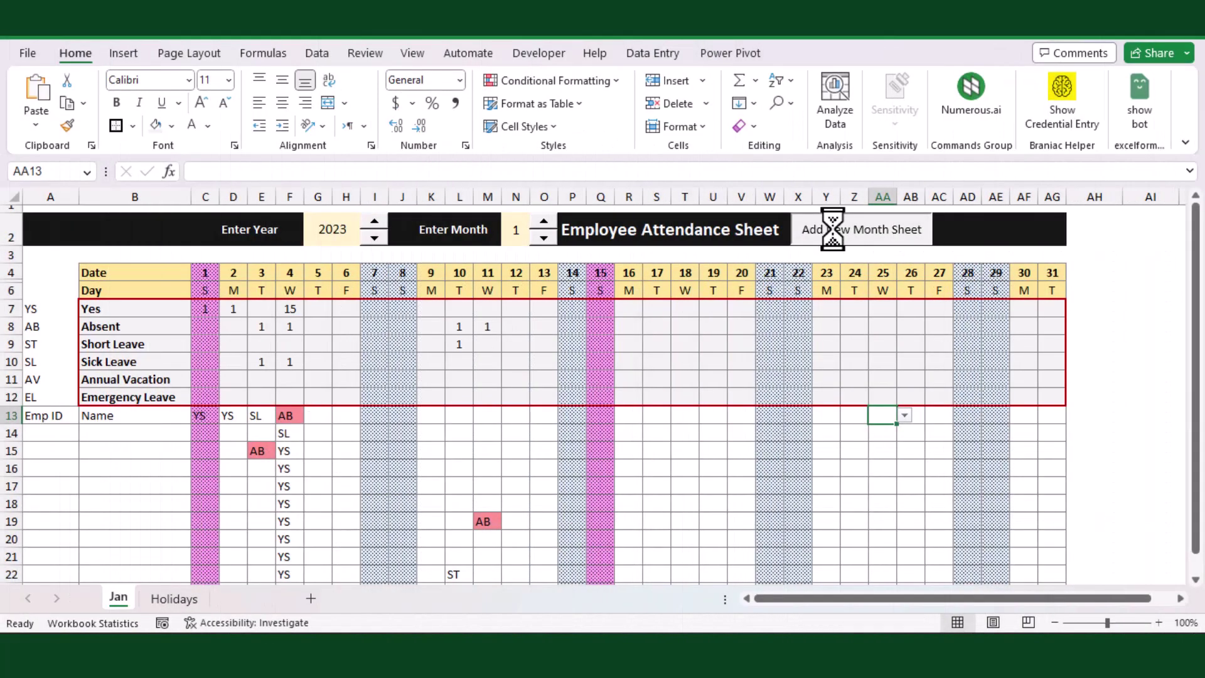
- Add three more month sheets with the Add New Month Sheet button, checking each result
{"action": "left_click", "coordinate": [828, 227]}
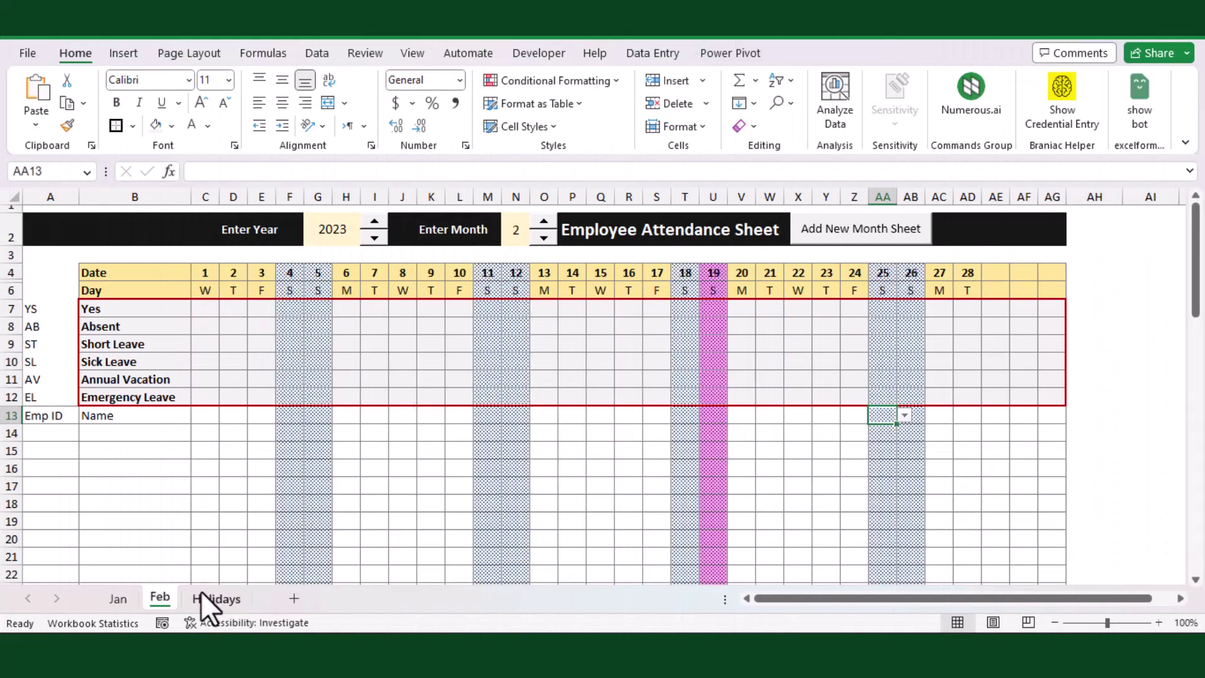
{"action": "scroll", "coordinate": [519, 448], "scroll_direction": "down", "scroll_amount": 4}
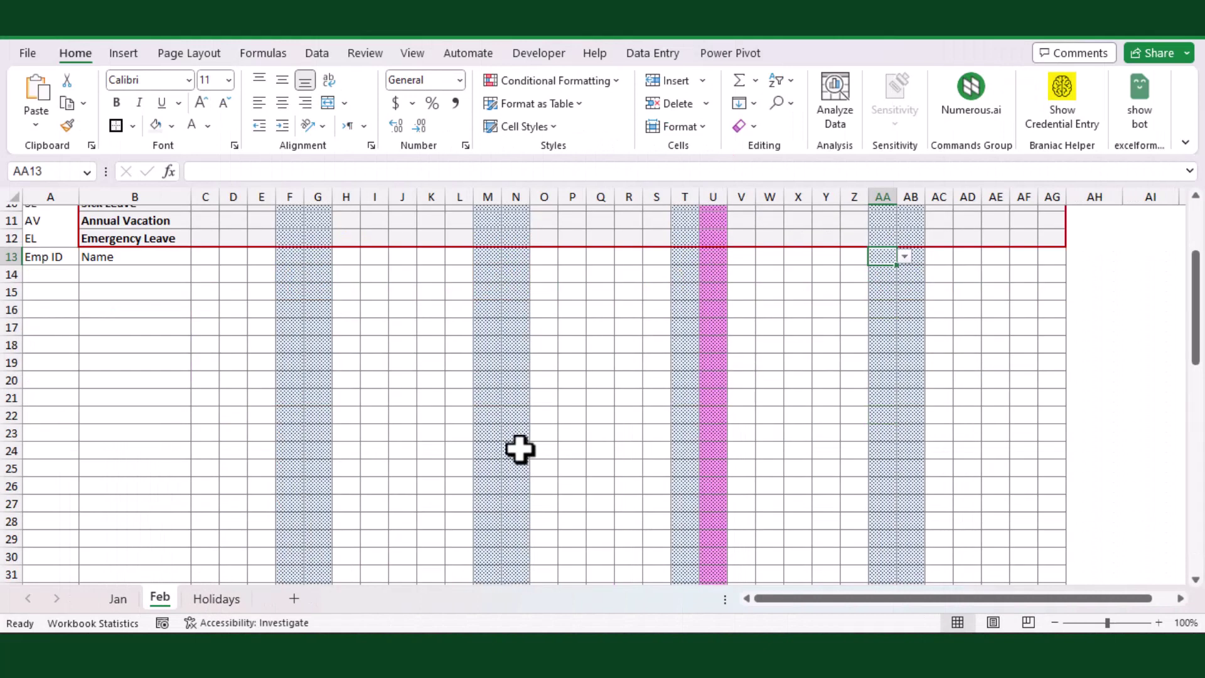
{"action": "scroll", "coordinate": [615, 500], "scroll_direction": "down", "scroll_amount": 7}
{"action": "scroll", "coordinate": [615, 500], "scroll_direction": "up", "scroll_amount": 11}
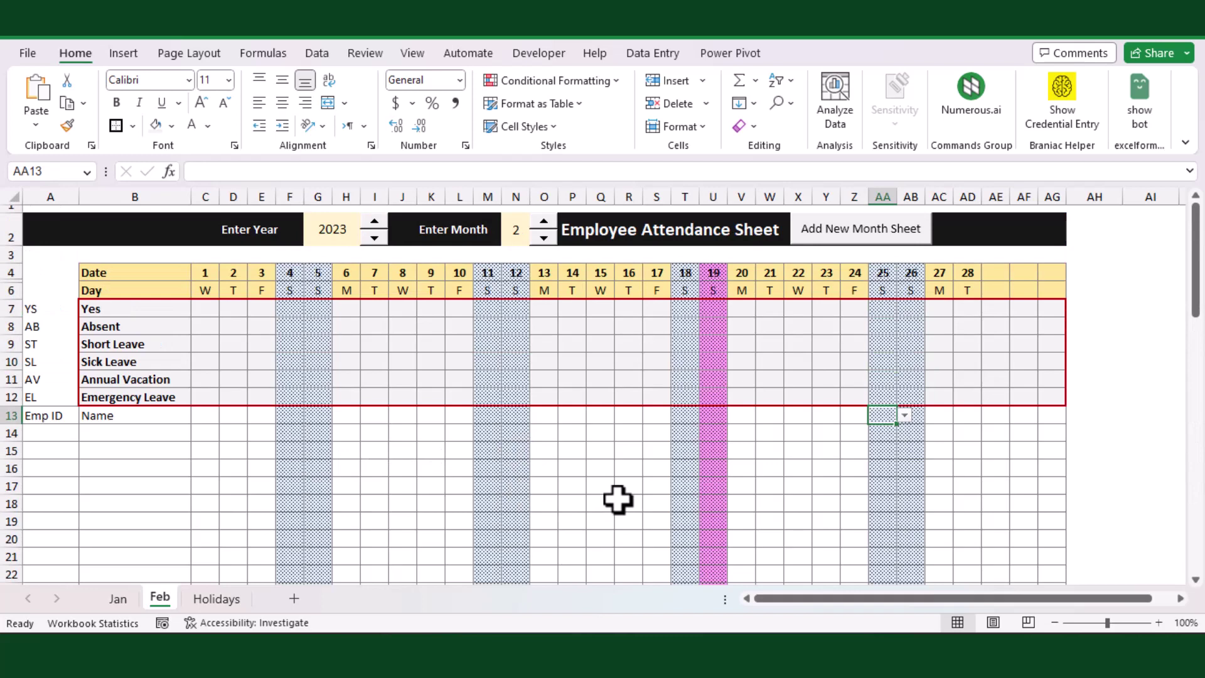
{"action": "left_click", "coordinate": [826, 236]}
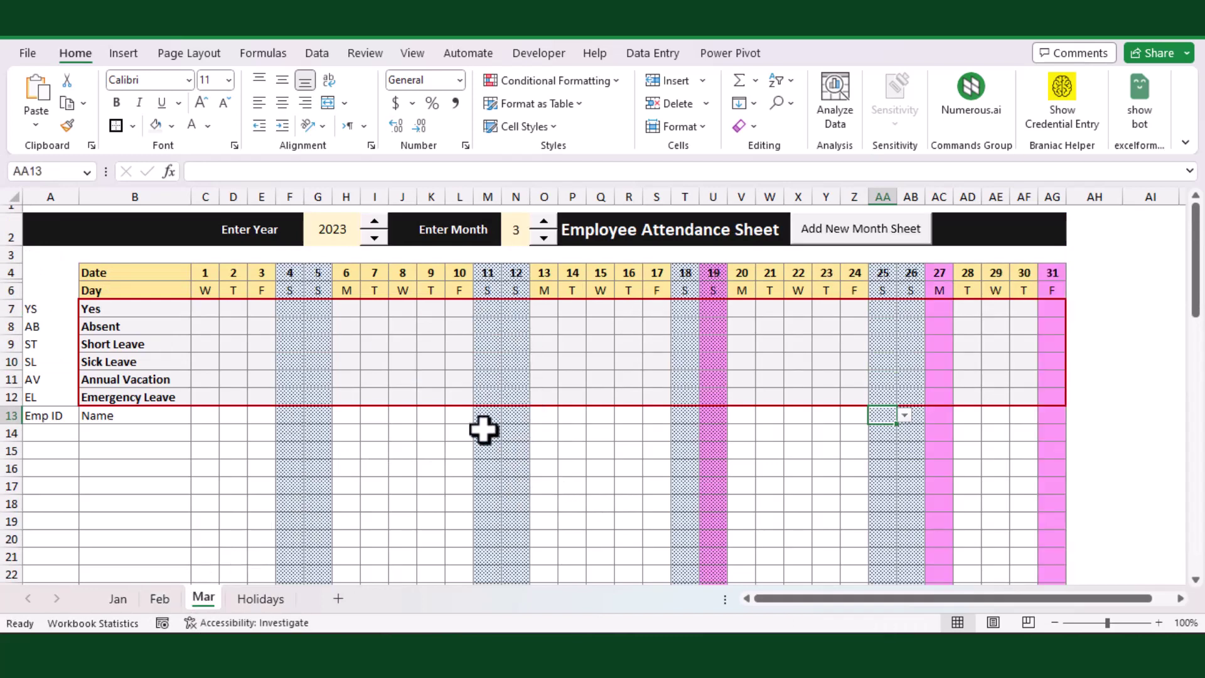
{"action": "scroll", "coordinate": [484, 430], "scroll_direction": "down", "scroll_amount": 11}
{"action": "scroll", "coordinate": [483, 429], "scroll_direction": "up", "scroll_amount": 5}
{"action": "scroll", "coordinate": [483, 430], "scroll_direction": "up", "scroll_amount": 6}
{"action": "left_click", "coordinate": [827, 232]}
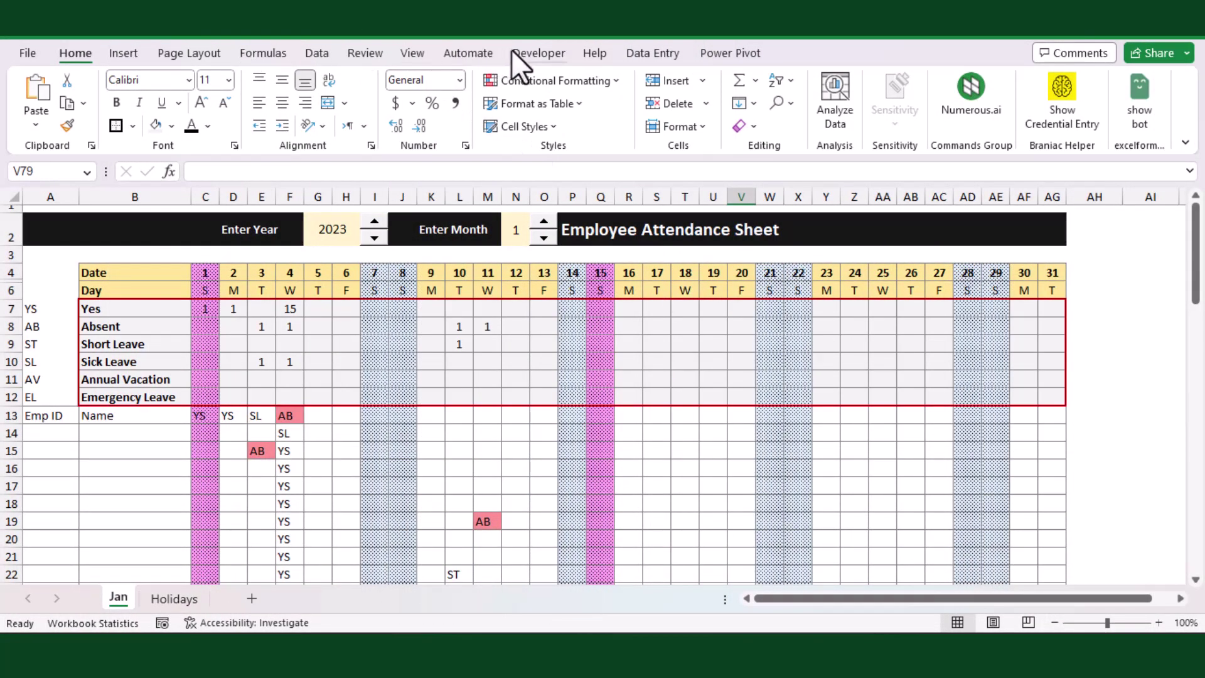
- Draw a Form Control button beside the header title and assign it a new New_Sheet macro
{"action": "left_click", "coordinate": [537, 53]}
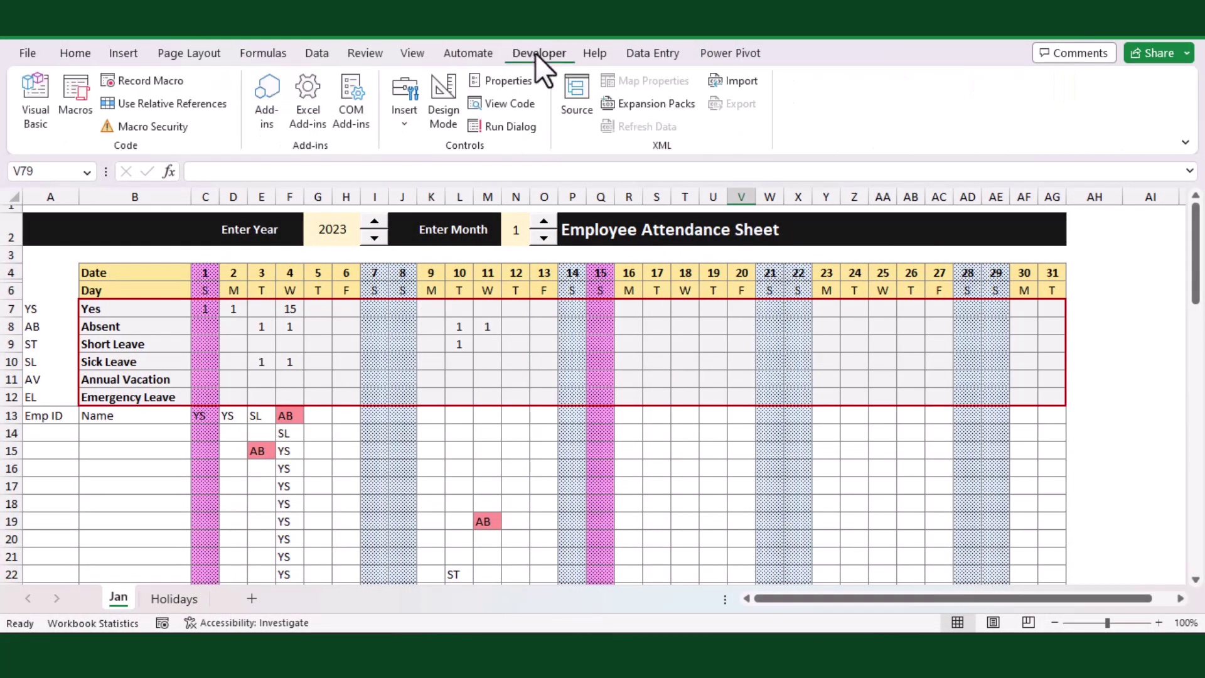
{"action": "left_click", "coordinate": [403, 119]}
{"action": "left_click", "coordinate": [397, 171]}
{"action": "left_click_drag", "start_coordinate": [791, 213], "coordinate": [916, 245]}
{"action": "type", "text": "New_Sheet"}
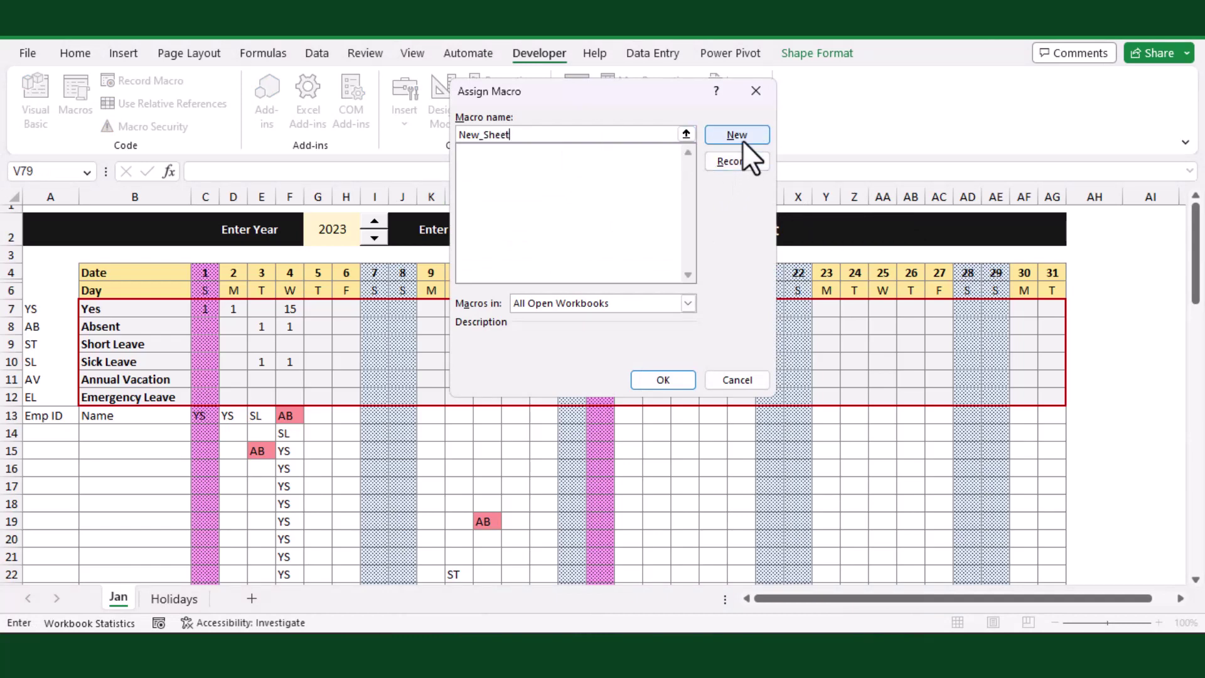
{"action": "left_click", "coordinate": [737, 135]}
{"action": "type", "text": "DuplcateSheet("}
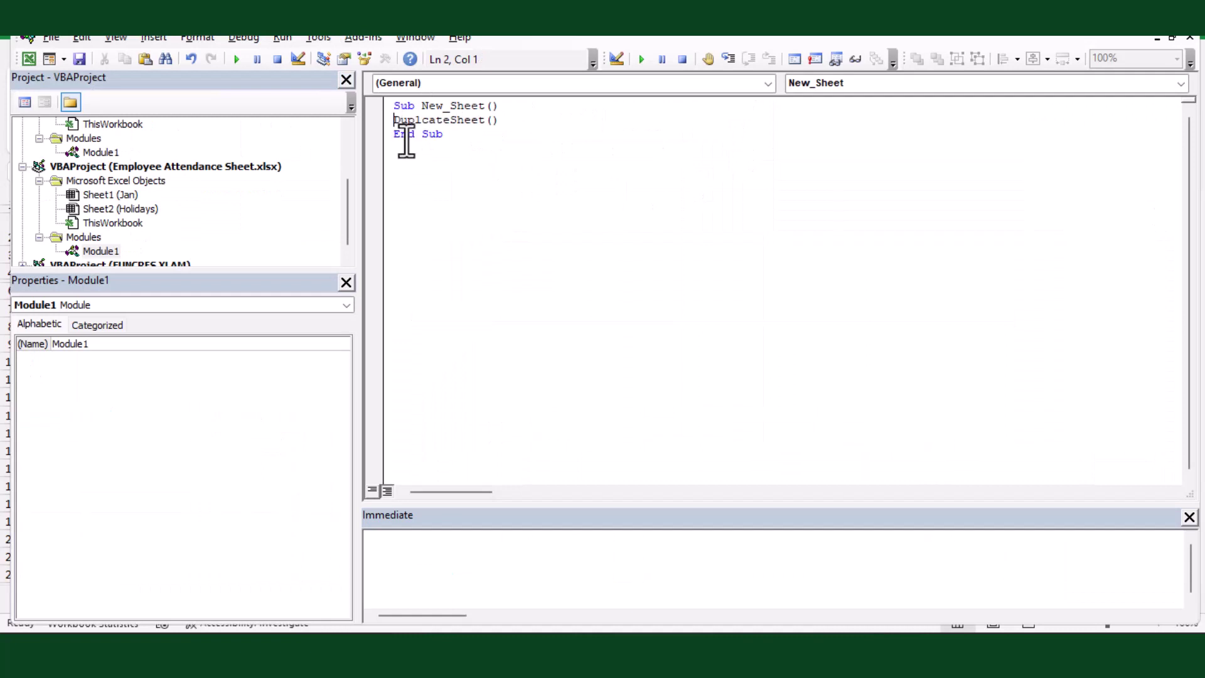
- Create an empty DuplicateSheet sub and paste the prepared macro body from Notepad into it
{"action": "left_click", "coordinate": [443, 216]}
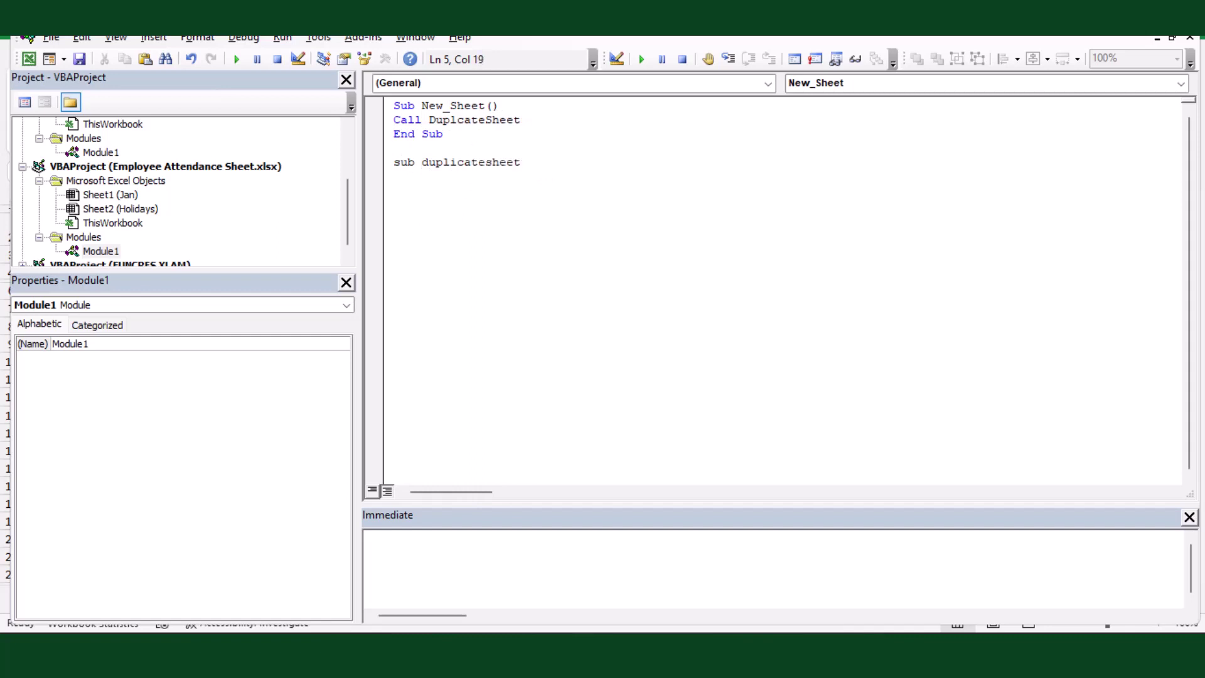
{"action": "key", "text": "Return"}
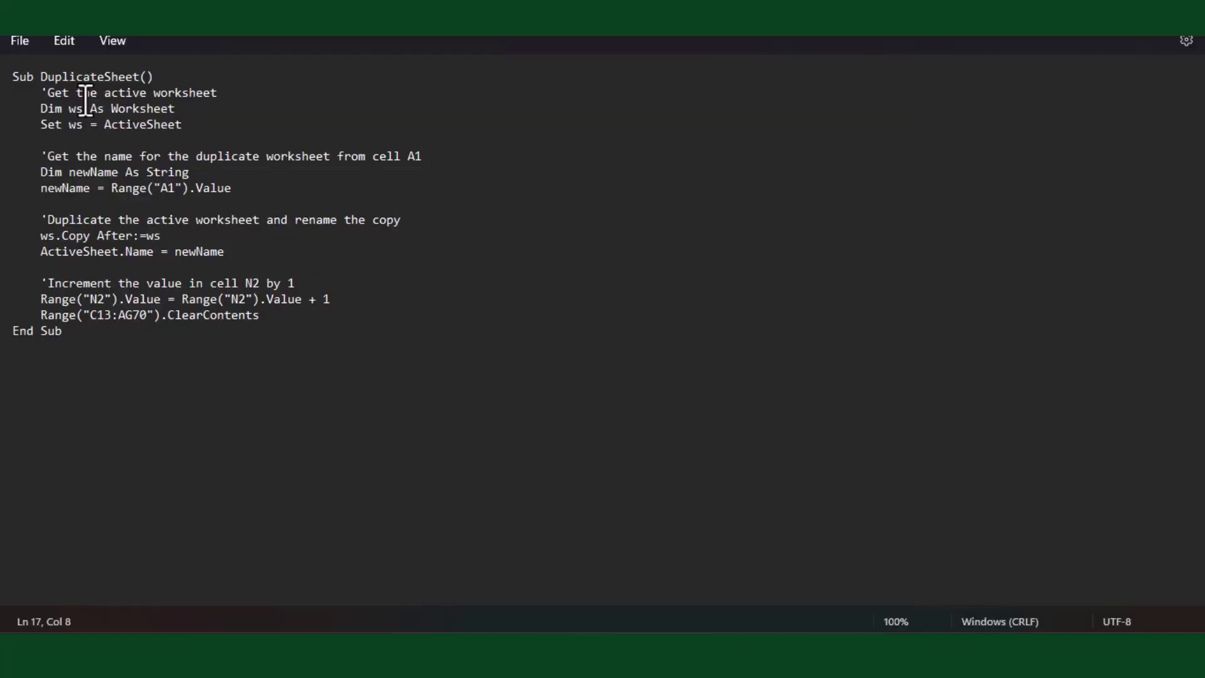
{"action": "left_click_drag", "start_coordinate": [41, 92], "coordinate": [304, 320]}
{"action": "key", "text": "ctrl+c"}
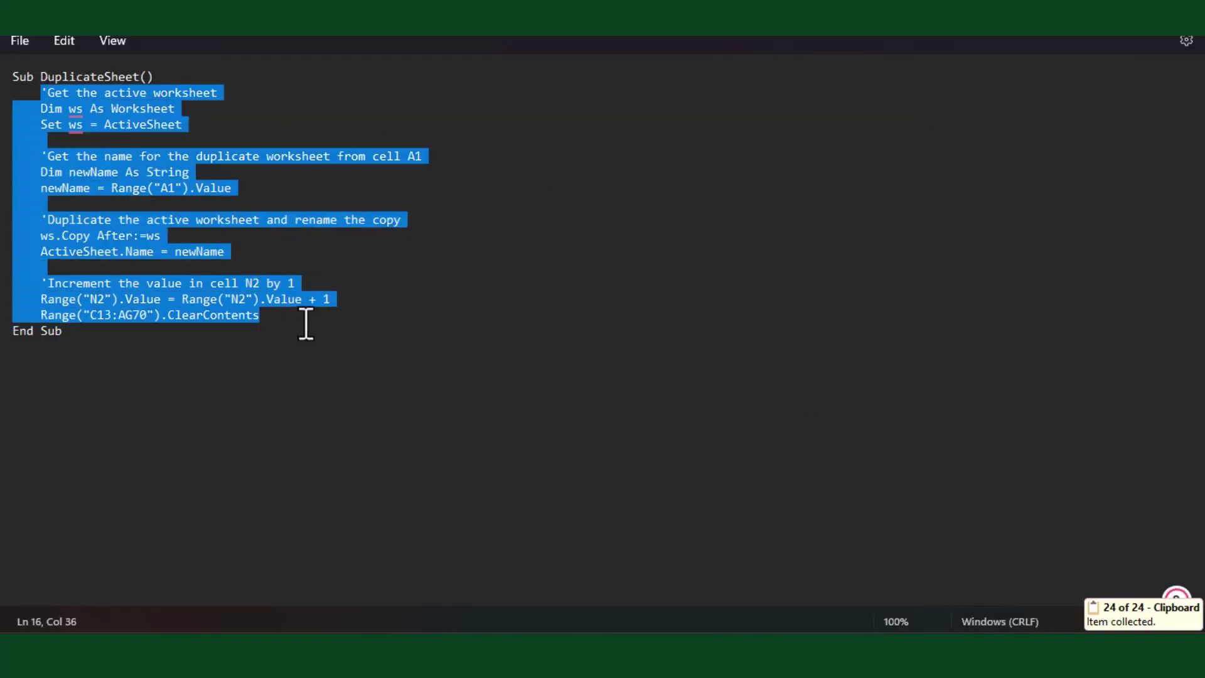
{"action": "left_click", "coordinate": [1086, 37]}
{"action": "key", "text": "ctrl+v"}
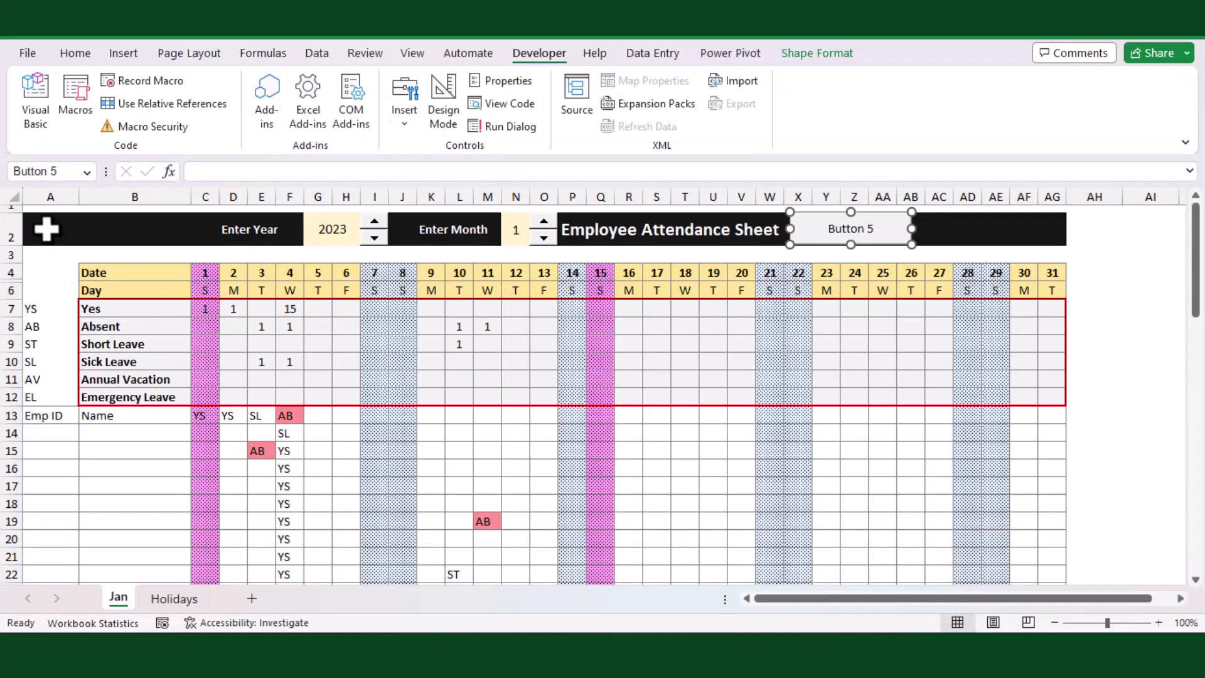
- Enter =DATE(G2,N2+1,1) in cell A1 to get the first day of next month
{"action": "left_click", "coordinate": [61, 225]}
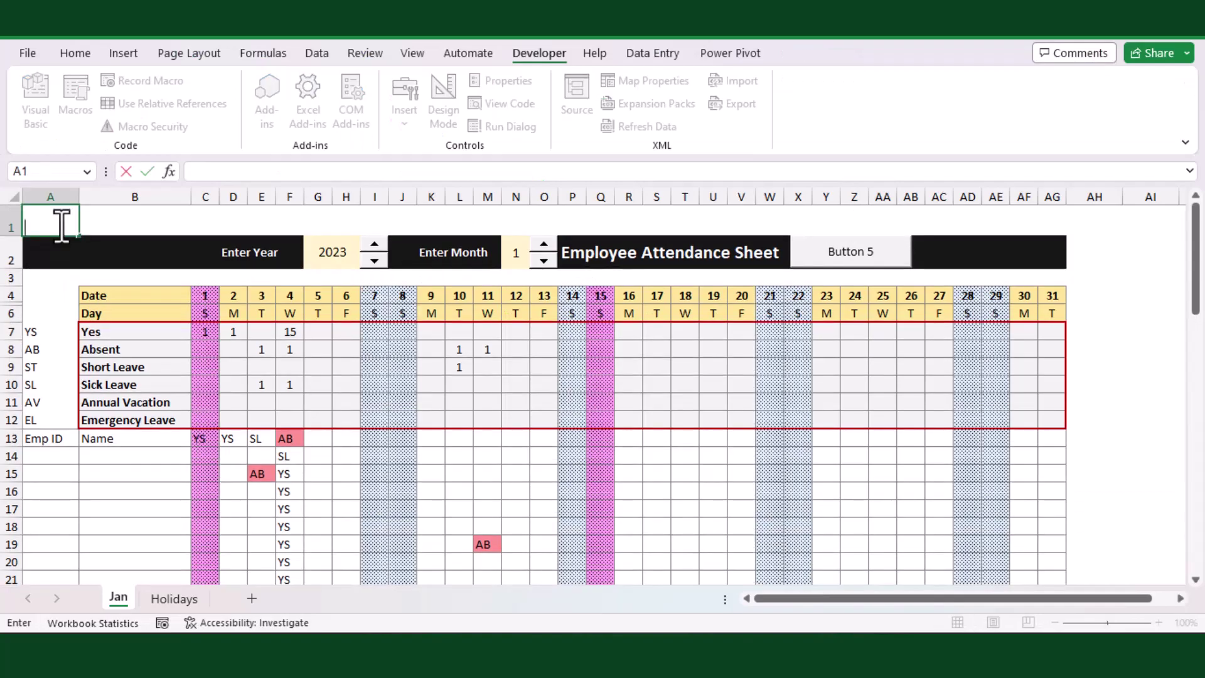
{"action": "type", "text": "=date"}
{"action": "key", "text": "Tab"}
{"action": "left_click", "coordinate": [316, 252]}
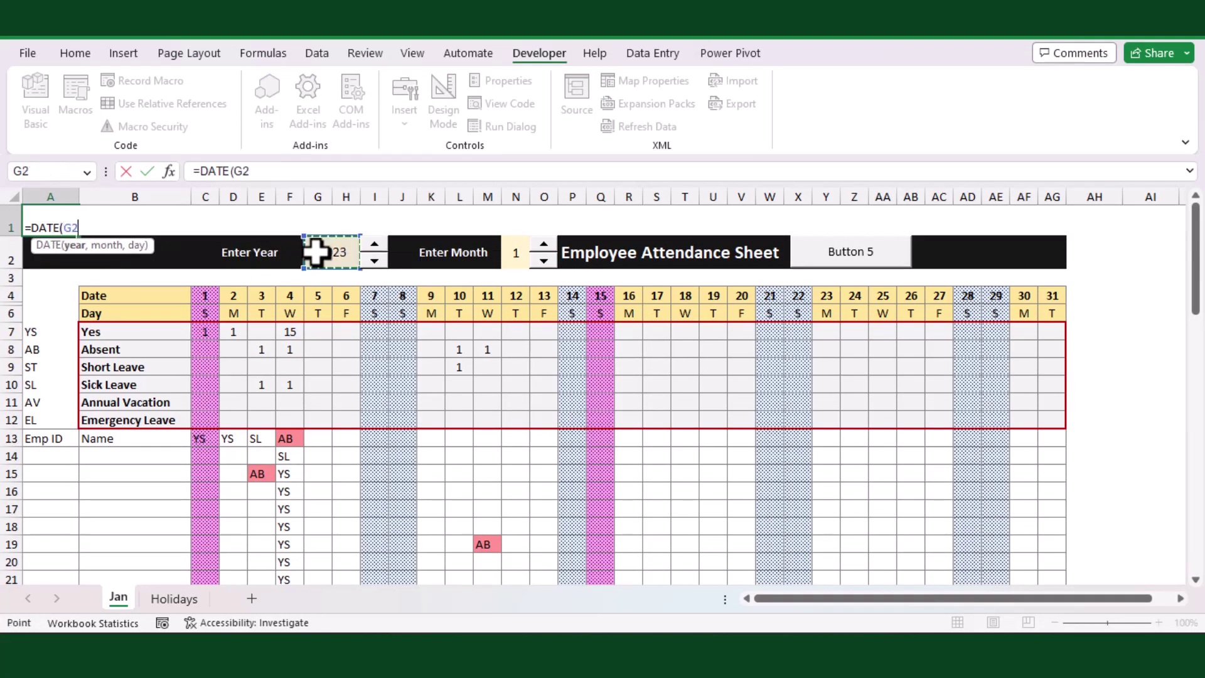
{"action": "type", "text": ","}
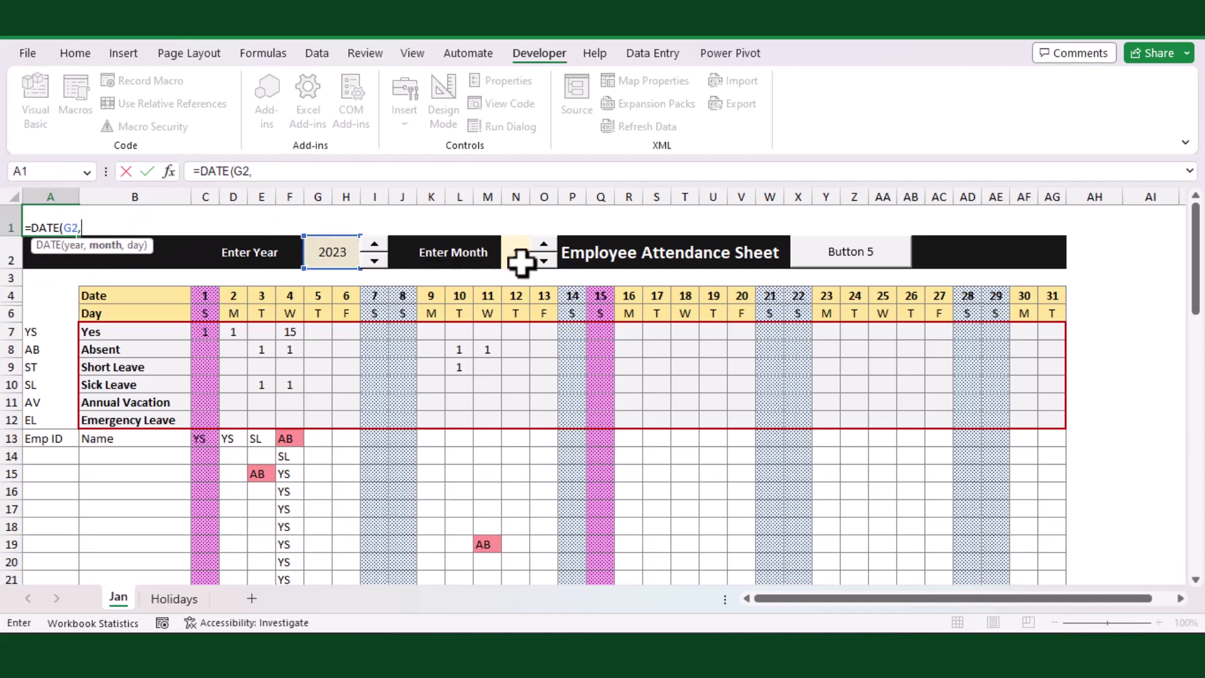
{"action": "left_click", "coordinate": [512, 250]}
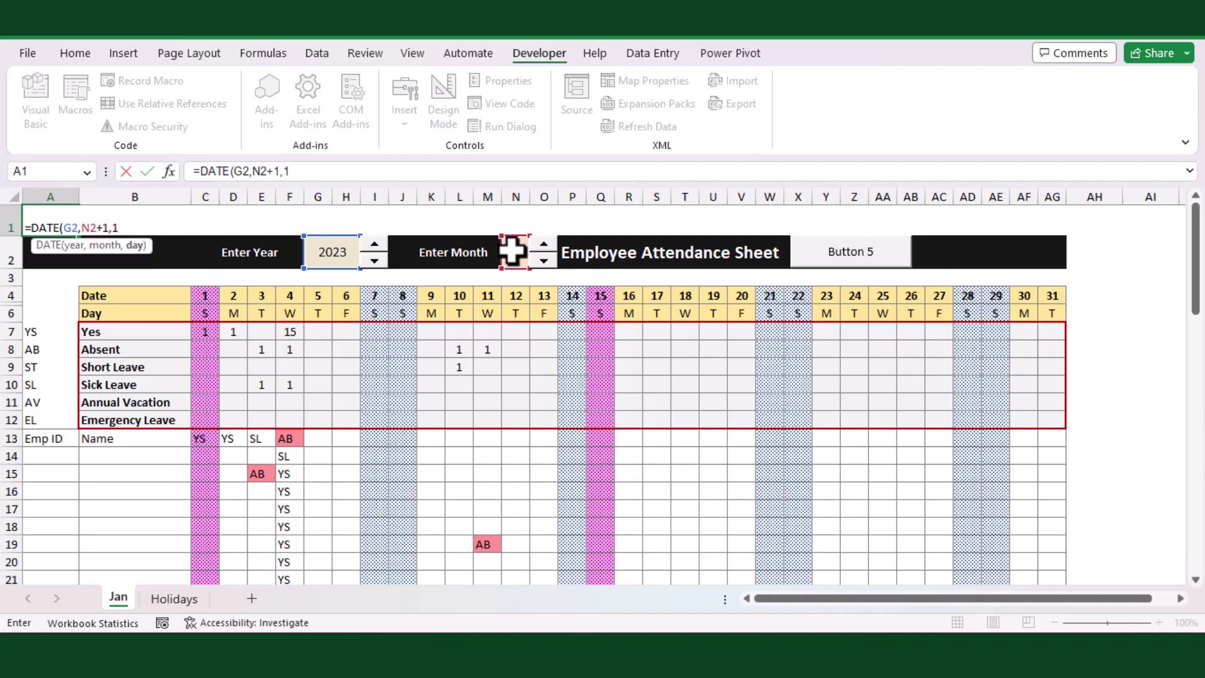
{"action": "type", "text": "+1,1"}
{"action": "key", "text": "Return"}
- Wrap A1's formula in TEXT with "mmm" so it shows the short month name Feb
{"action": "left_click", "coordinate": [60, 223]}
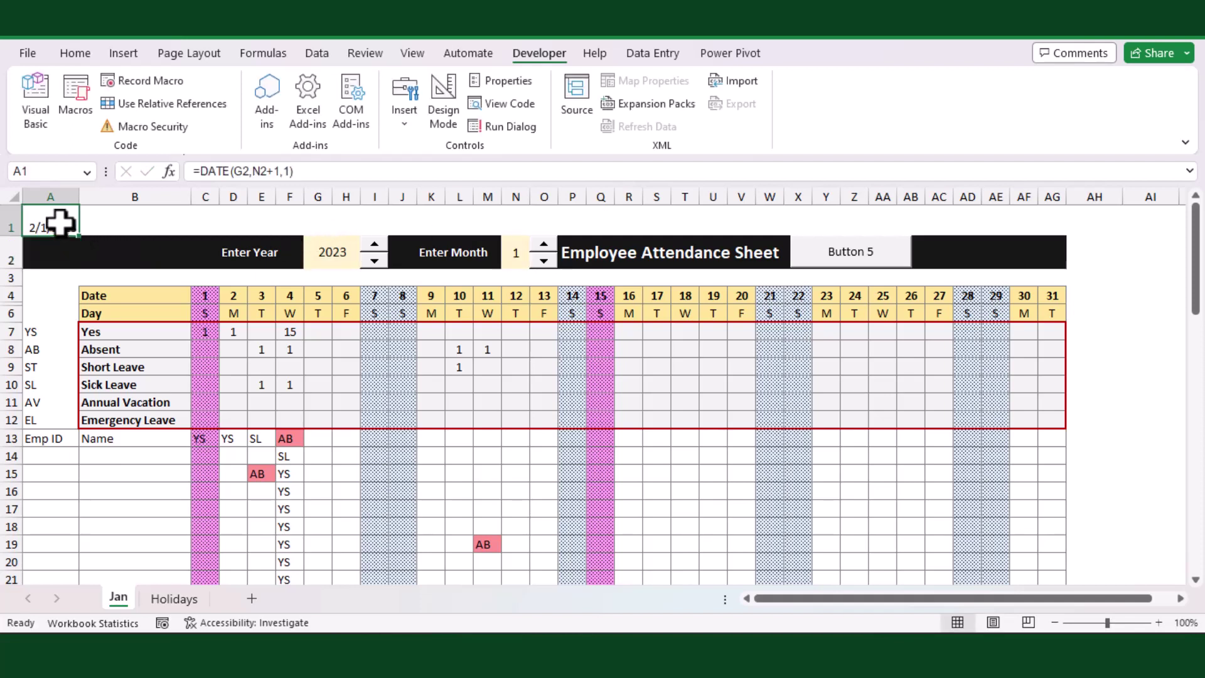
{"action": "left_click", "coordinate": [198, 170]}
{"action": "type", "text": "t"}
{"action": "double_click", "coordinate": [216, 206]}
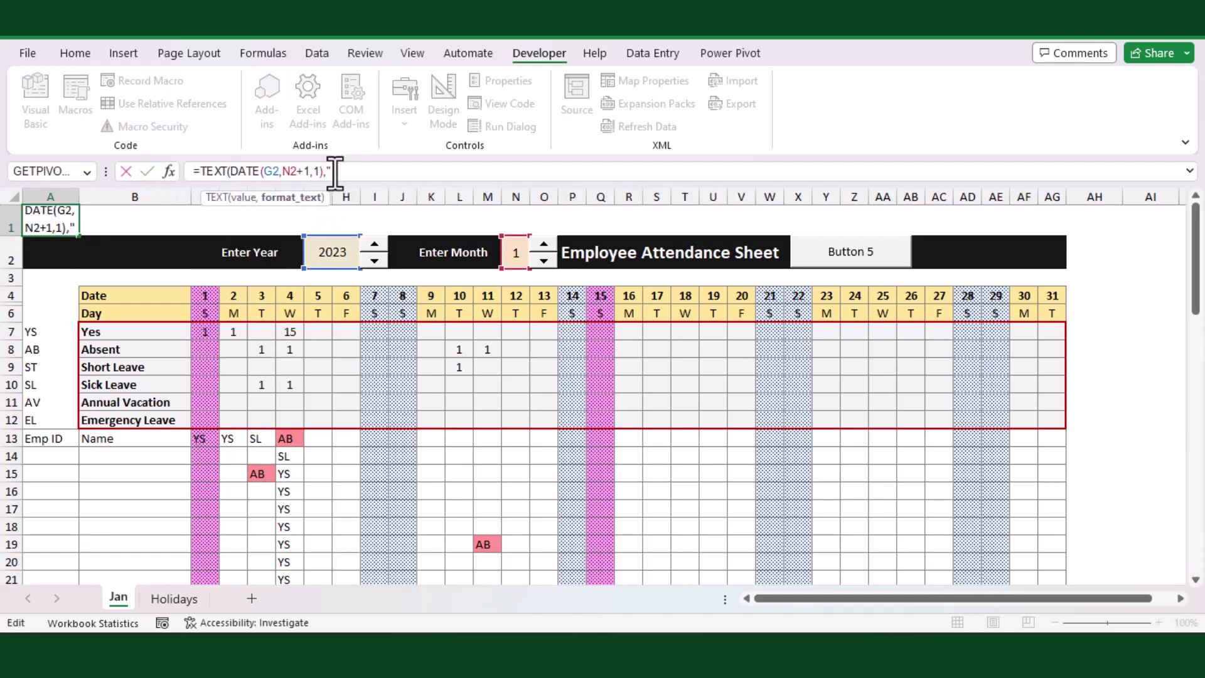
{"action": "type", "text": ",\"mmm\")"}
{"action": "key", "text": "Return"}
- Hide A1 with white font and a very short row 1, then add the Feb sheet
{"action": "left_click", "coordinate": [57, 223]}
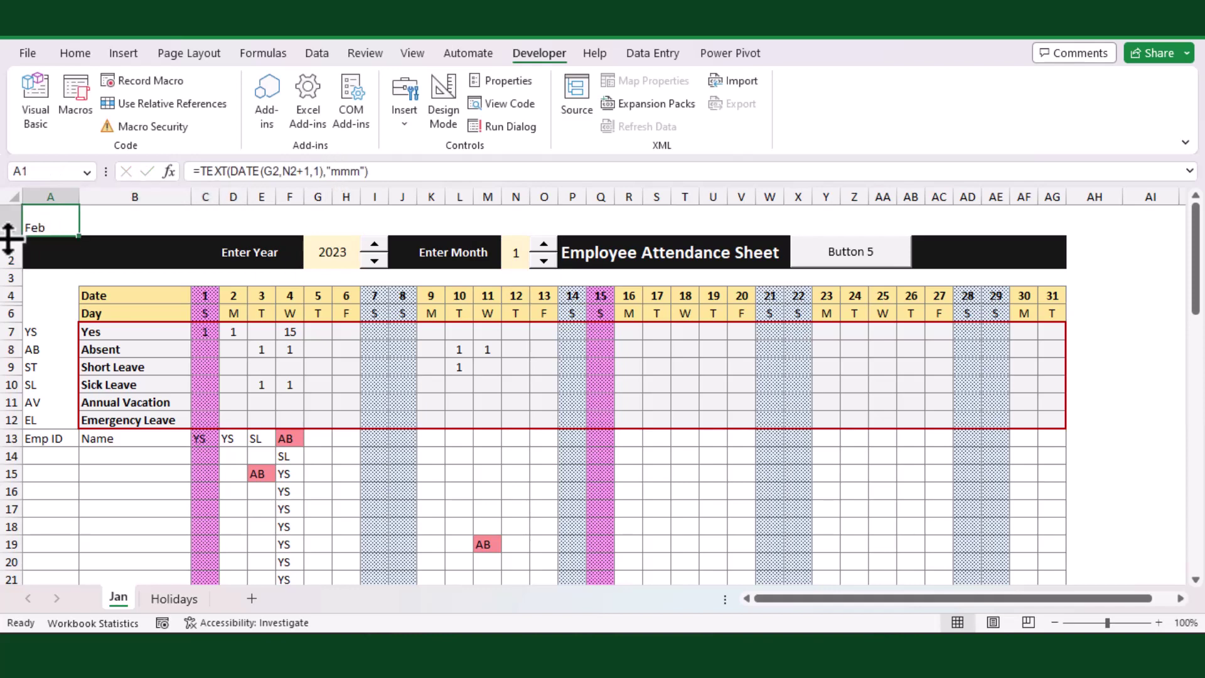
{"action": "key", "text": "alt+h"}
{"action": "left_click", "coordinate": [208, 125]}
{"action": "left_click", "coordinate": [200, 195]}
{"action": "left_click_drag", "start_coordinate": [18, 239], "coordinate": [22, 213]}
{"action": "left_click", "coordinate": [126, 347]}
{"action": "left_click", "coordinate": [834, 235]}
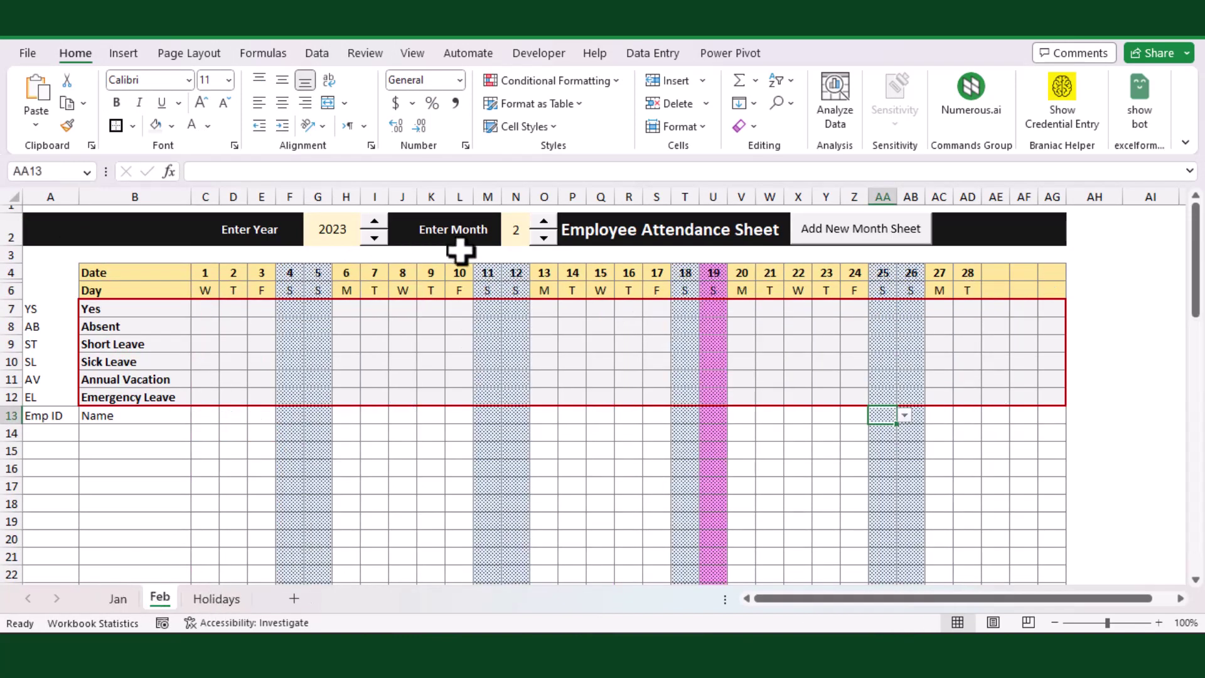
- Add the Mar and Apr sheets with the Add New Month Sheet button, then select cell K13
{"action": "scroll", "coordinate": [520, 450], "scroll_direction": "down", "scroll_amount": 3}
{"action": "scroll", "coordinate": [373, 465], "scroll_direction": "down", "scroll_amount": 7}
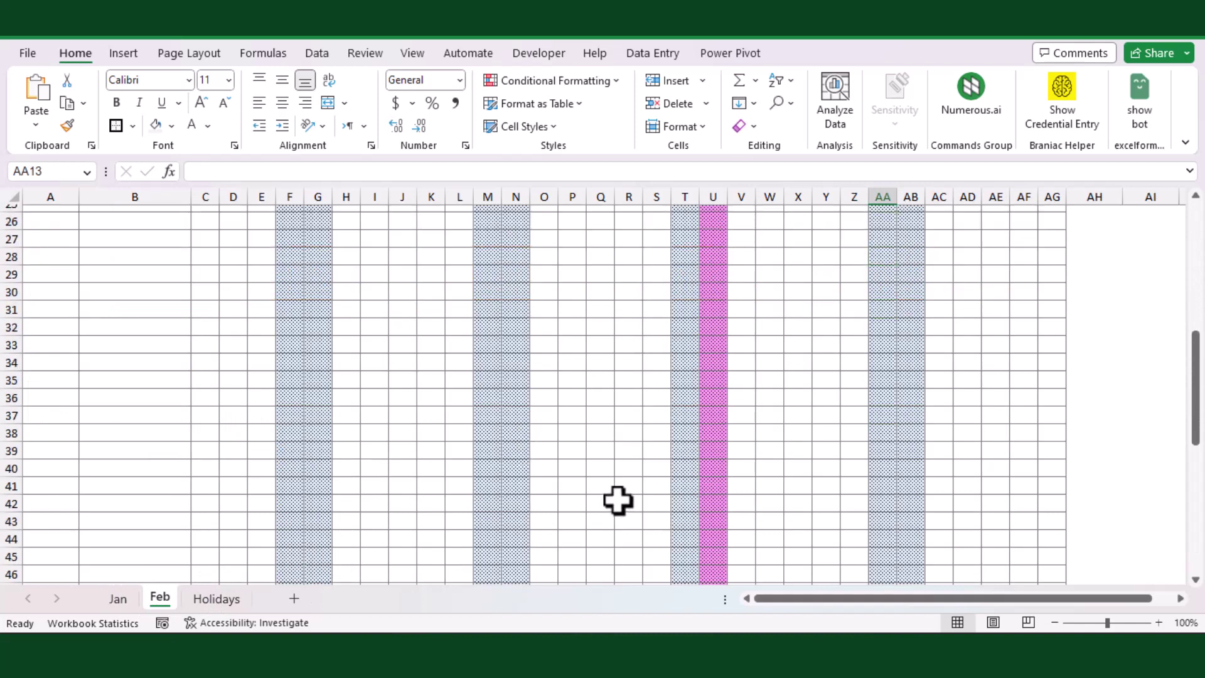
{"action": "scroll", "coordinate": [616, 500], "scroll_direction": "up", "scroll_amount": 8}
{"action": "scroll", "coordinate": [617, 500], "scroll_direction": "up", "scroll_amount": 2}
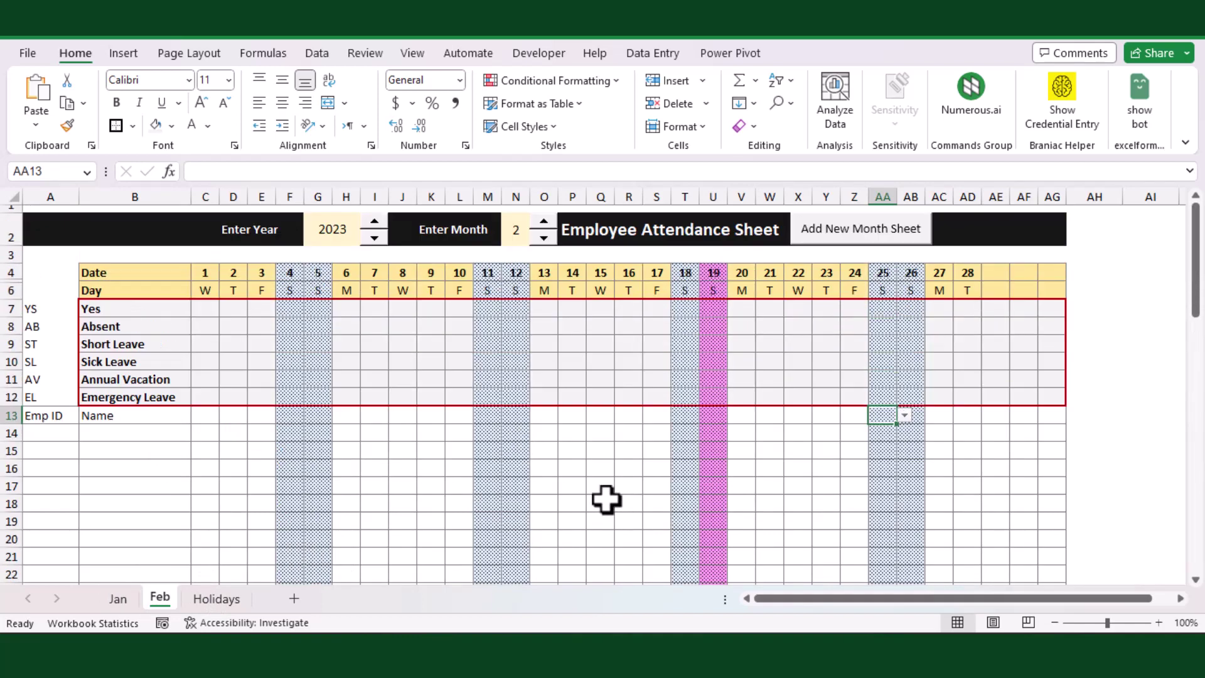
{"action": "left_click", "coordinate": [832, 243]}
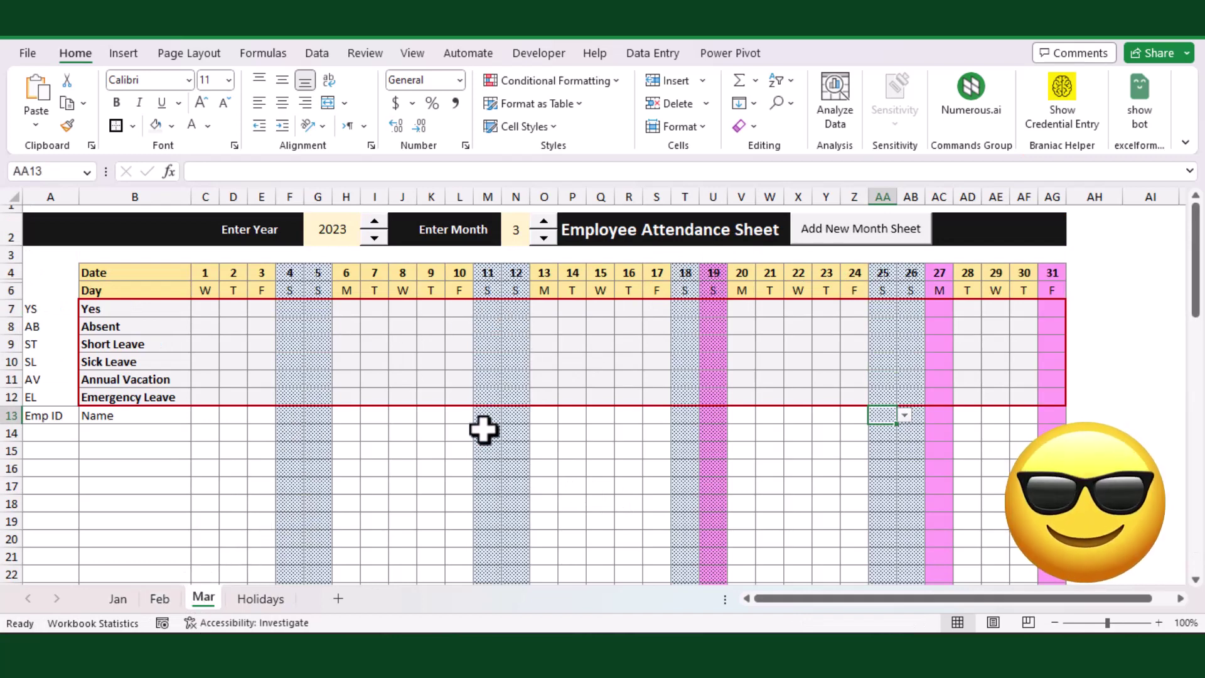
{"action": "scroll", "coordinate": [483, 430], "scroll_direction": "down", "scroll_amount": 11}
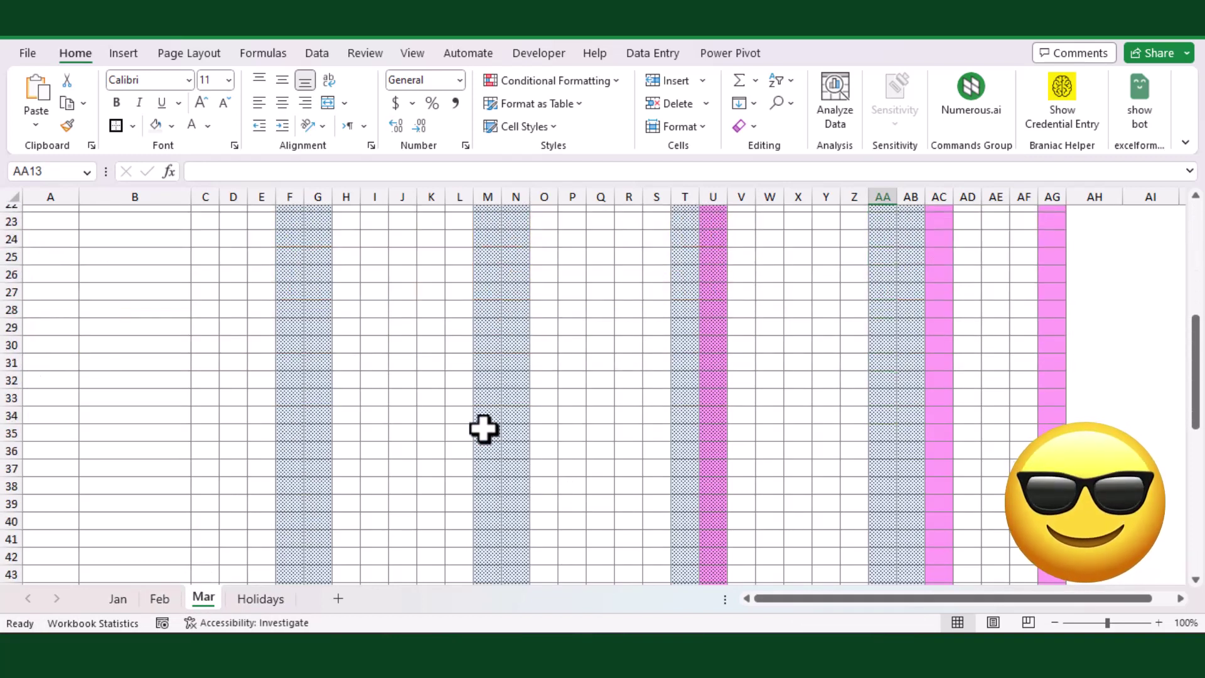
{"action": "scroll", "coordinate": [483, 430], "scroll_direction": "up", "scroll_amount": 11}
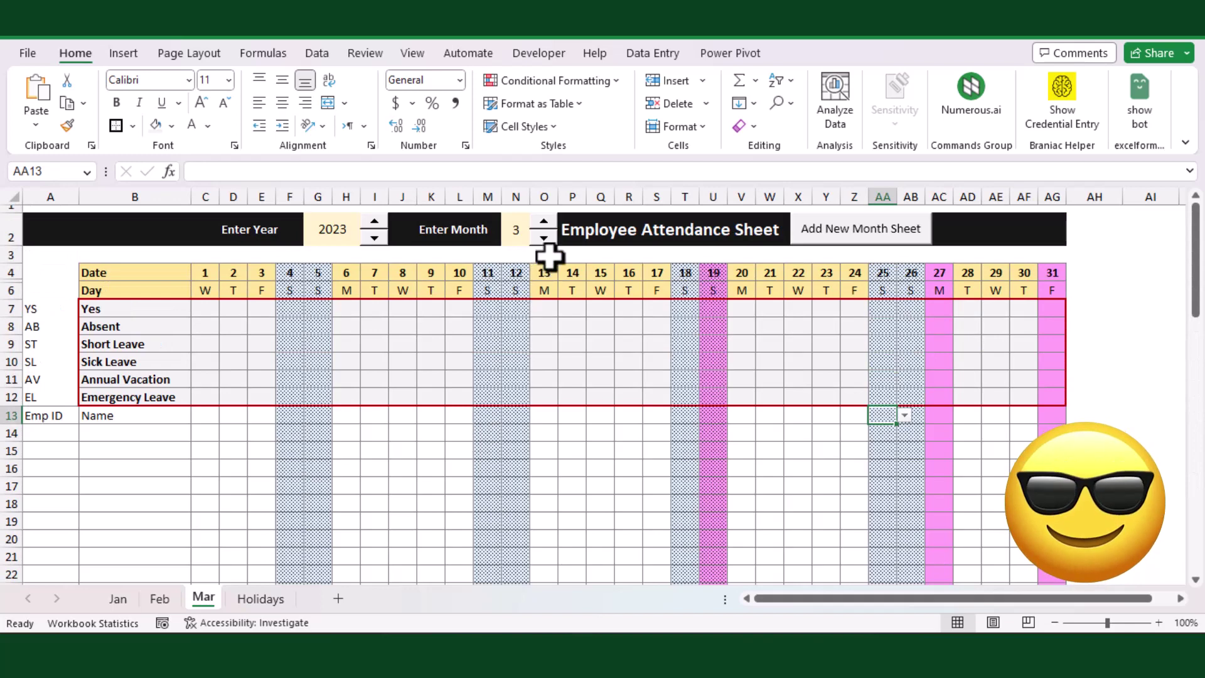
{"action": "left_click", "coordinate": [830, 233]}
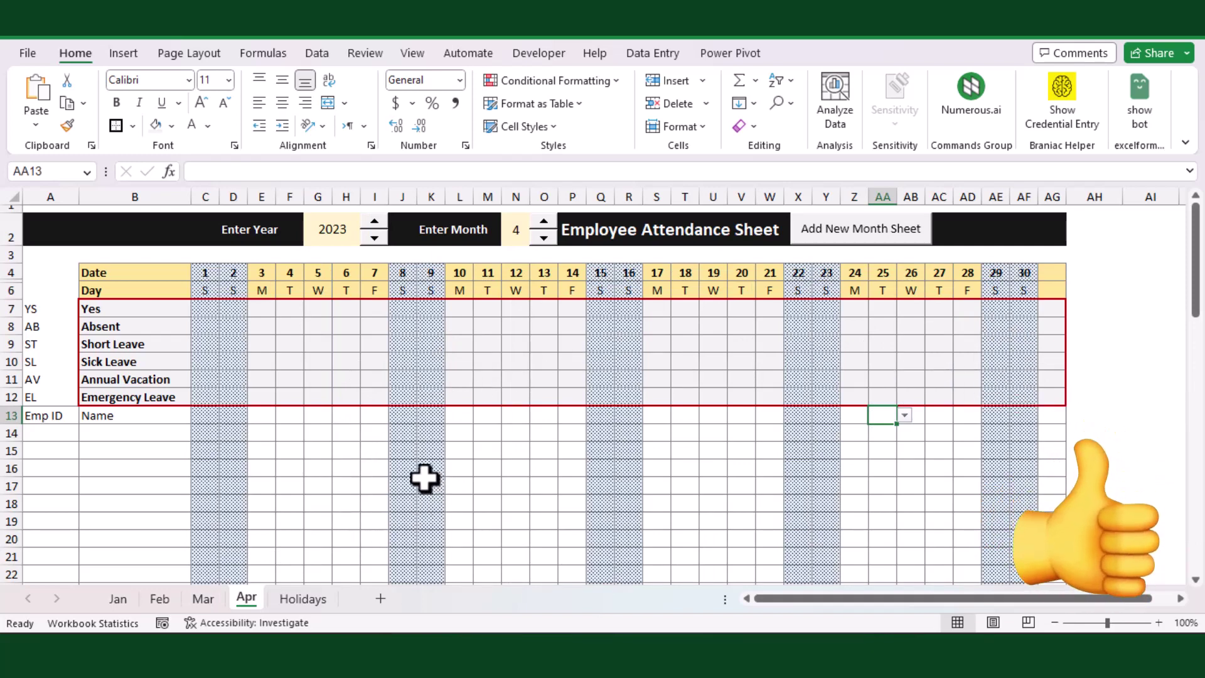
{"action": "left_click", "coordinate": [430, 415]}
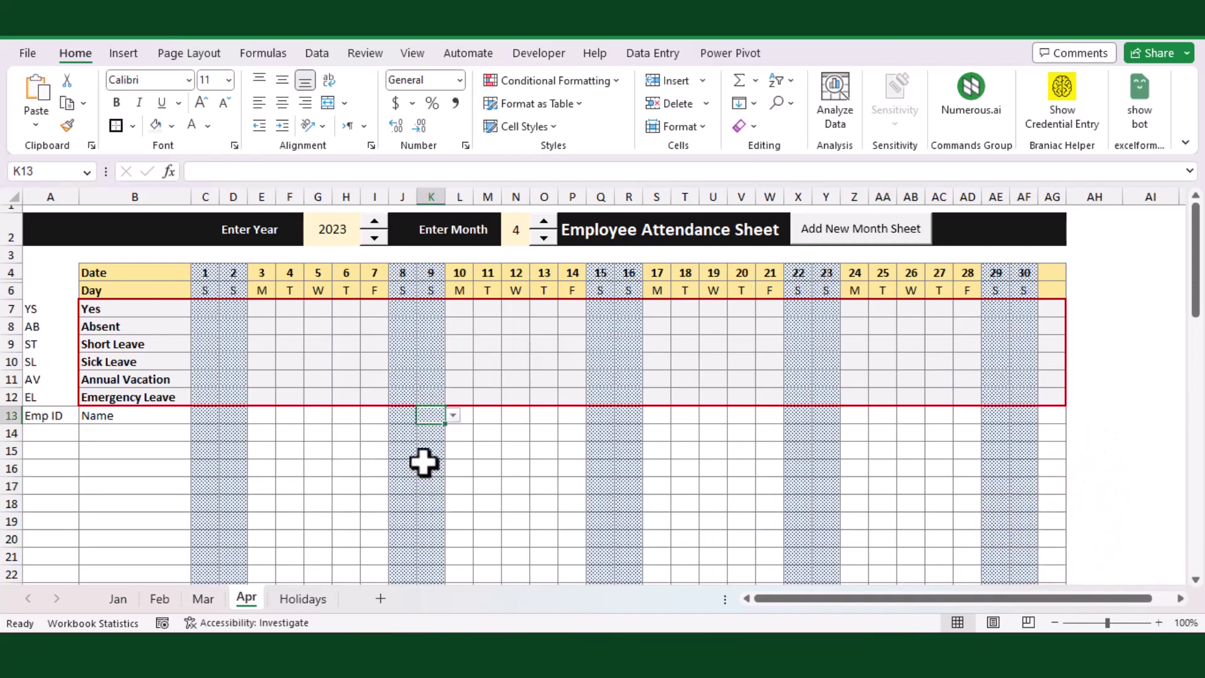